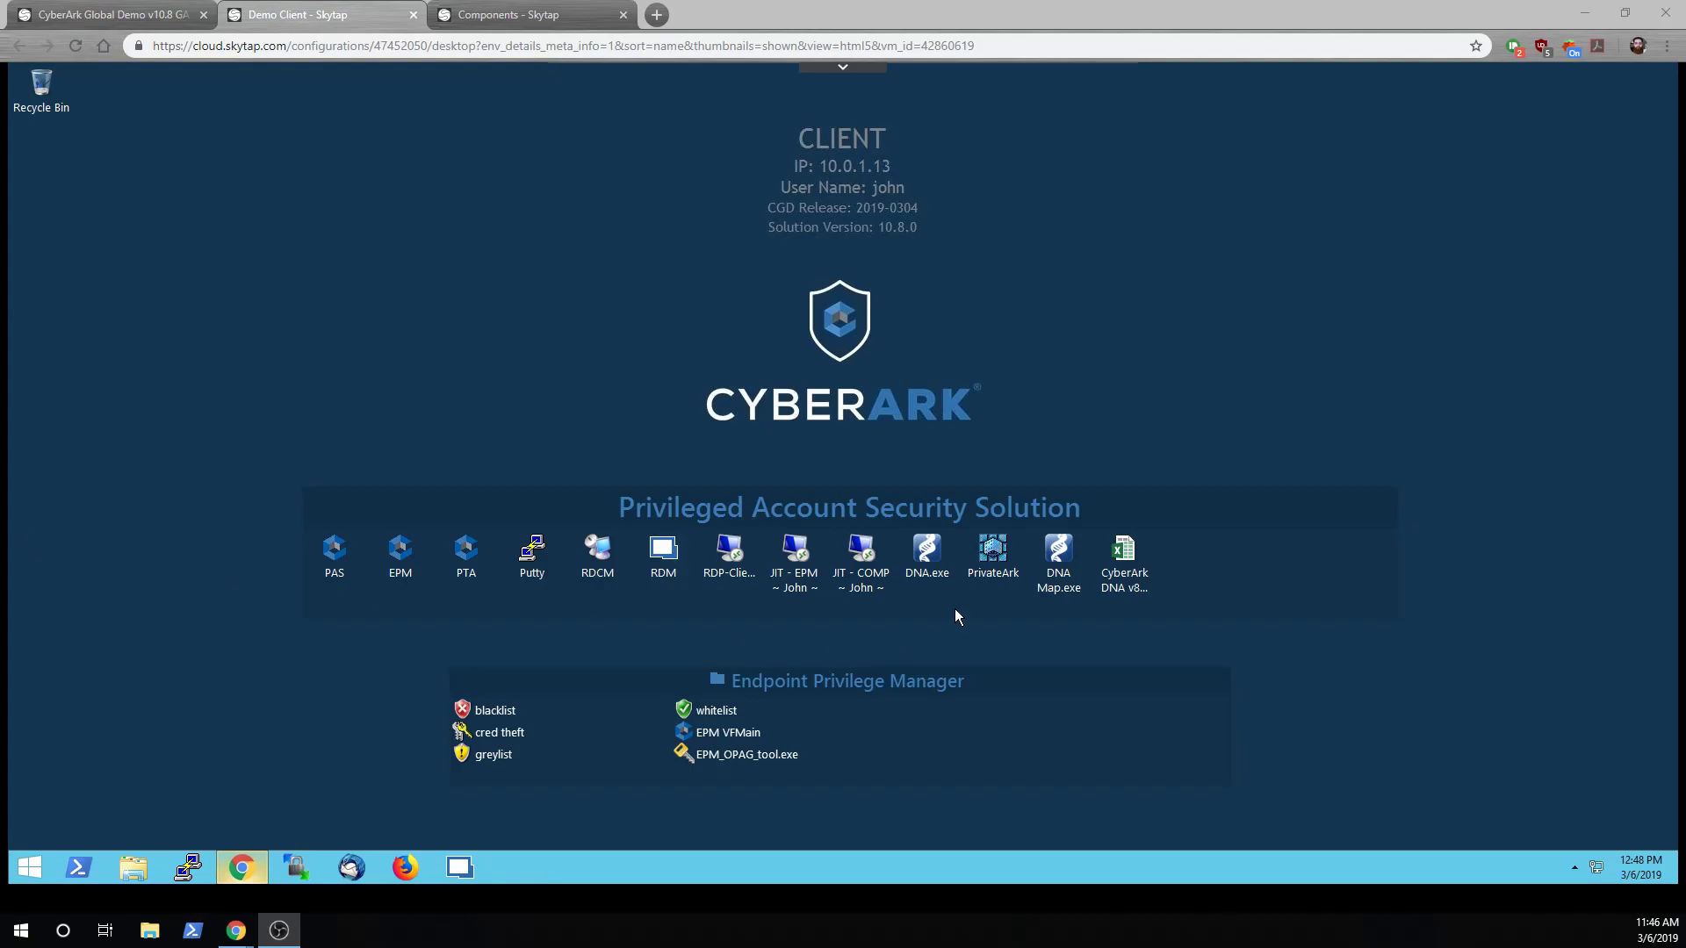
# Launch the PrivateArk client and log on to the Vault with the administrator password
pyautogui.doubleClick(1001, 551)
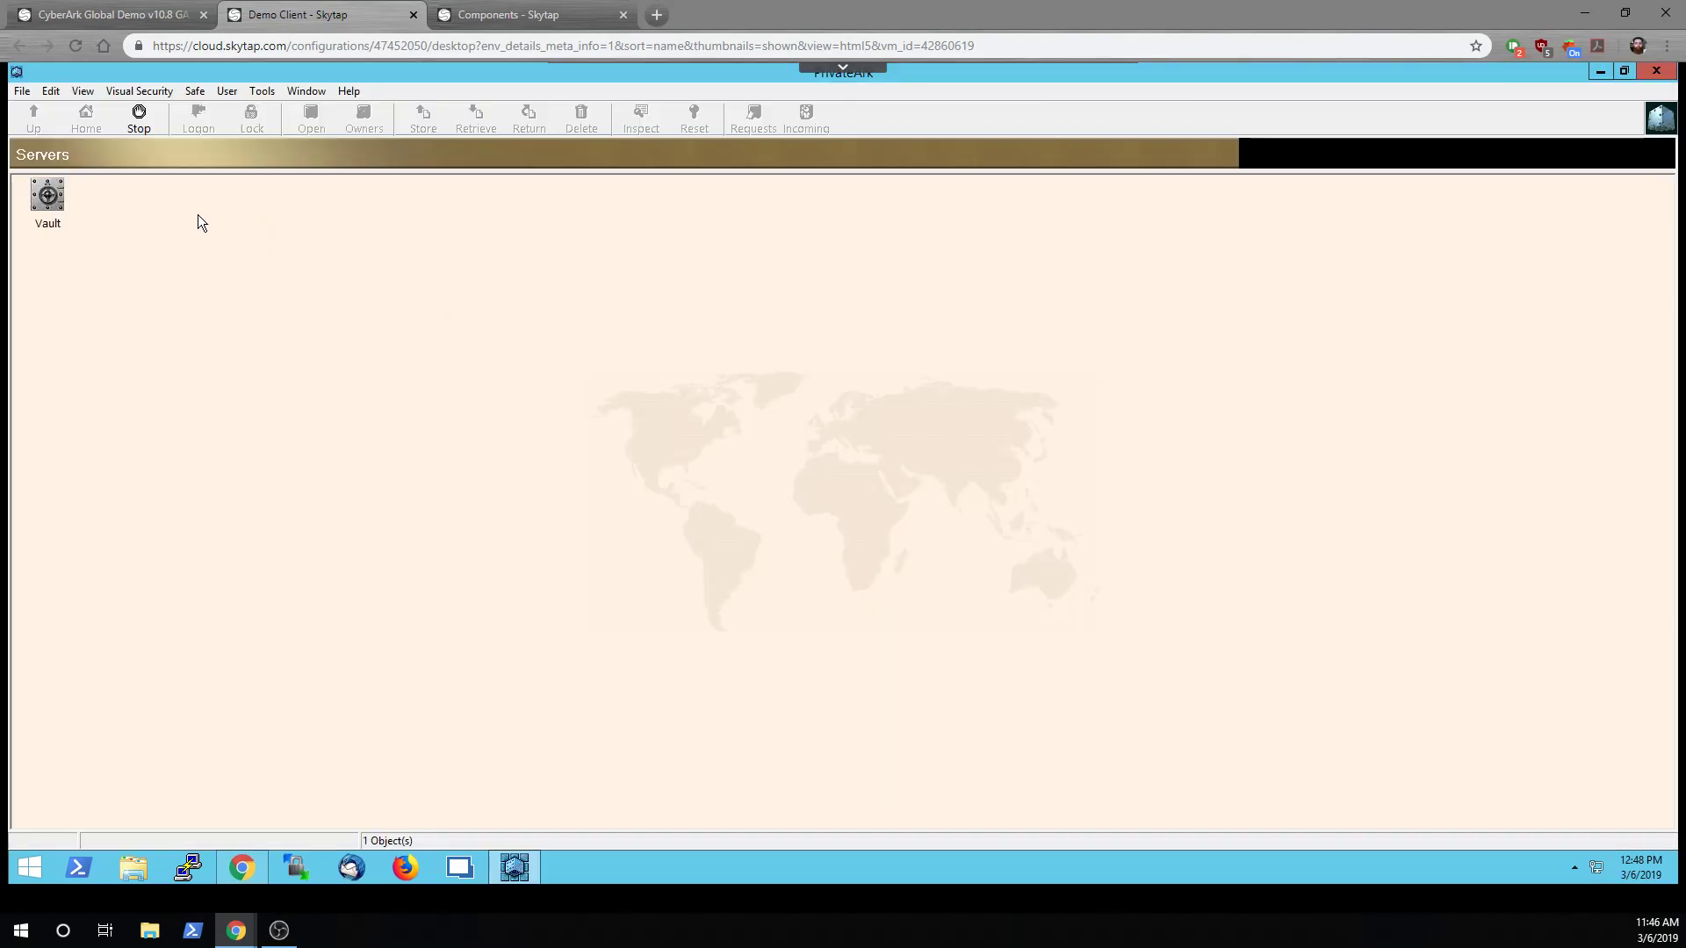
pyautogui.doubleClick(51, 195)
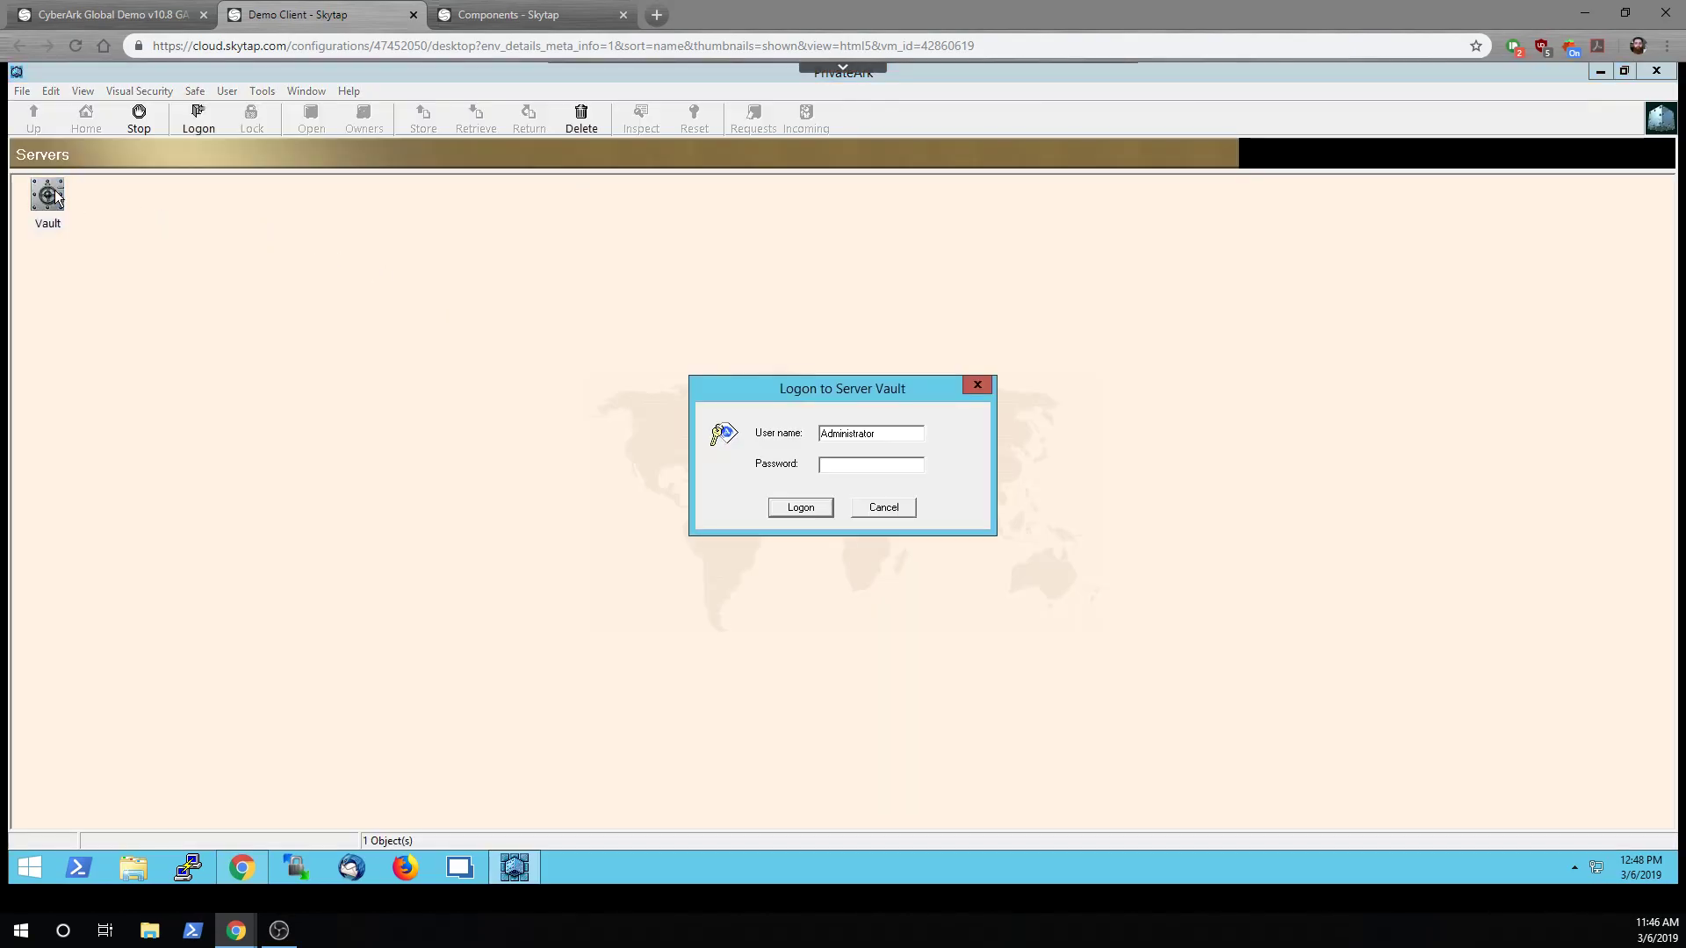
pyautogui.write('Cyberark1')
pyautogui.press('Return')
# Begin a new vault user named ResumeUser from Users and Groups
pyautogui.click(262, 91)
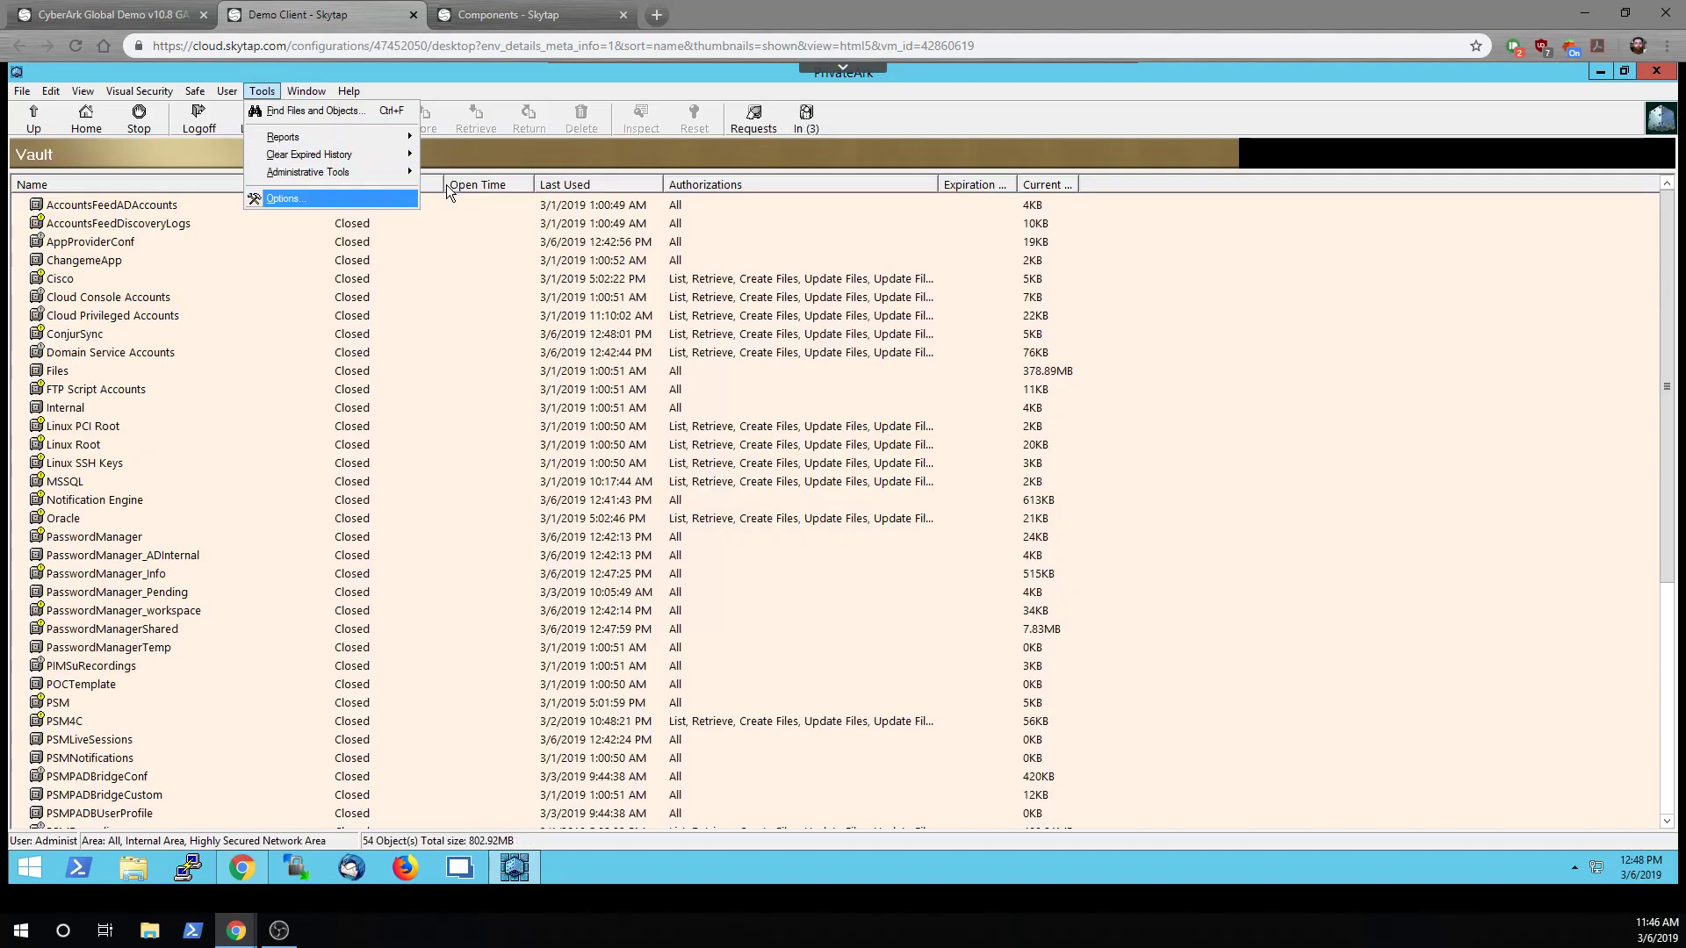
pyautogui.moveTo(372, 172)
pyautogui.click(474, 173)
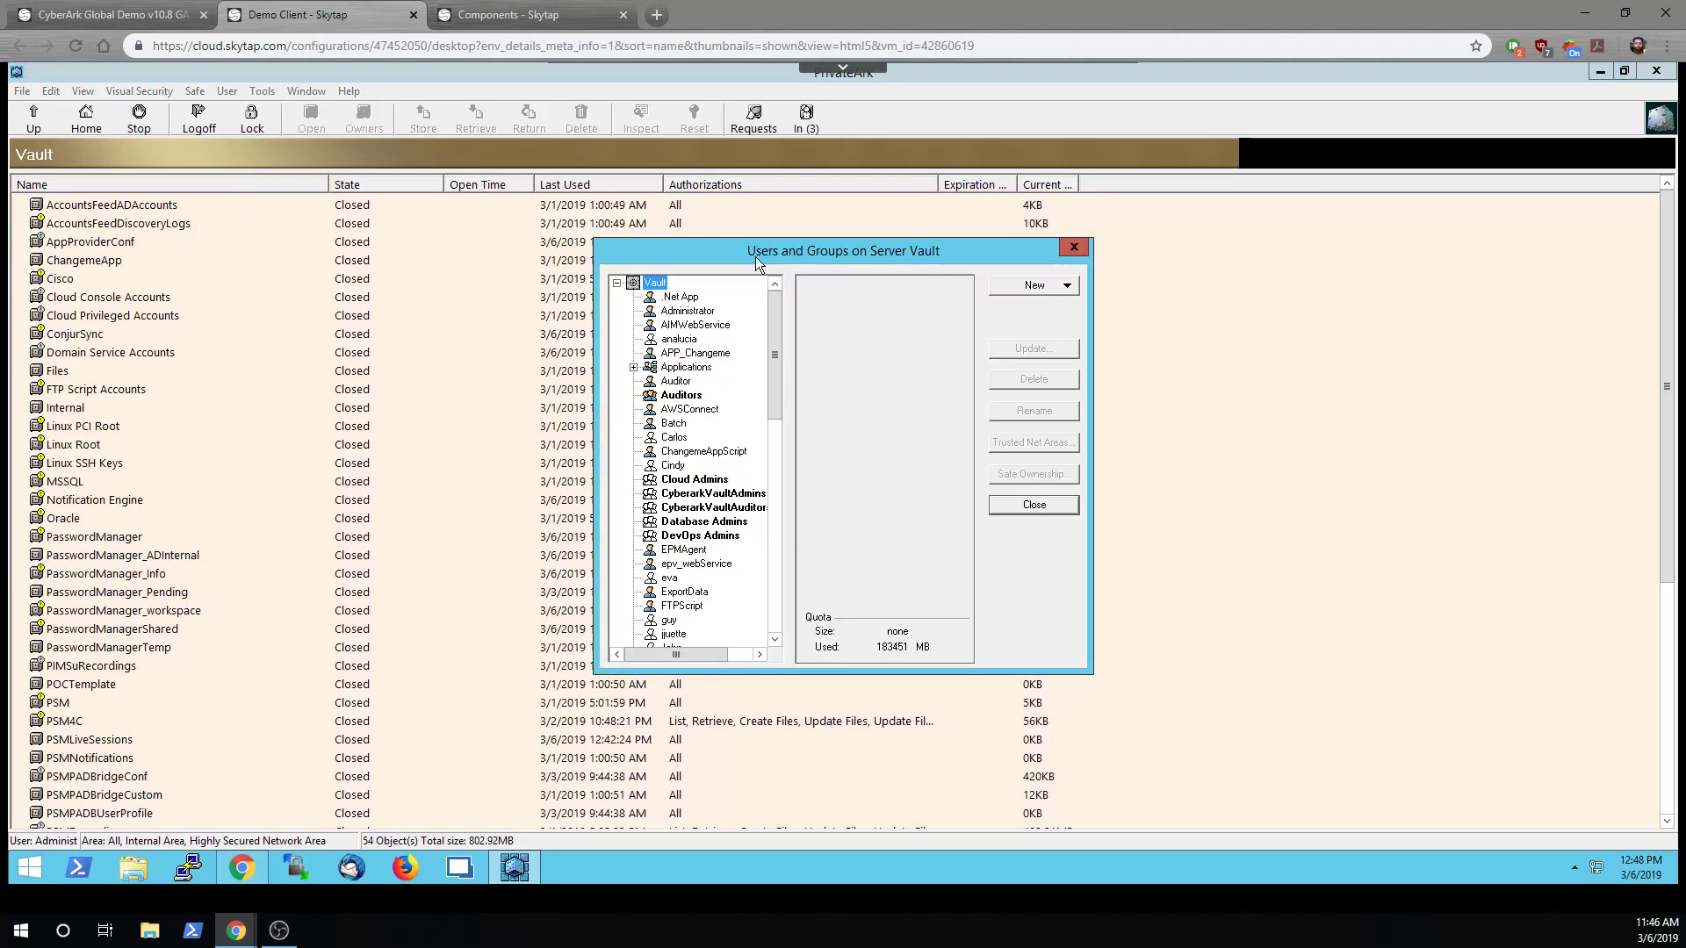
pyautogui.click(1049, 288)
pyautogui.click(1044, 303)
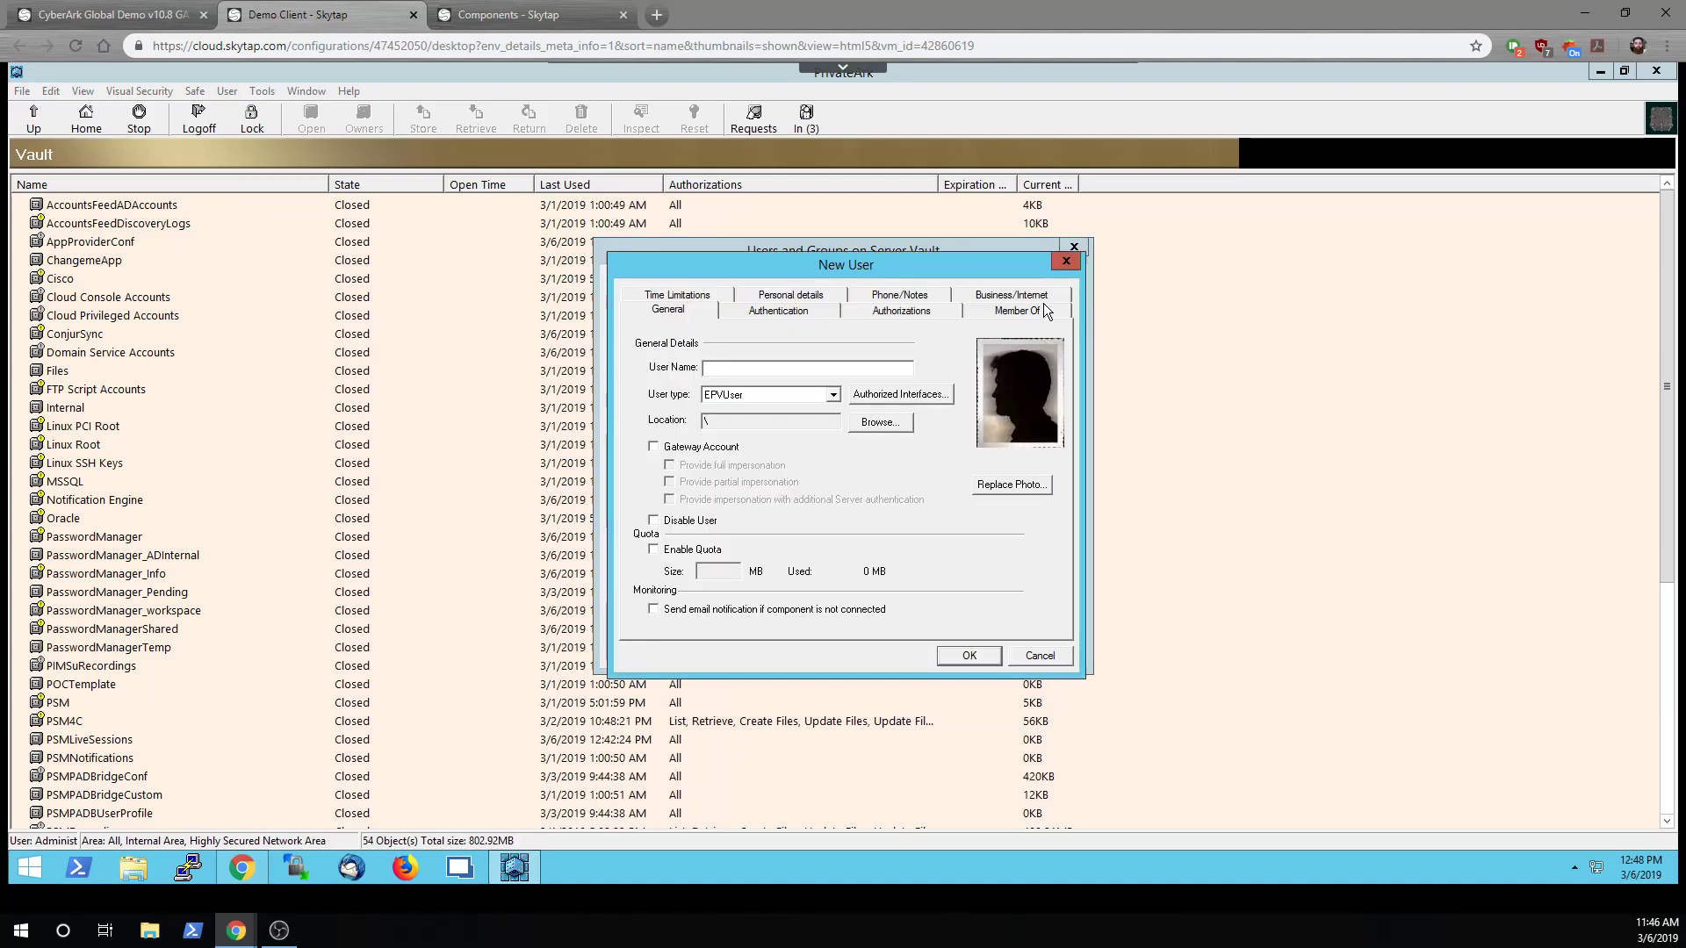
pyautogui.write('ResumeUser')
# Give ResumeUser a password and turn off forced change at next logon
pyautogui.click(778, 311)
pyautogui.click(751, 540)
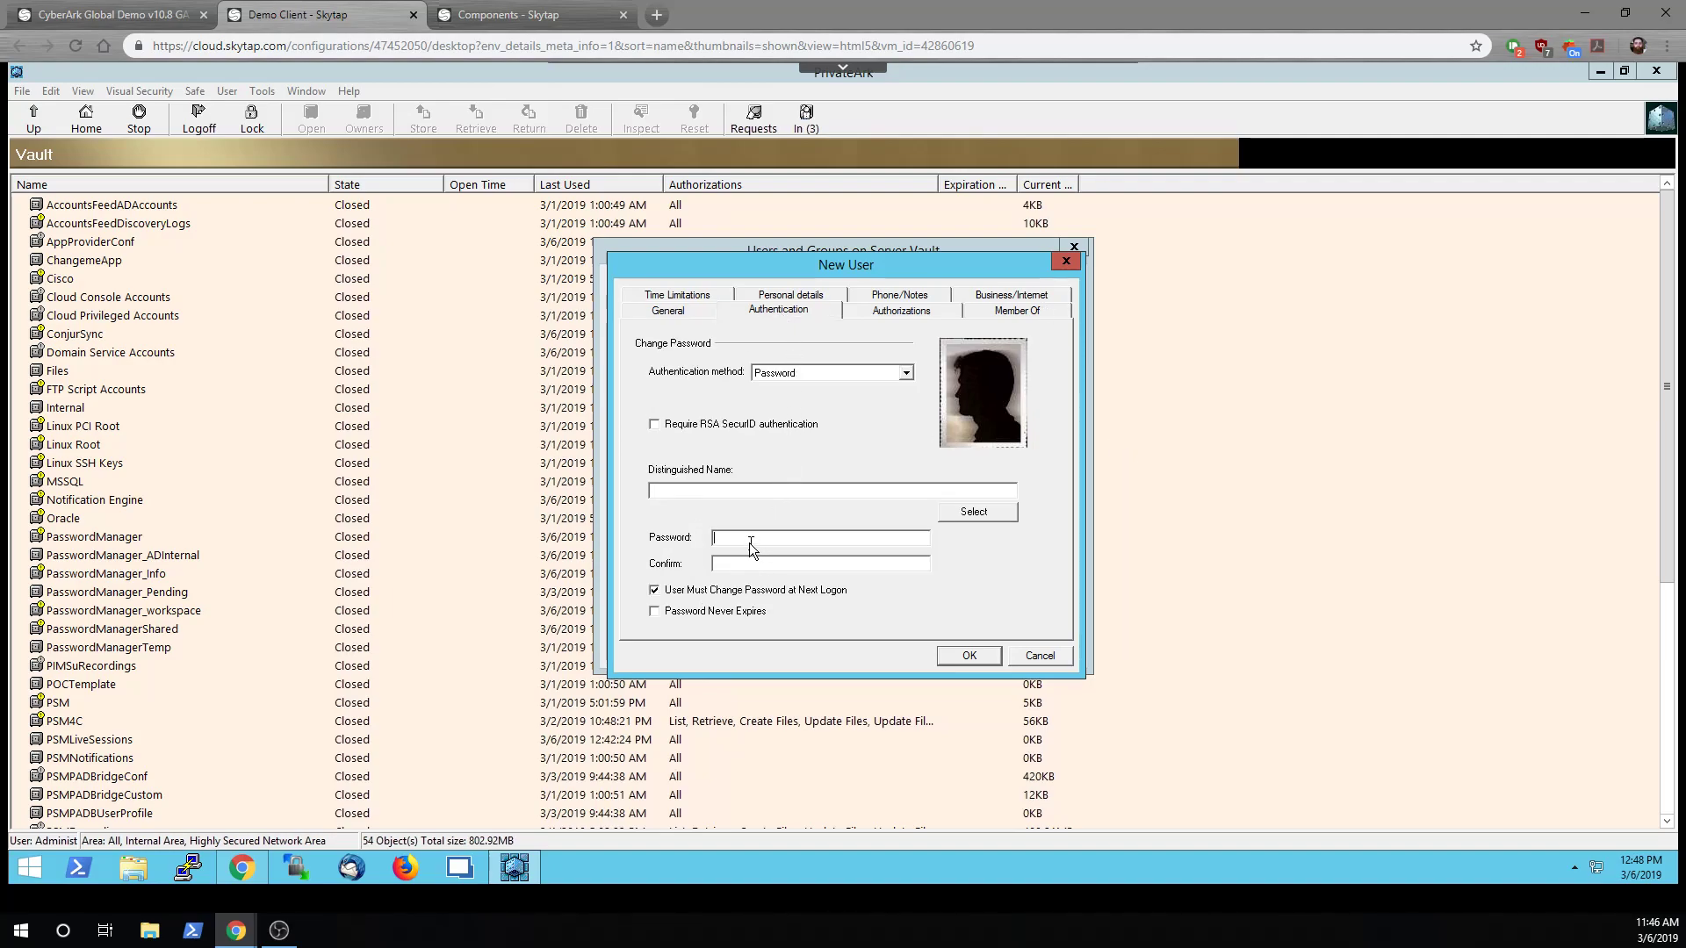
pyautogui.write('*********')
pyautogui.press('Tab')
pyautogui.write('*********')
pyautogui.press('Tab')
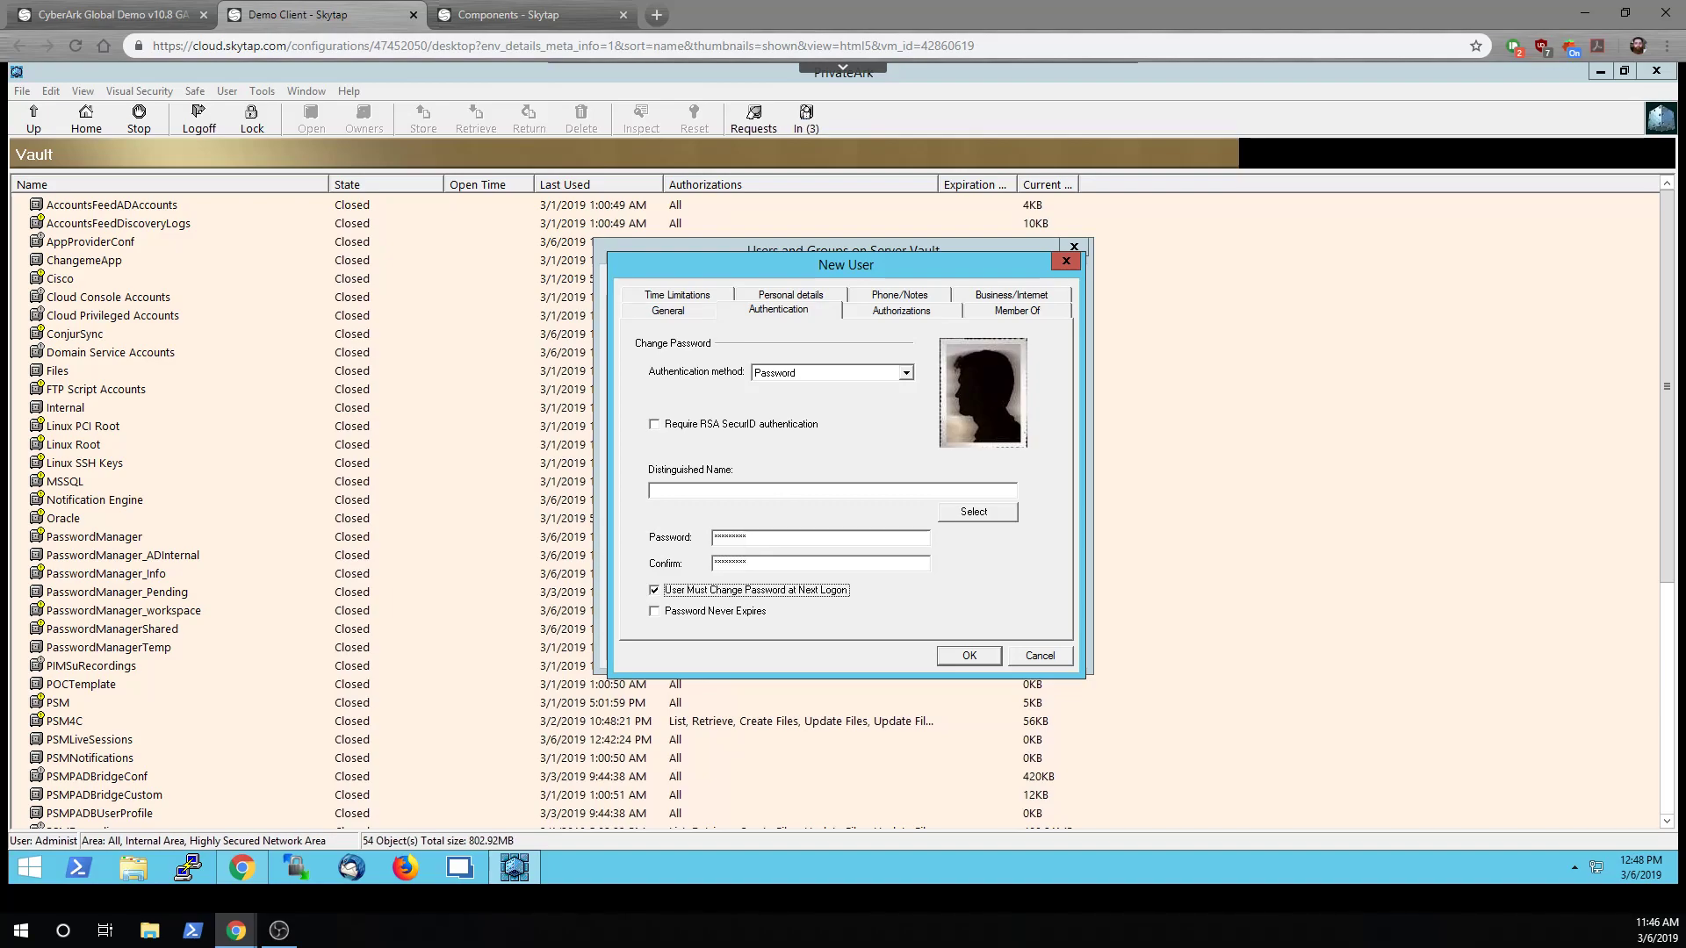
pyautogui.press('space')
pyautogui.press('Tab')
# Grant ResumeUser the Audit Users and Activate Users rights and save the user
pyautogui.click(860, 312)
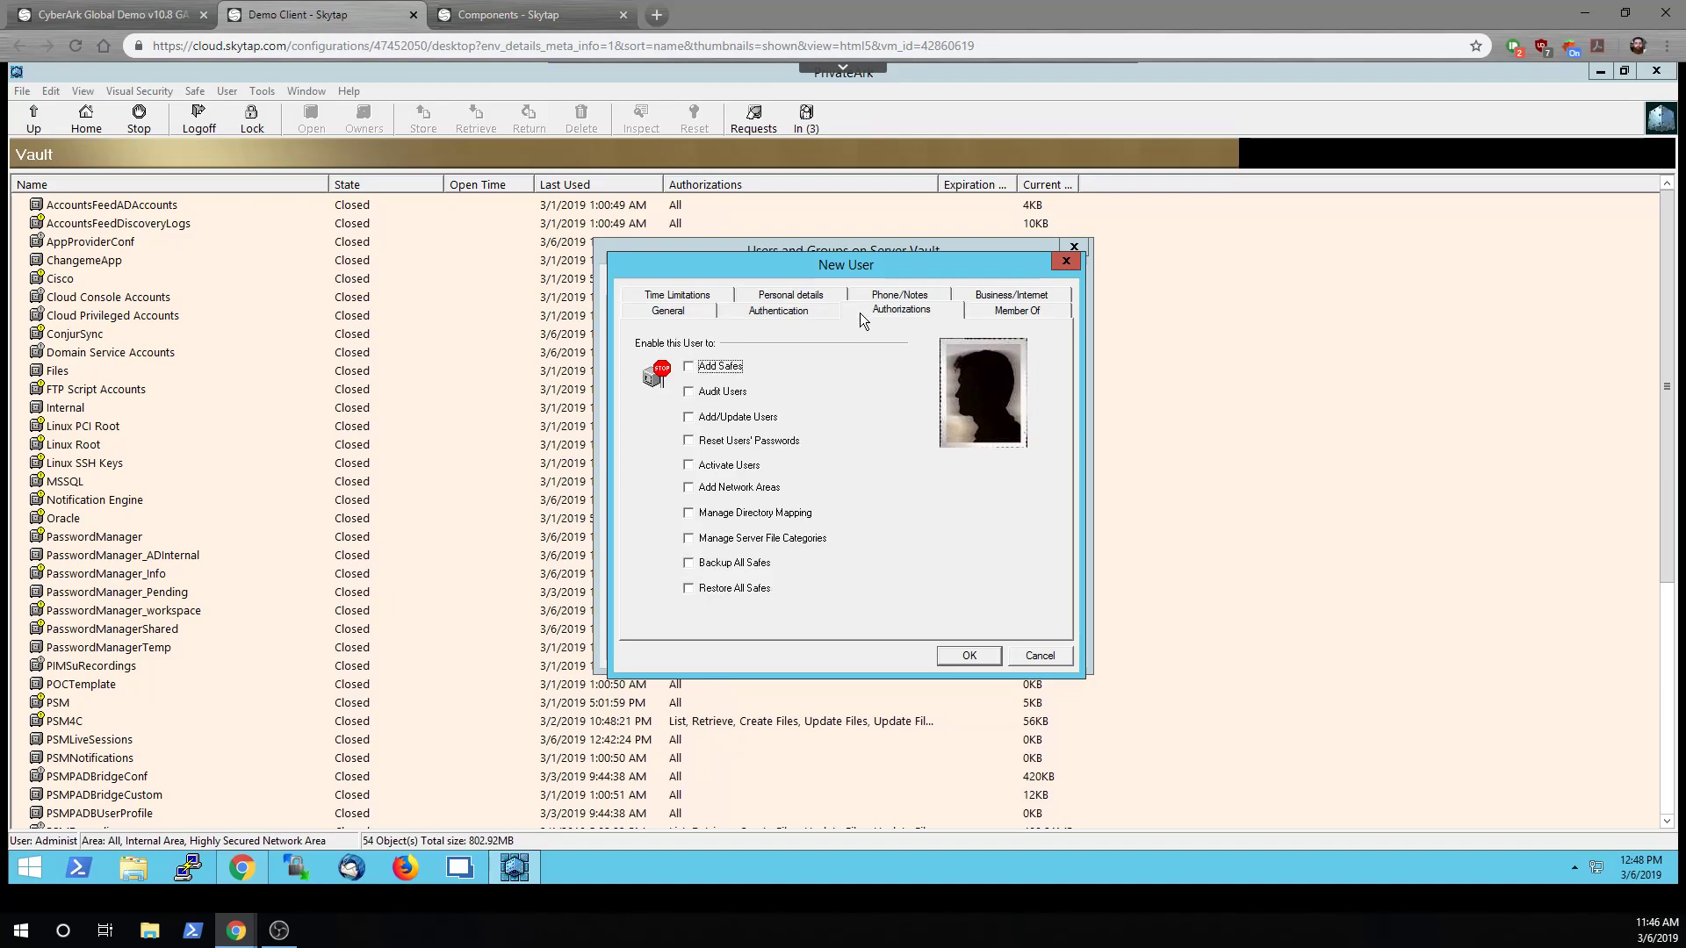
pyautogui.click(731, 393)
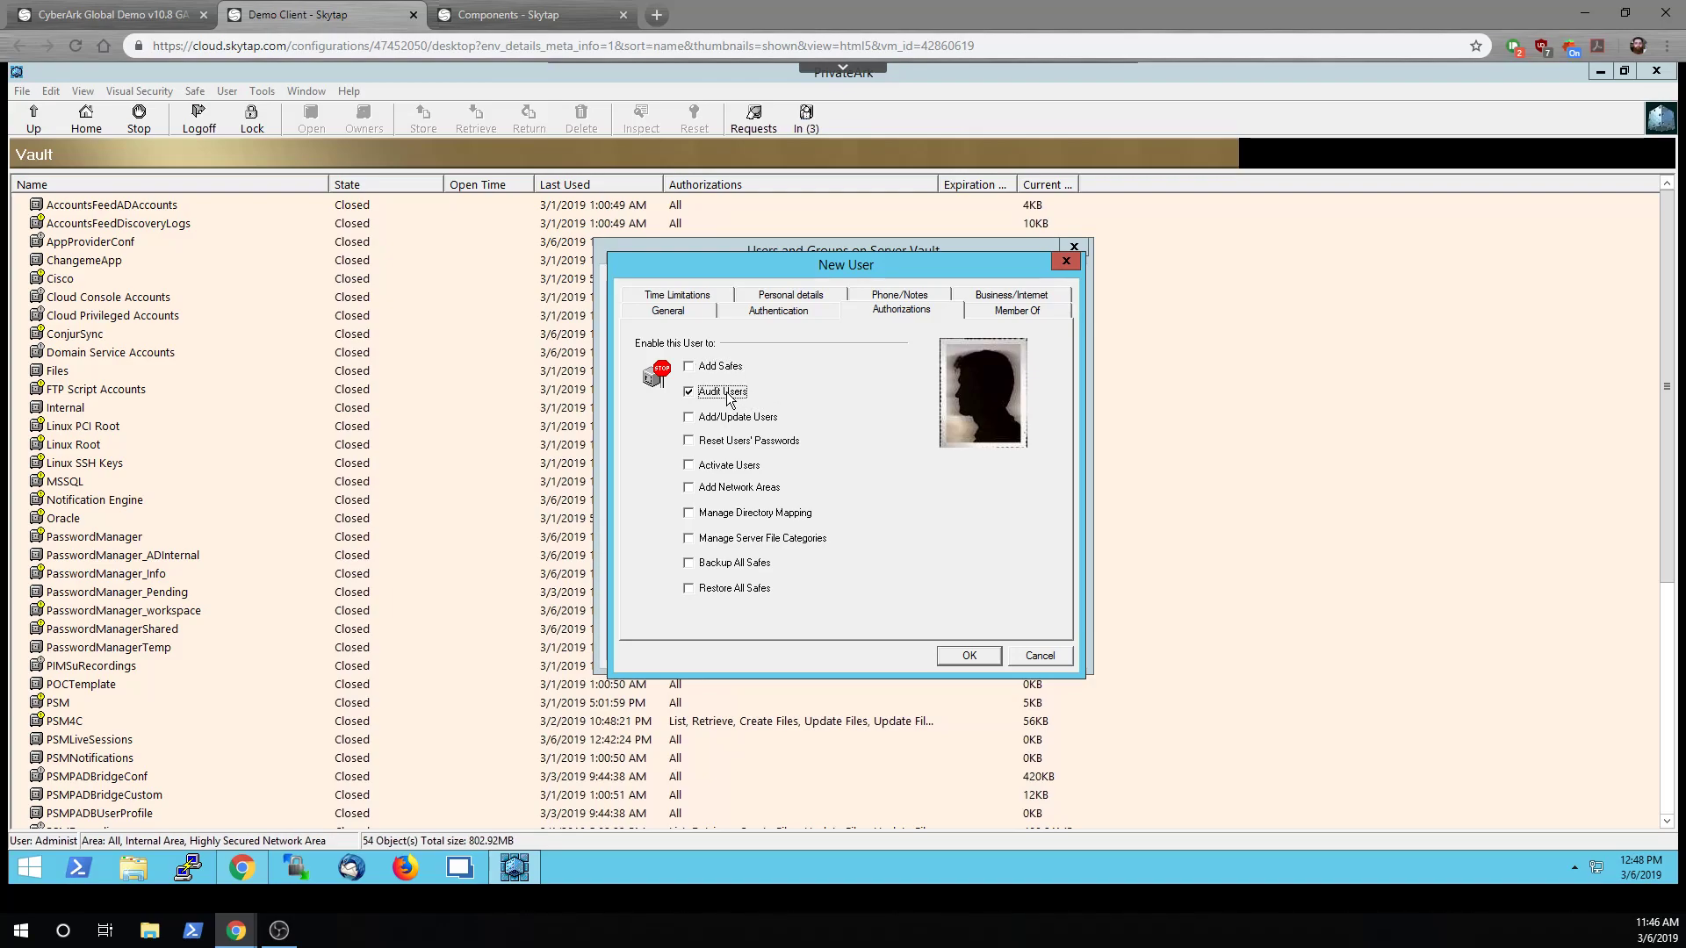
pyautogui.click(719, 467)
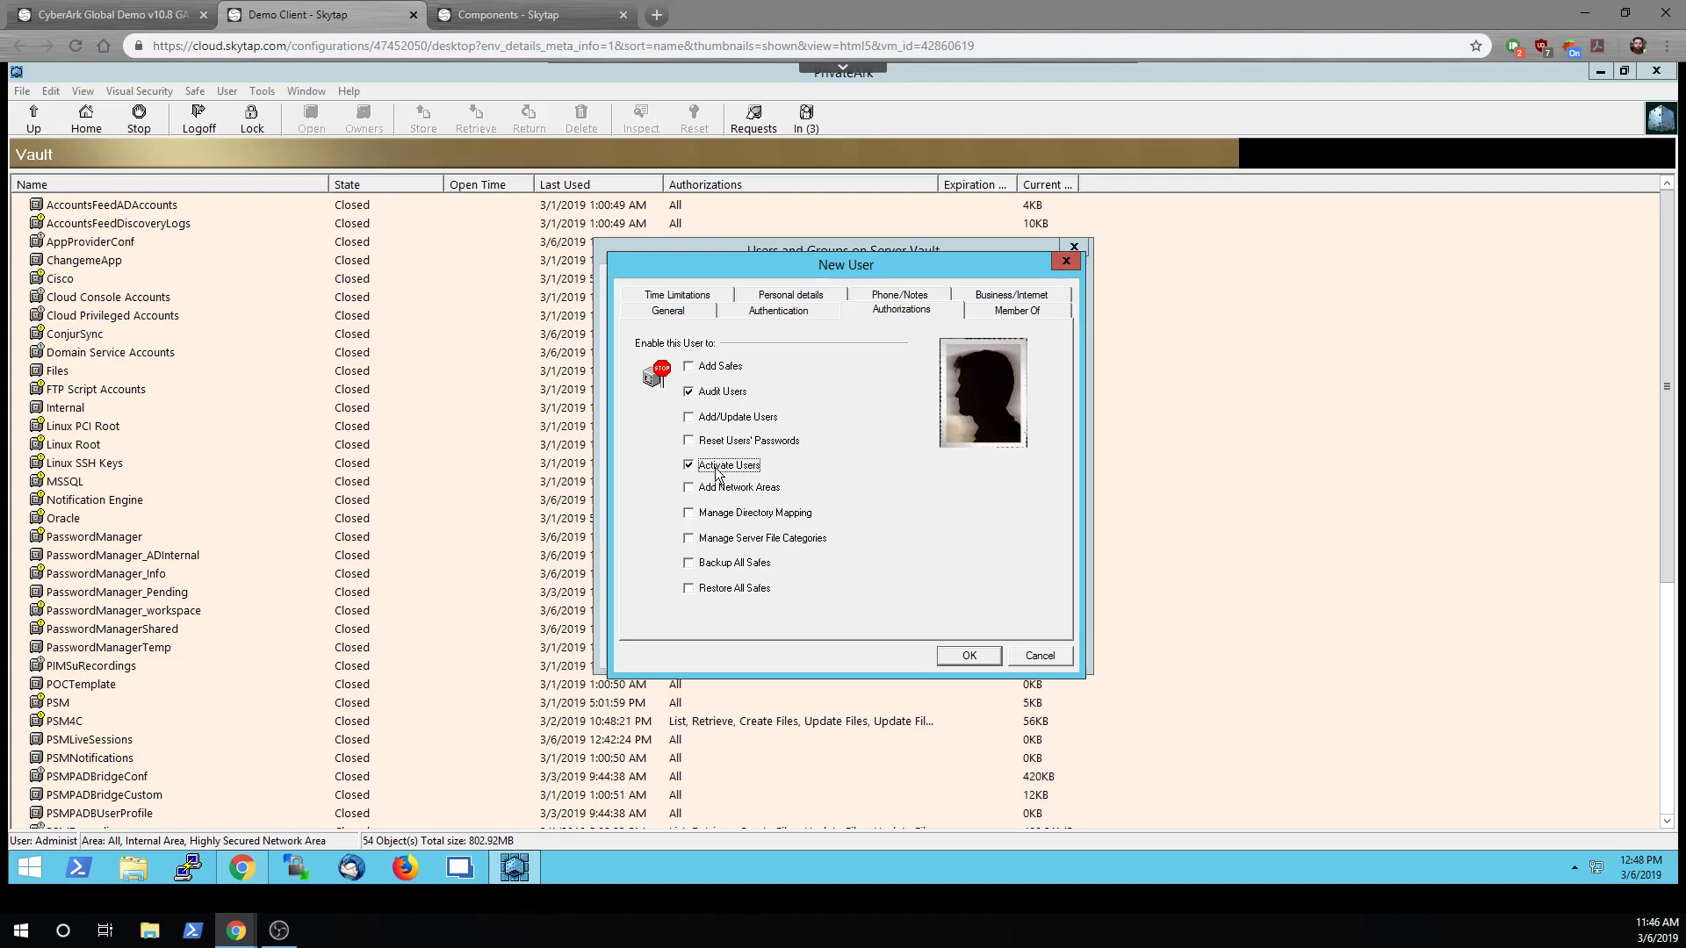
pyautogui.click(969, 655)
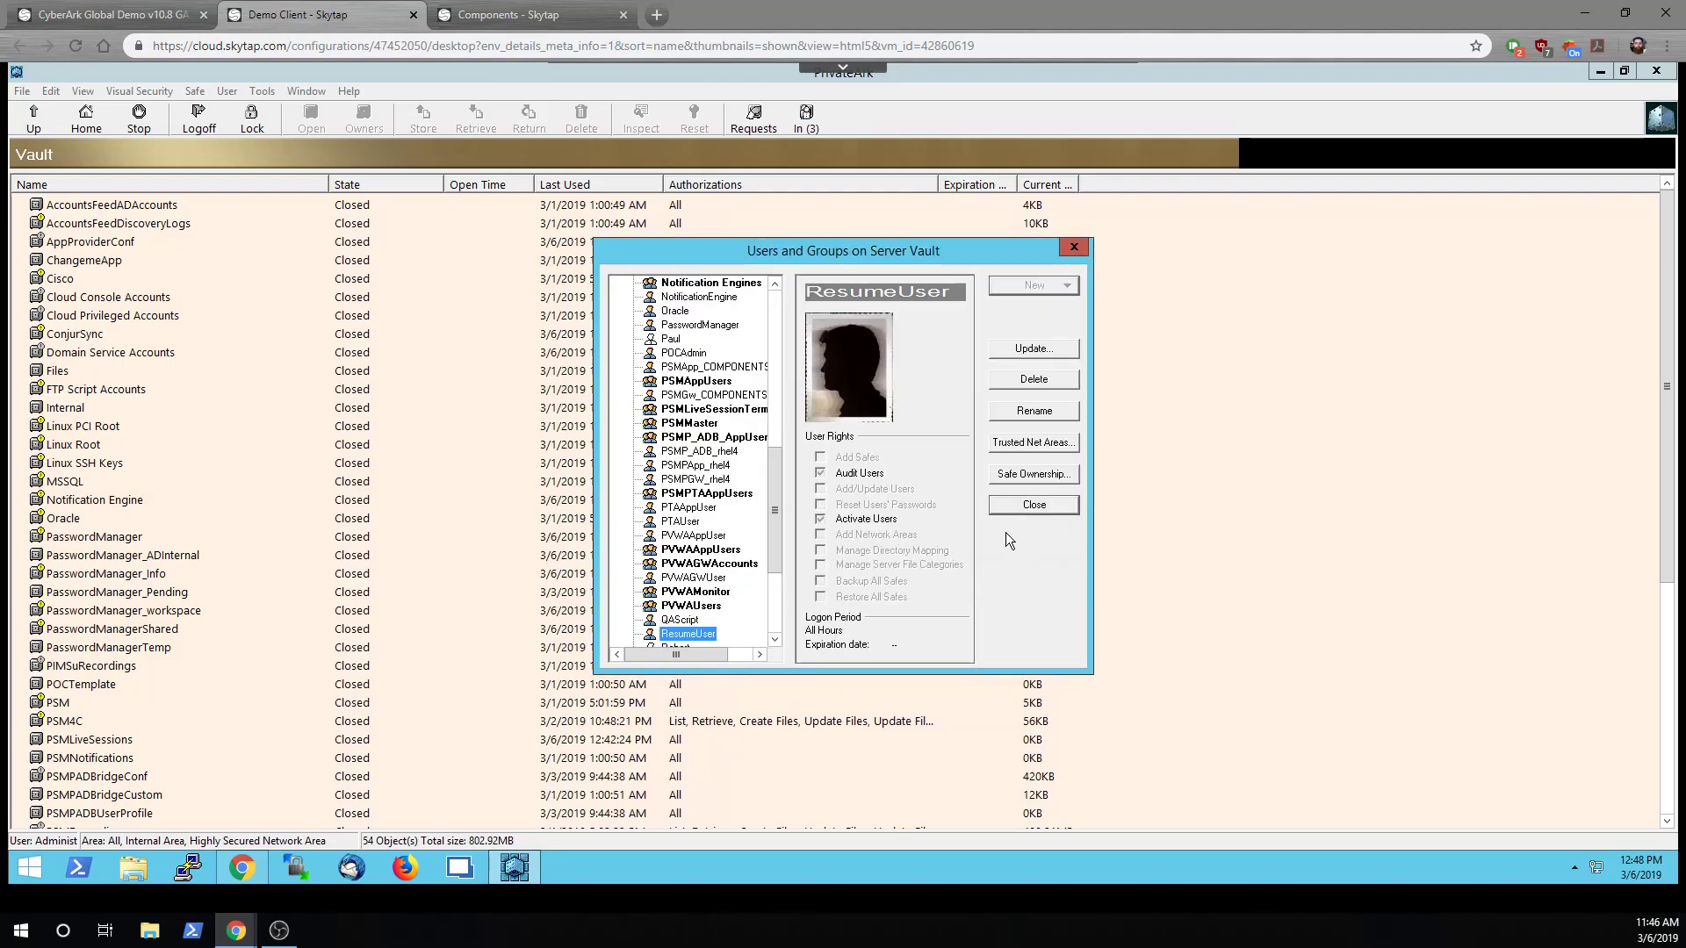
# Sign in to the PVWA with Active Directory / LDAP using the admin username and password
pyautogui.click(1033, 504)
pyautogui.click(242, 868)
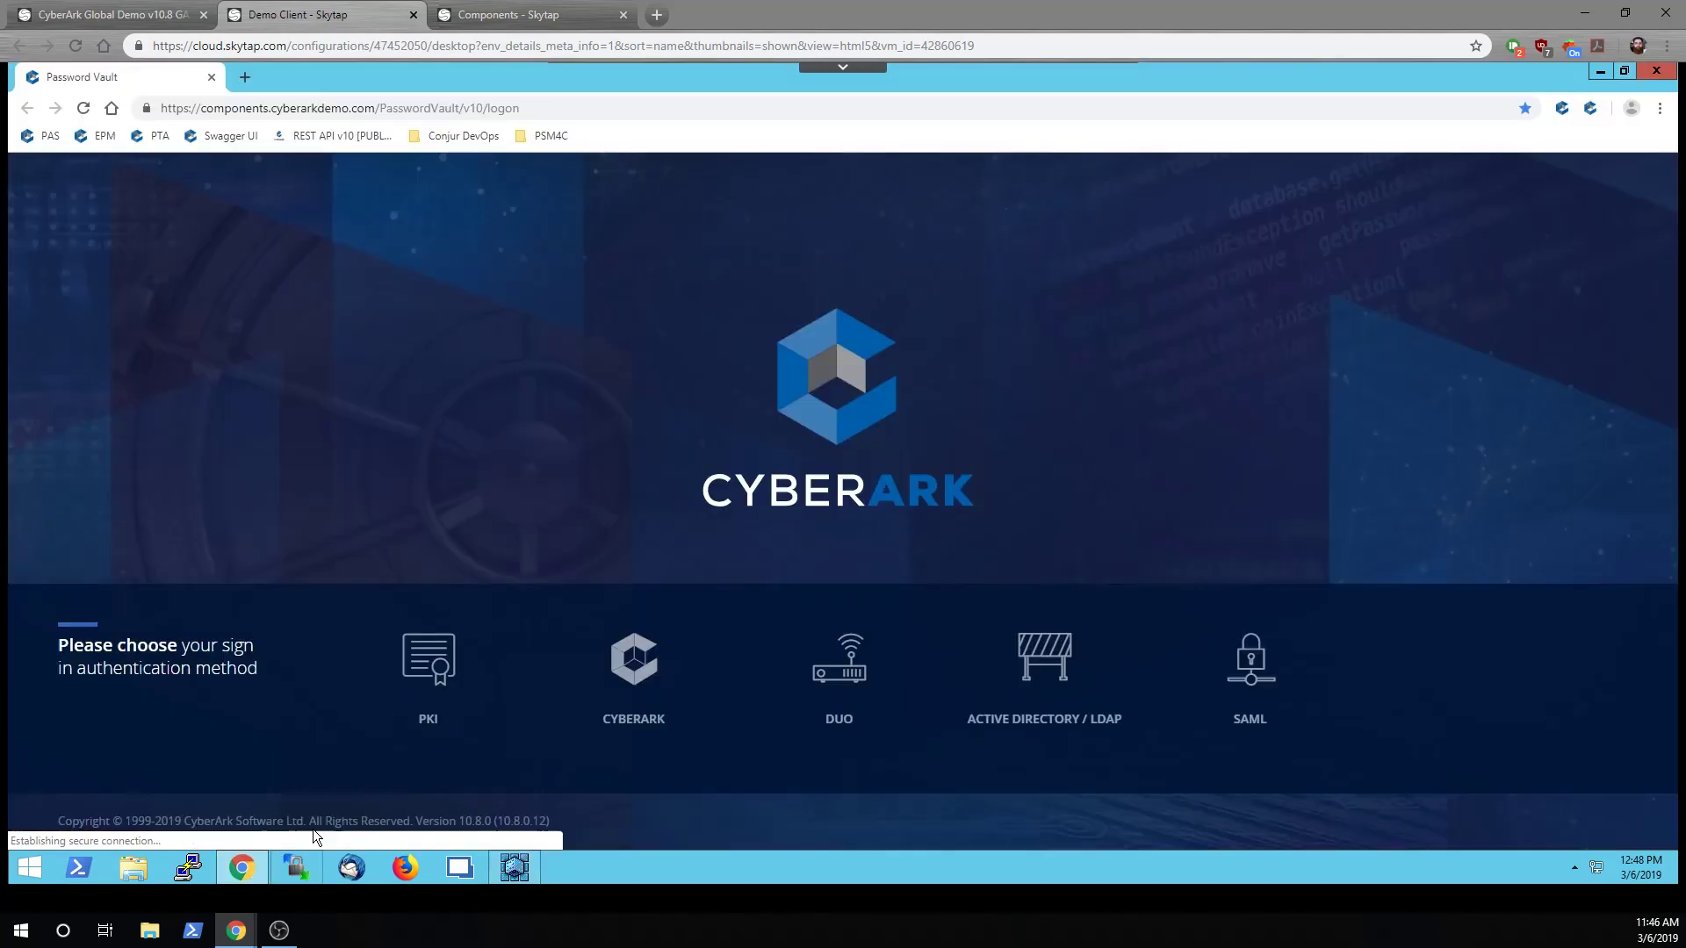
pyautogui.click(1041, 654)
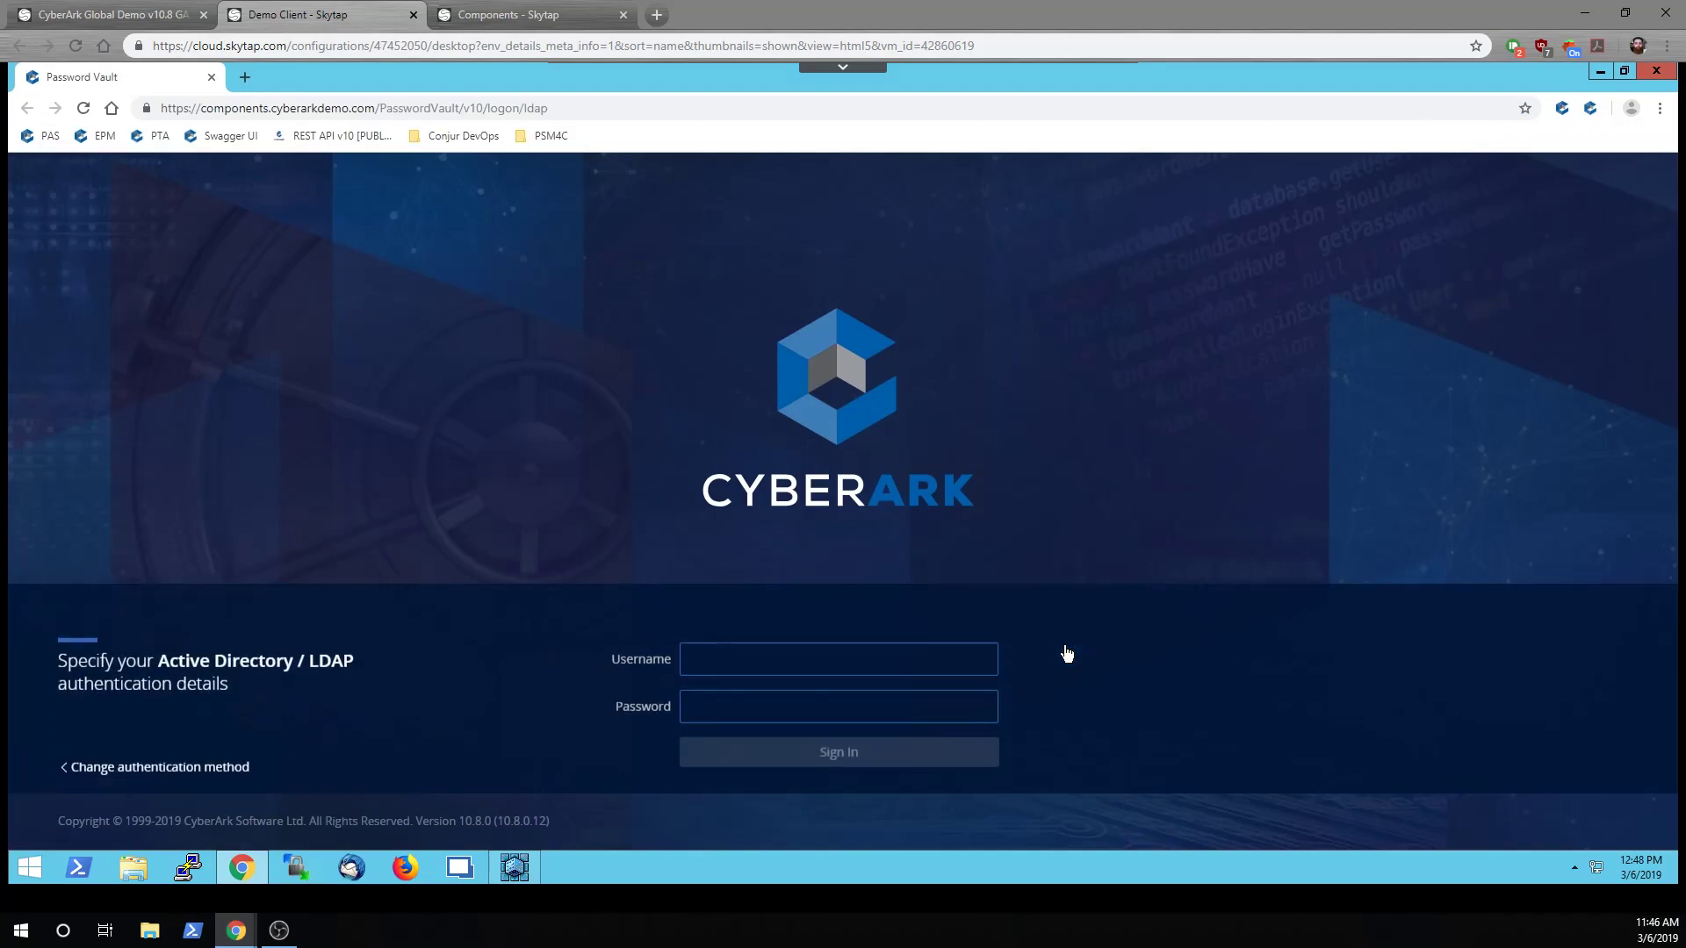
pyautogui.write('Mike')
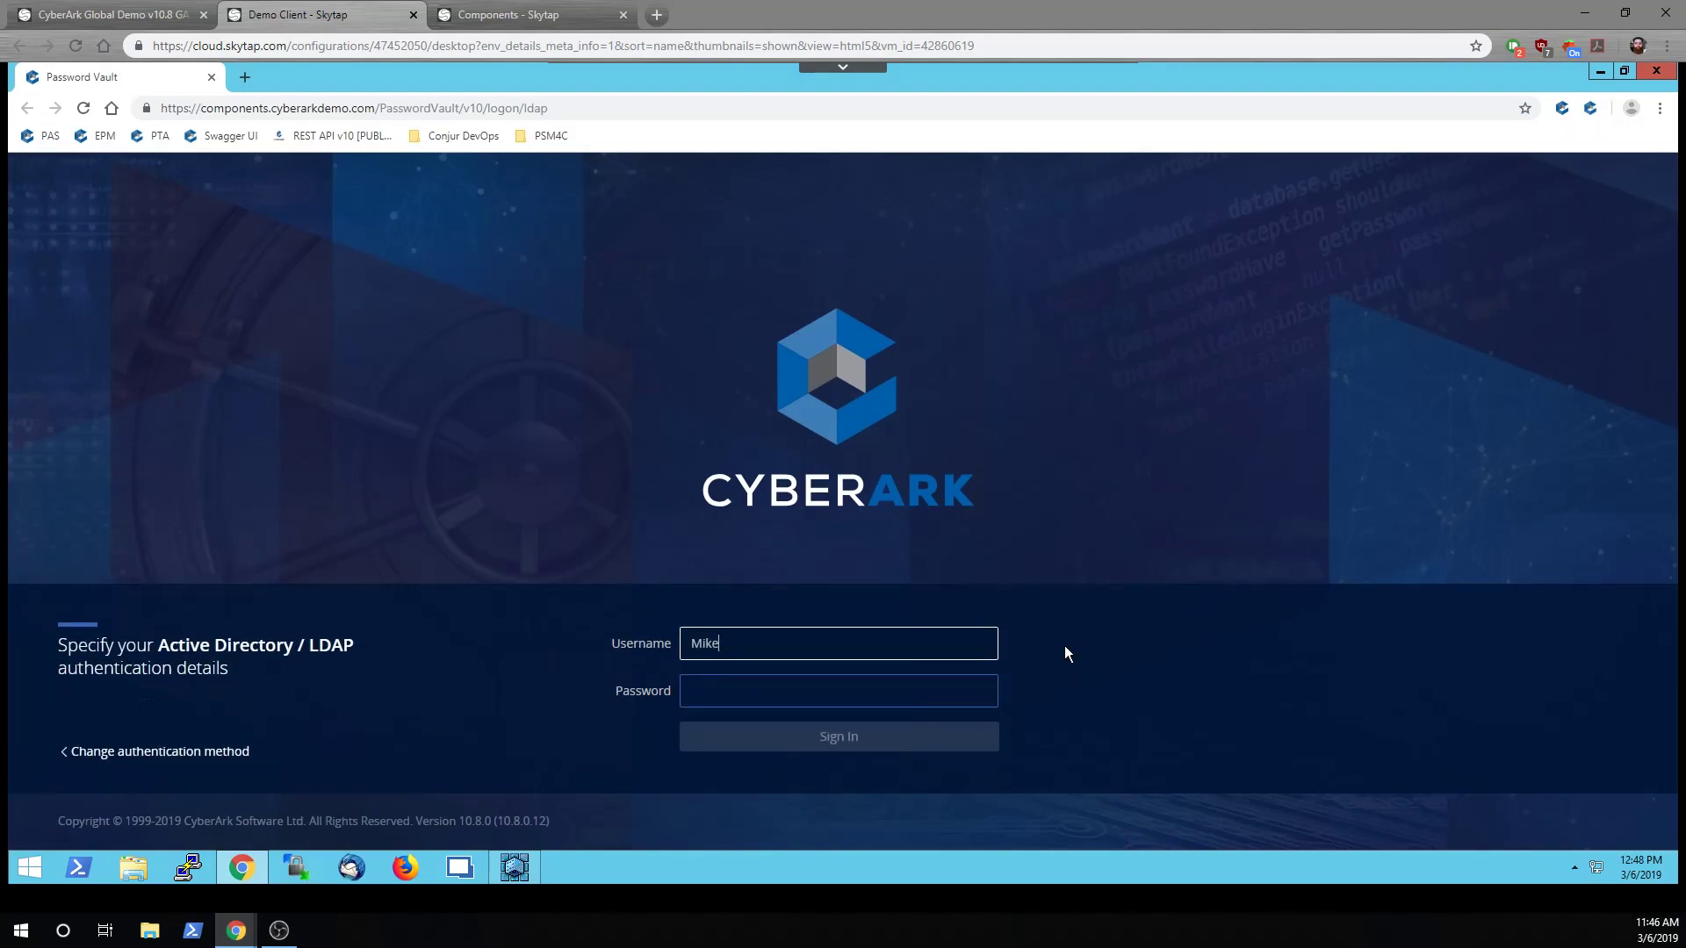
pyautogui.press('Tab')
pyautogui.write('Cyberark1')
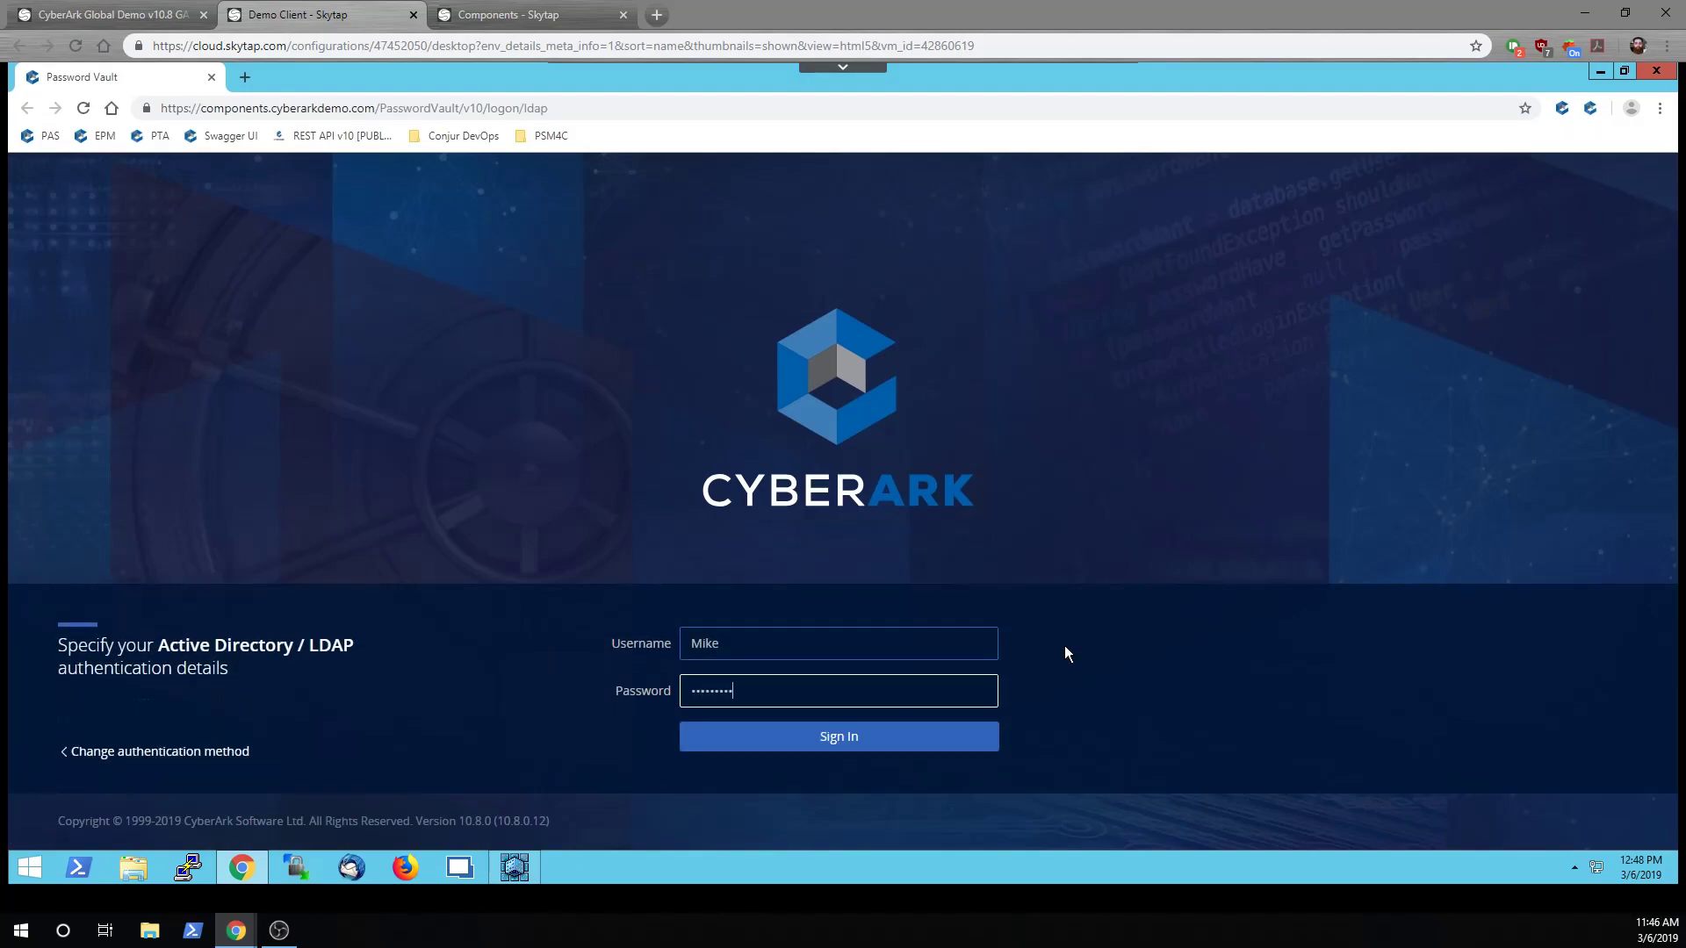
pyautogui.press('Return')
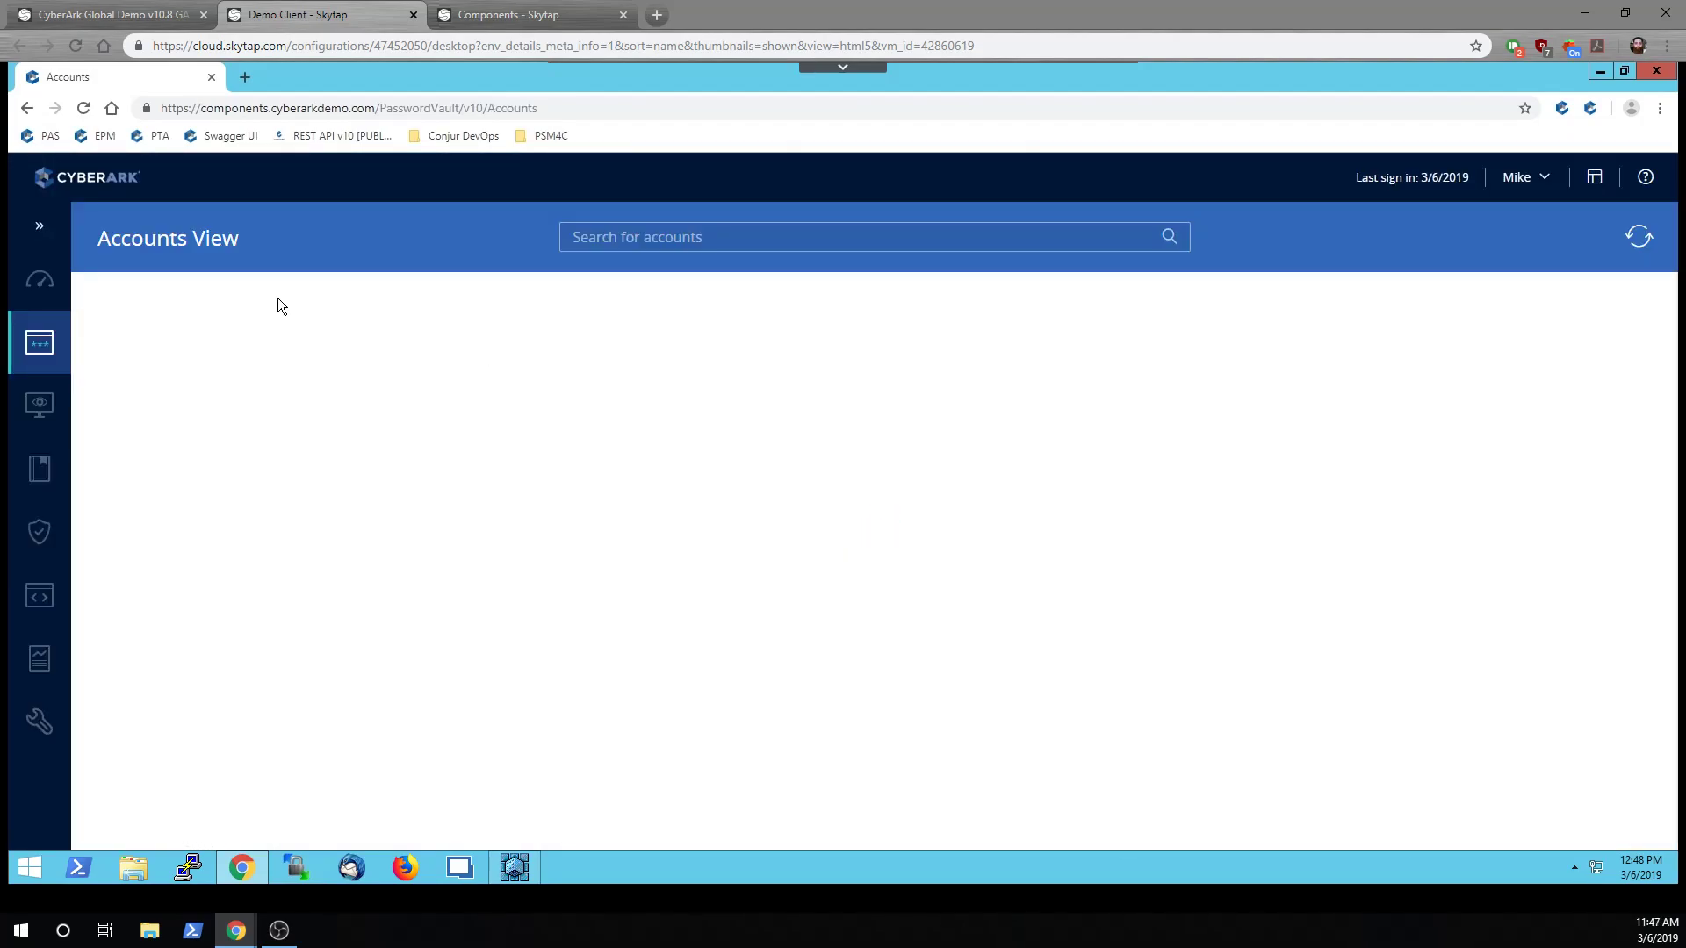
# Add a new application named APP_UnlockUser
pyautogui.click(47, 601)
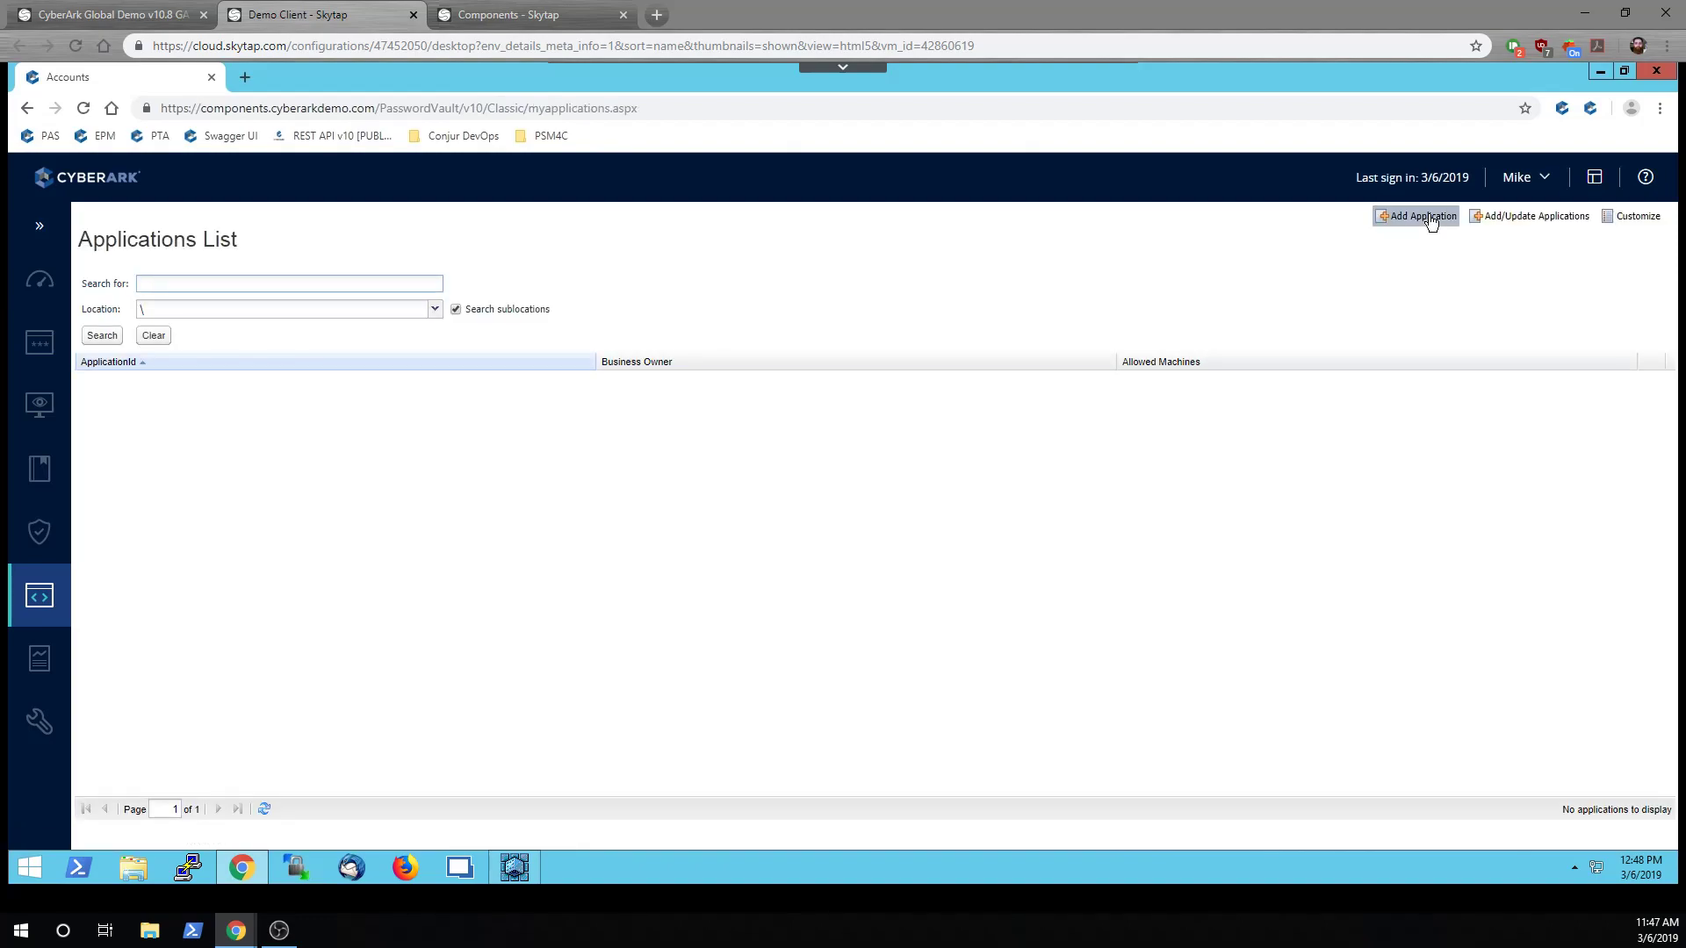
pyautogui.click(1428, 216)
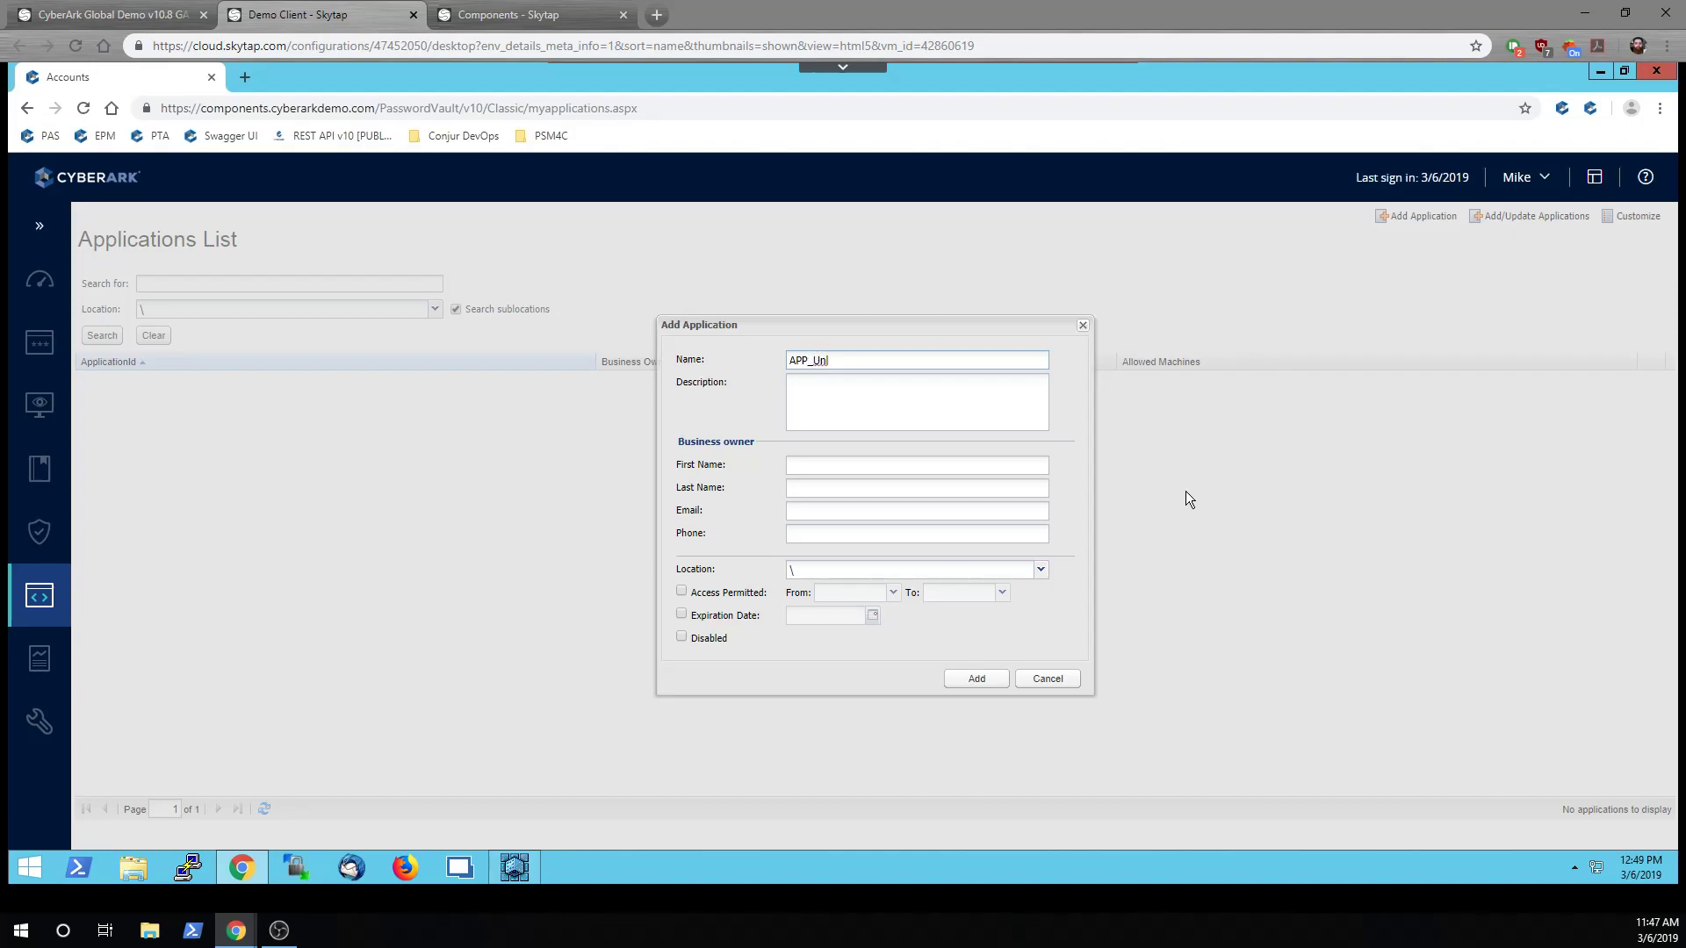
pyautogui.write('APP_UnlockUser')
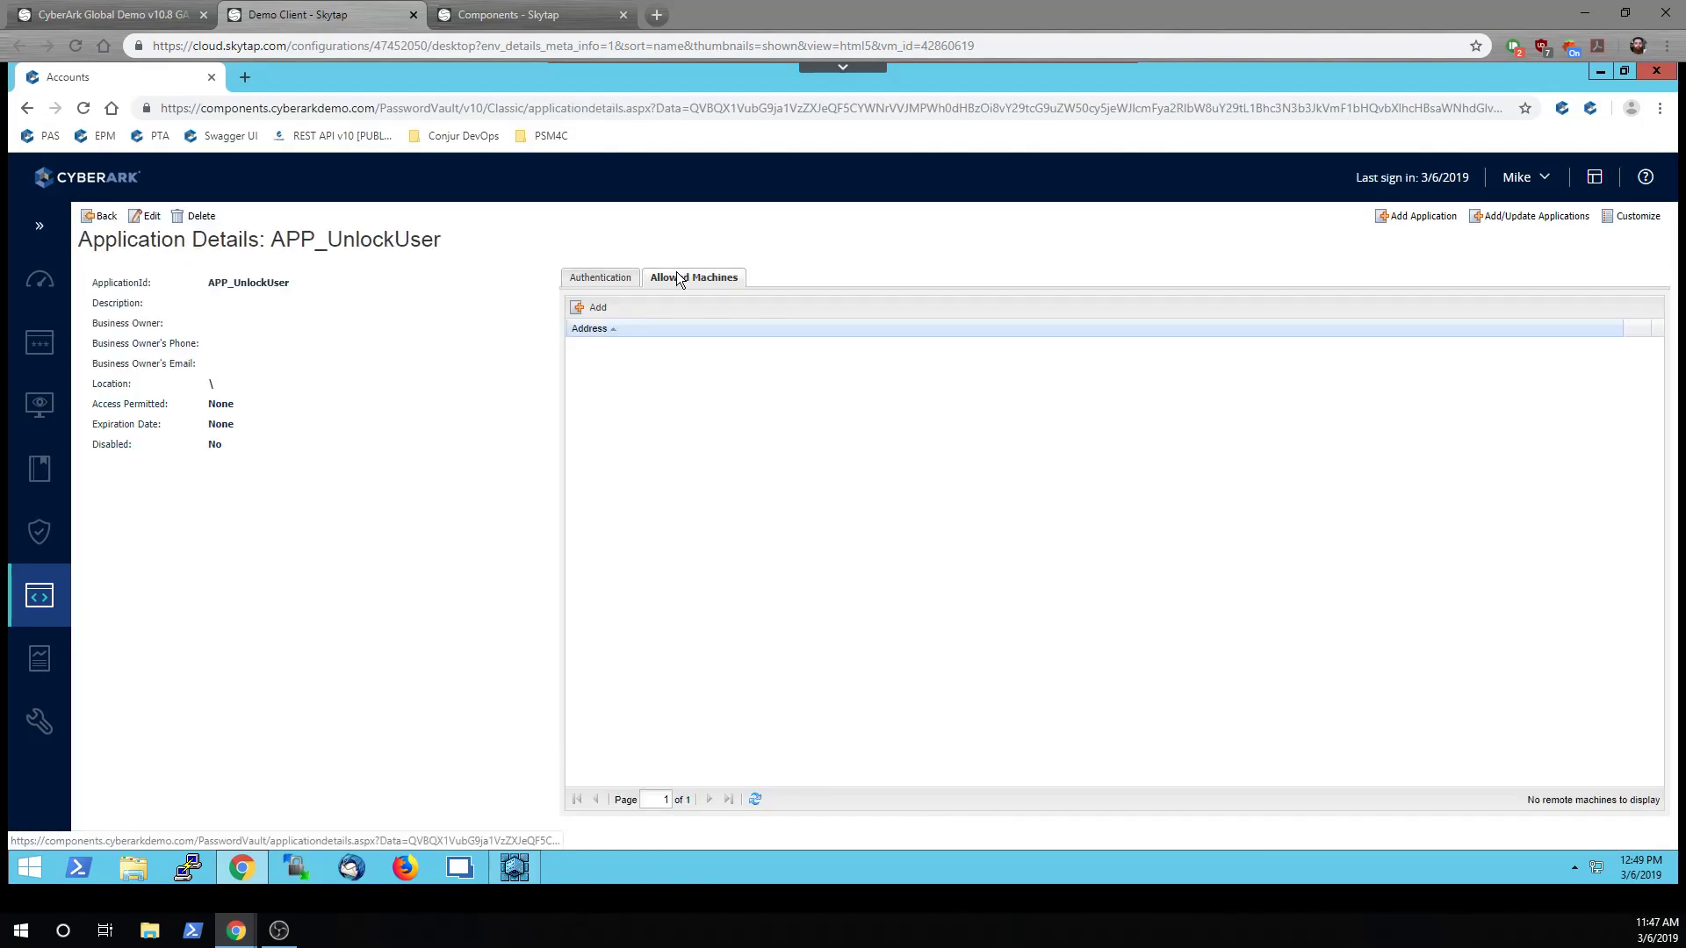
# Add 10.0.1.12 as an allowed machine for APP_UnlockUser
pyautogui.click(595, 308)
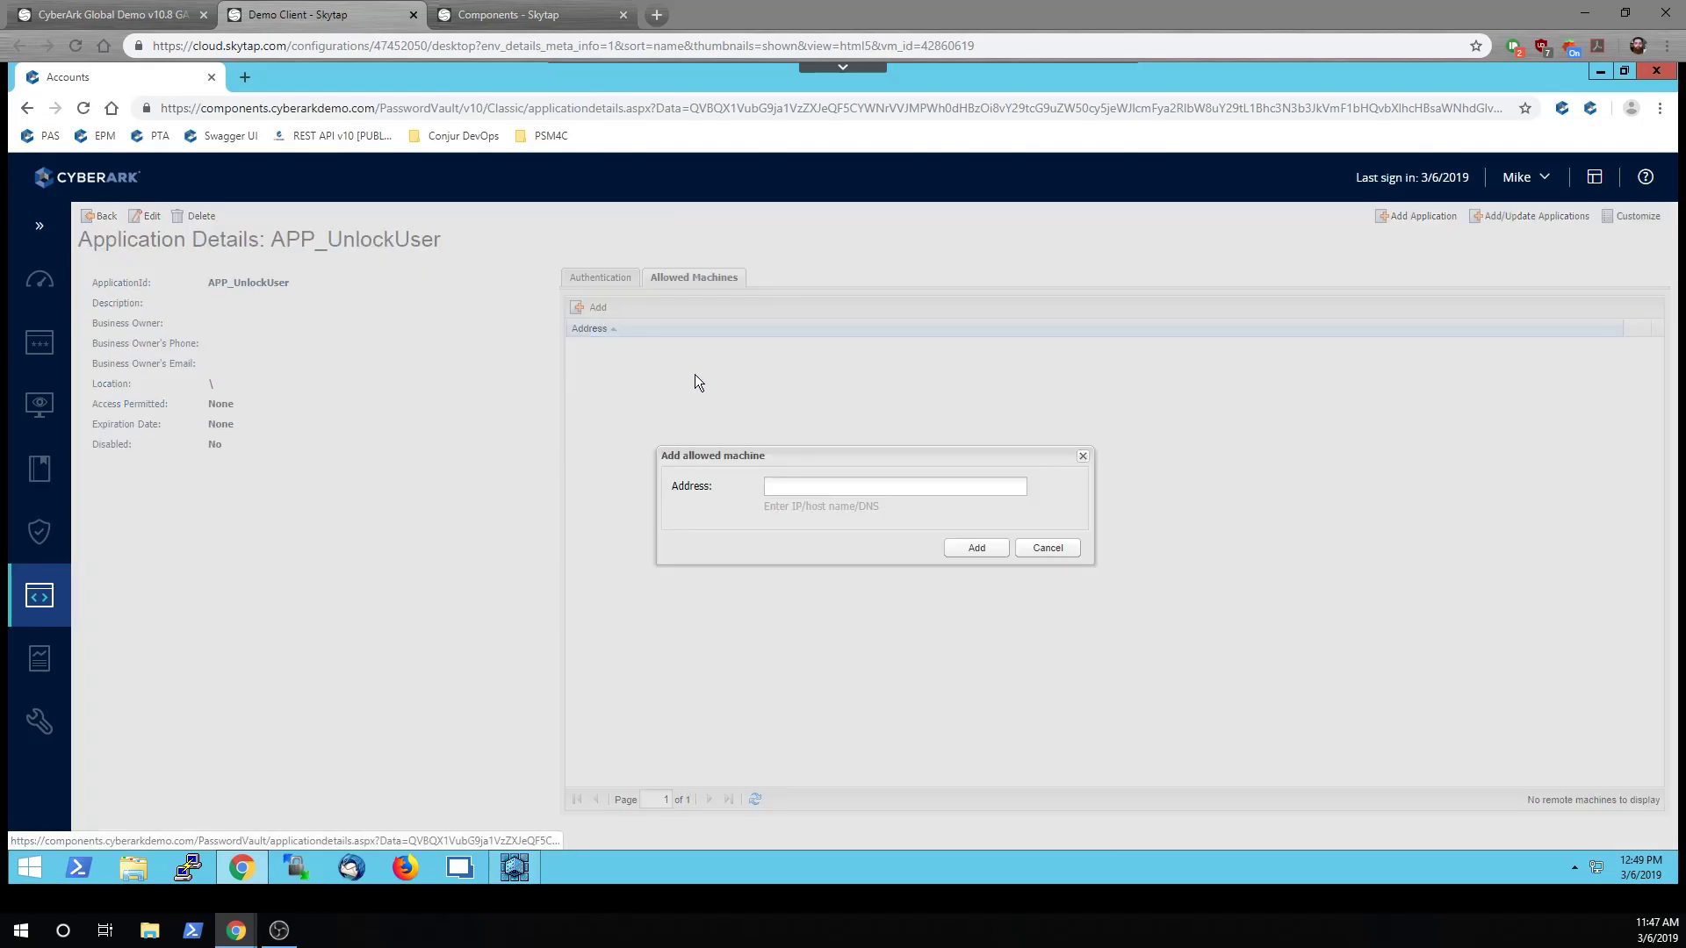
pyautogui.click(811, 485)
pyautogui.write('10.0.1.12')
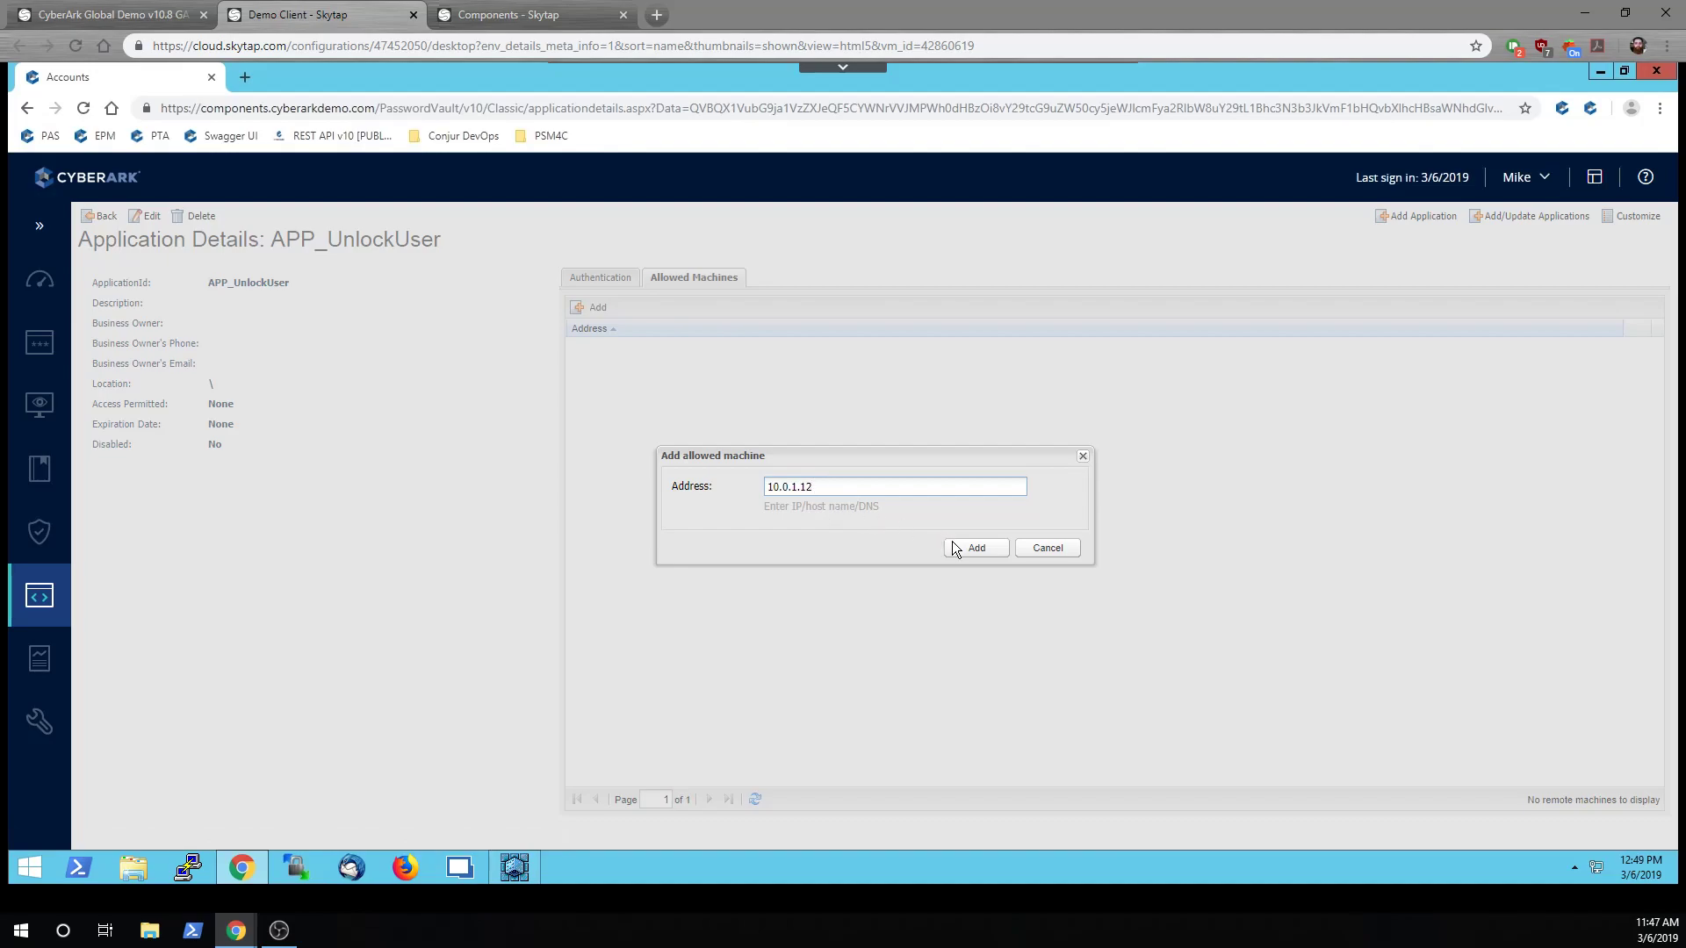
pyautogui.click(953, 544)
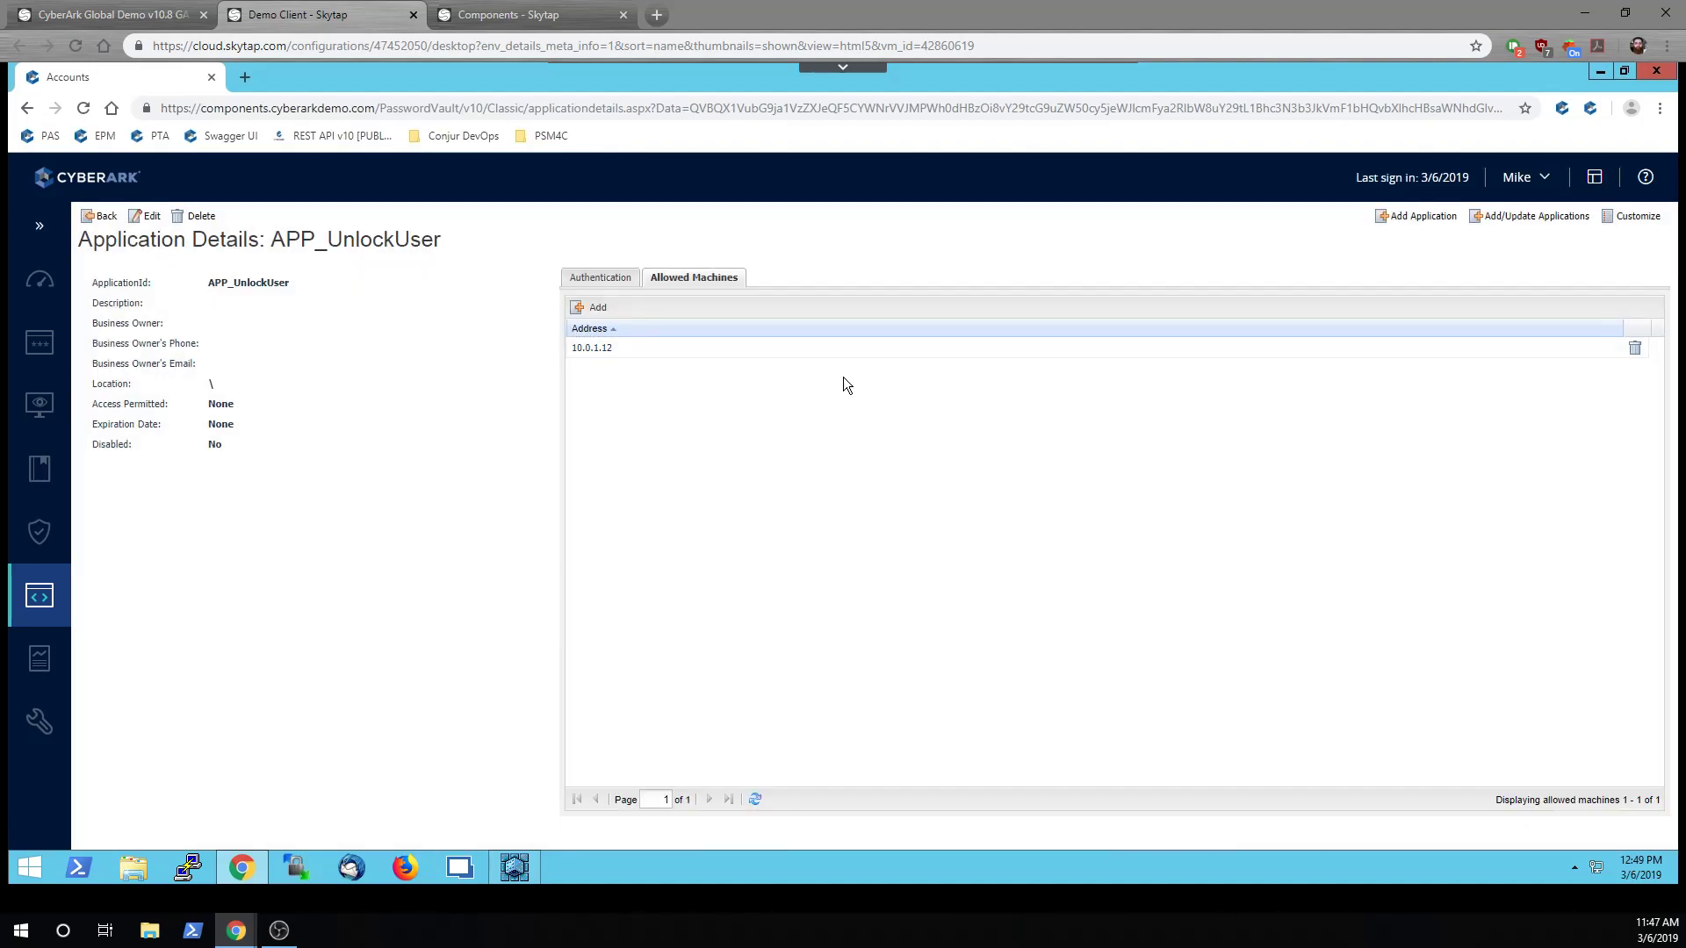
pyautogui.click(612, 279)
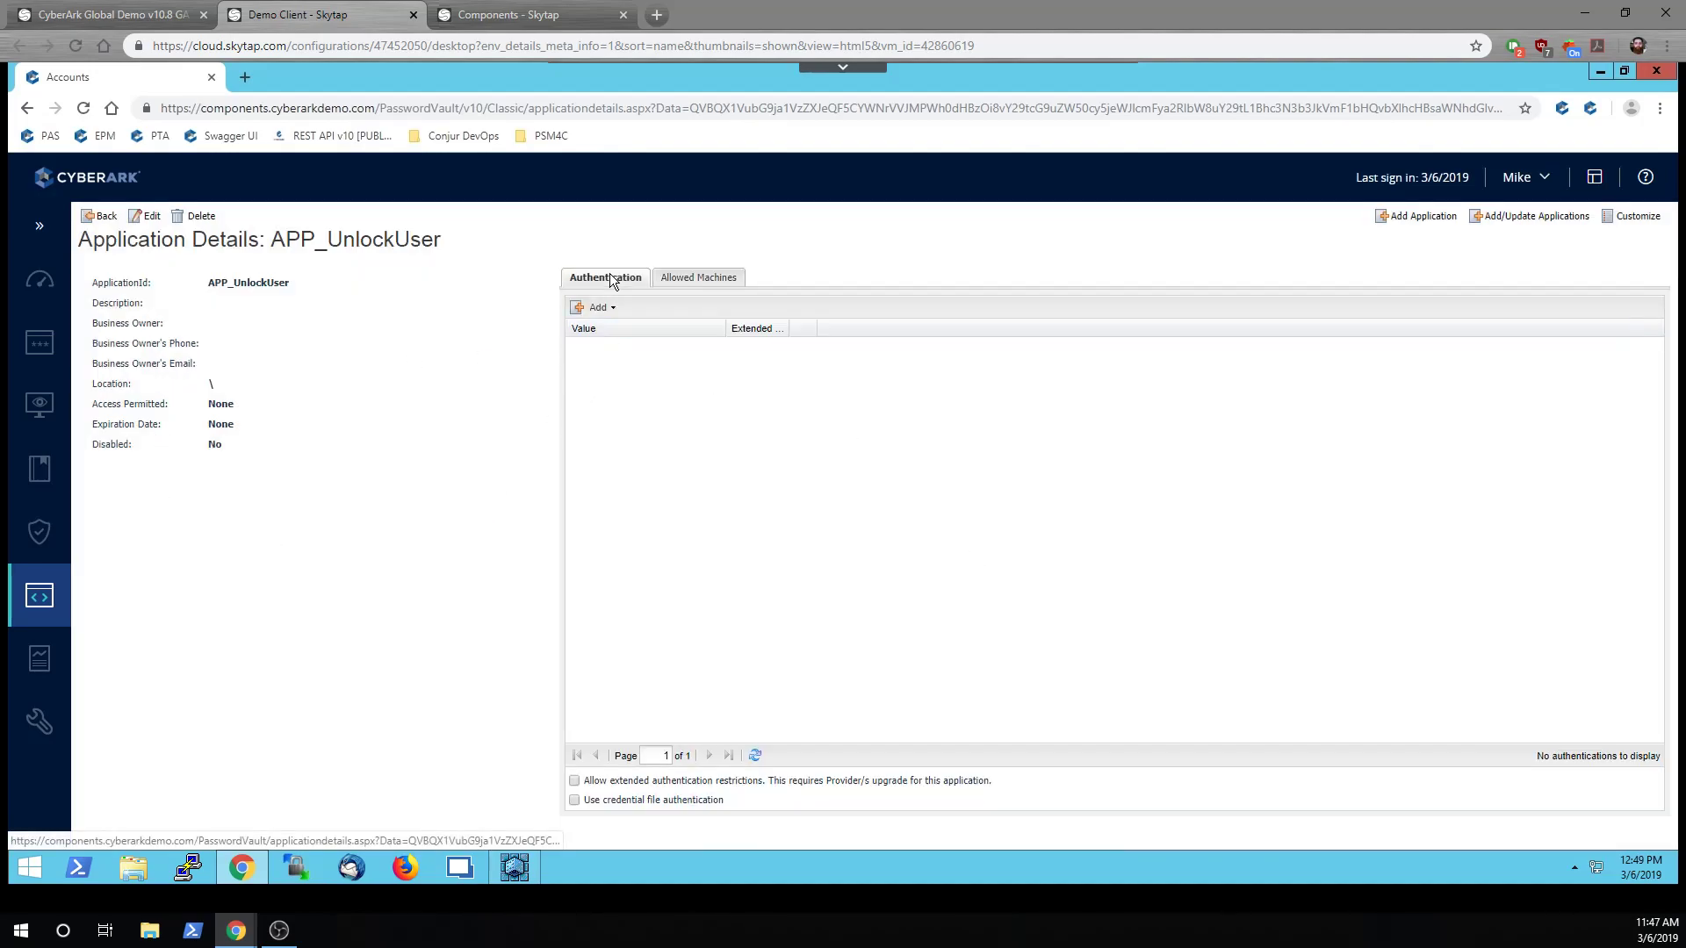
pyautogui.click(672, 277)
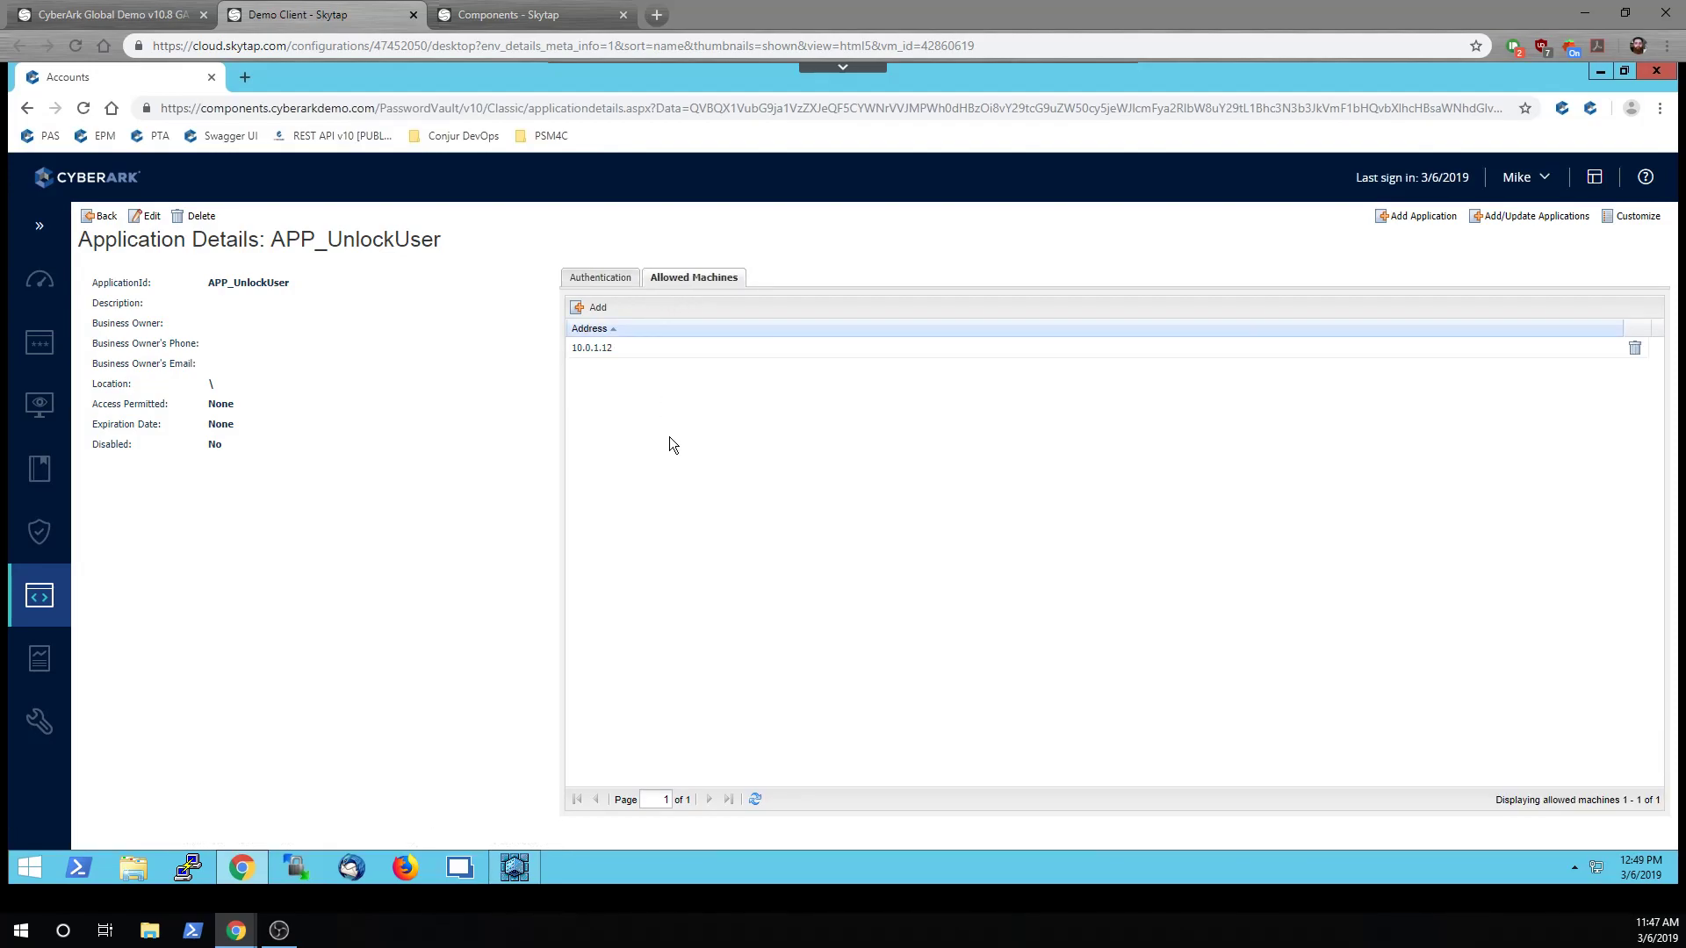
# In PrivateArk's Users and Groups, start a new vault group named Unlock_GRP
pyautogui.click(512, 866)
pyautogui.click(262, 91)
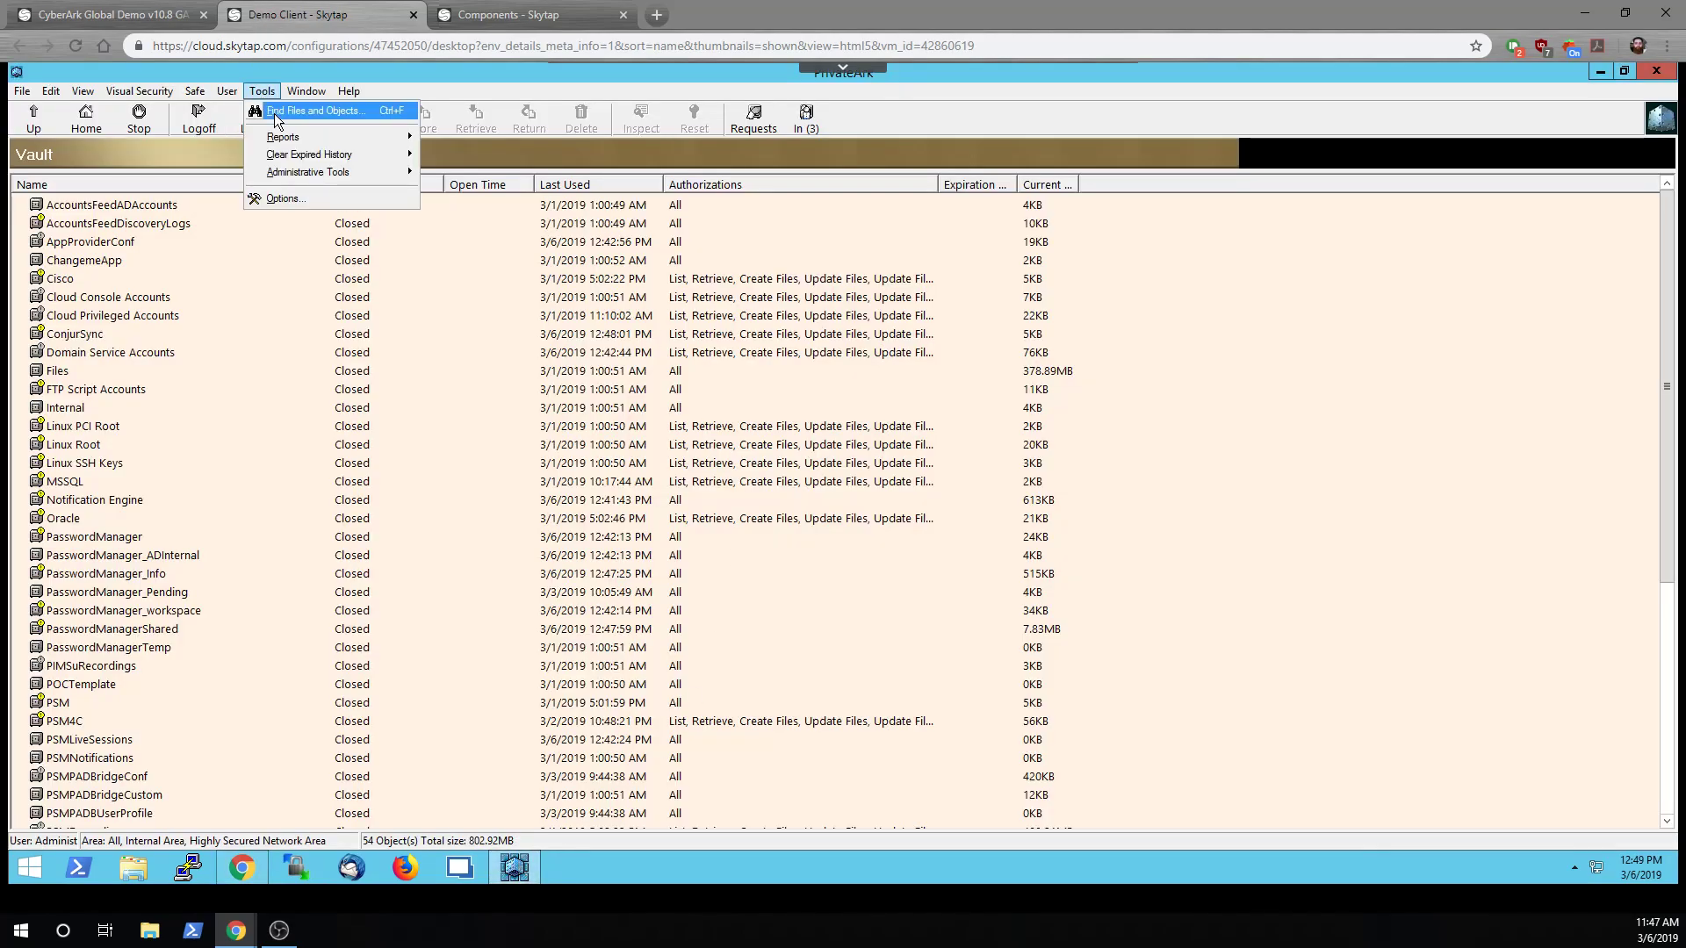
pyautogui.click(279, 109)
pyautogui.click(1017, 554)
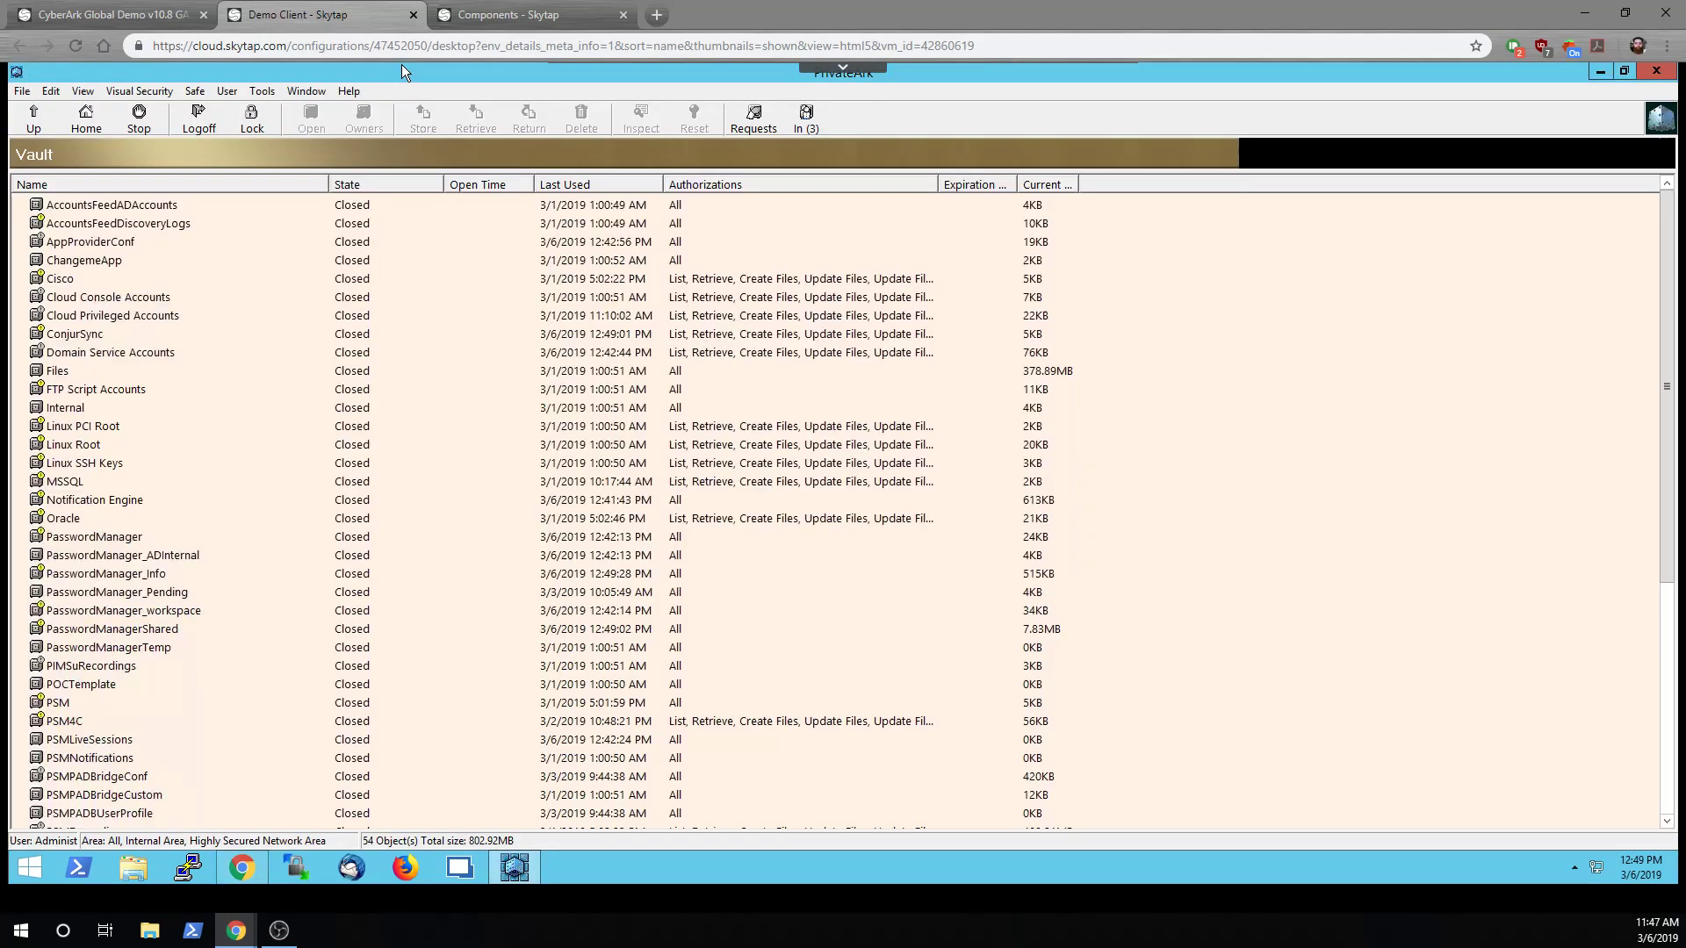
pyautogui.click(263, 91)
pyautogui.moveTo(314, 174)
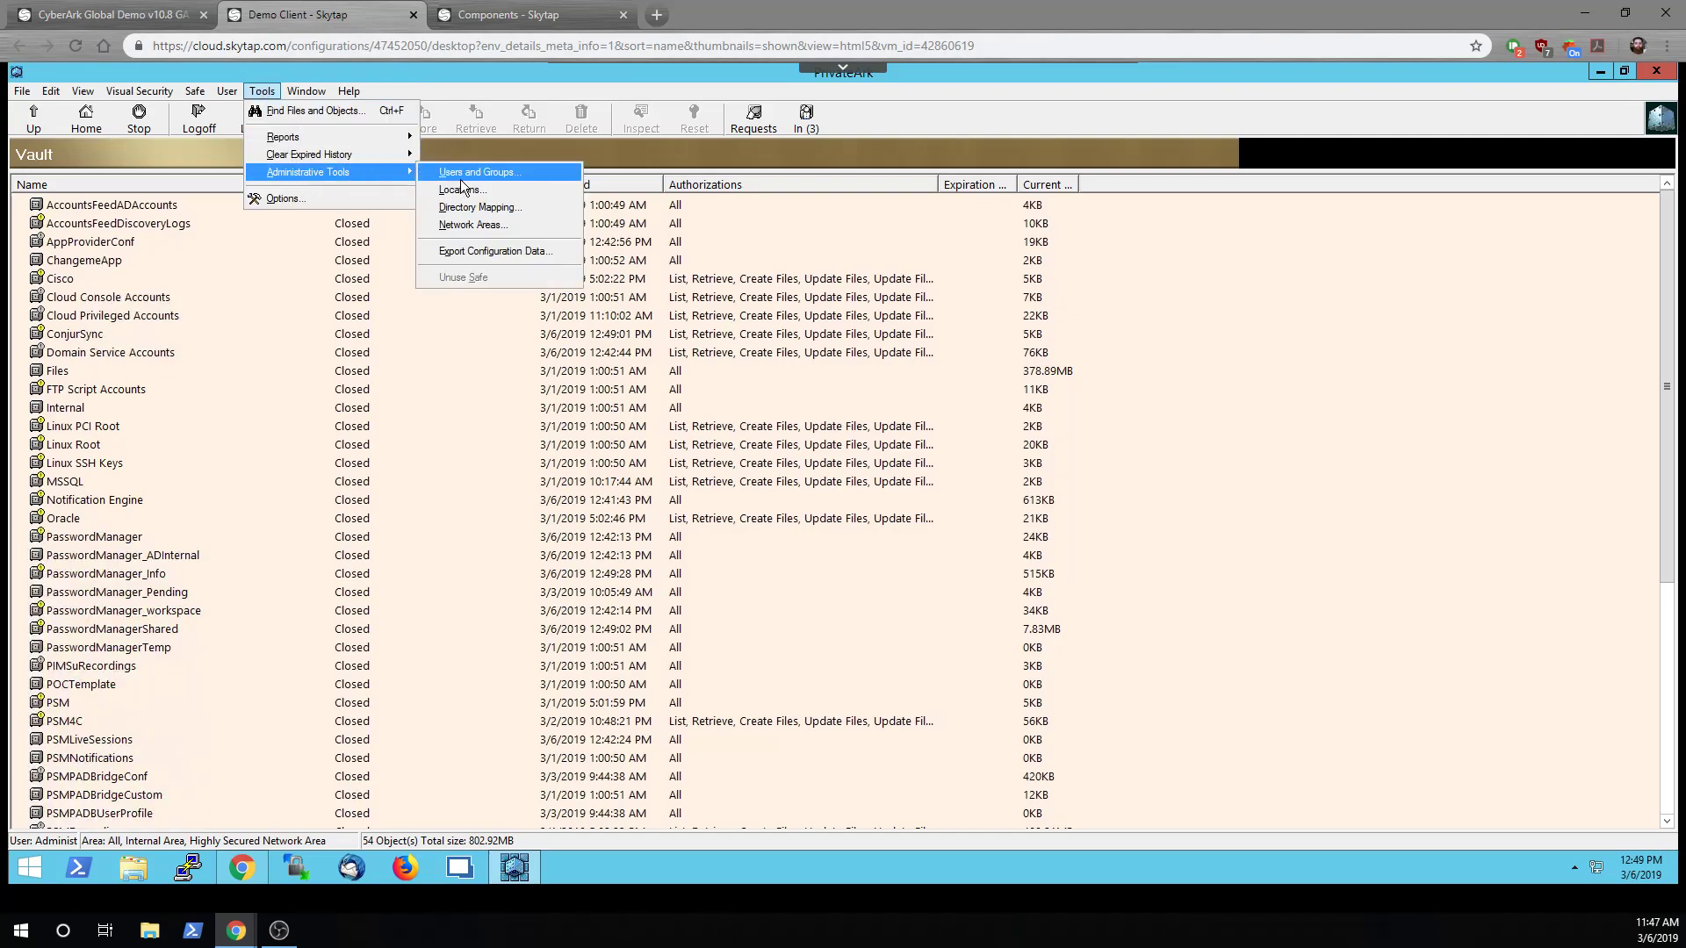
pyautogui.click(461, 176)
pyautogui.click(1033, 285)
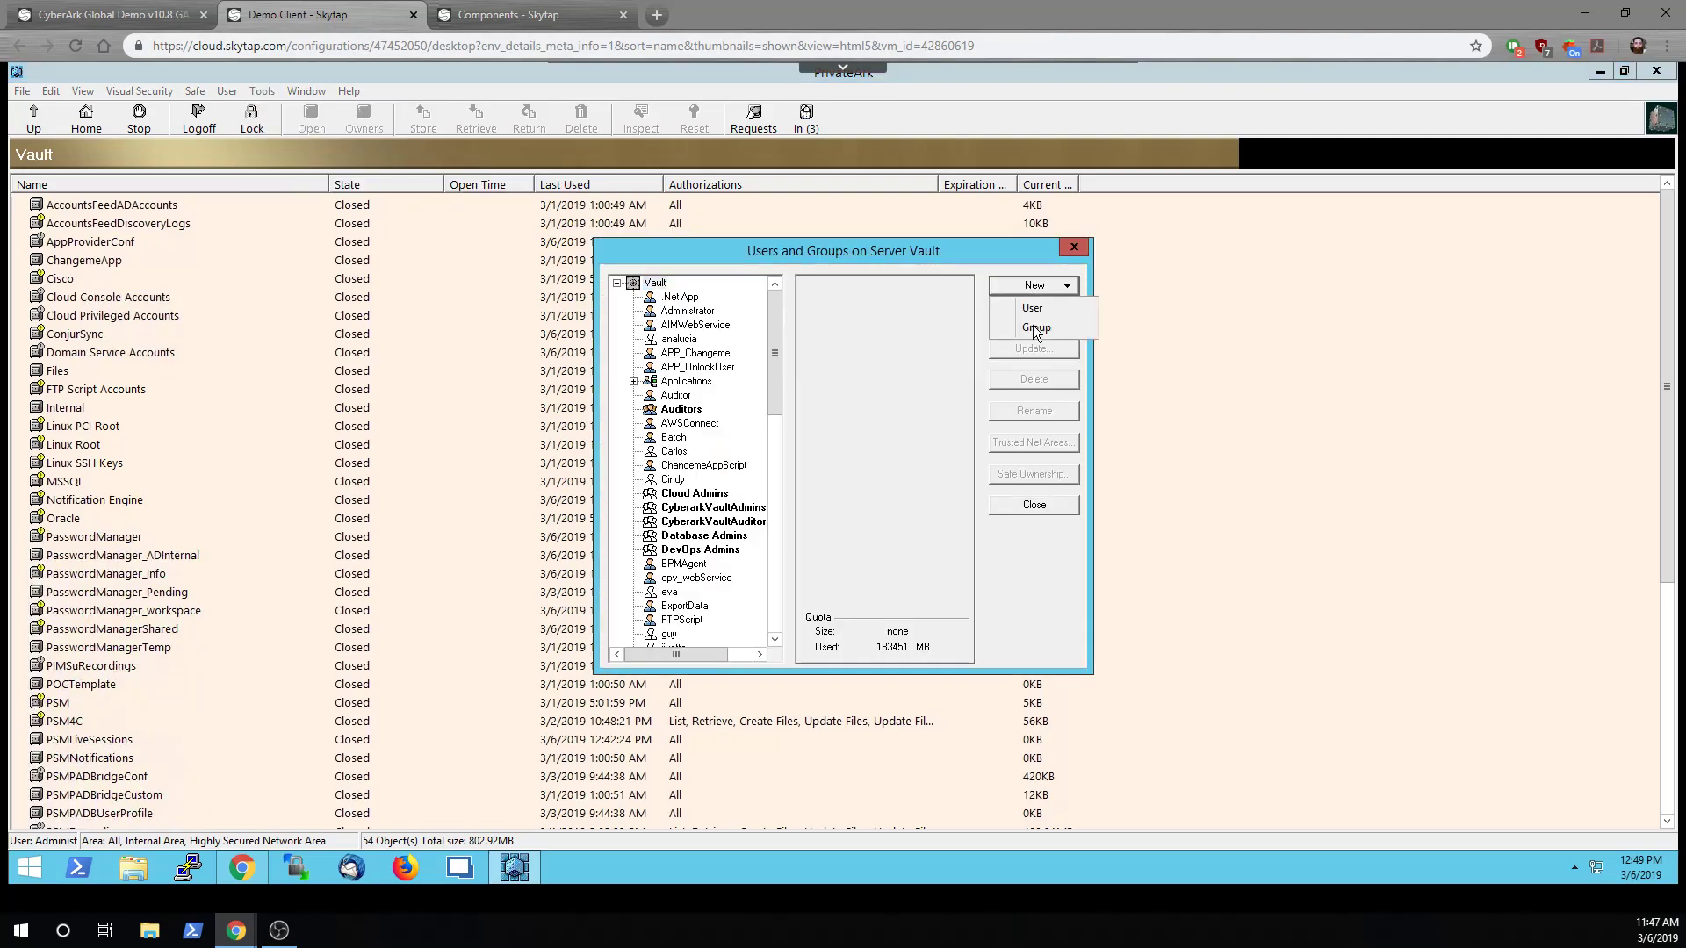
pyautogui.click(1032, 329)
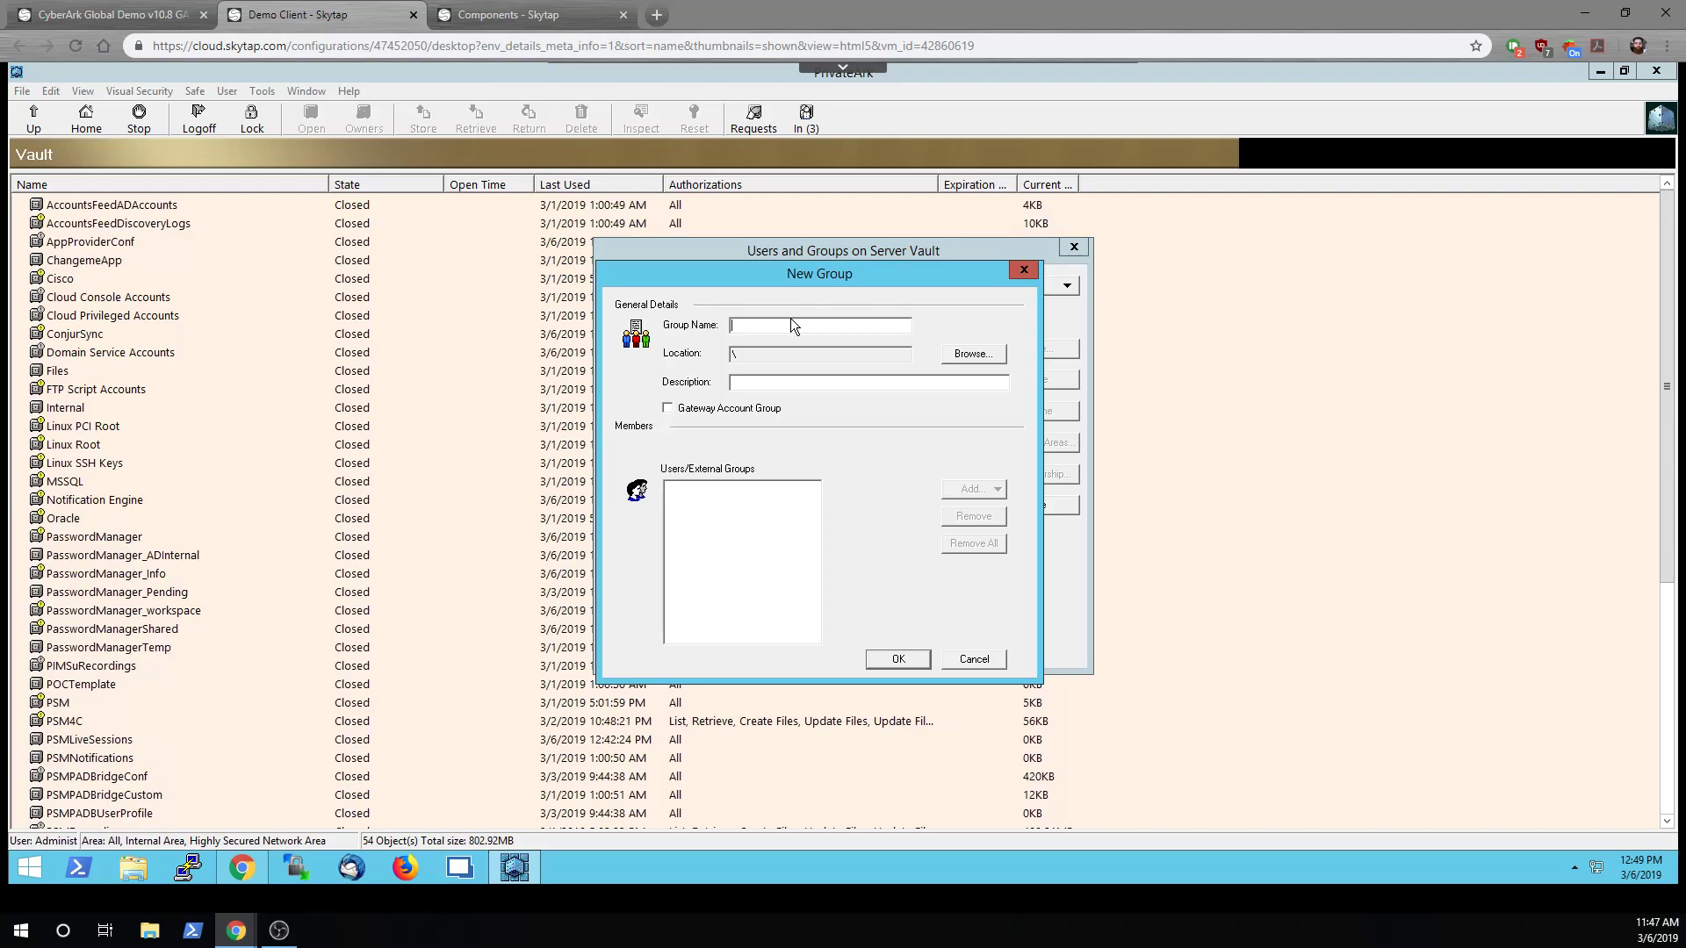
pyautogui.write('Unlock_GRP')
# Add APP_UnlockUser and Prov_COMPONENTS as members of Unlock_GRP
pyautogui.click(976, 497)
pyautogui.click(977, 507)
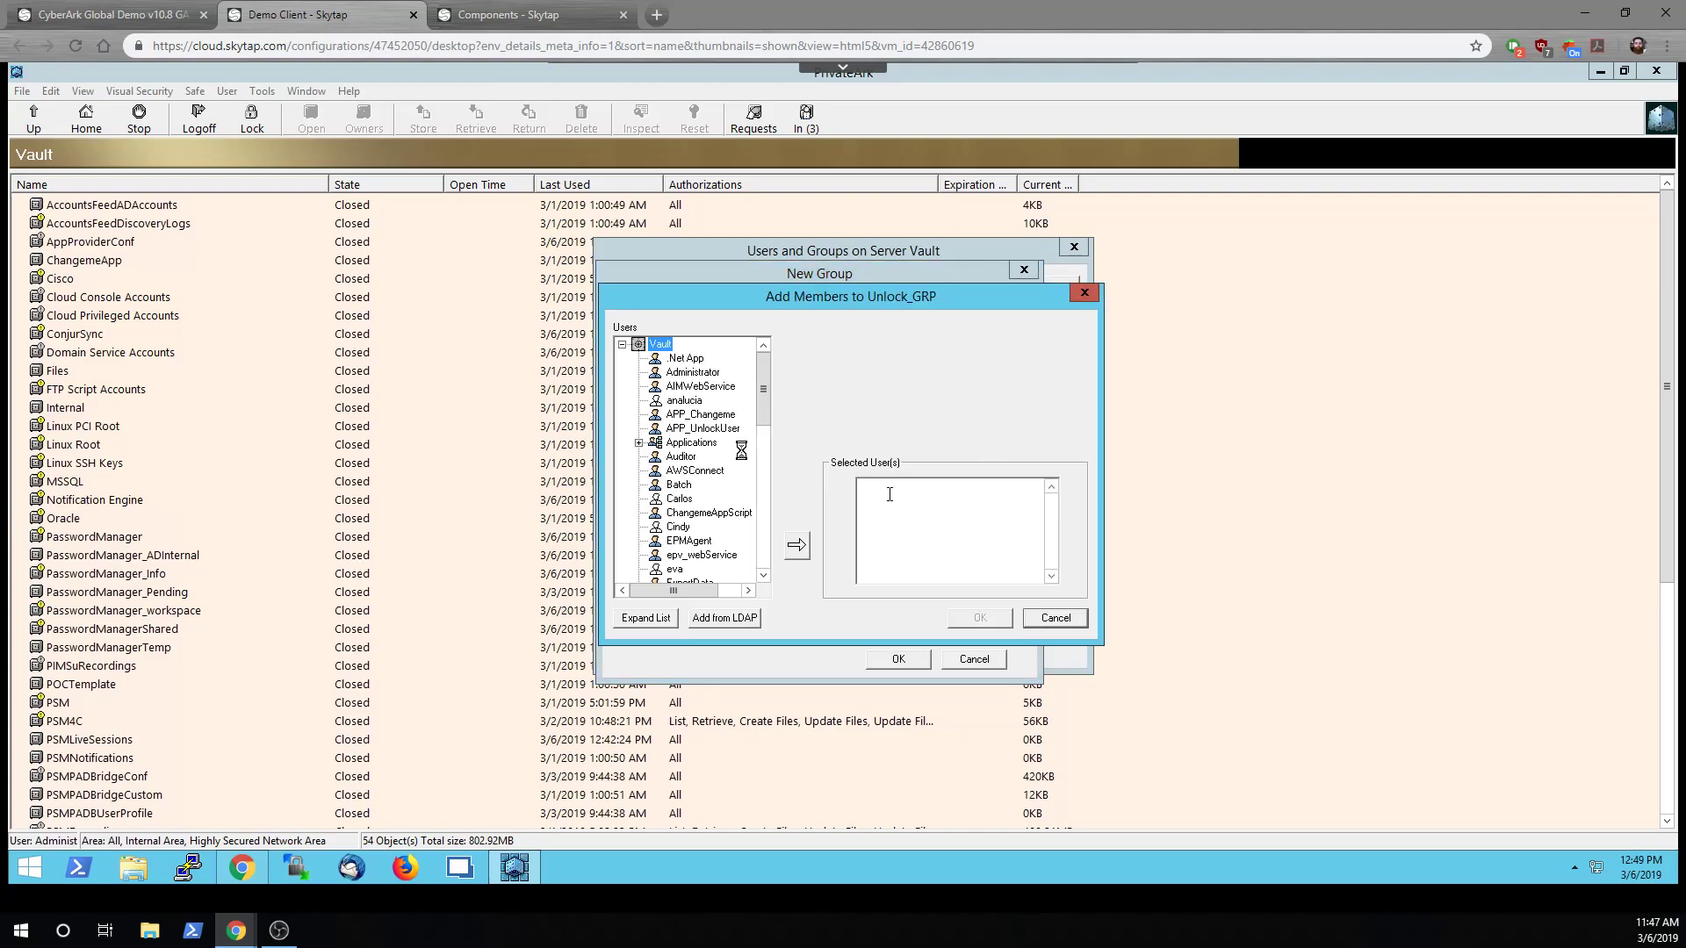
pyautogui.click(673, 430)
pyautogui.click(796, 544)
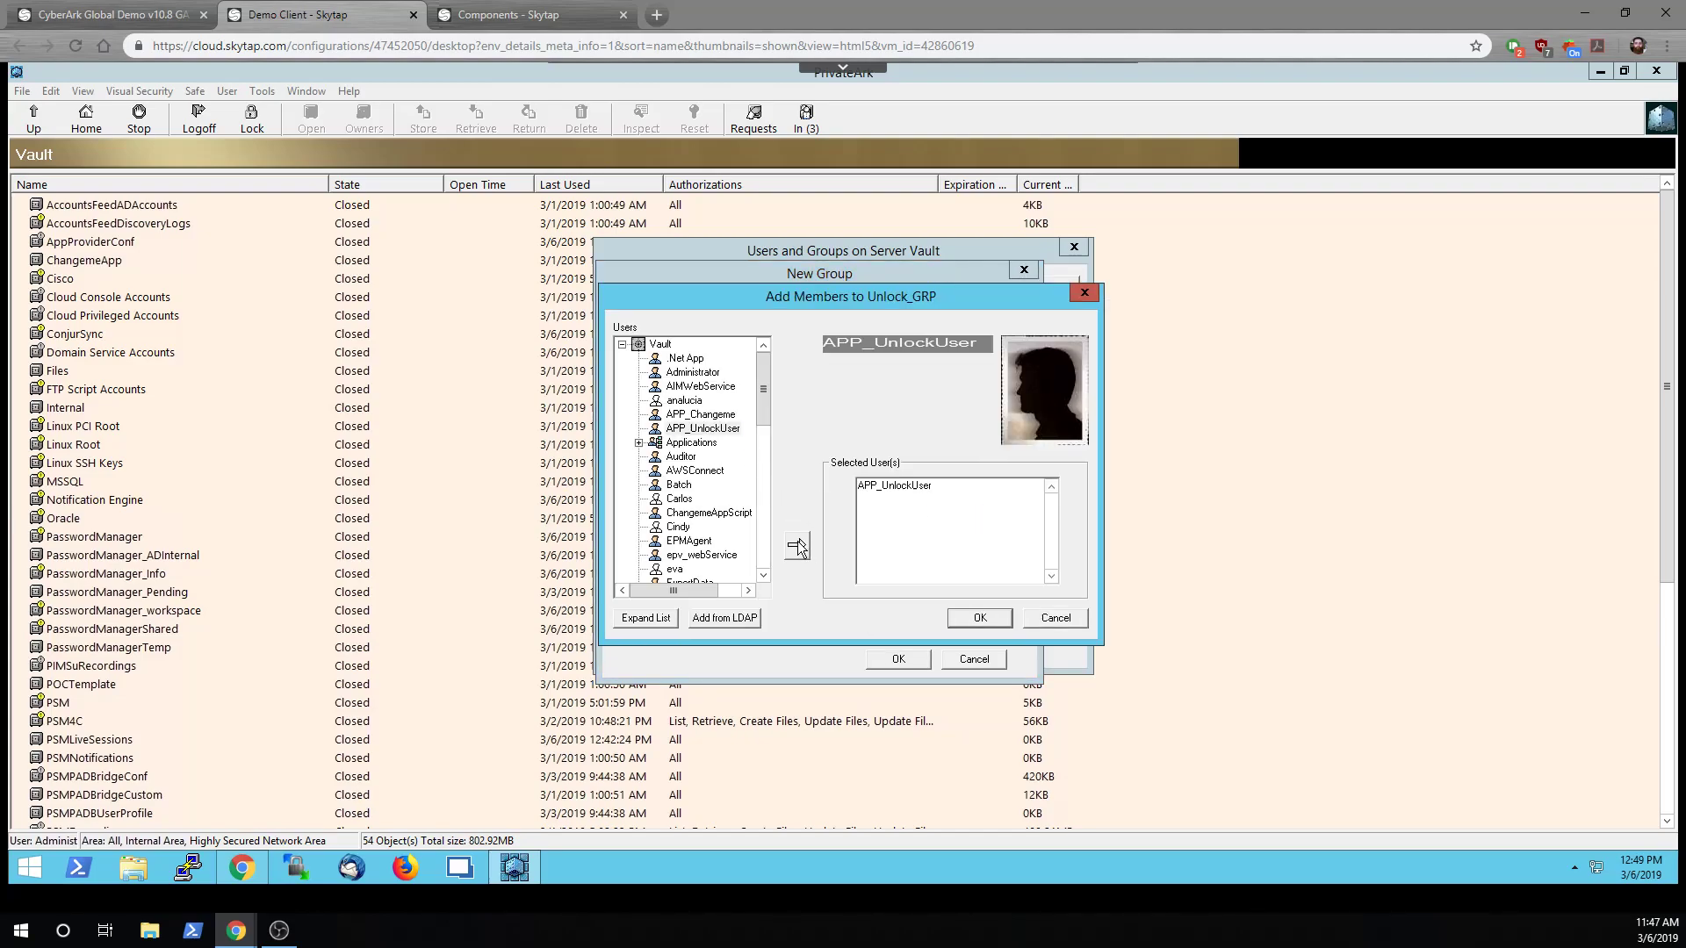
pyautogui.click(639, 443)
pyautogui.click(716, 484)
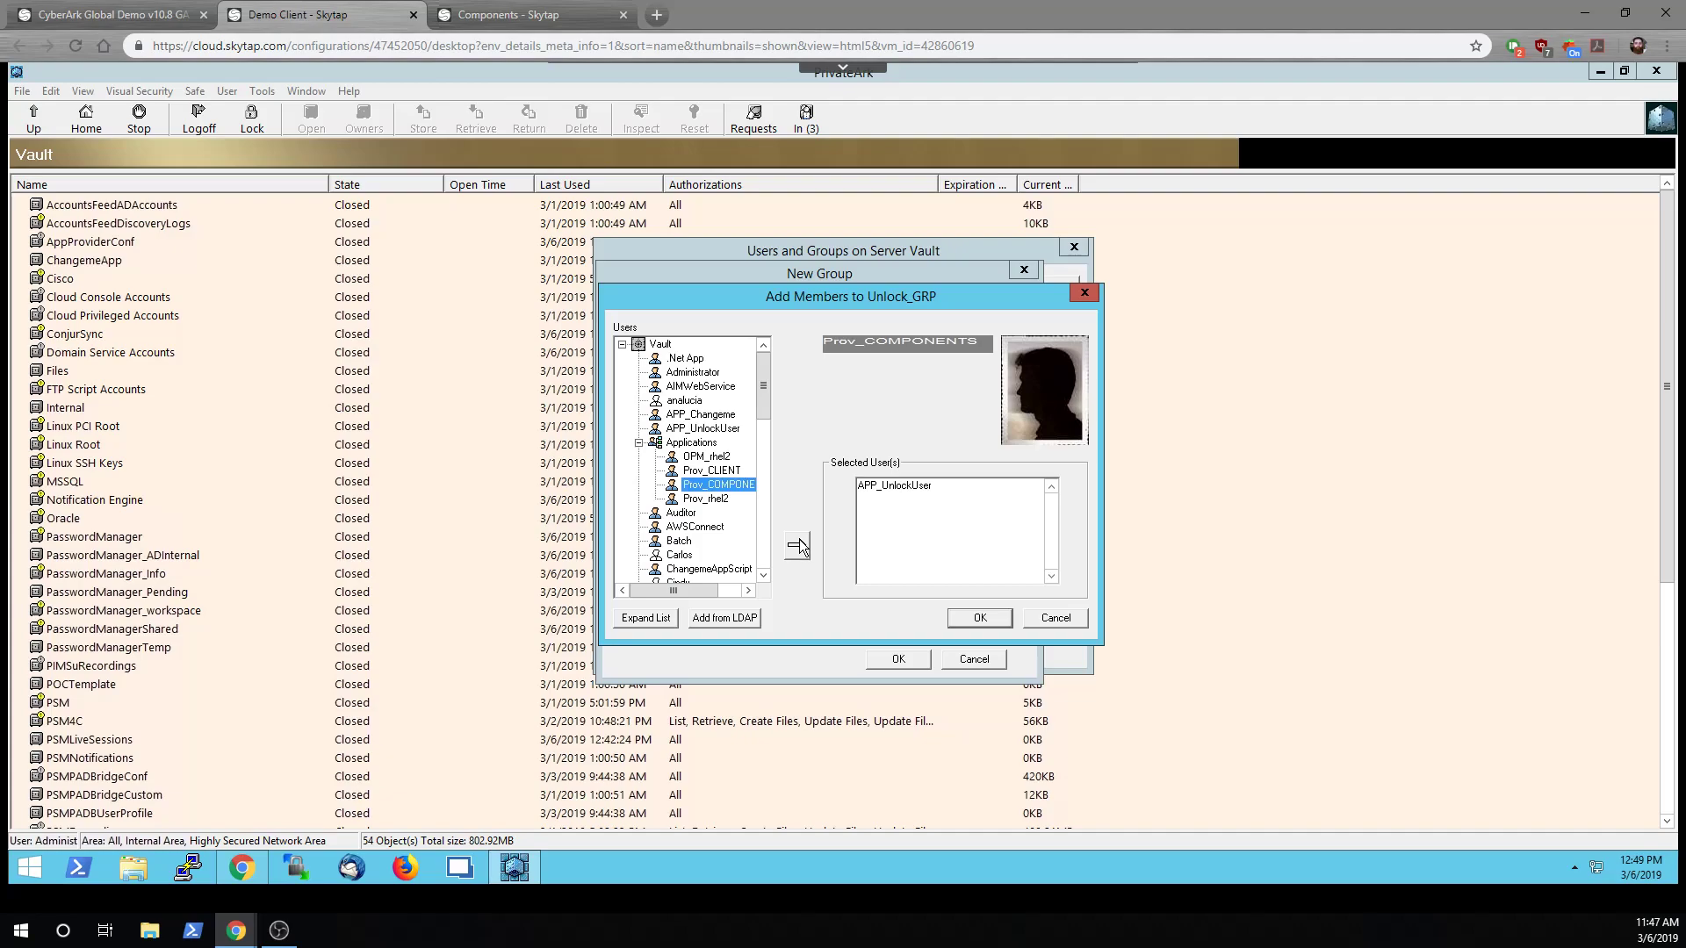
pyautogui.click(799, 545)
pyautogui.moveTo(761, 415); pyautogui.dragTo(768, 540)
pyautogui.click(689, 458)
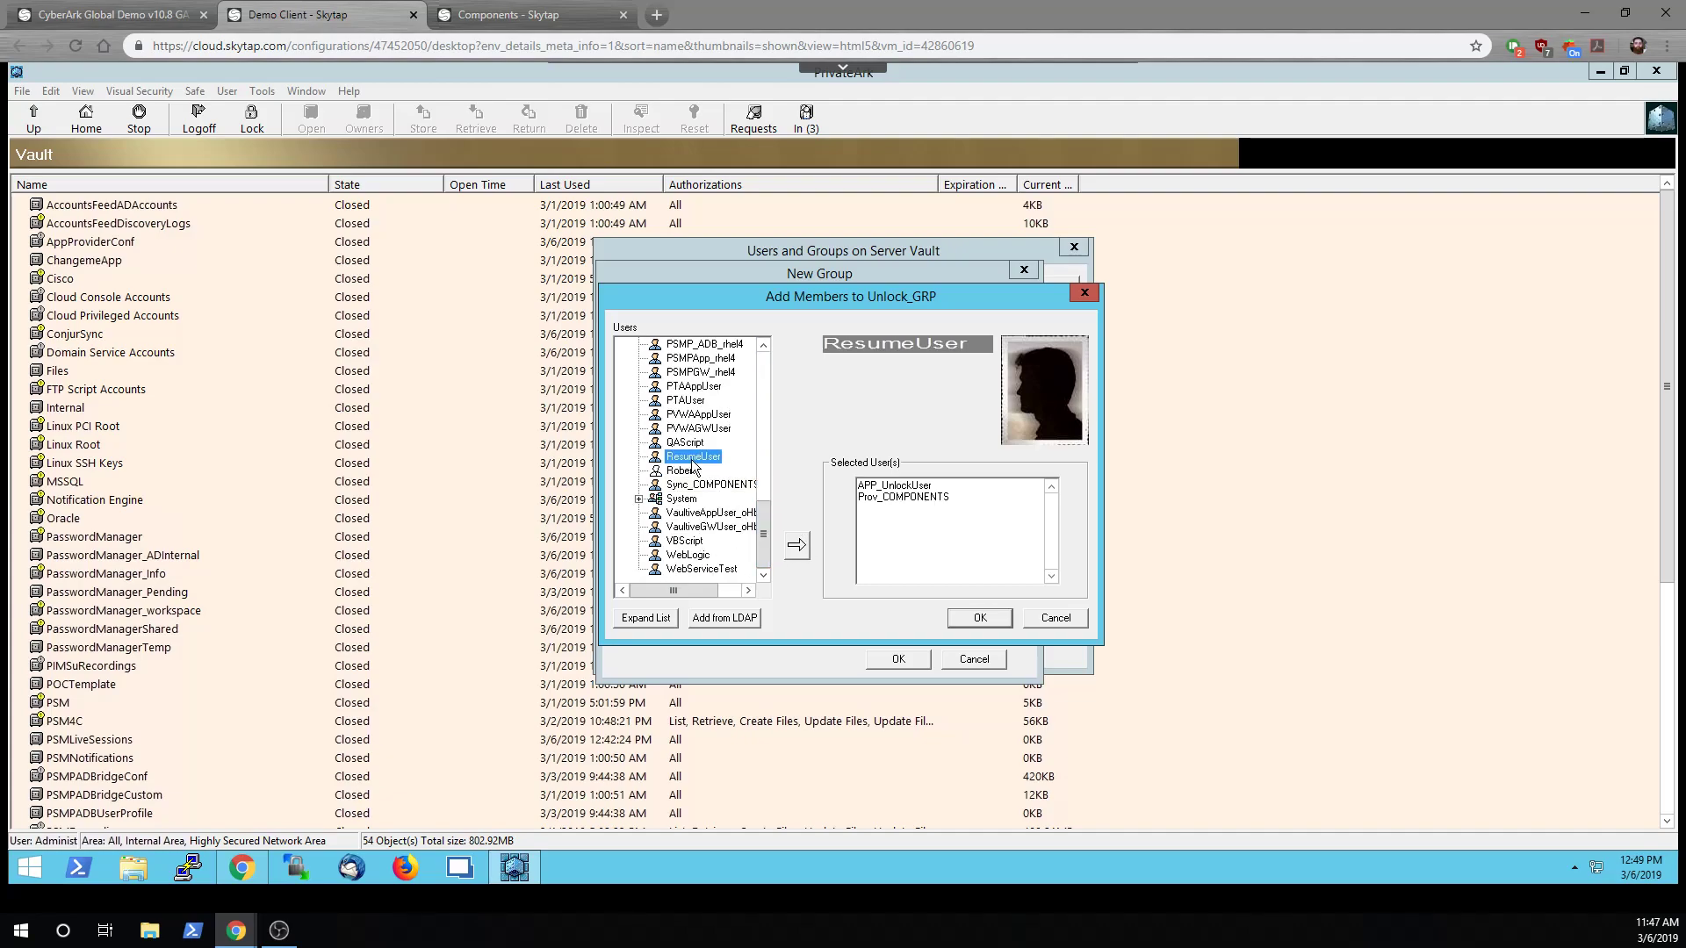
pyautogui.click(980, 618)
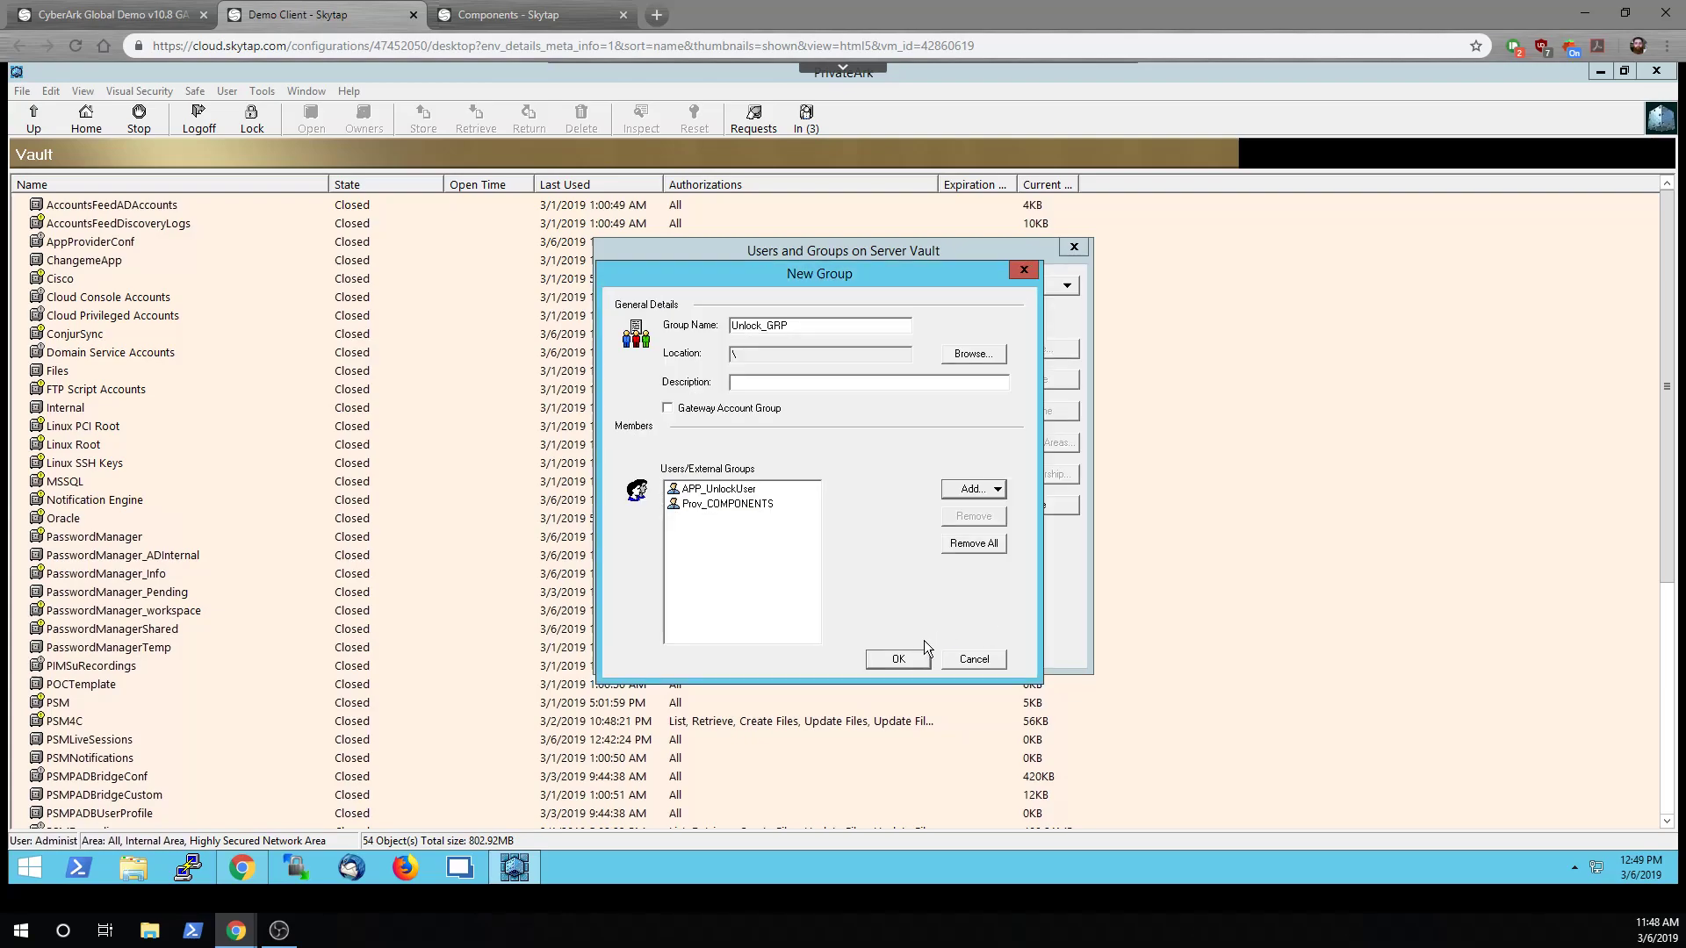
# Add ResumeUser to Unlock_GRP and create the group
pyautogui.click(966, 490)
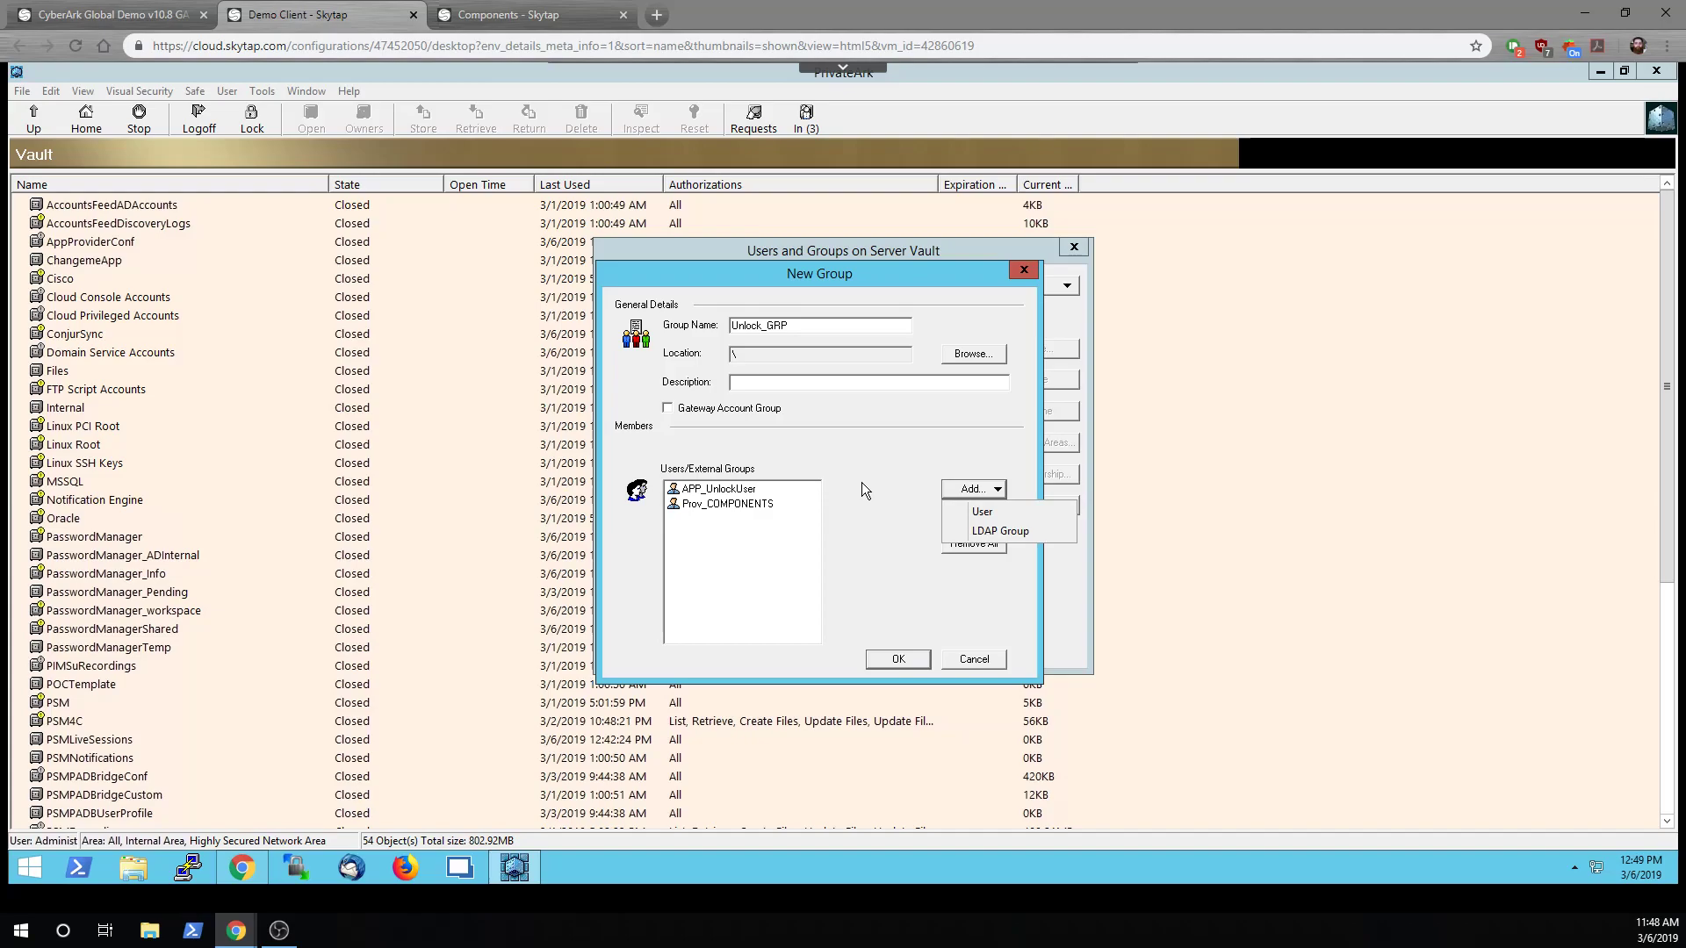
pyautogui.click(990, 513)
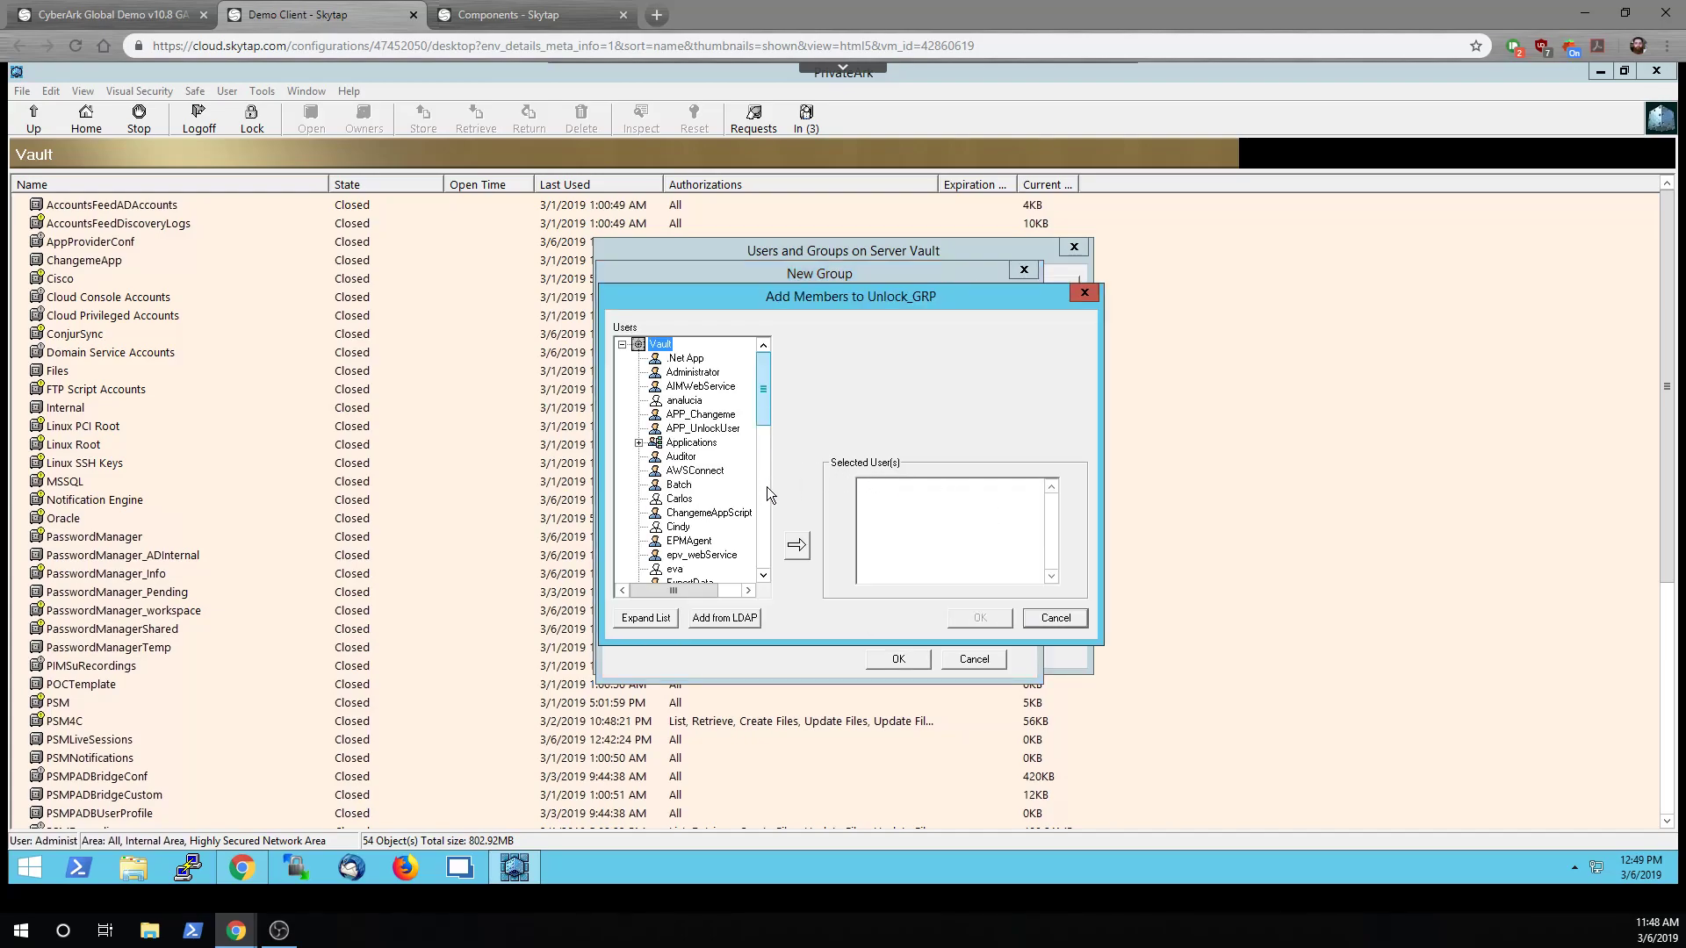
pyautogui.scroll(-10, 767, 487)
pyautogui.doubleClick(686, 459)
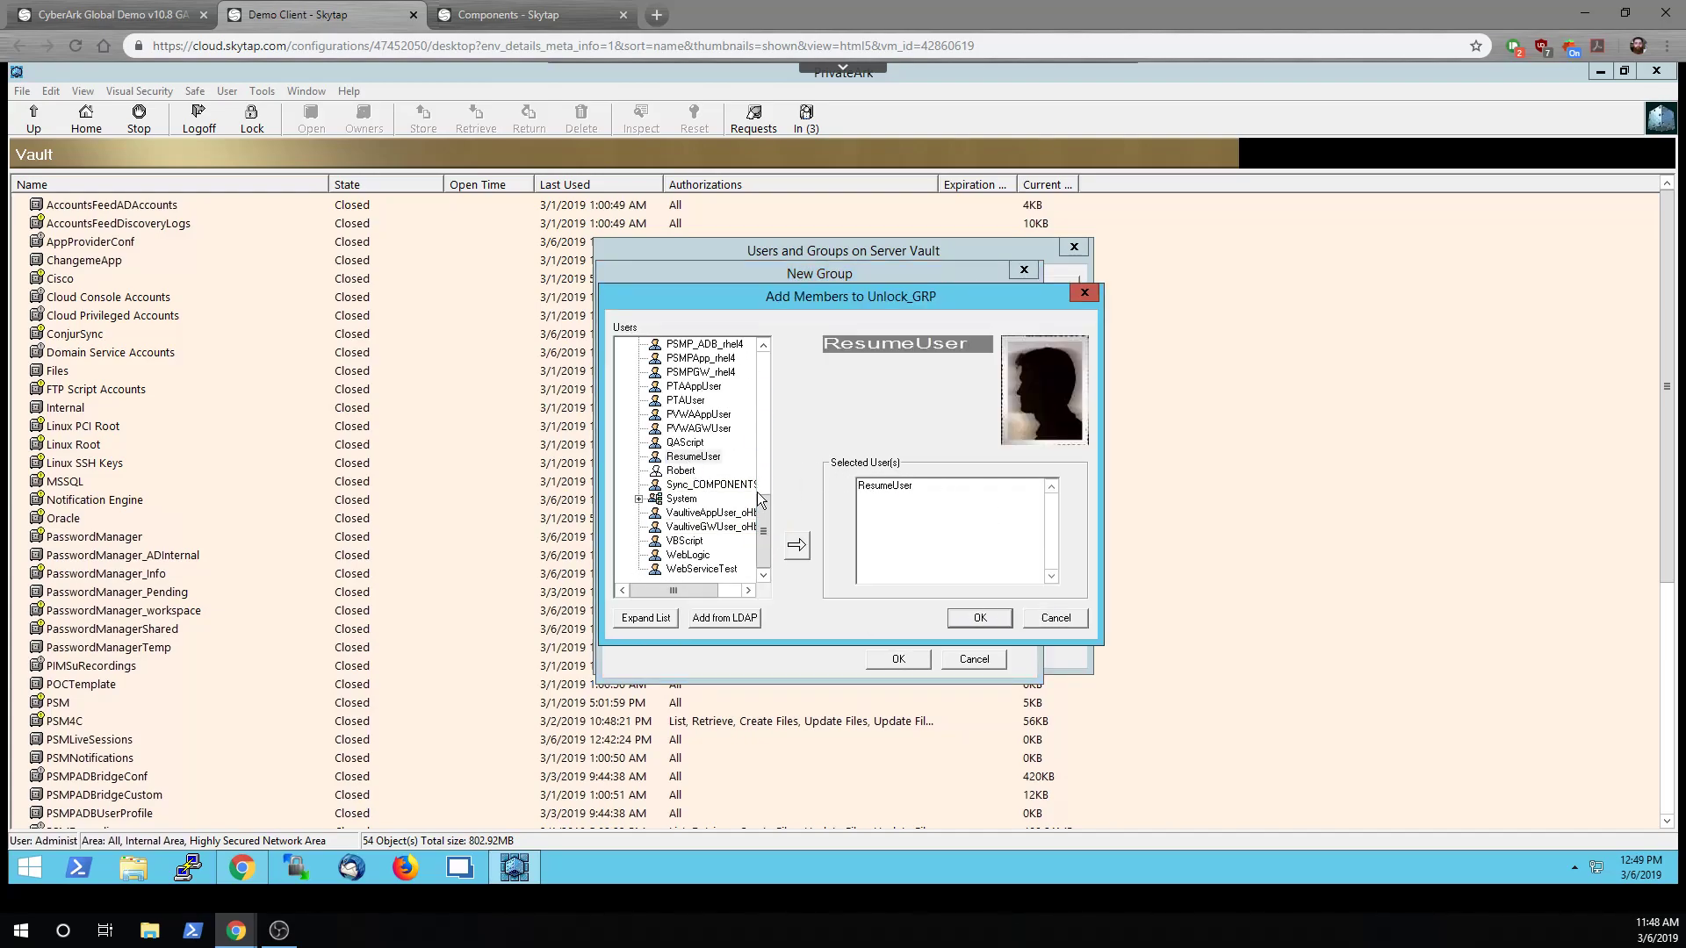
pyautogui.click(976, 618)
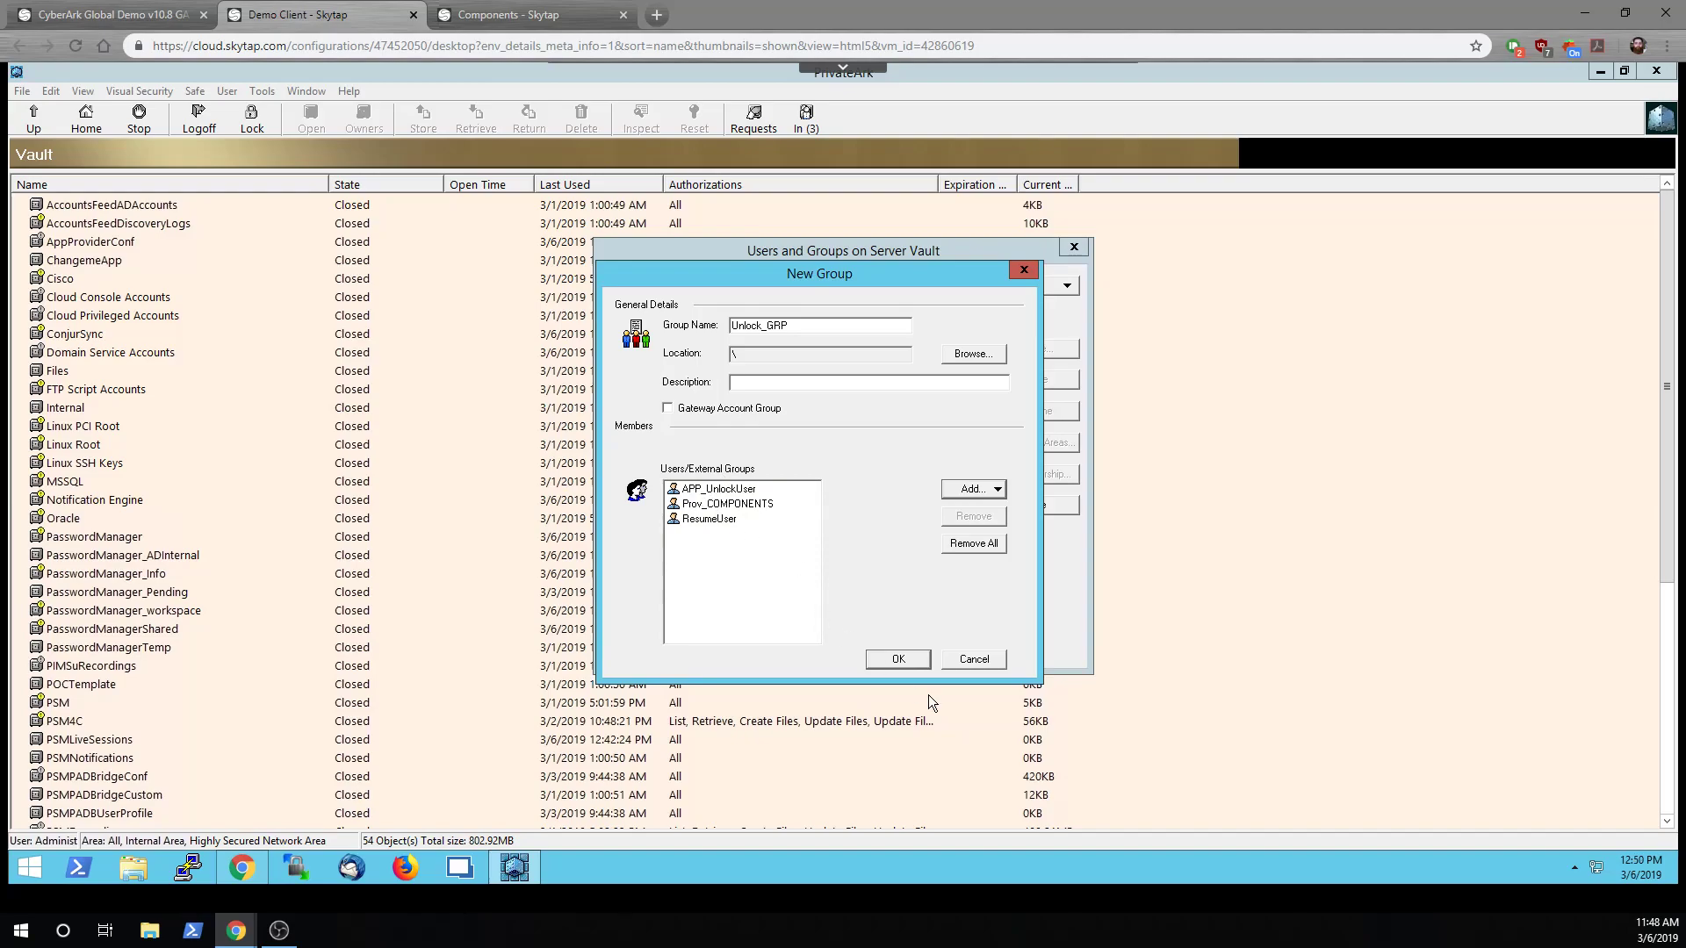
pyautogui.click(896, 654)
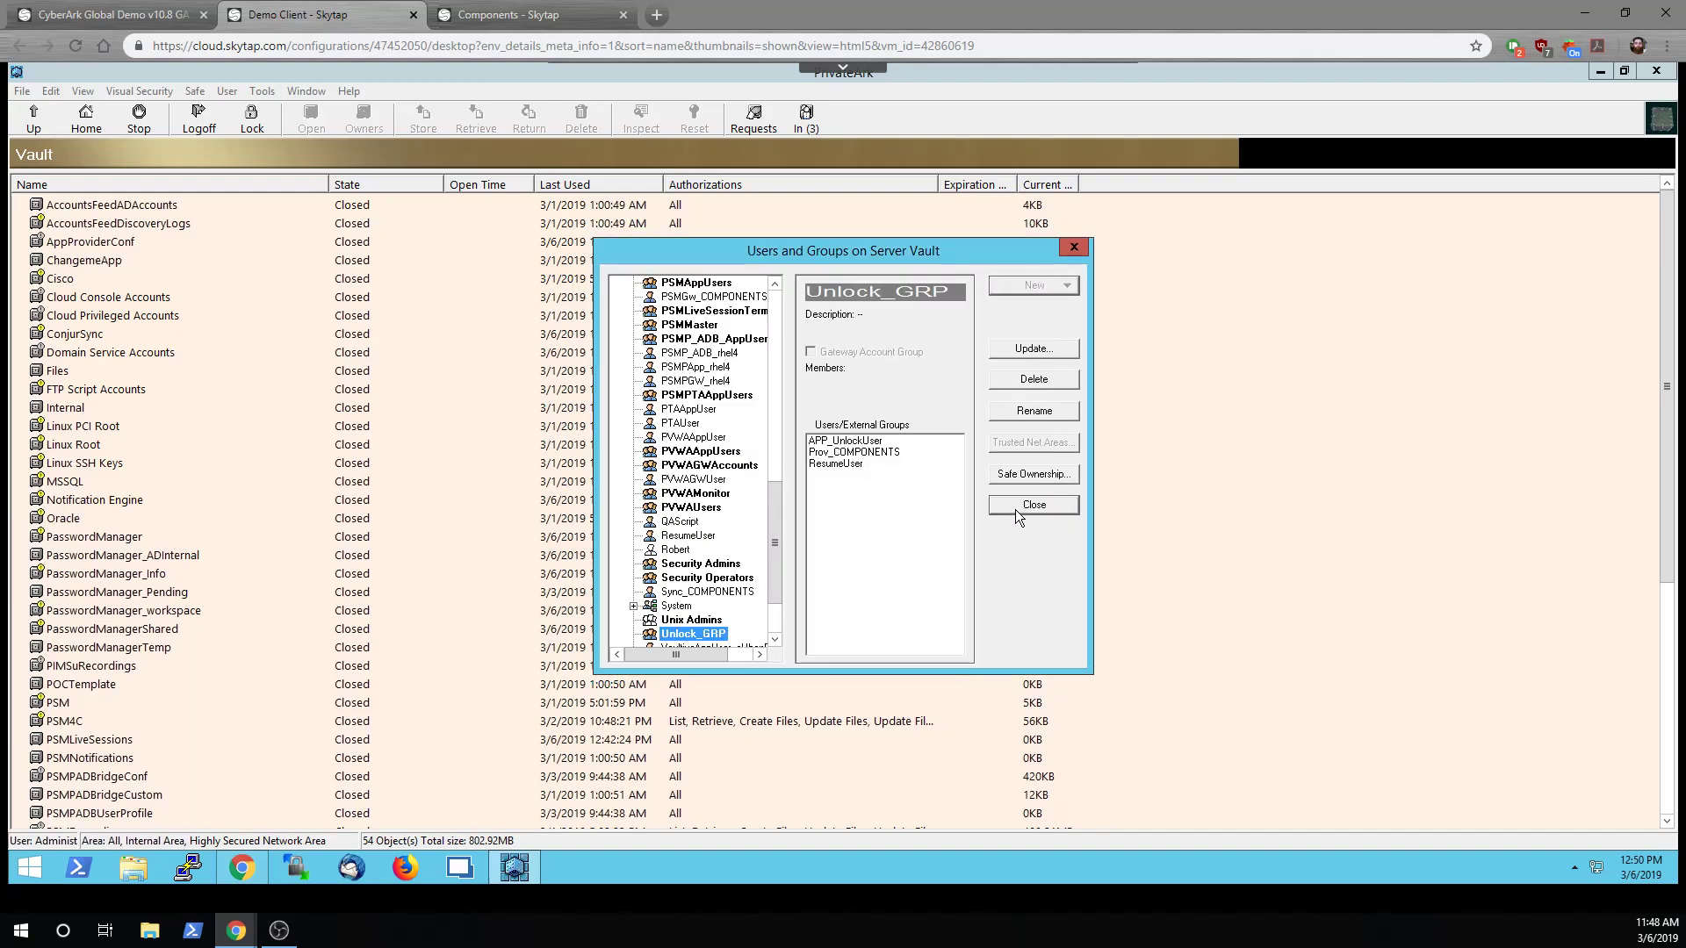
# Add a safe named CyberArk Local Accounts under Policies > Access Control (Safes)
pyautogui.click(1016, 507)
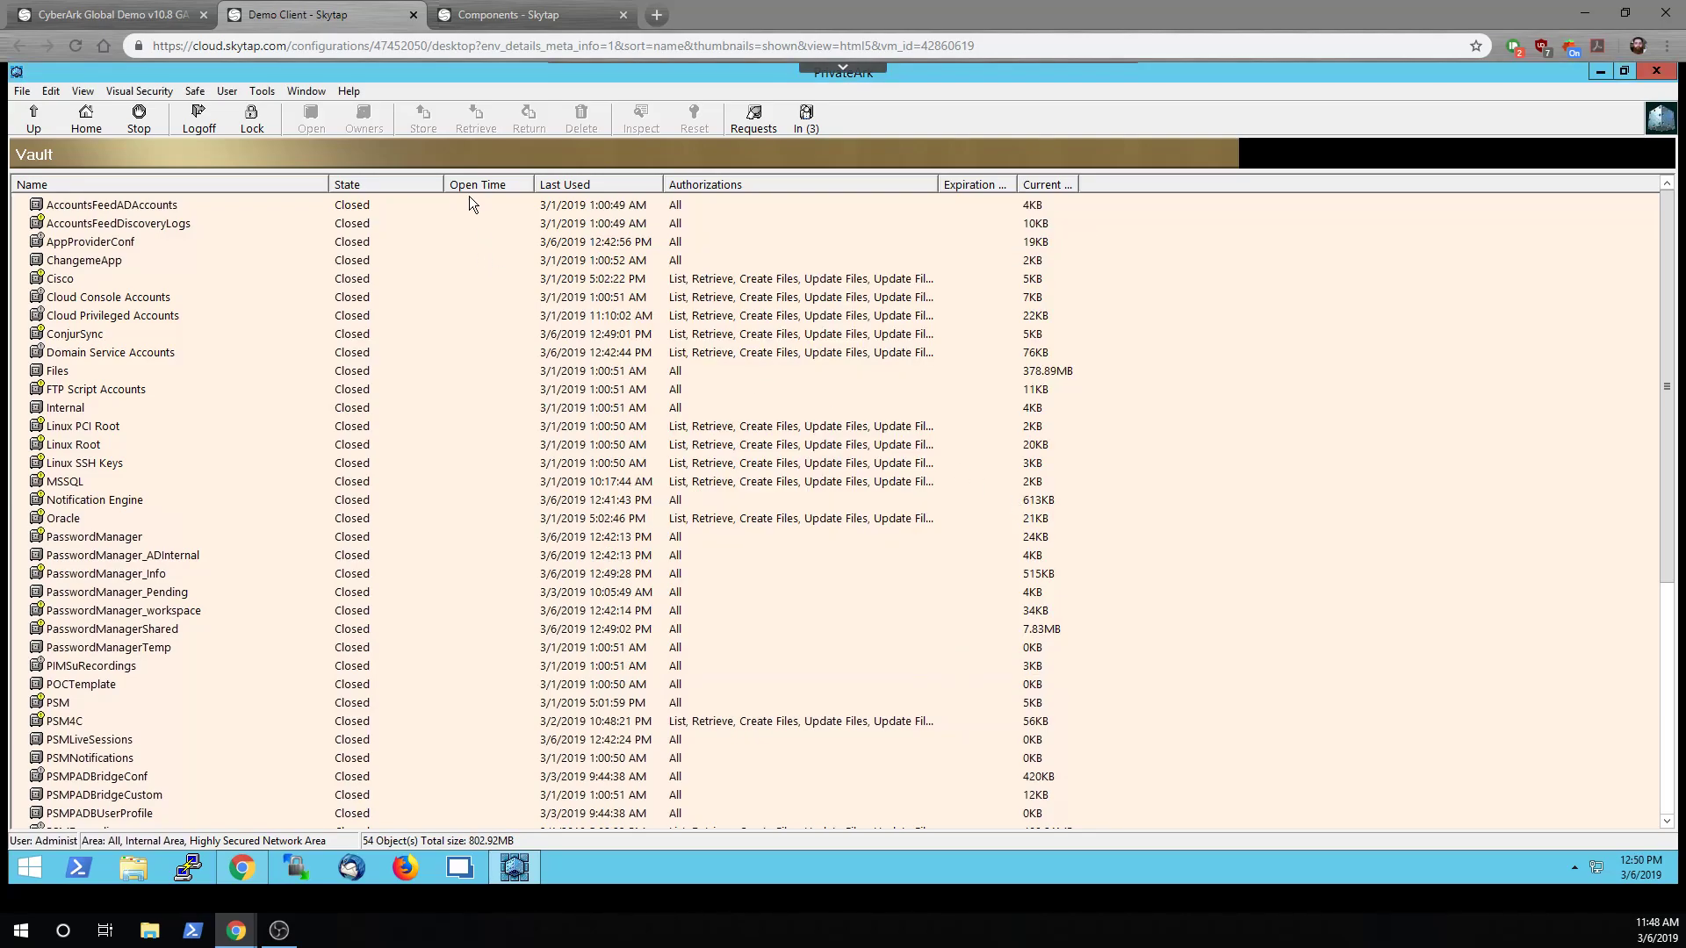
pyautogui.click(246, 868)
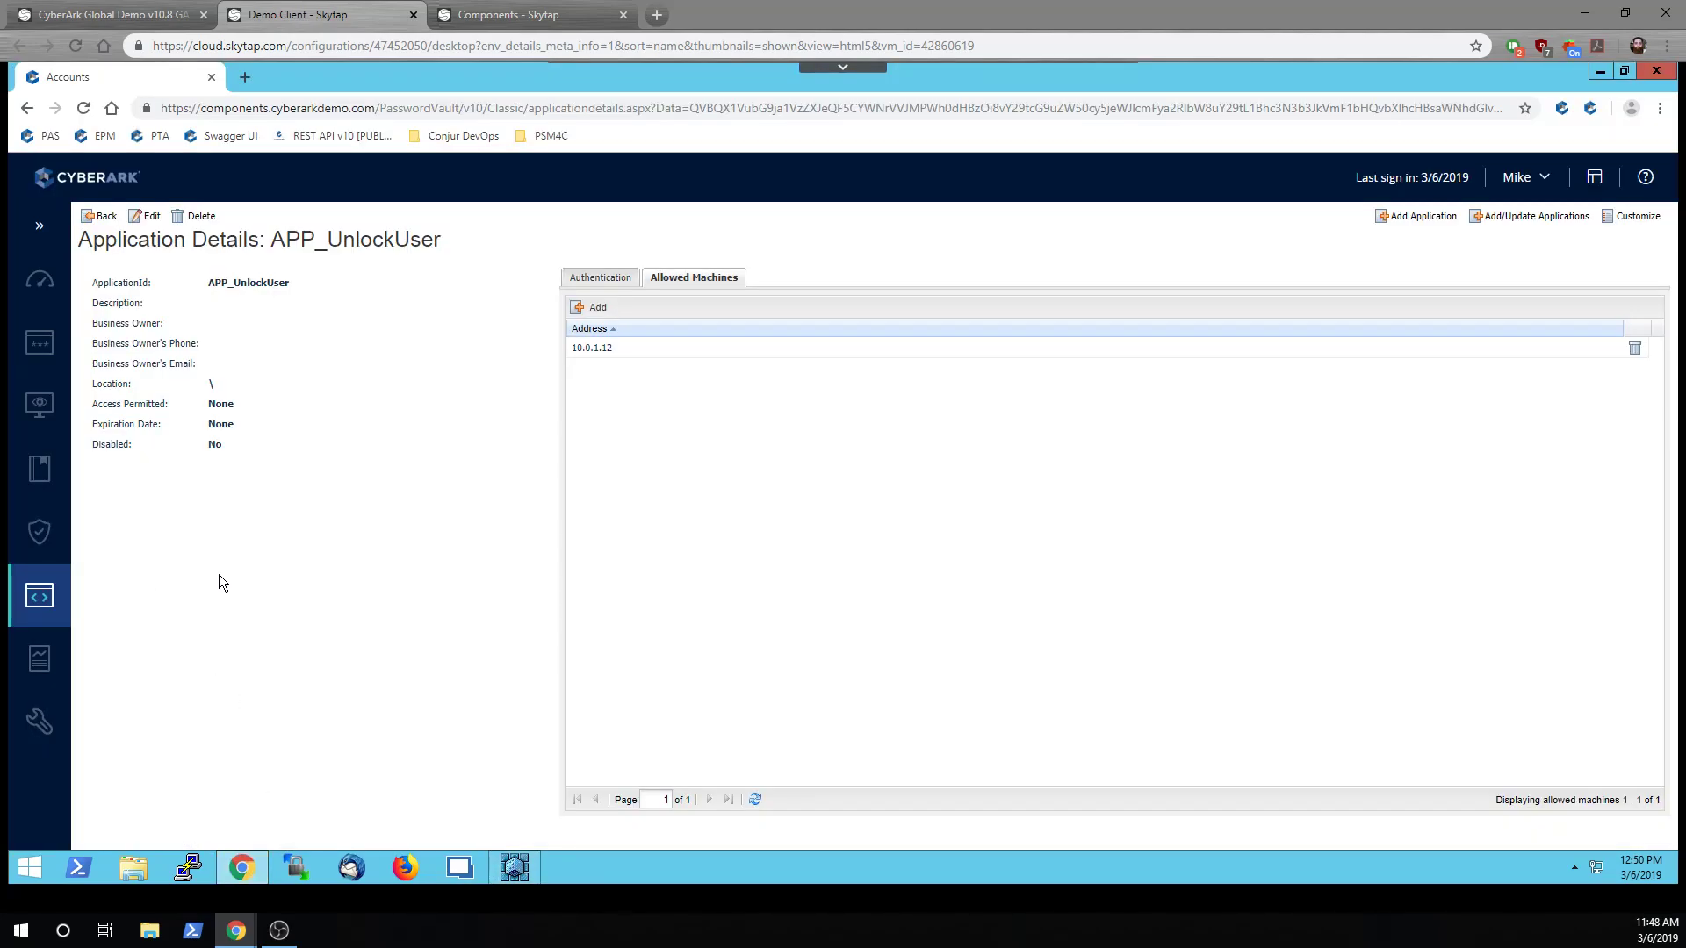
pyautogui.click(41, 470)
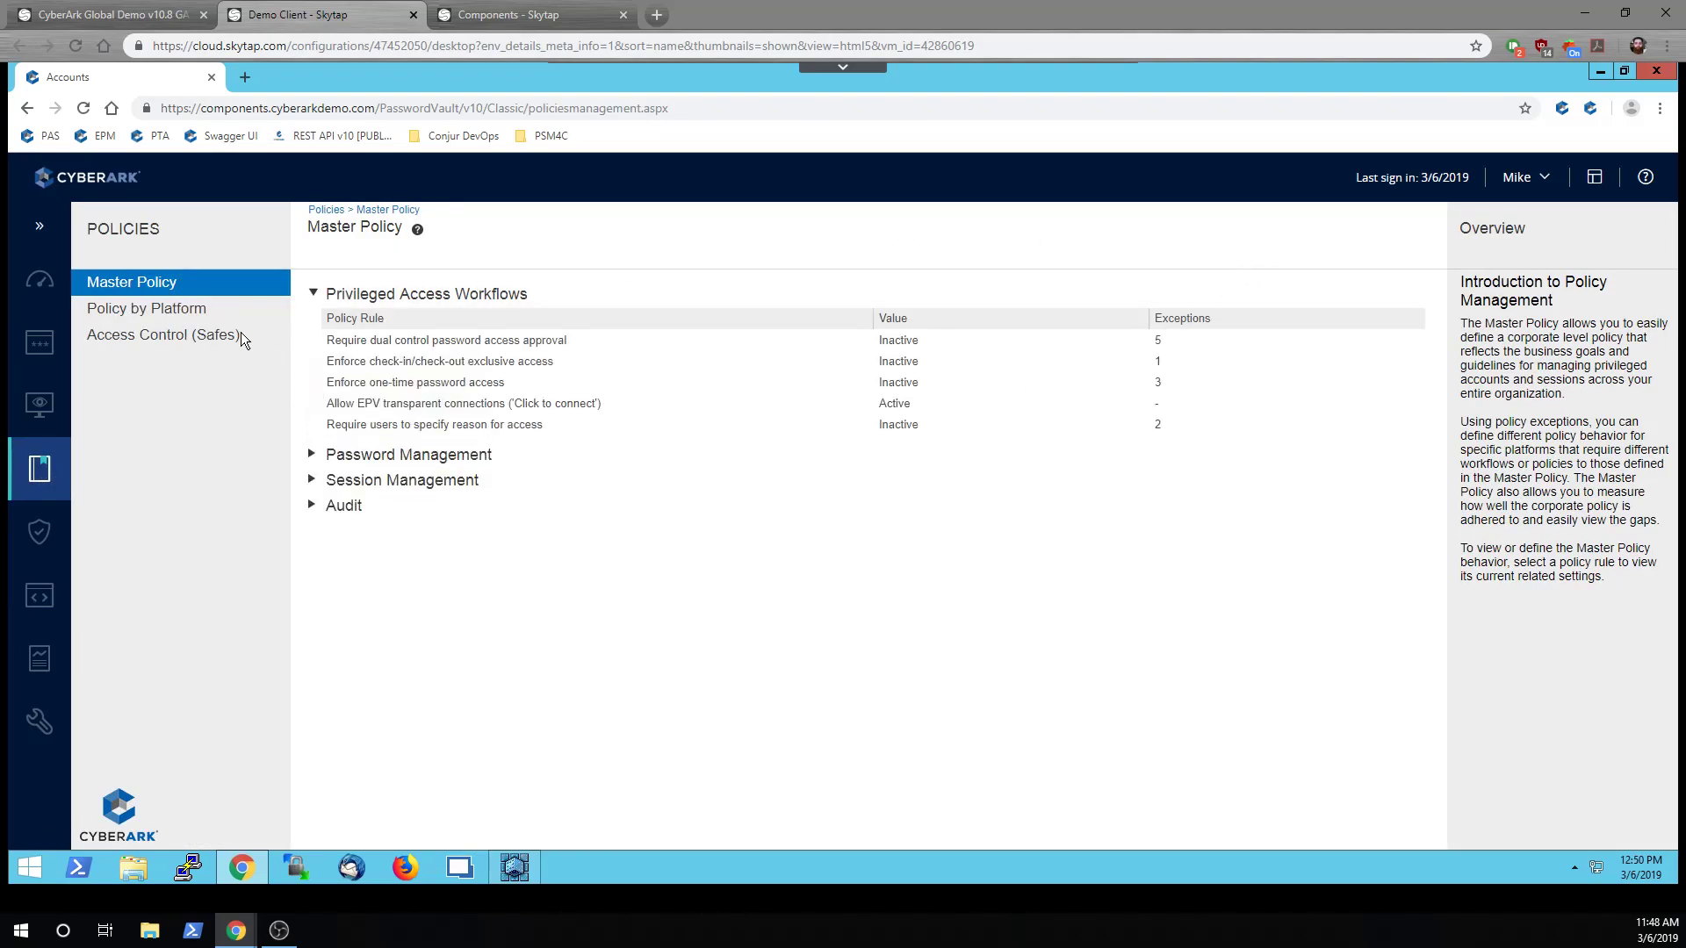
pyautogui.click(211, 340)
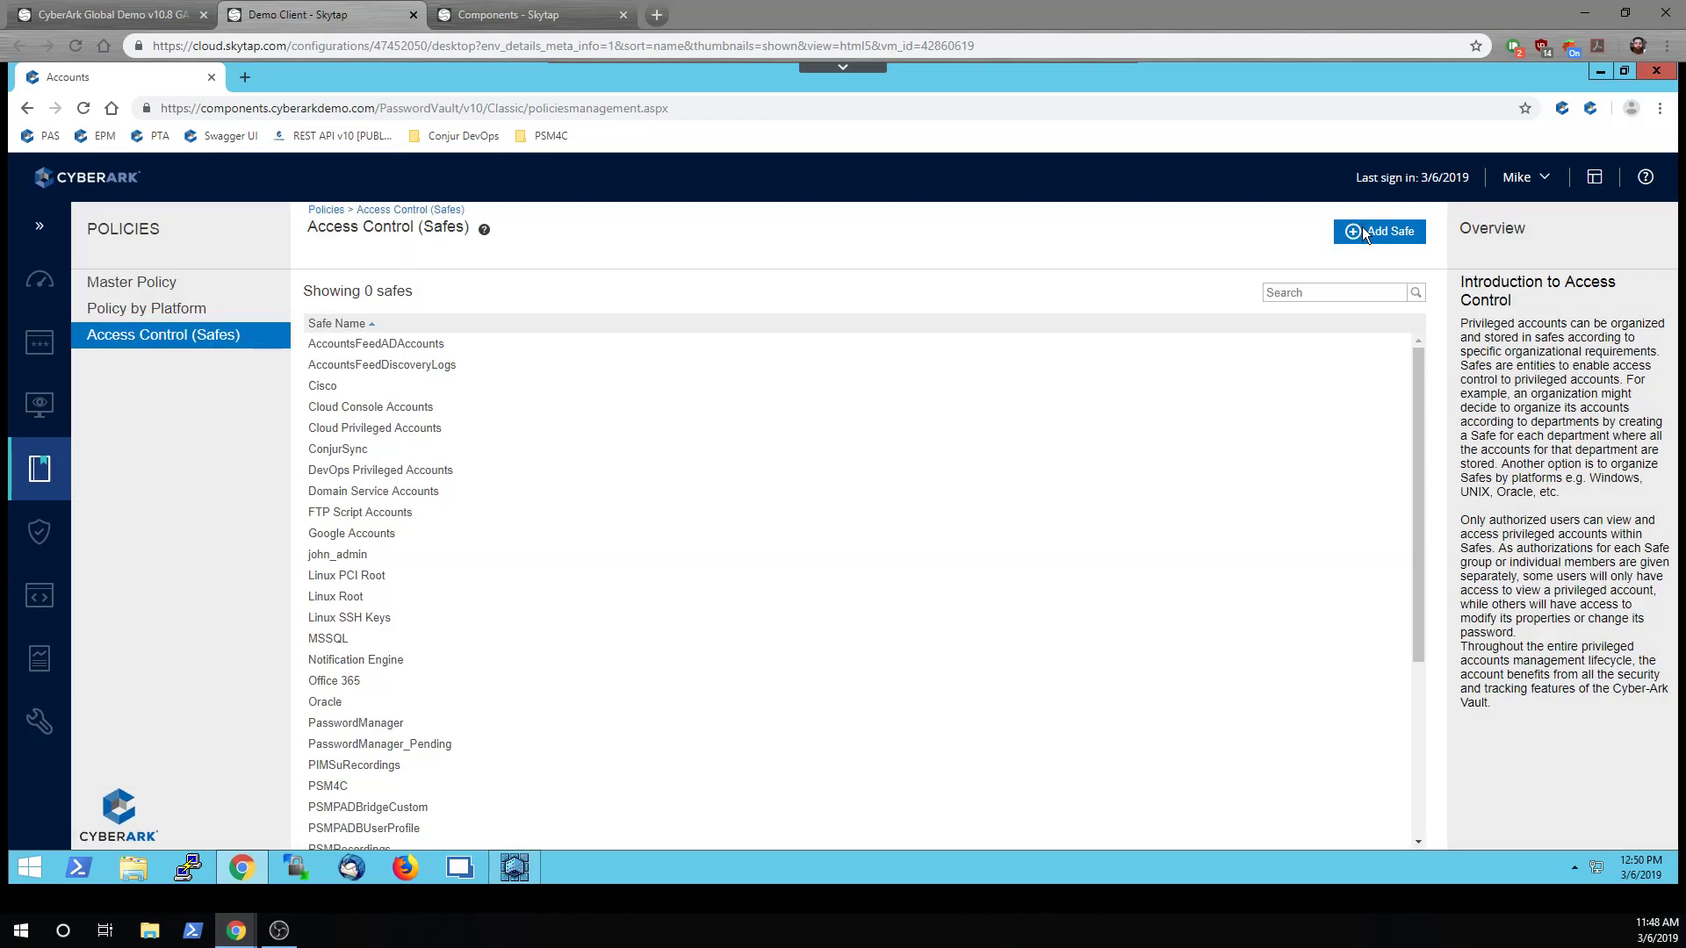
pyautogui.click(1363, 232)
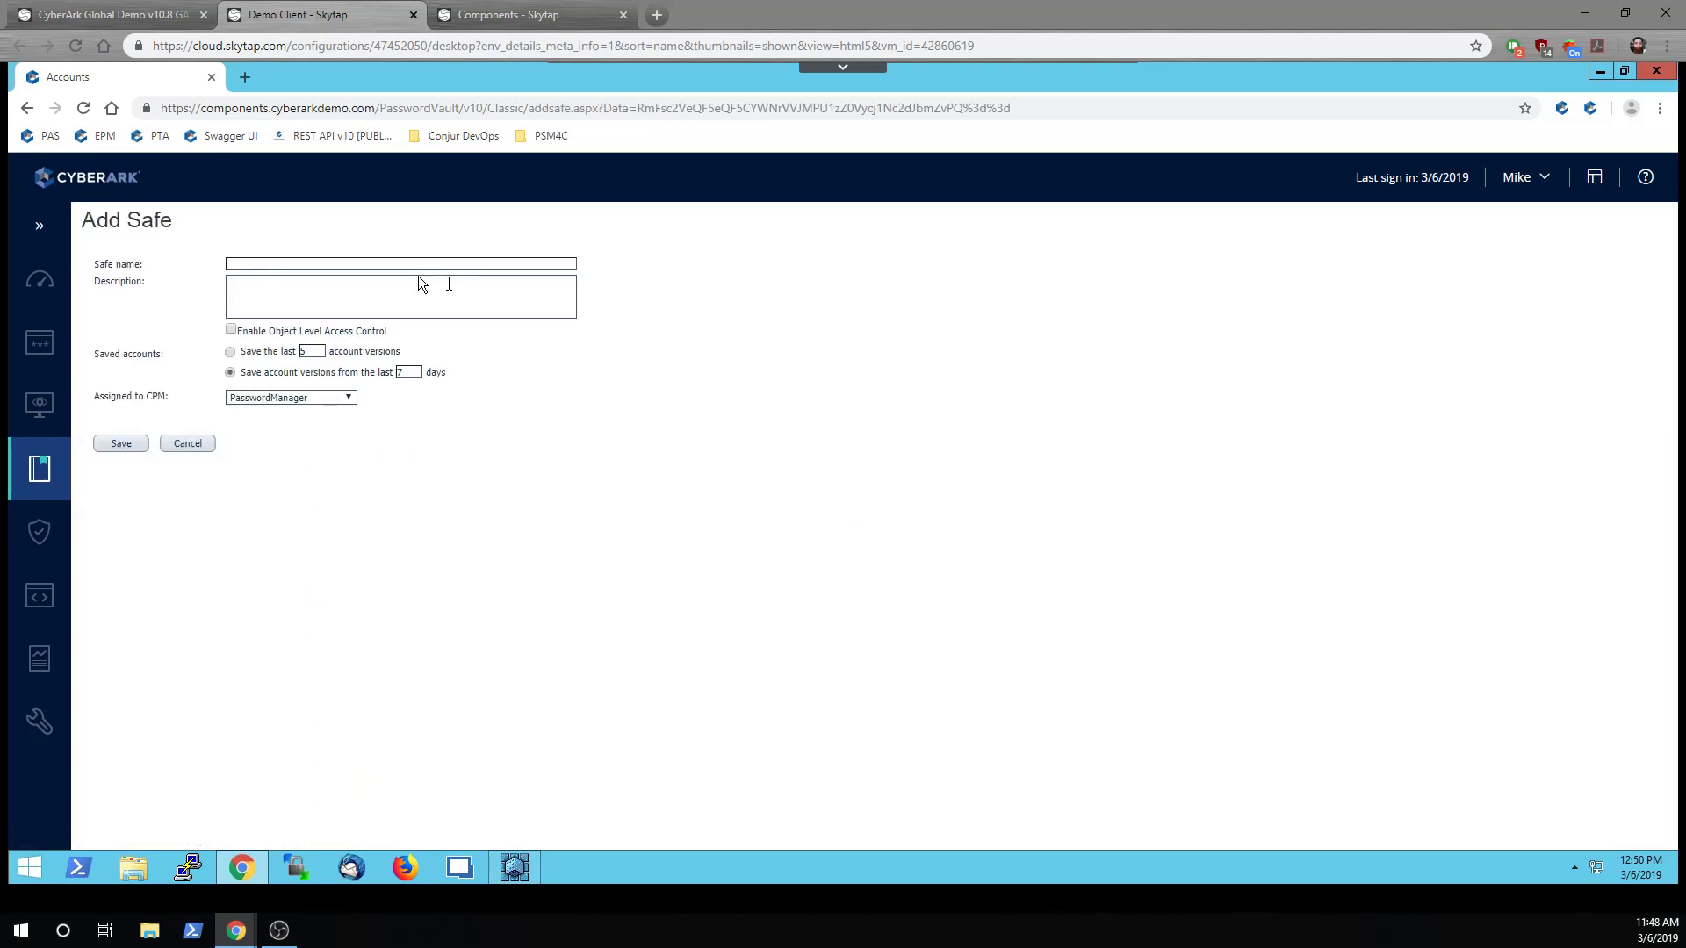
pyautogui.click(396, 262)
pyautogui.write('CyberArk Loclaal Accounts')
pyautogui.click(119, 442)
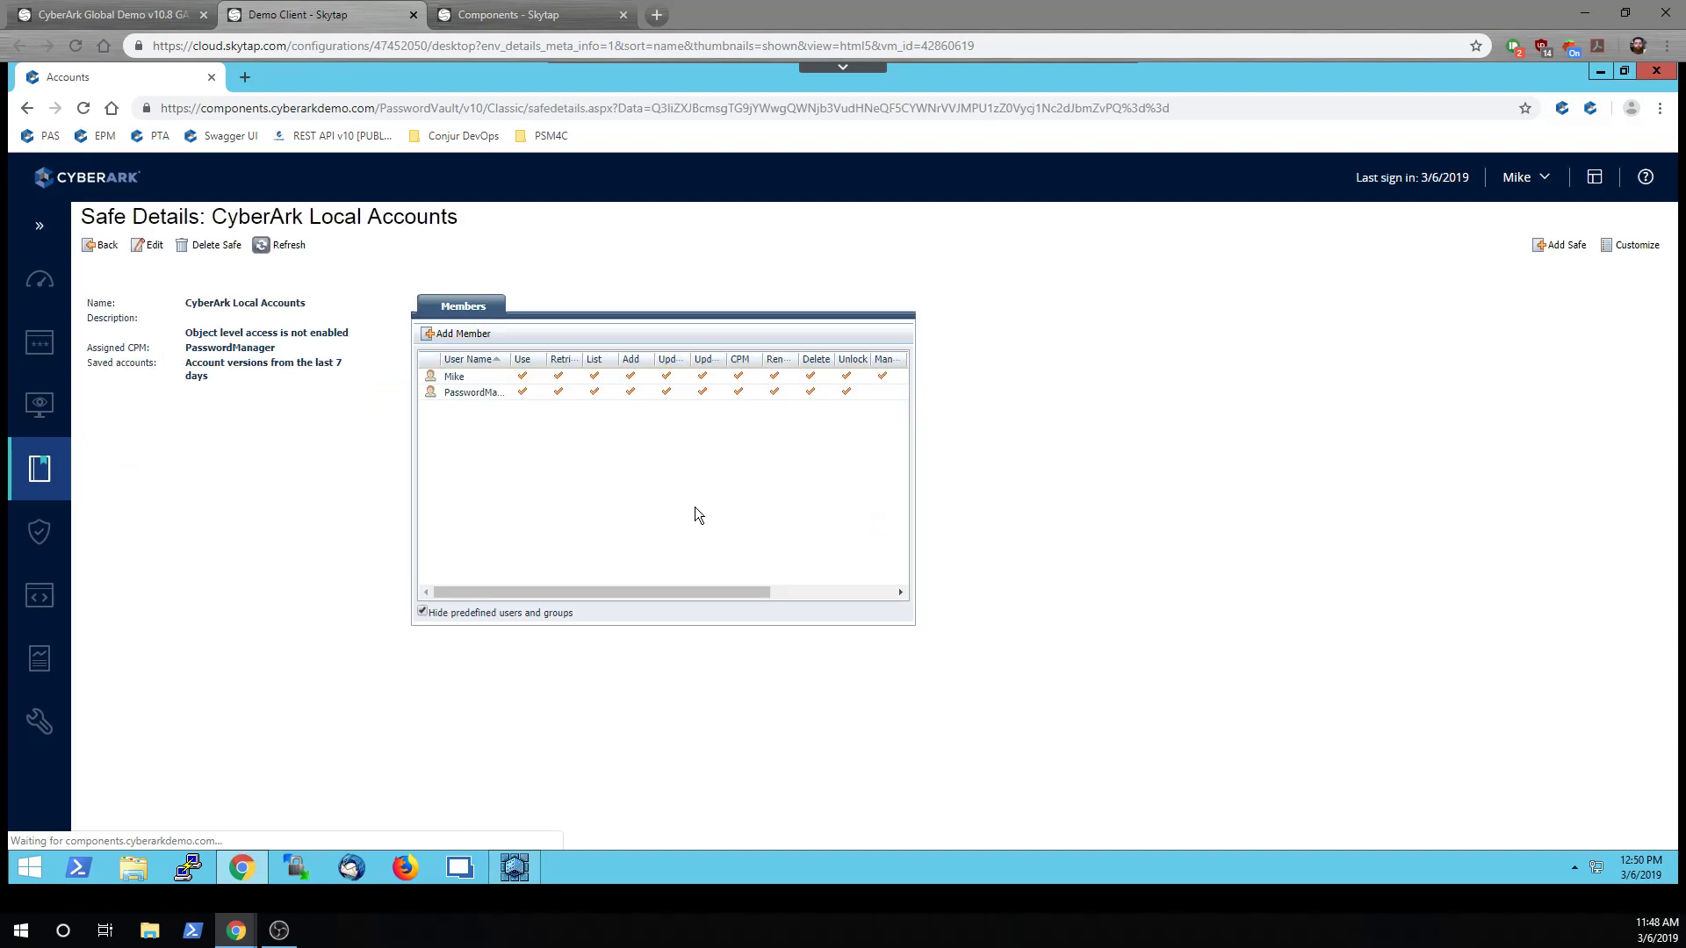
# Add Unlock_GRP to the safe and check the Account Management, Safe Management, Monitor, Workflow and Advanced permissions
pyautogui.click(474, 338)
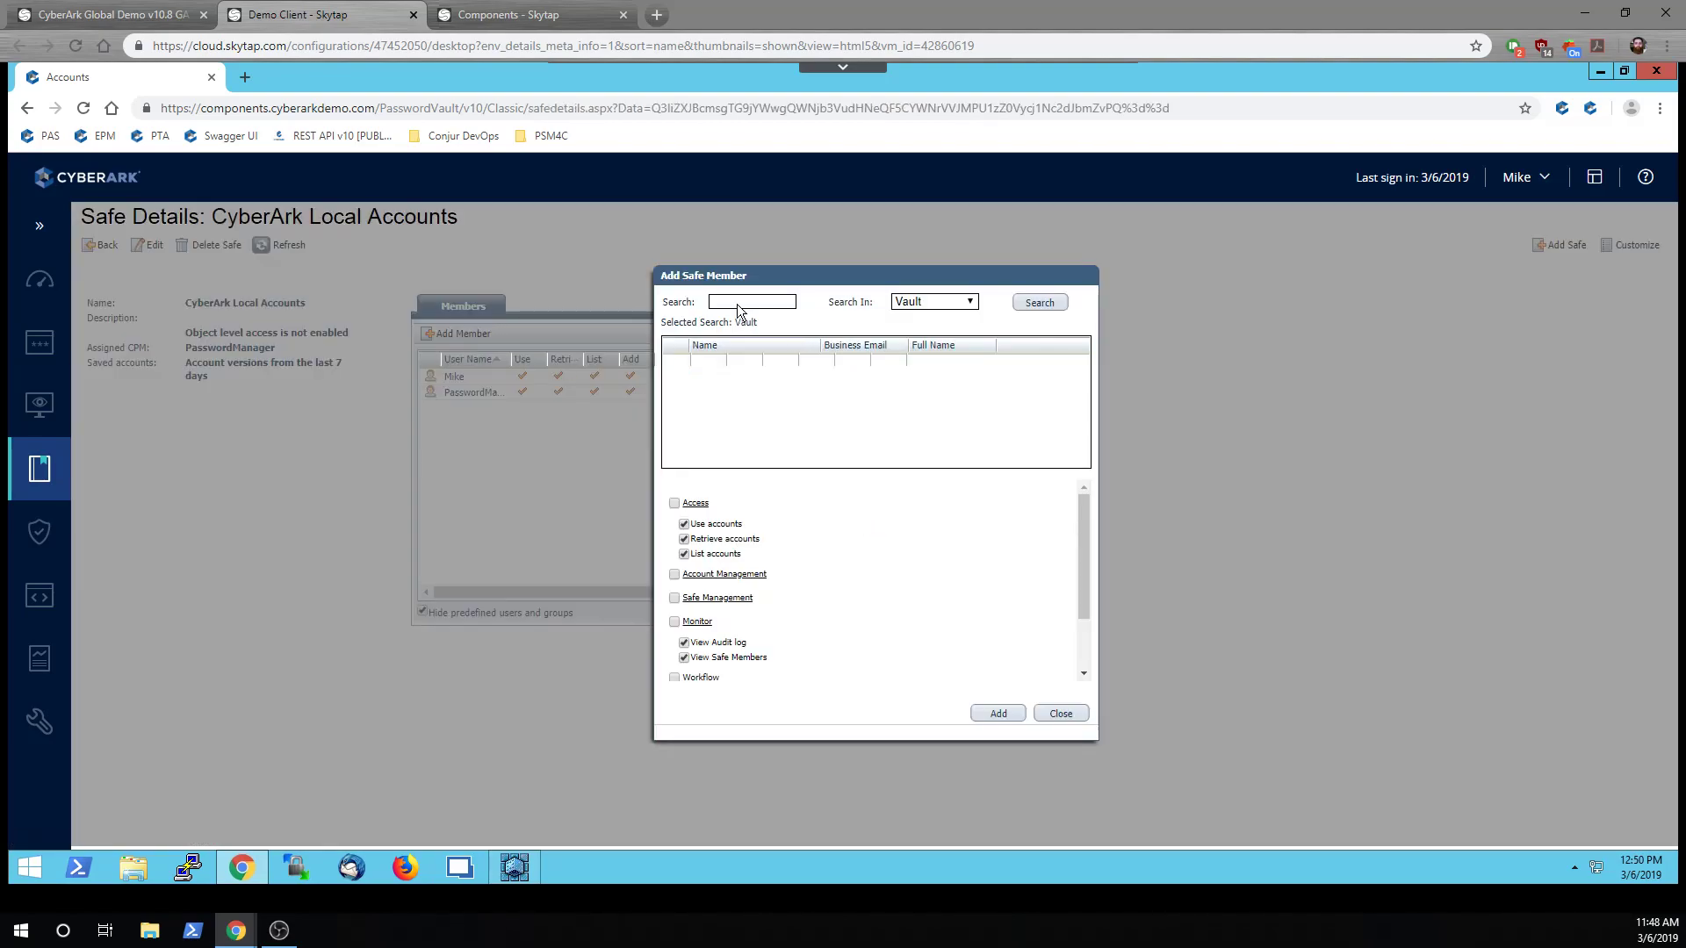
pyautogui.write('unlock')
pyautogui.press('Return')
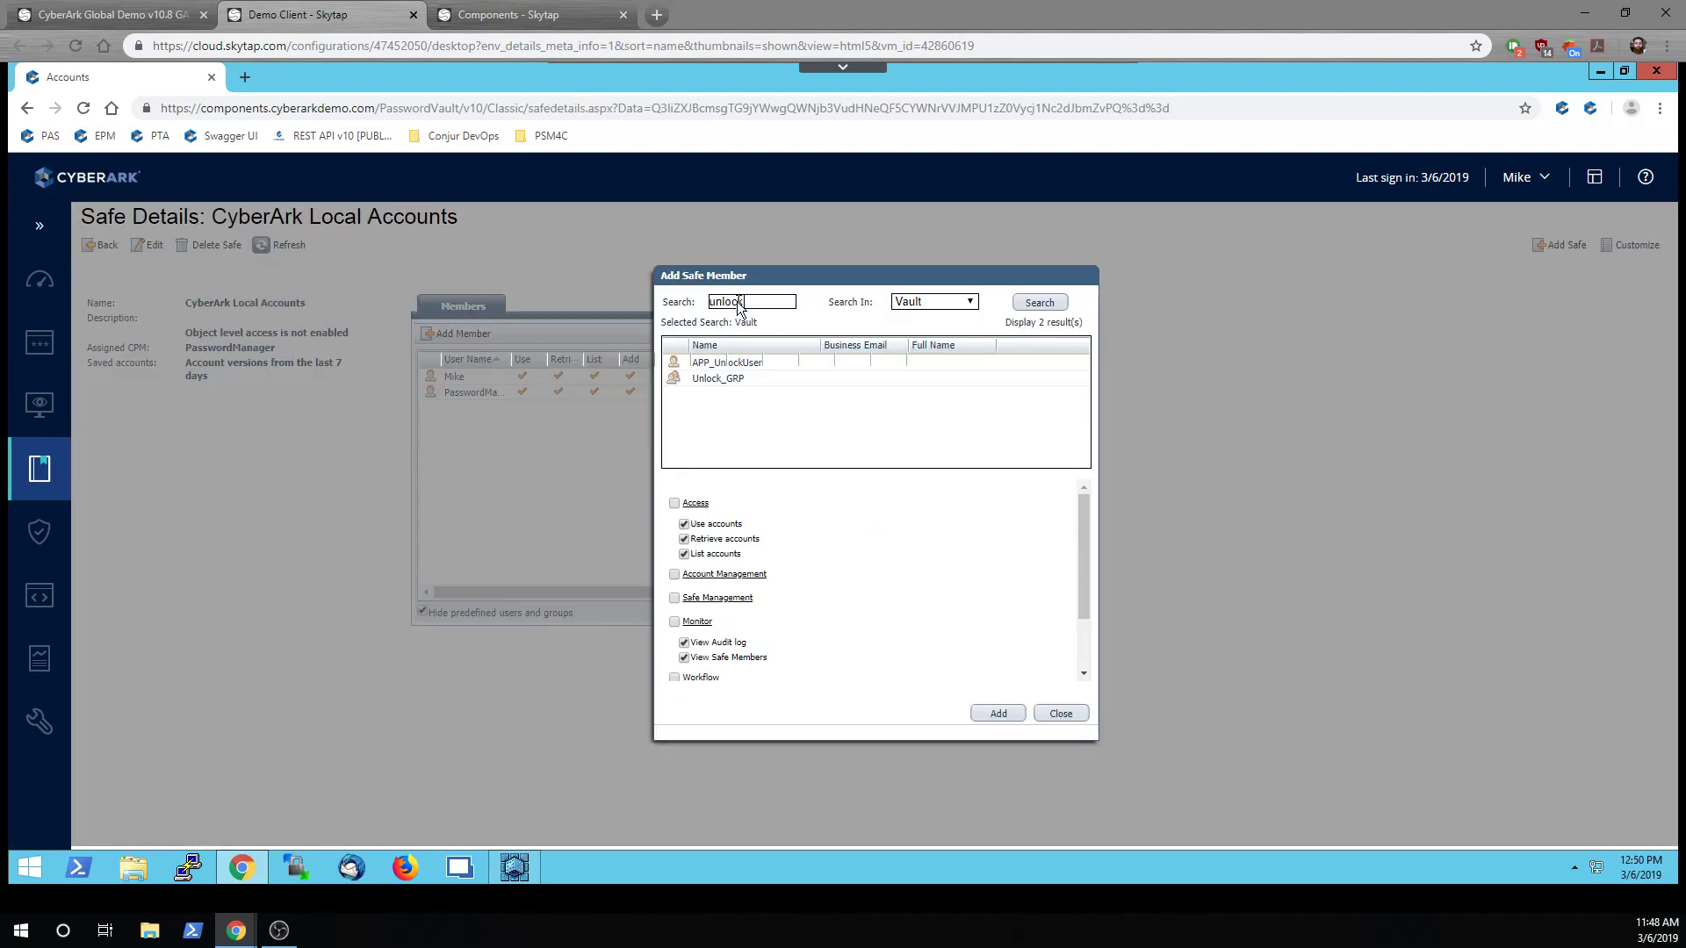
pyautogui.click(713, 381)
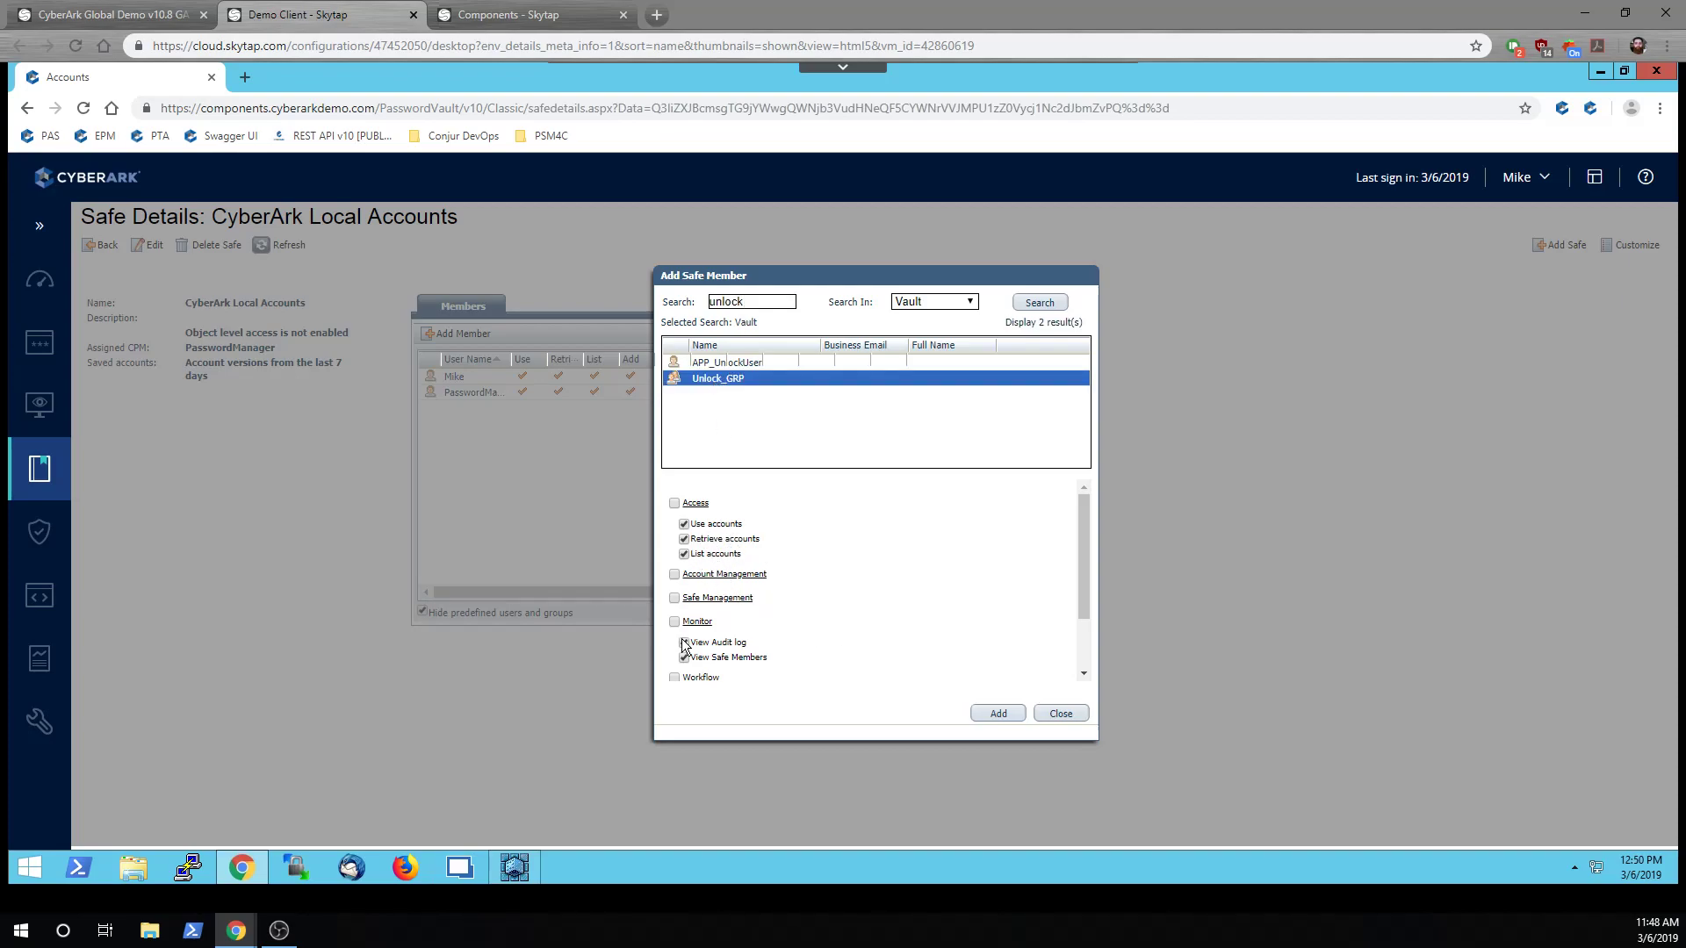
pyautogui.click(993, 711)
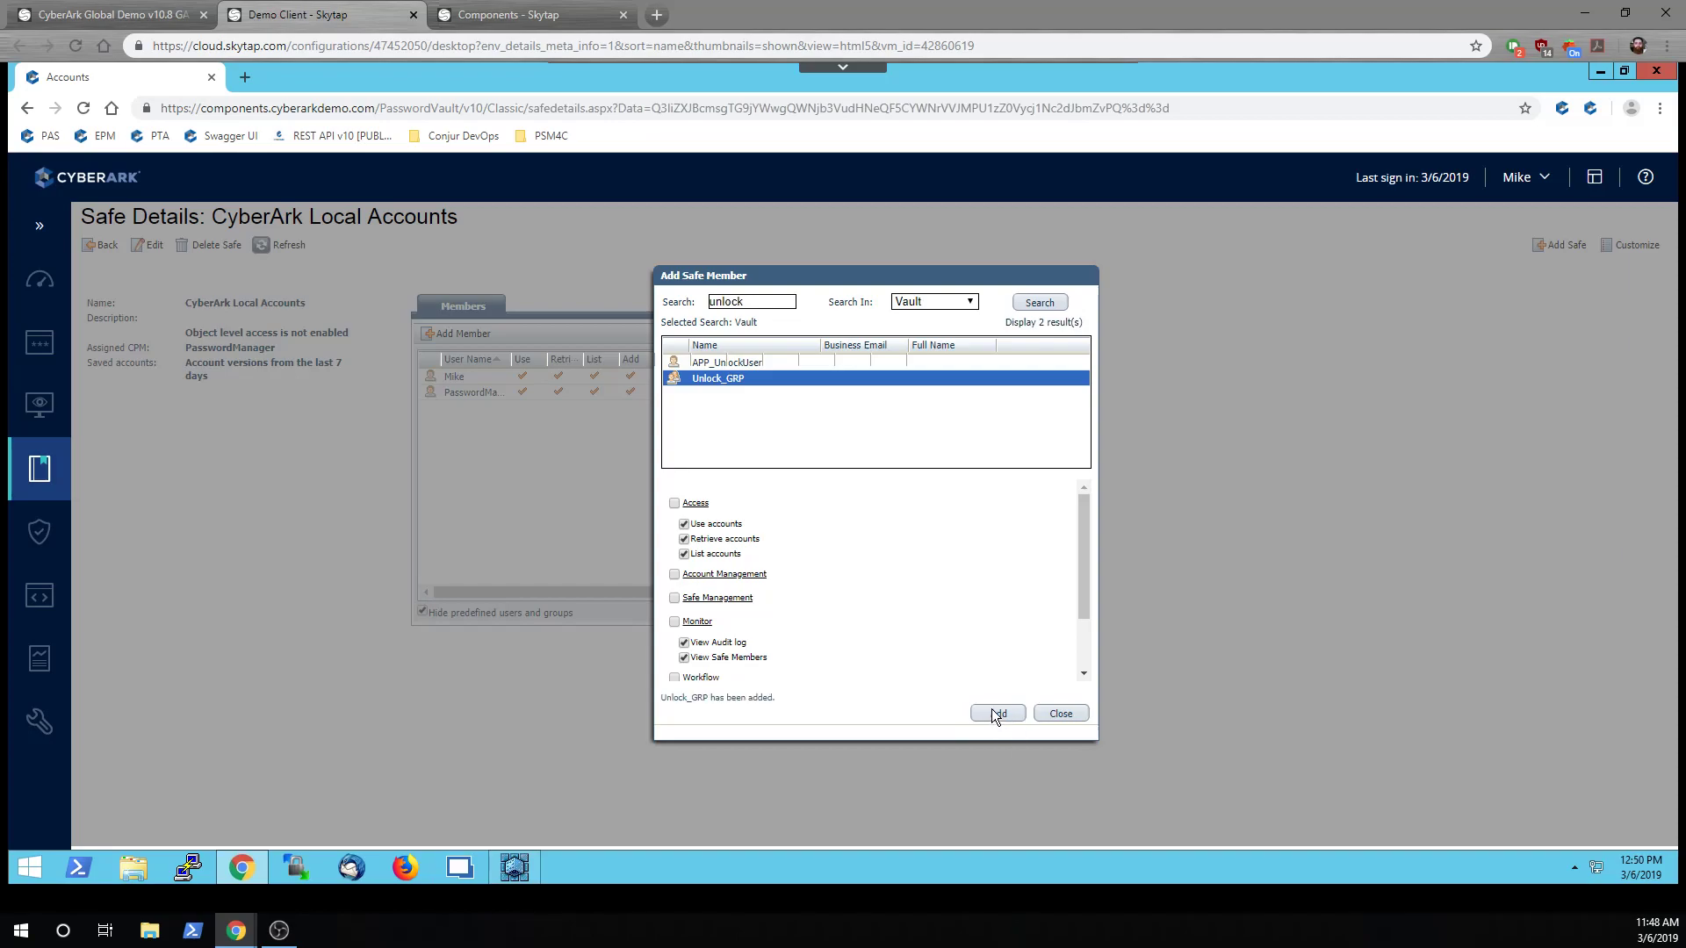
pyautogui.click(674, 575)
pyautogui.click(675, 621)
pyautogui.click(674, 598)
pyautogui.scroll(-2, 730, 606)
pyautogui.click(674, 600)
pyautogui.click(674, 625)
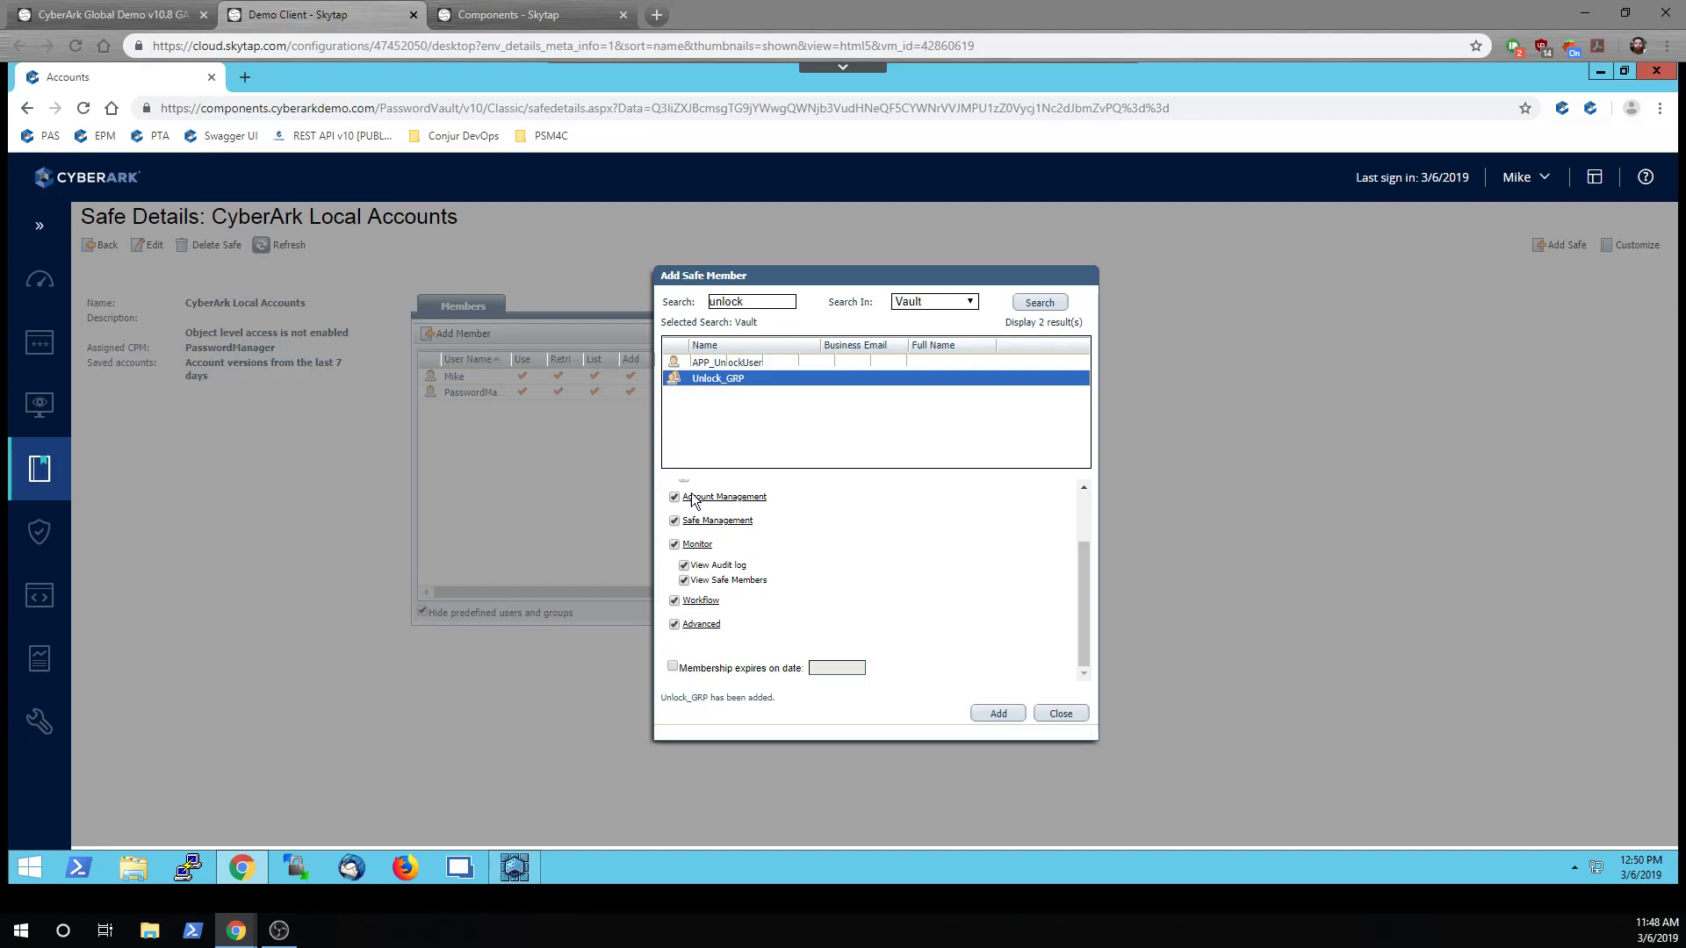
# Add the CyberarkVaultAdmins and Vault Admins groups as safe members
pyautogui.doubleClick(759, 303)
pyautogui.write('vault')
pyautogui.press('Return')
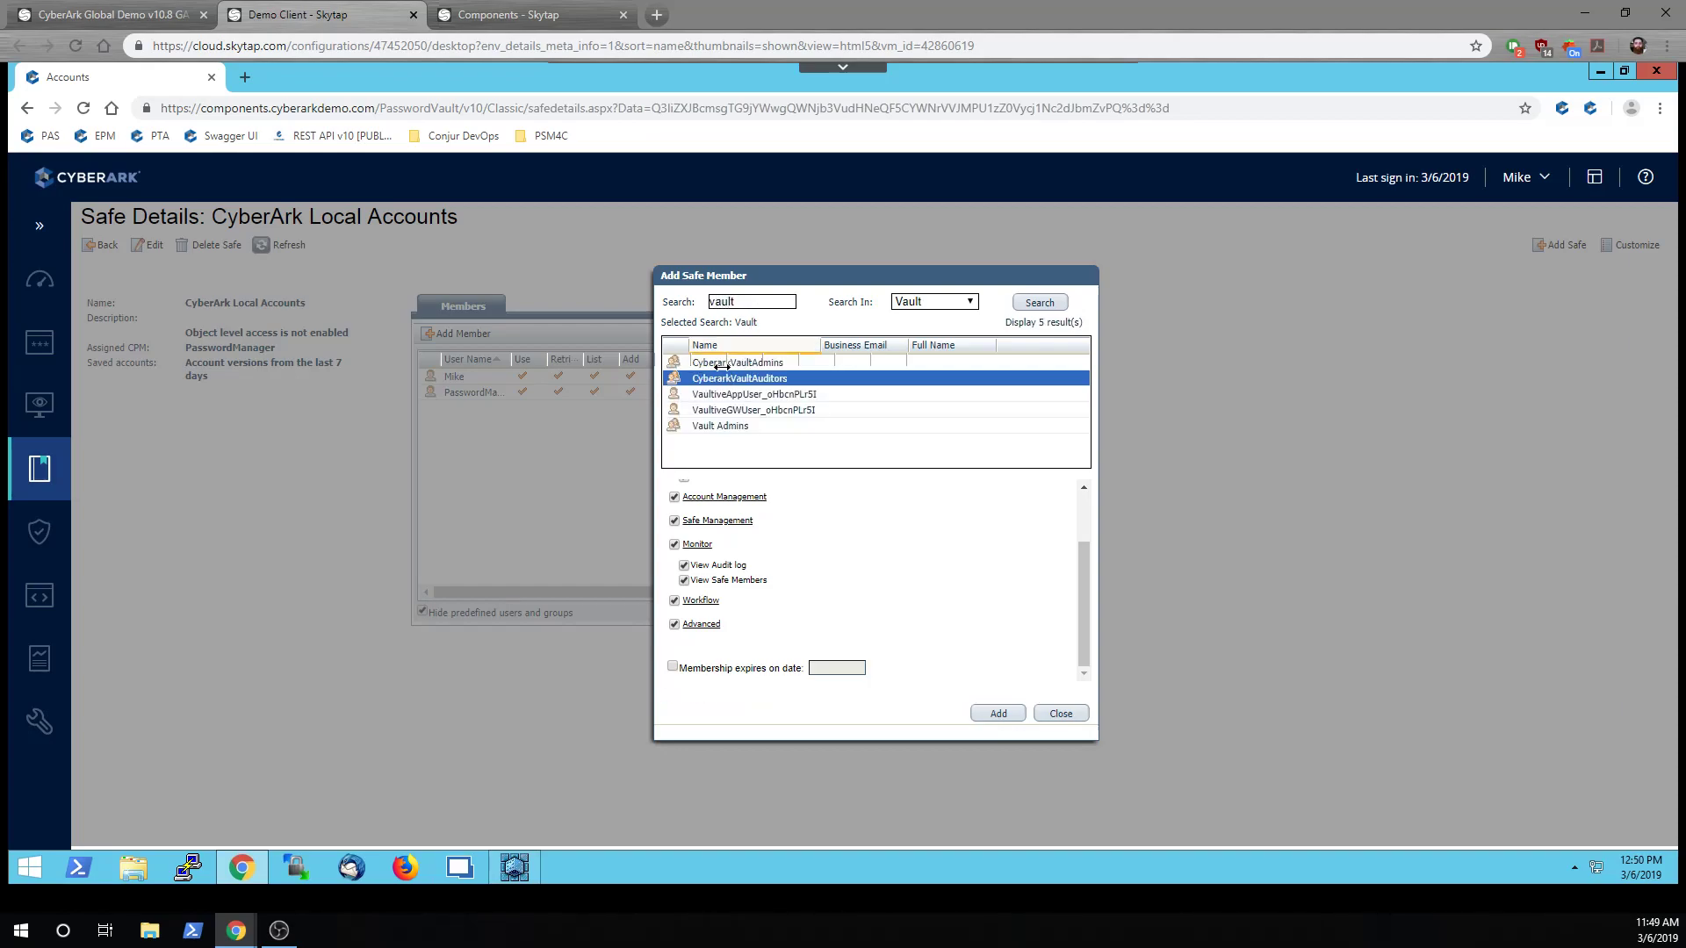
pyautogui.click(737, 362)
pyautogui.click(1008, 715)
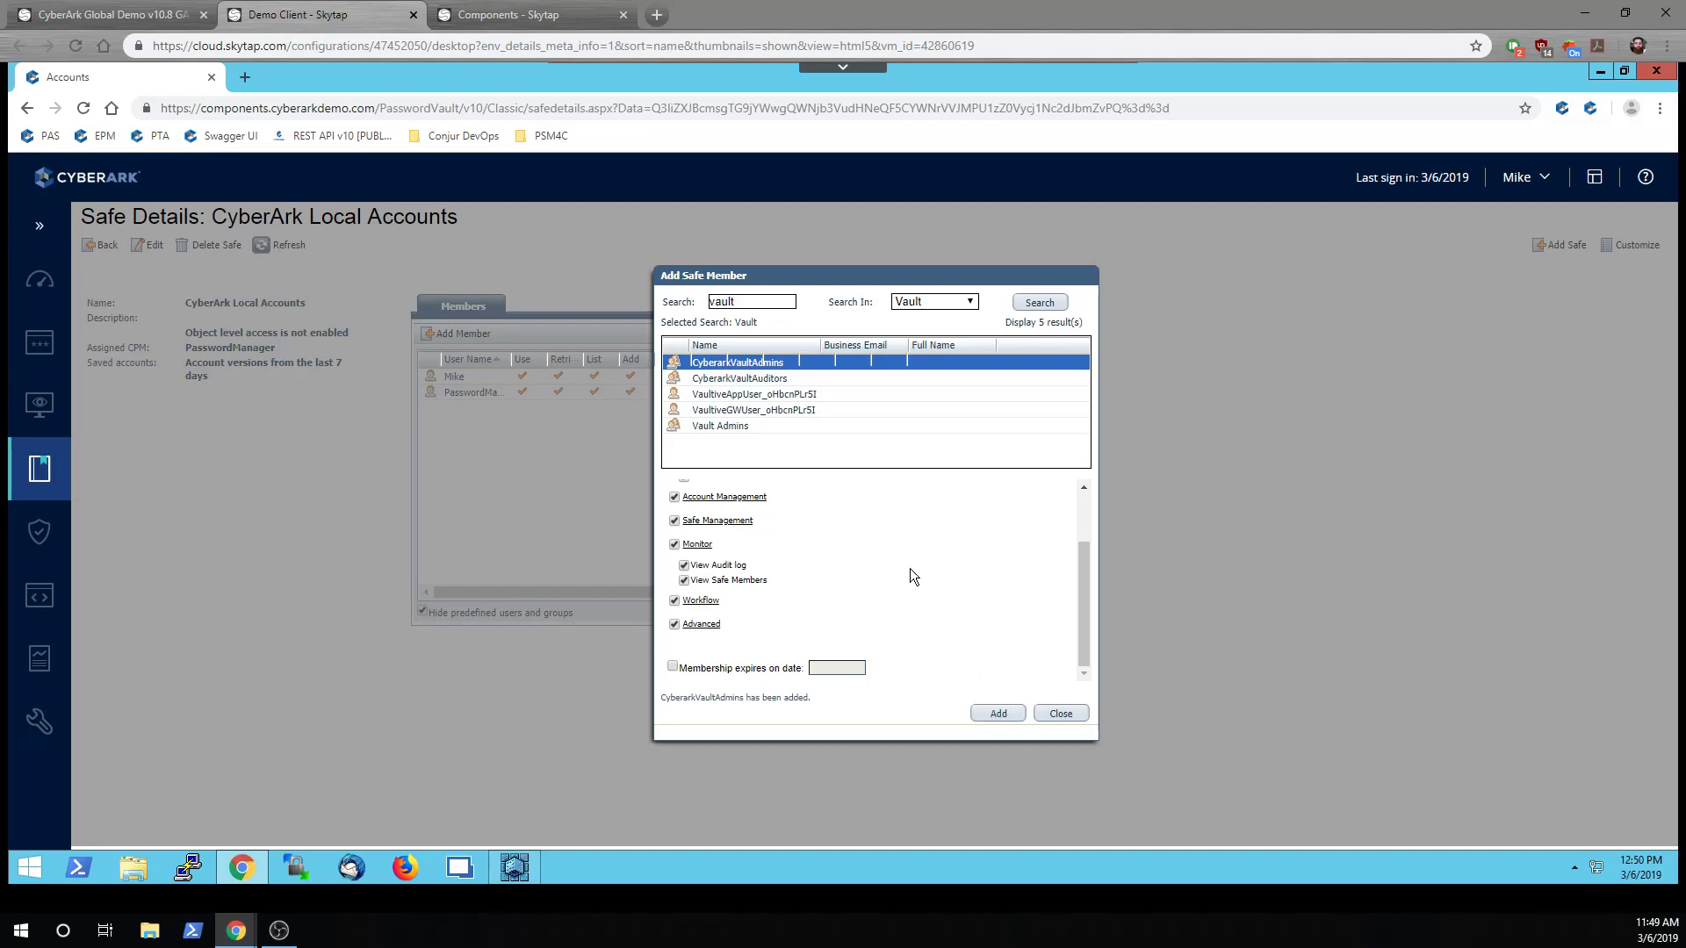
pyautogui.click(733, 427)
pyautogui.click(988, 714)
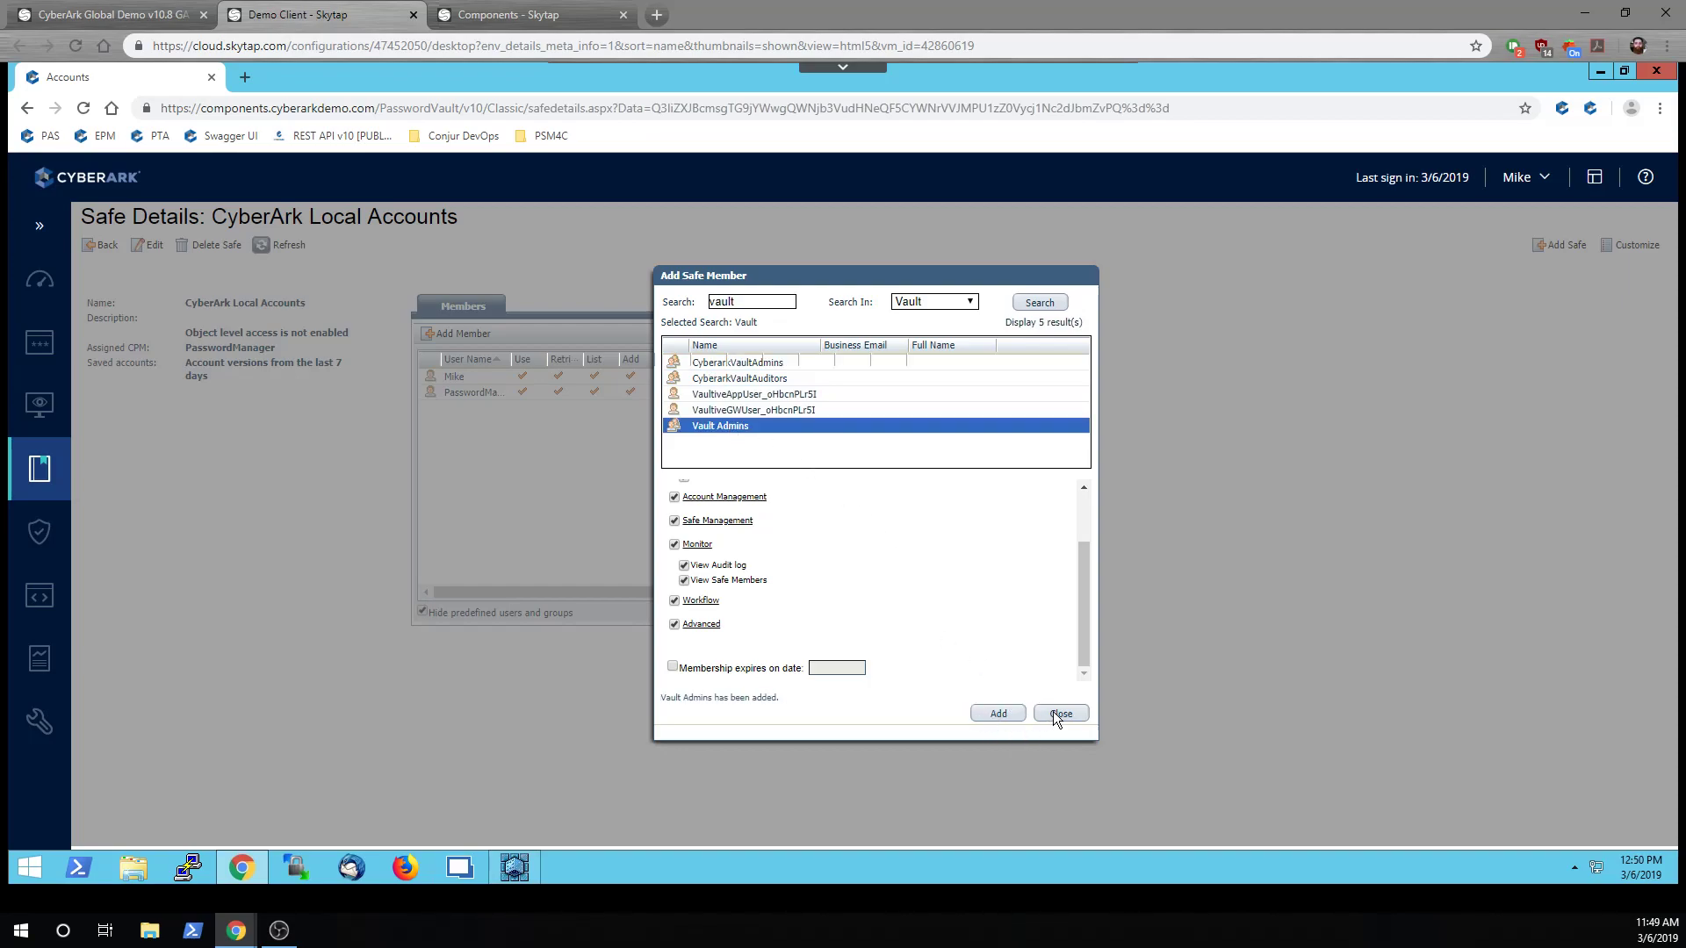
pyautogui.click(1082, 713)
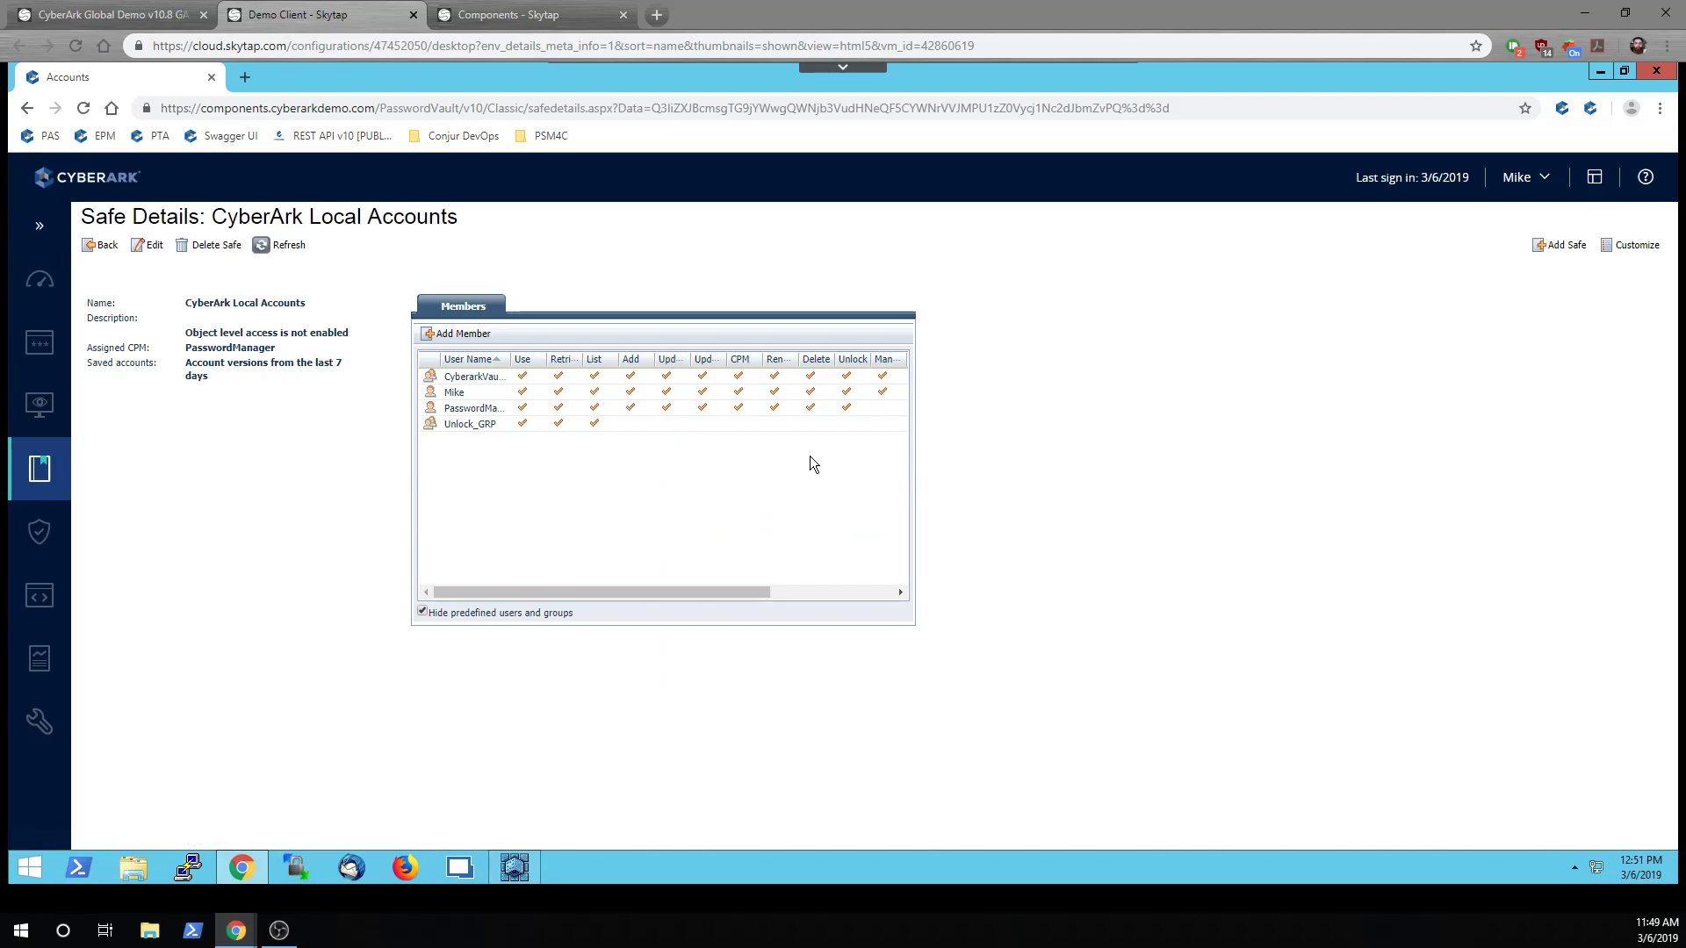
# Scroll the safe's members grid, then leave for the Accounts view
pyautogui.moveTo(731, 593); pyautogui.dragTo(856, 593)
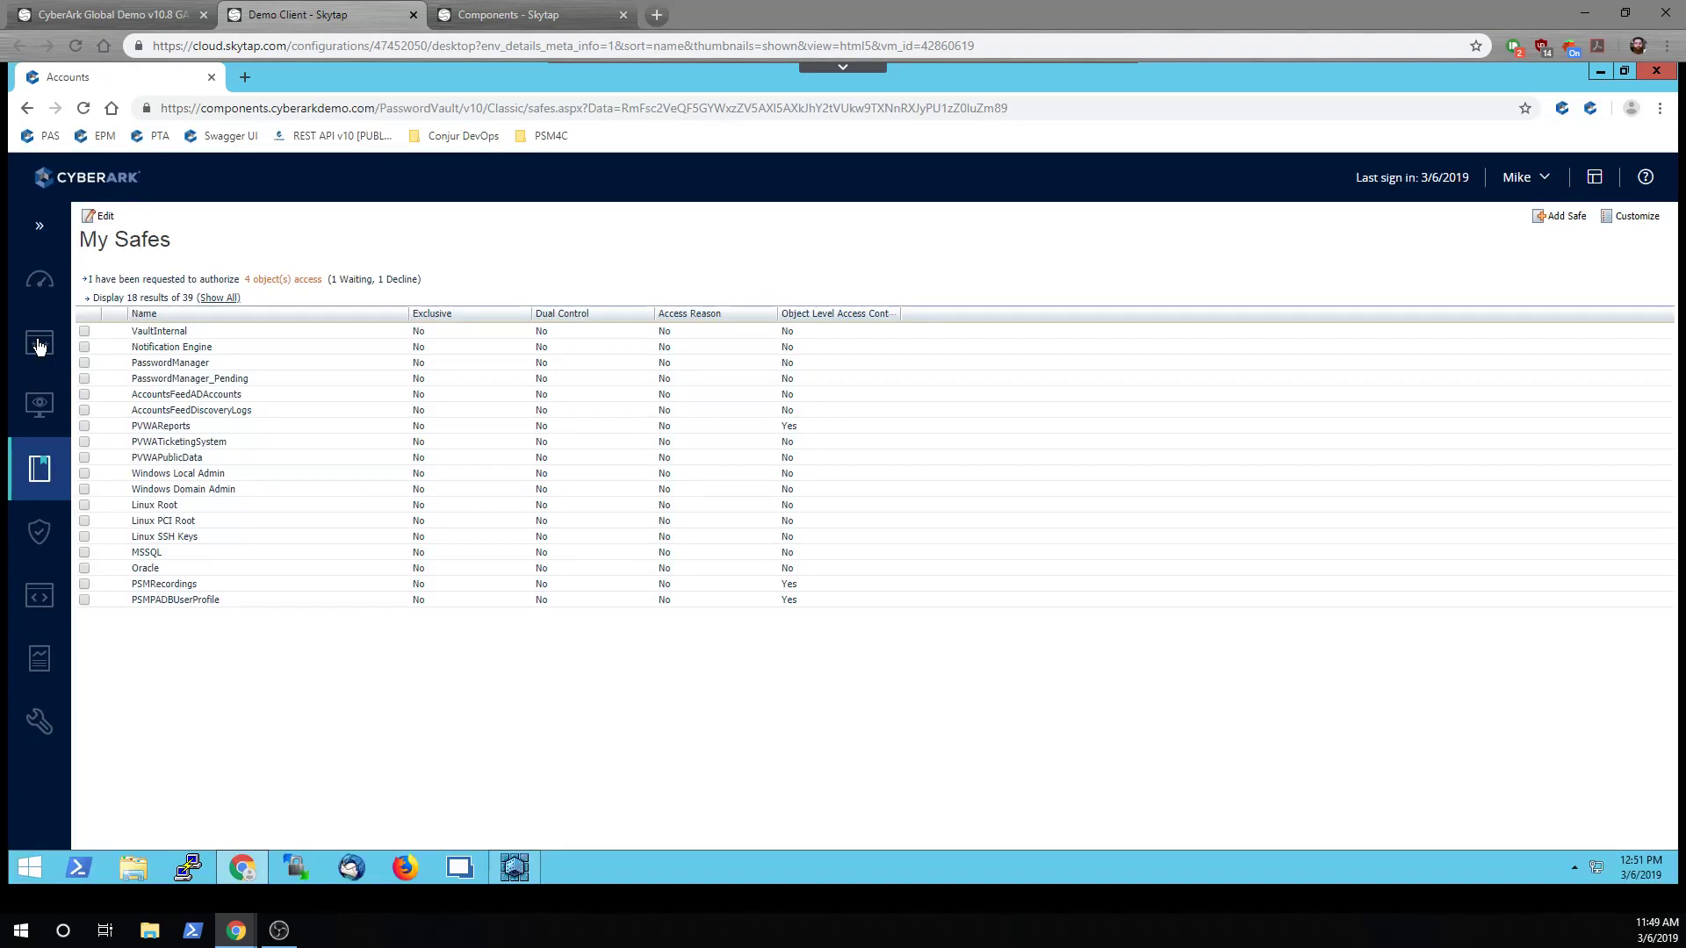
pyautogui.moveTo(38, 346)
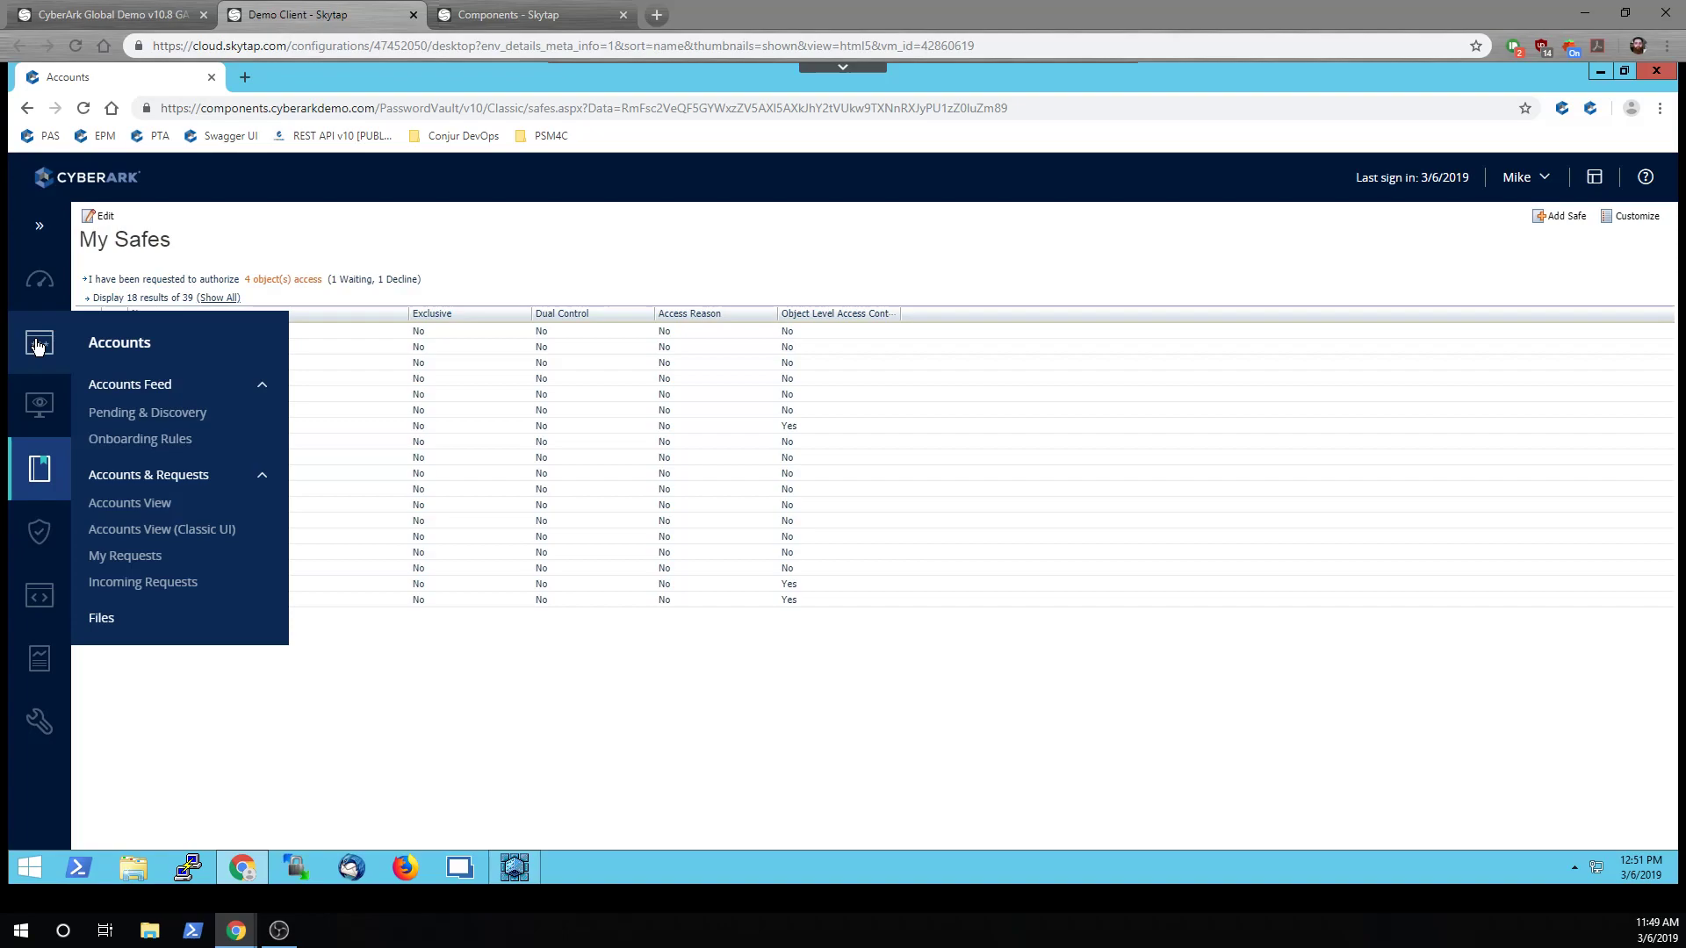
pyautogui.click(38, 346)
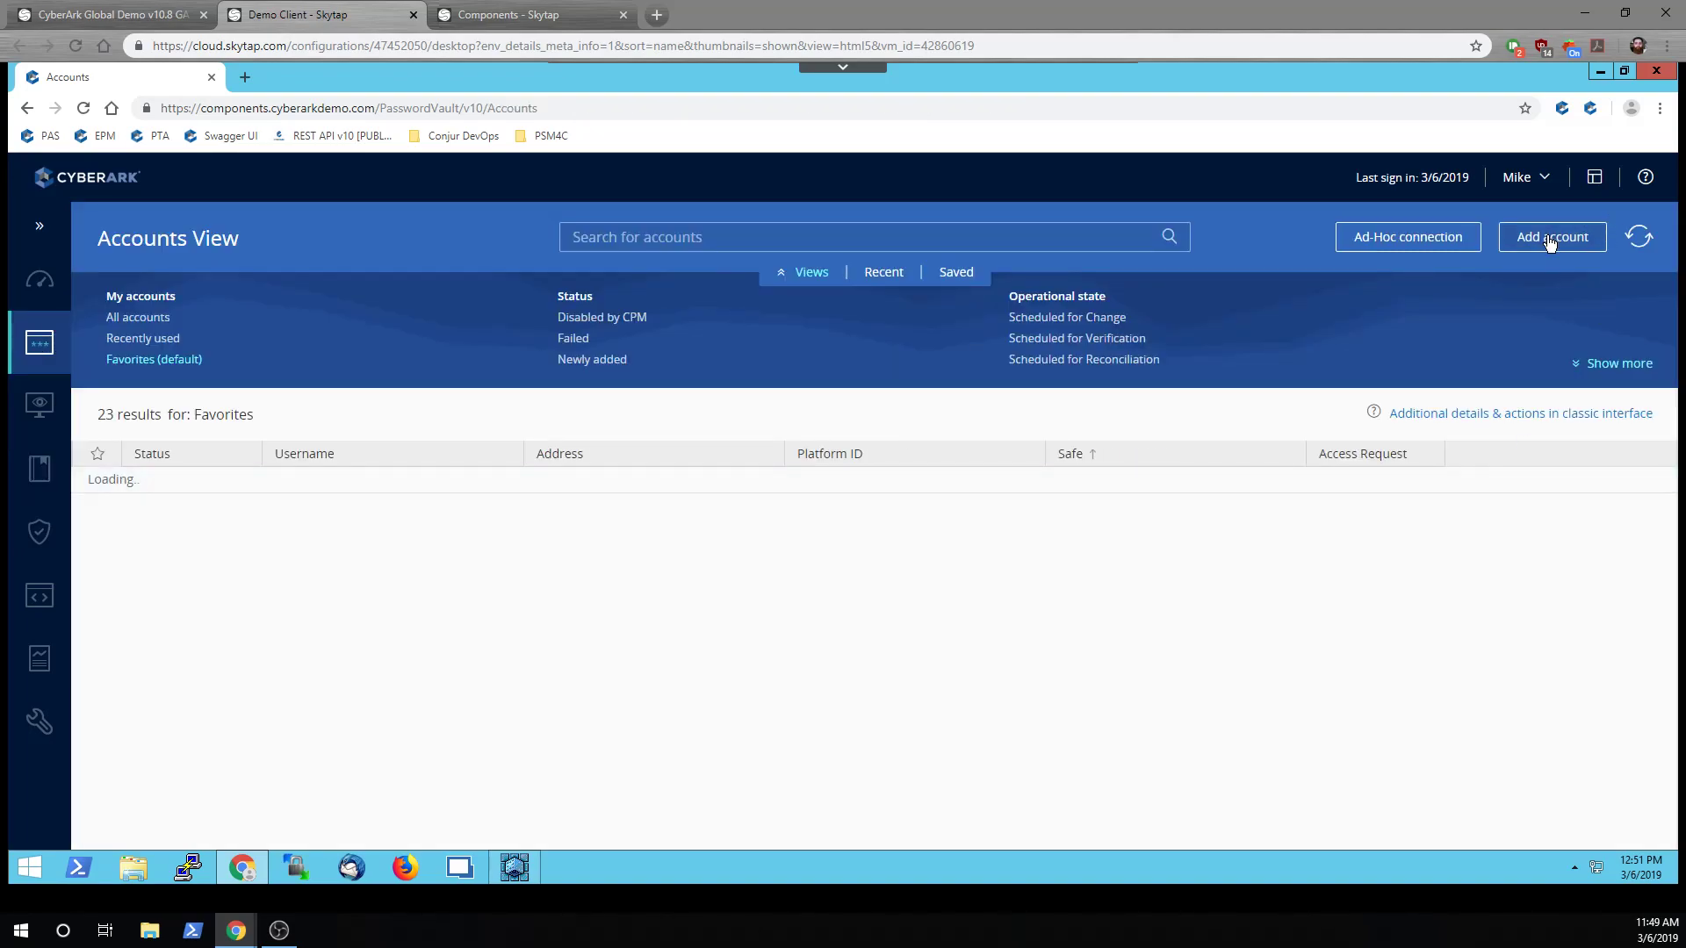
# Start a new Application account on the CyberArk Vault platform in the CyberArk Local Accounts safe
pyautogui.click(1549, 241)
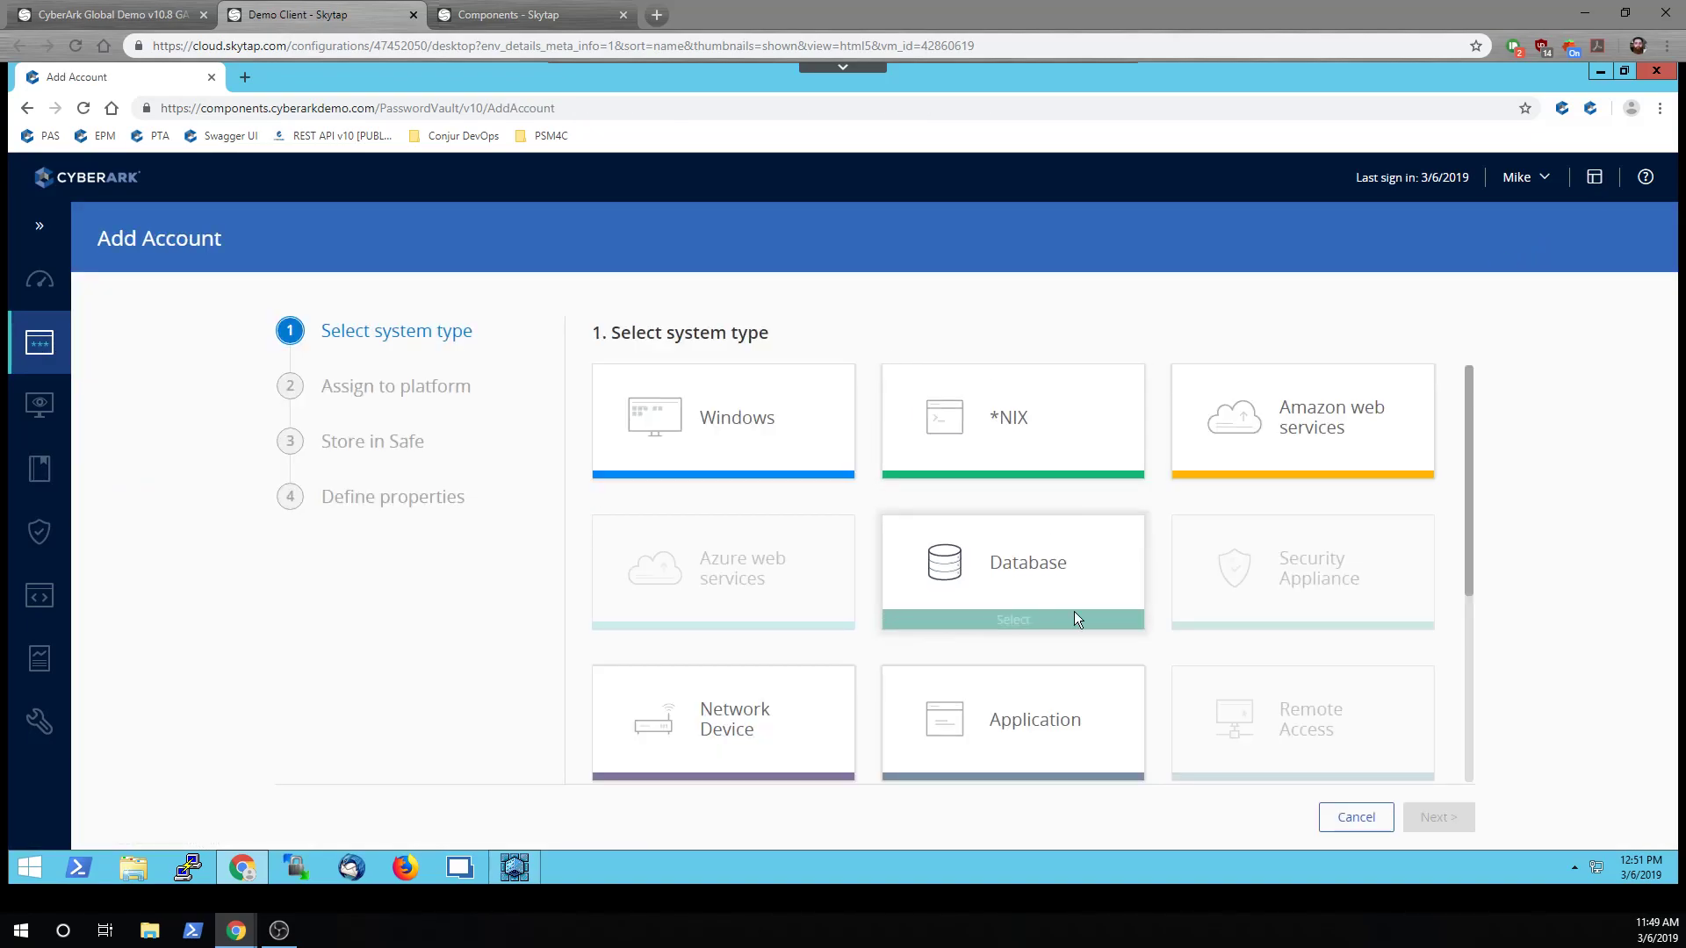
pyautogui.click(997, 762)
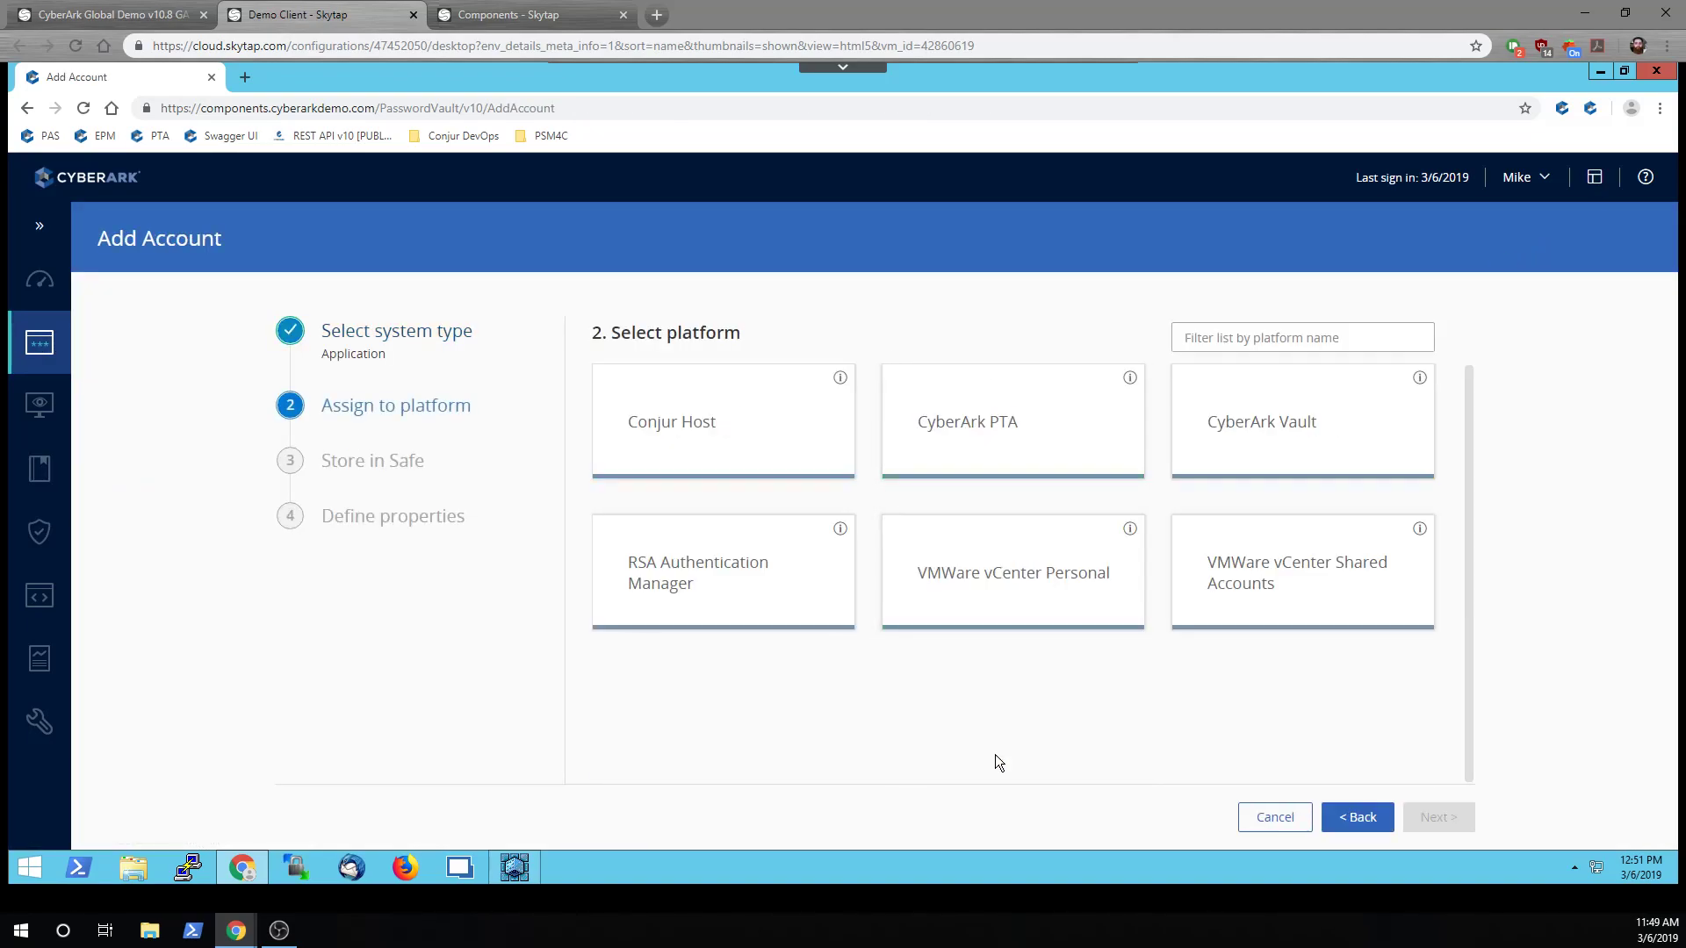
pyautogui.click(1271, 444)
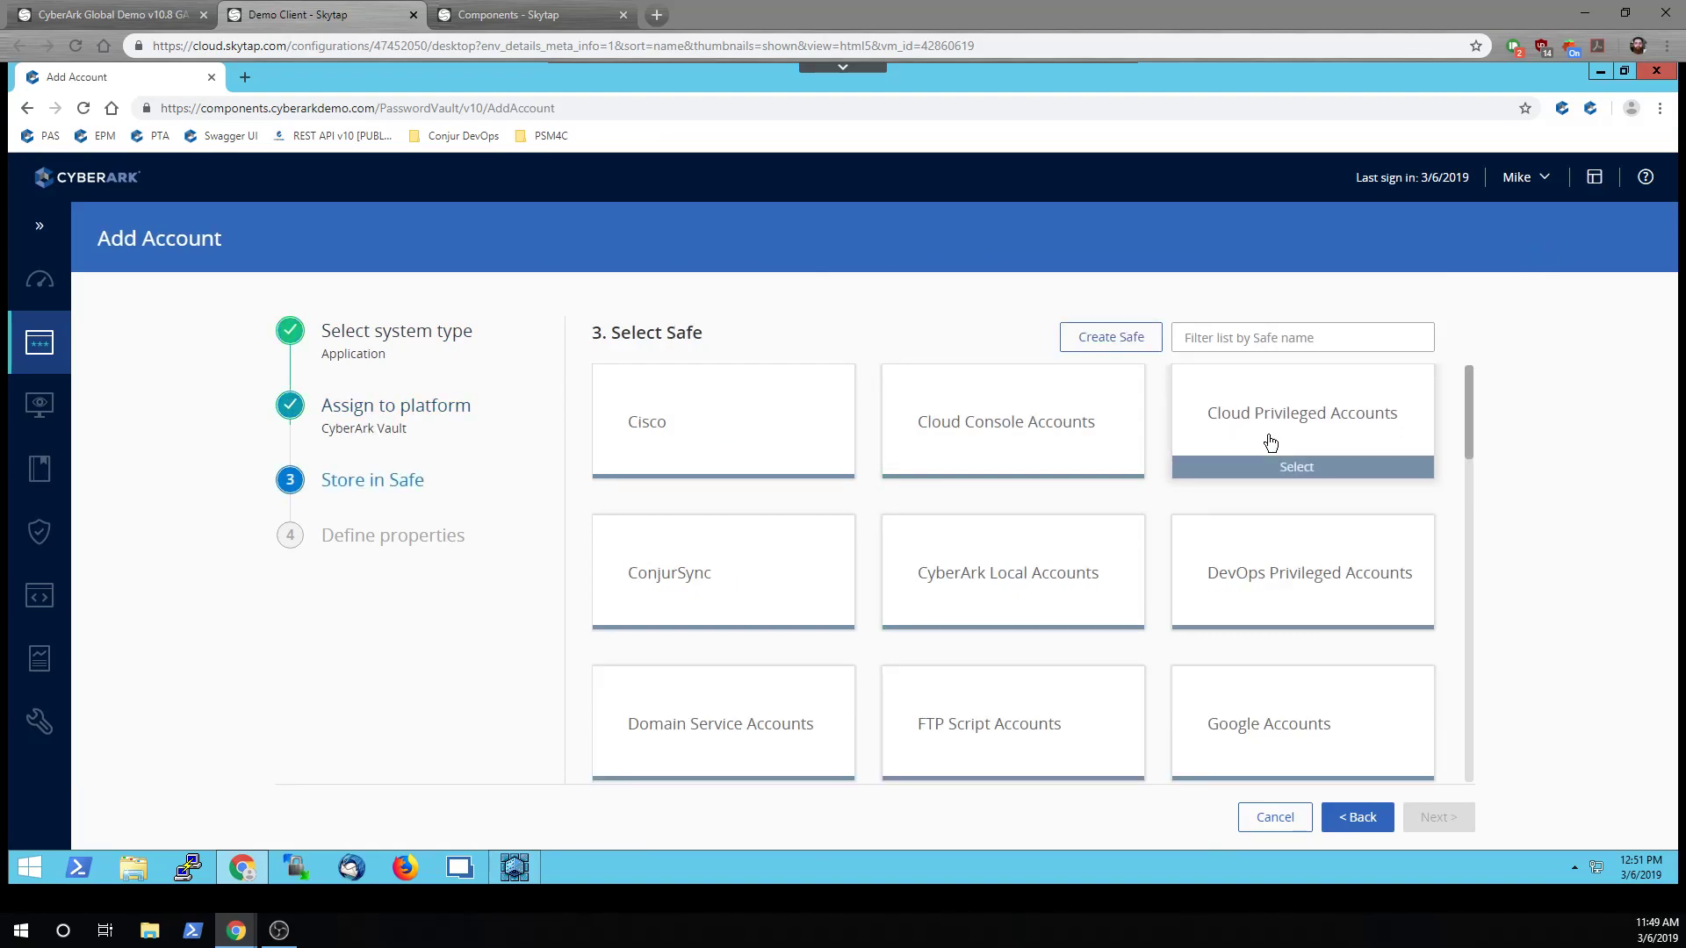
pyautogui.click(1046, 571)
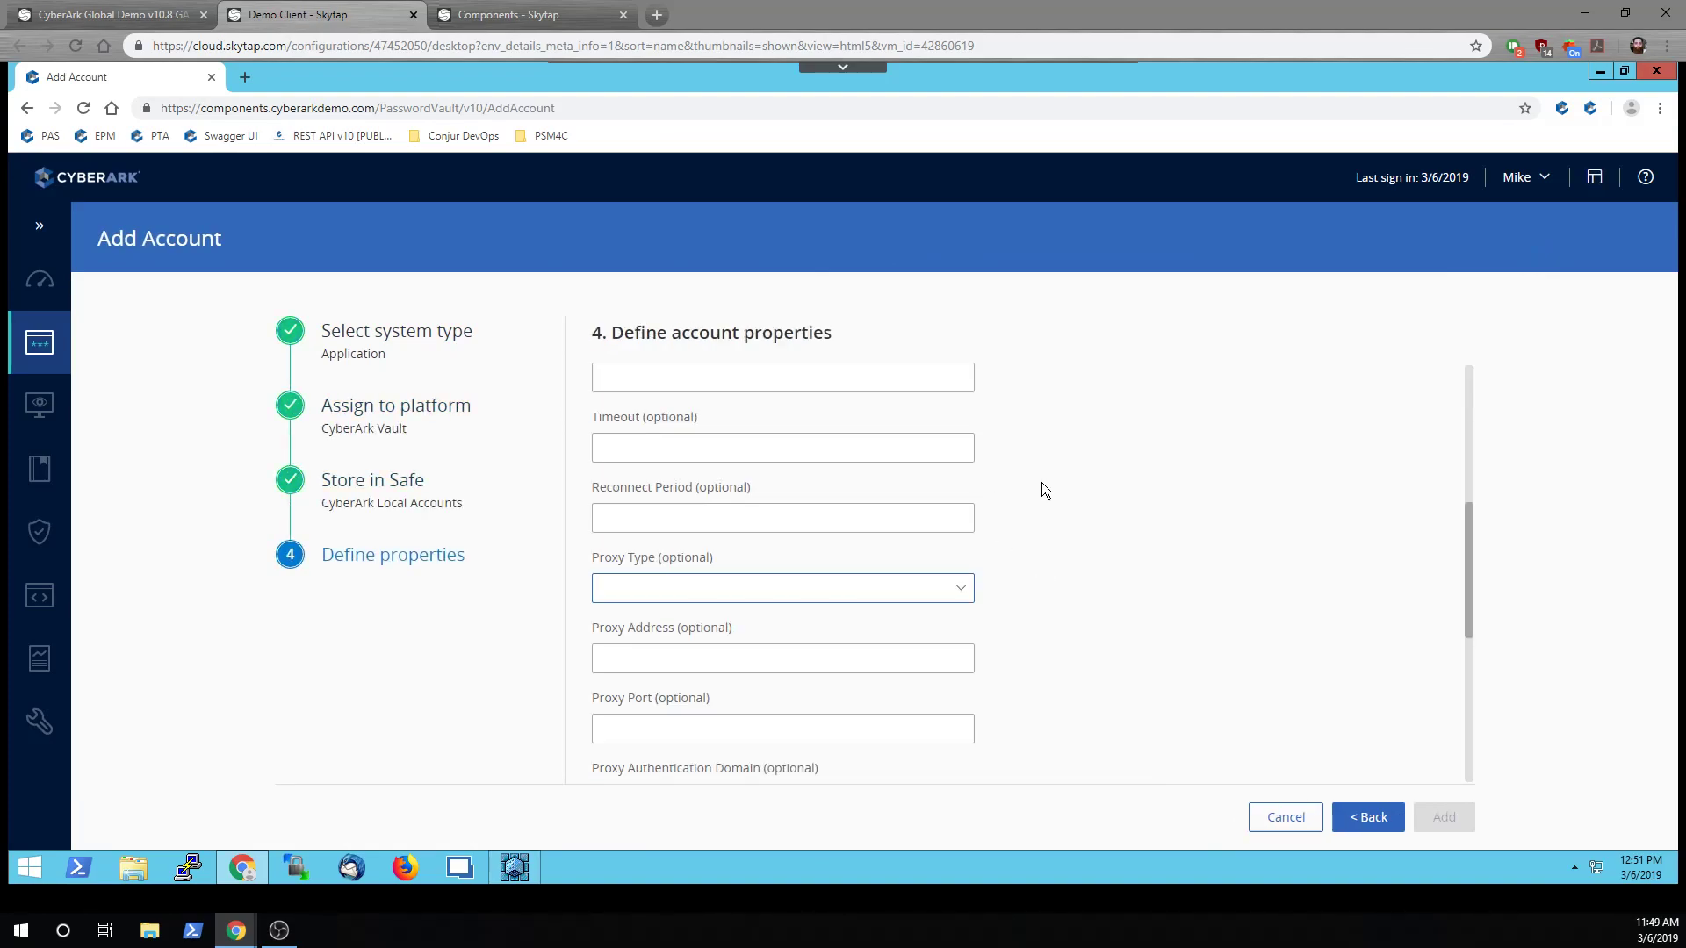
# Enter username ResumeUser, address 10.0.1.10 and a confirmed password, then add the account
pyautogui.click(727, 439)
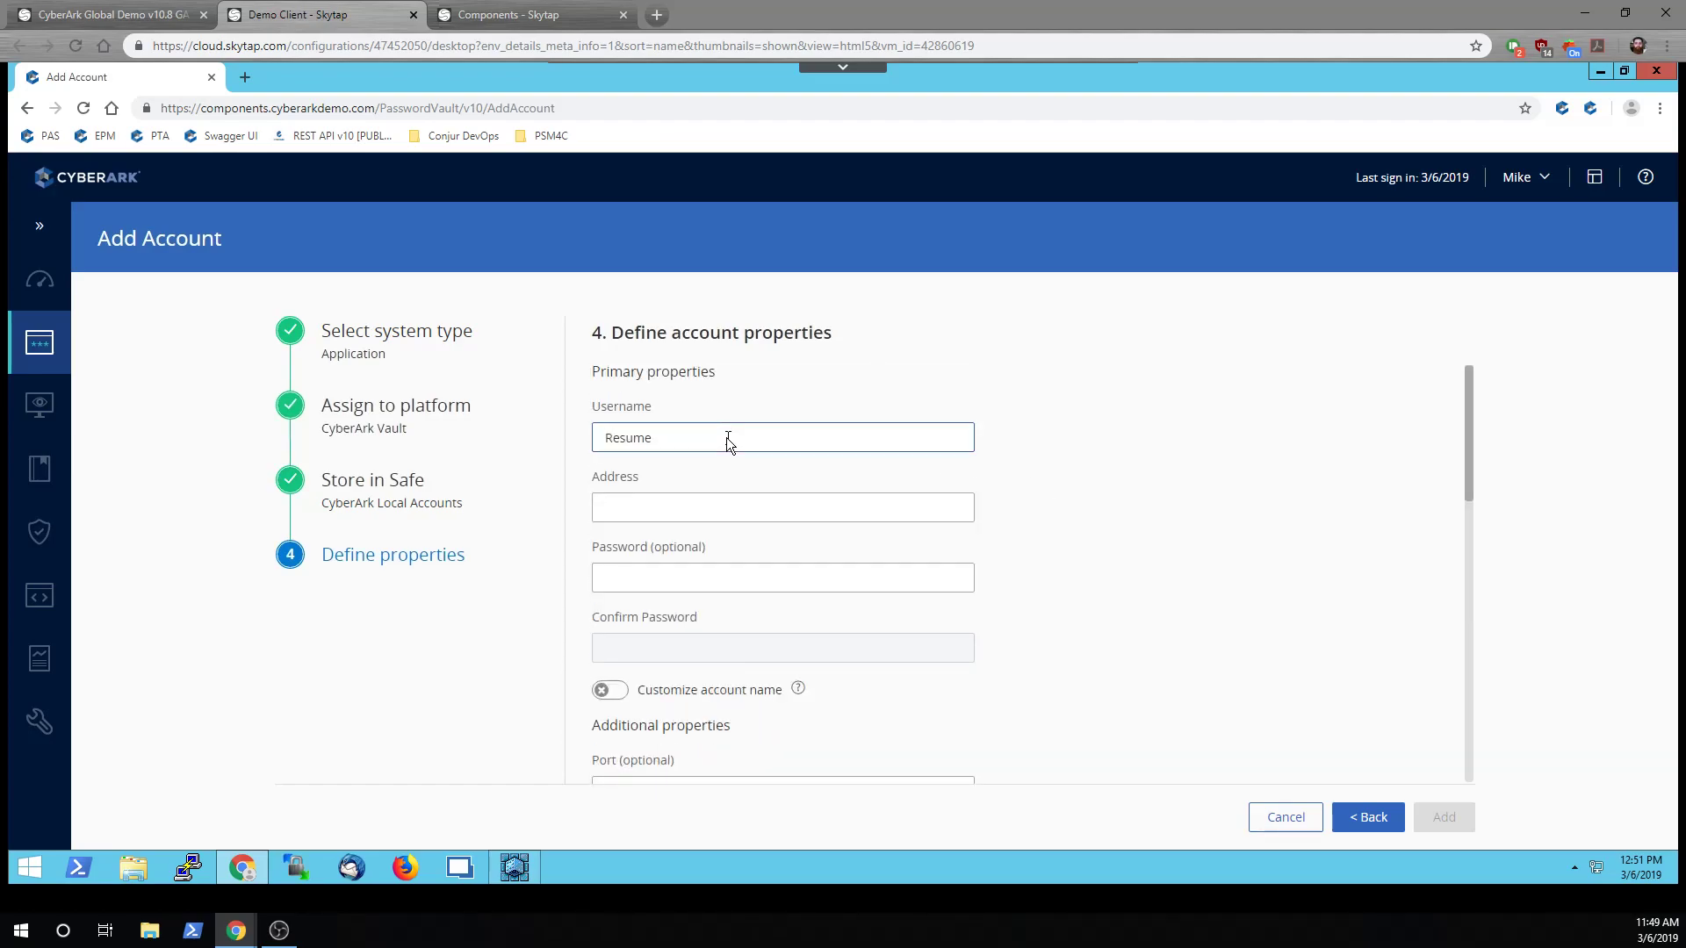
pyautogui.click(699, 503)
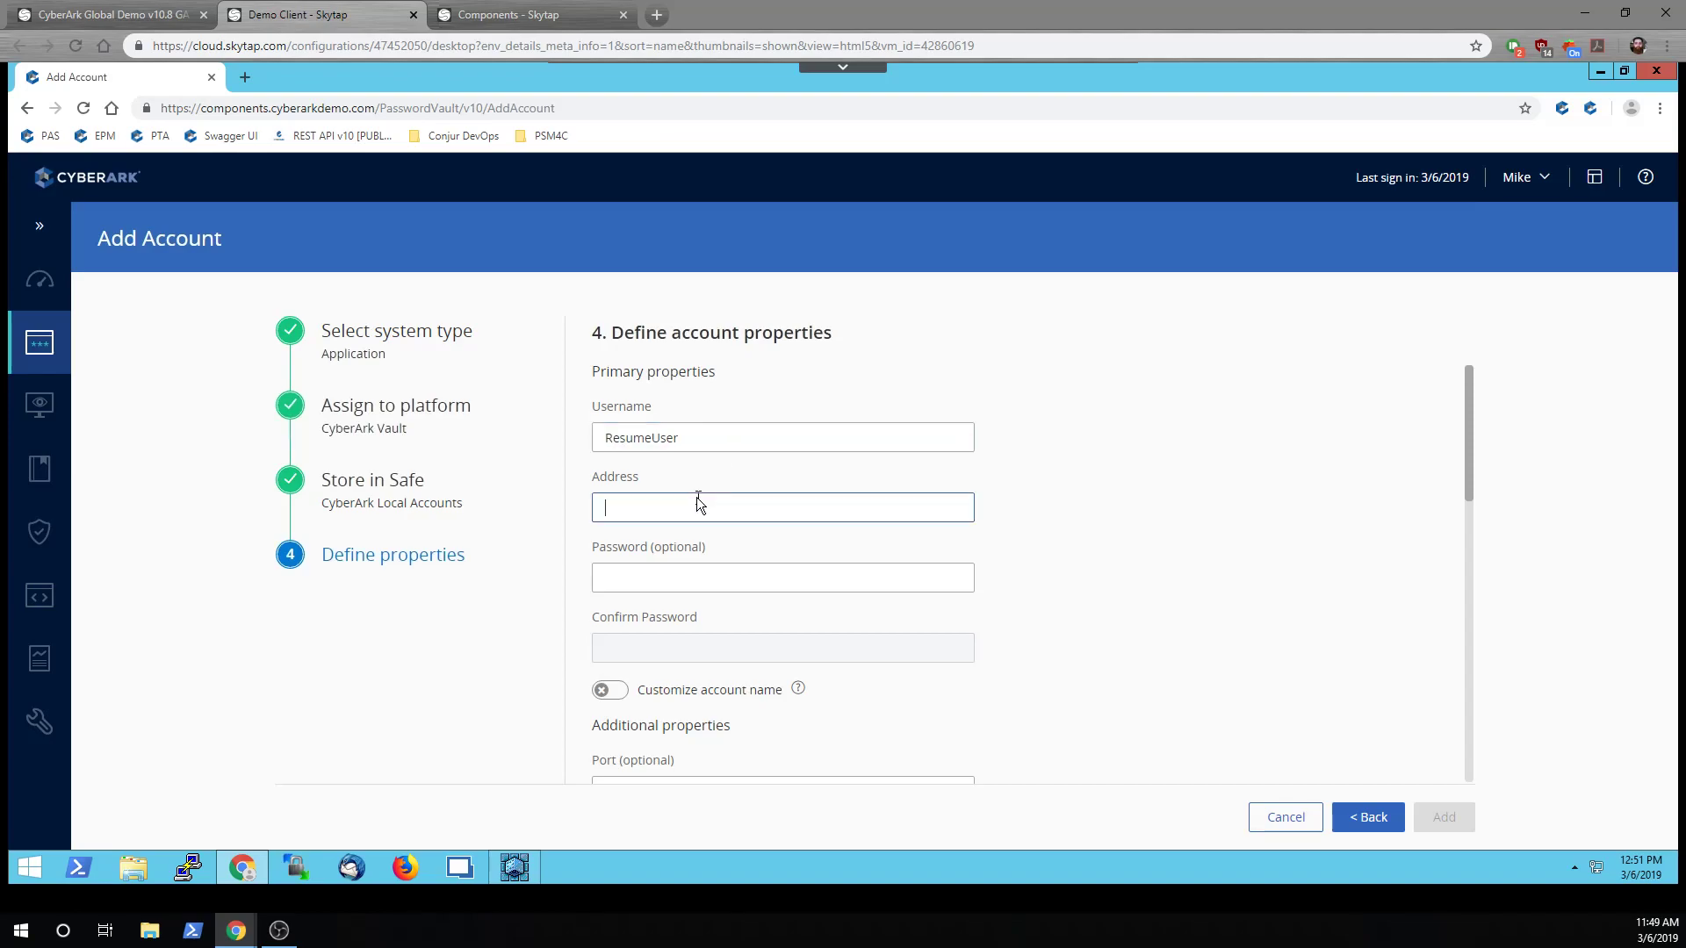
pyautogui.write('10.0.1.10')
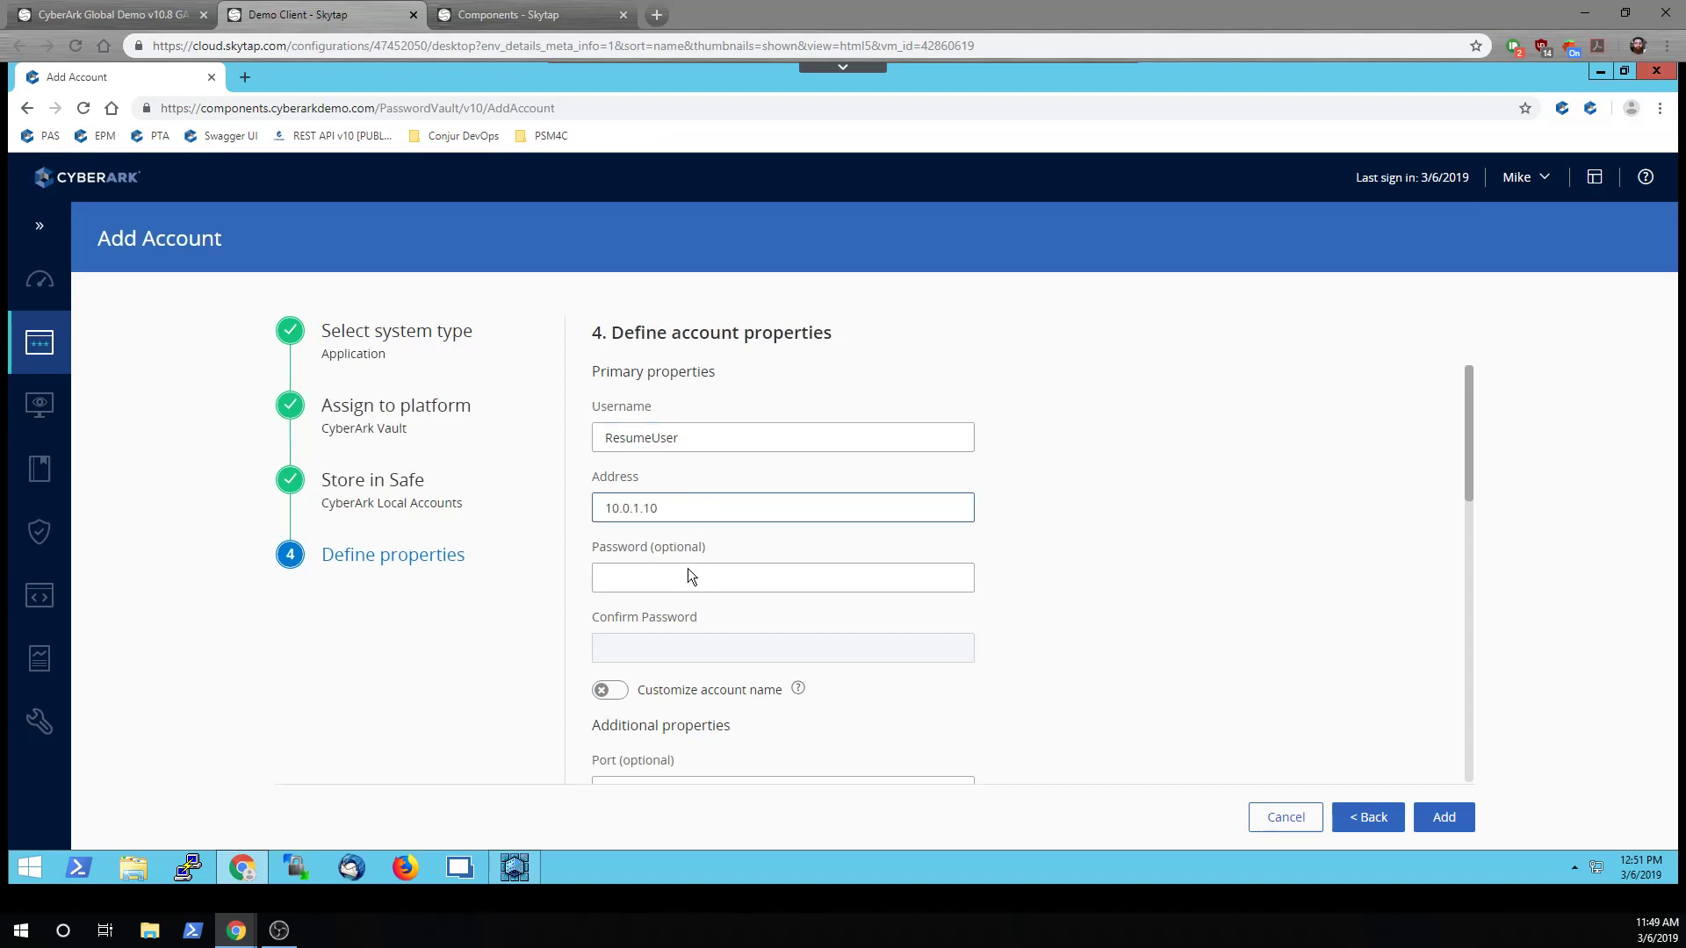
pyautogui.click(687, 568)
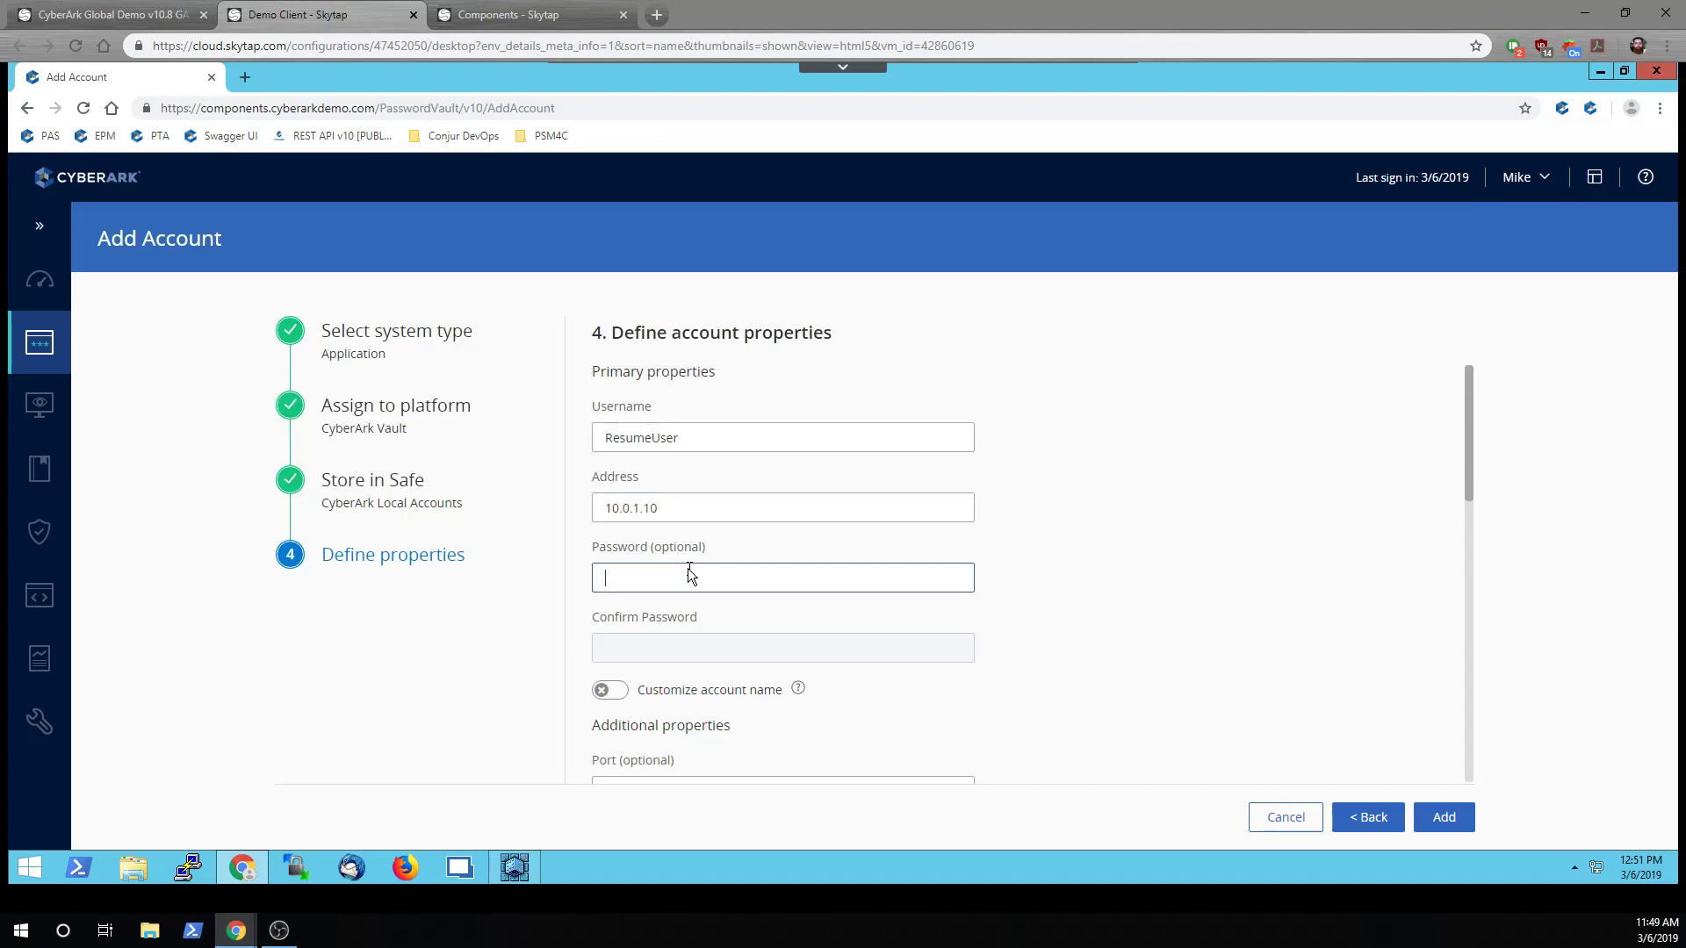
pyautogui.write('Cyberark1')
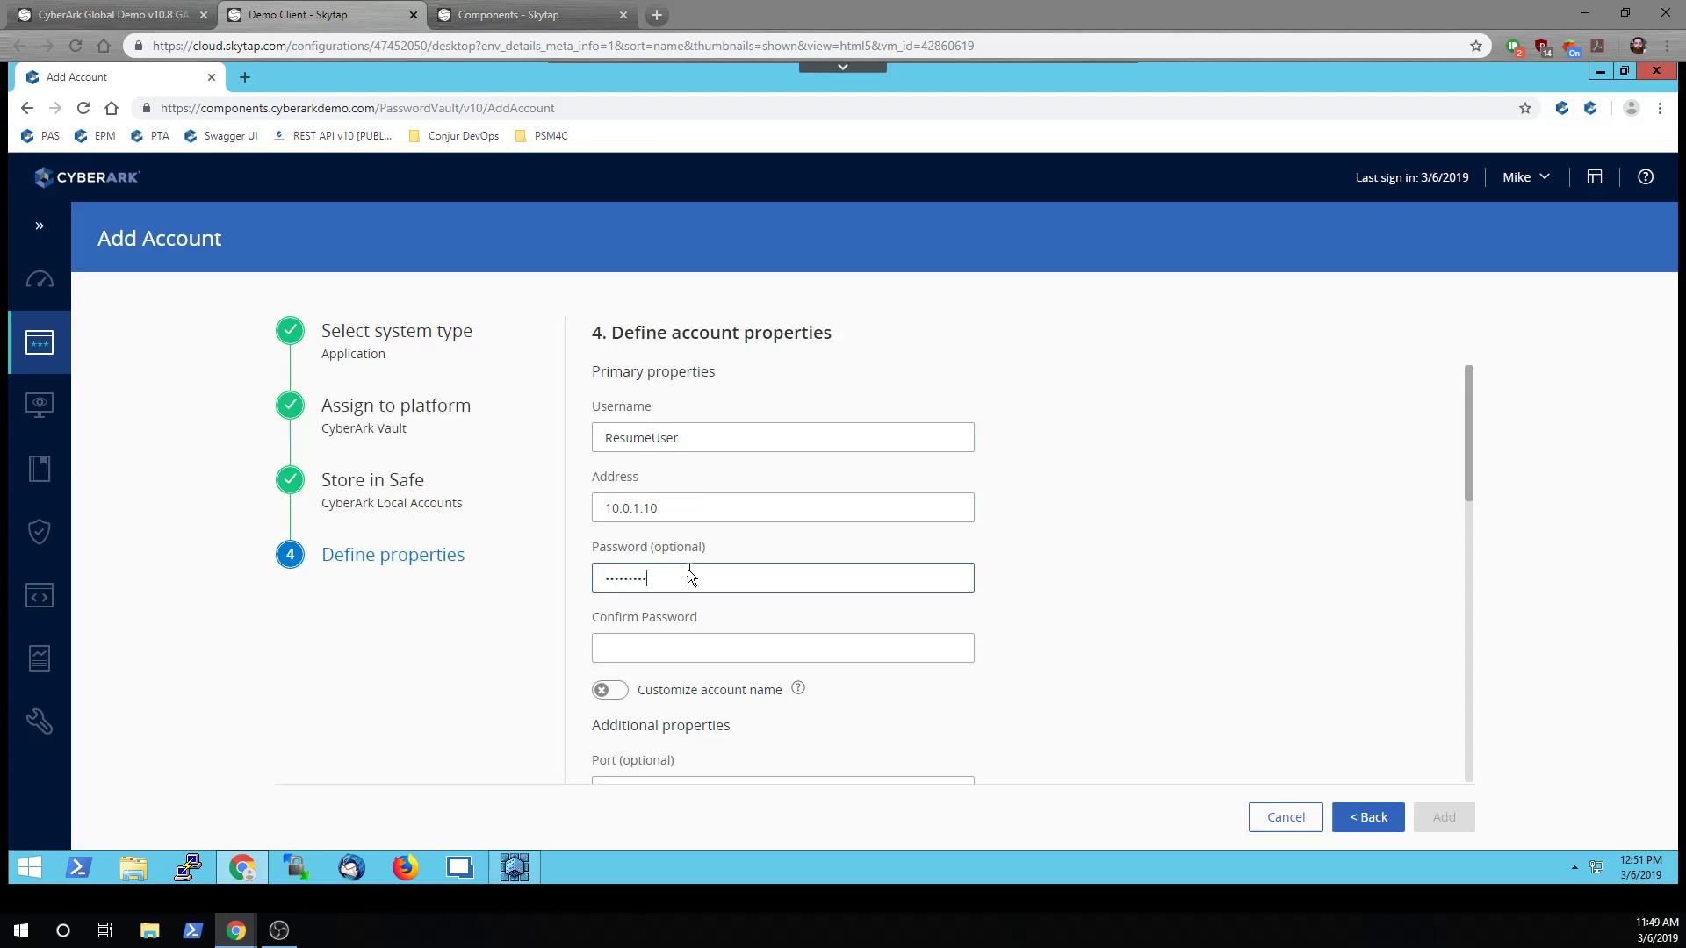
pyautogui.press('Tab')
pyautogui.write('Cyberark1')
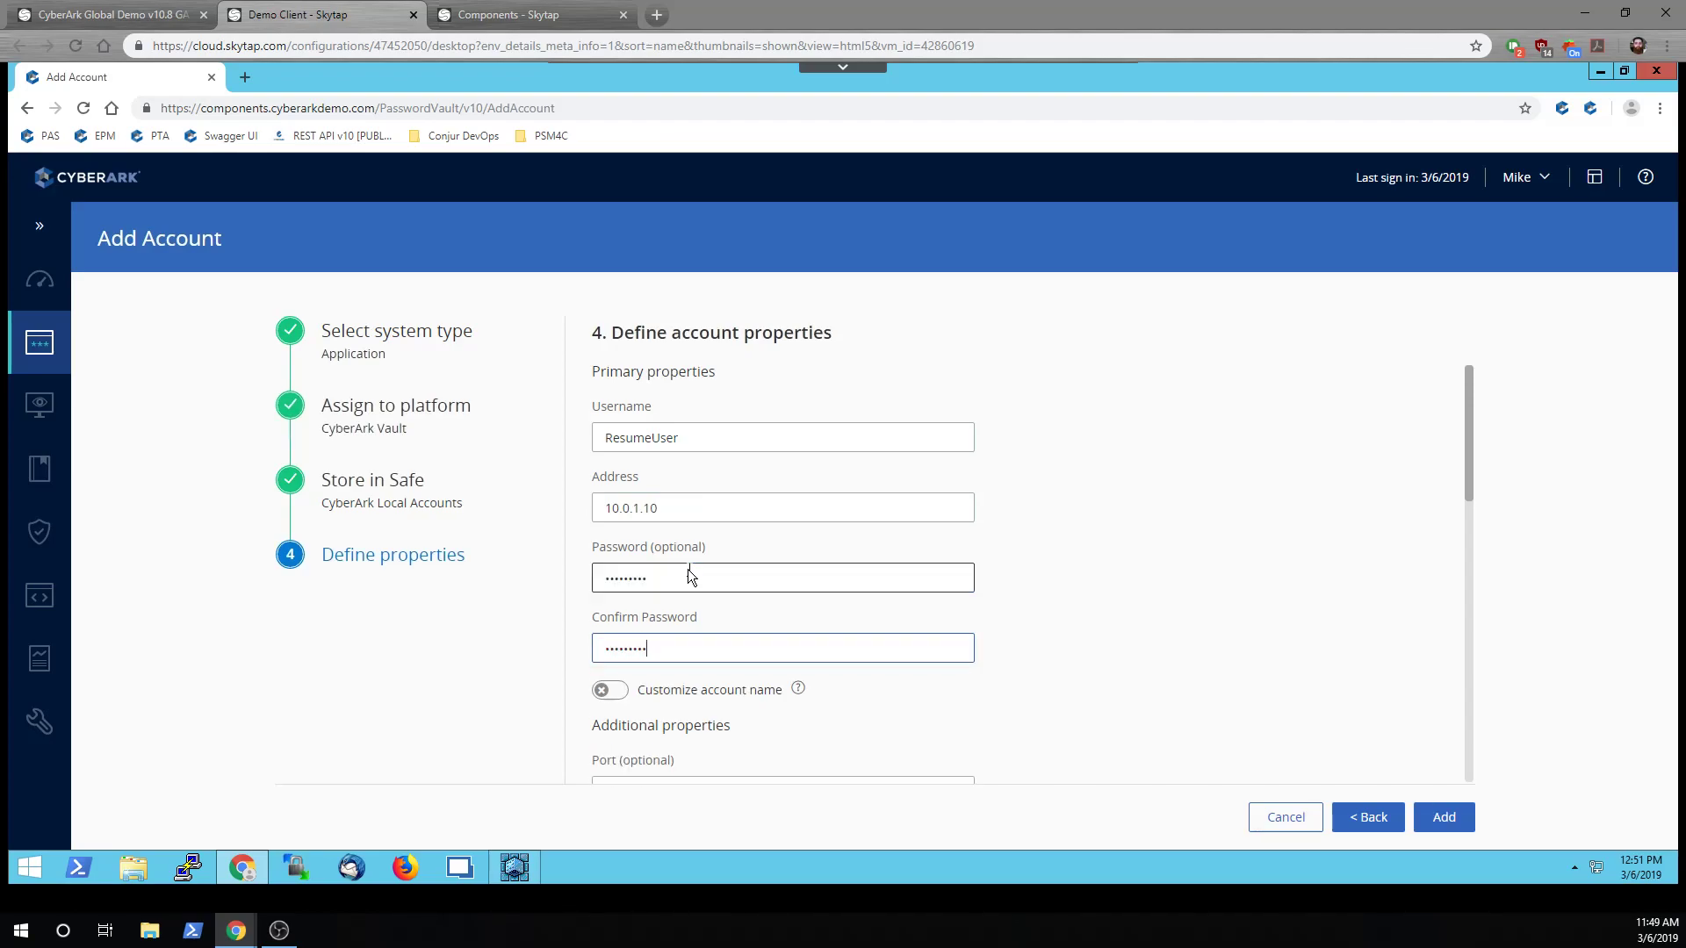
pyautogui.click(1445, 817)
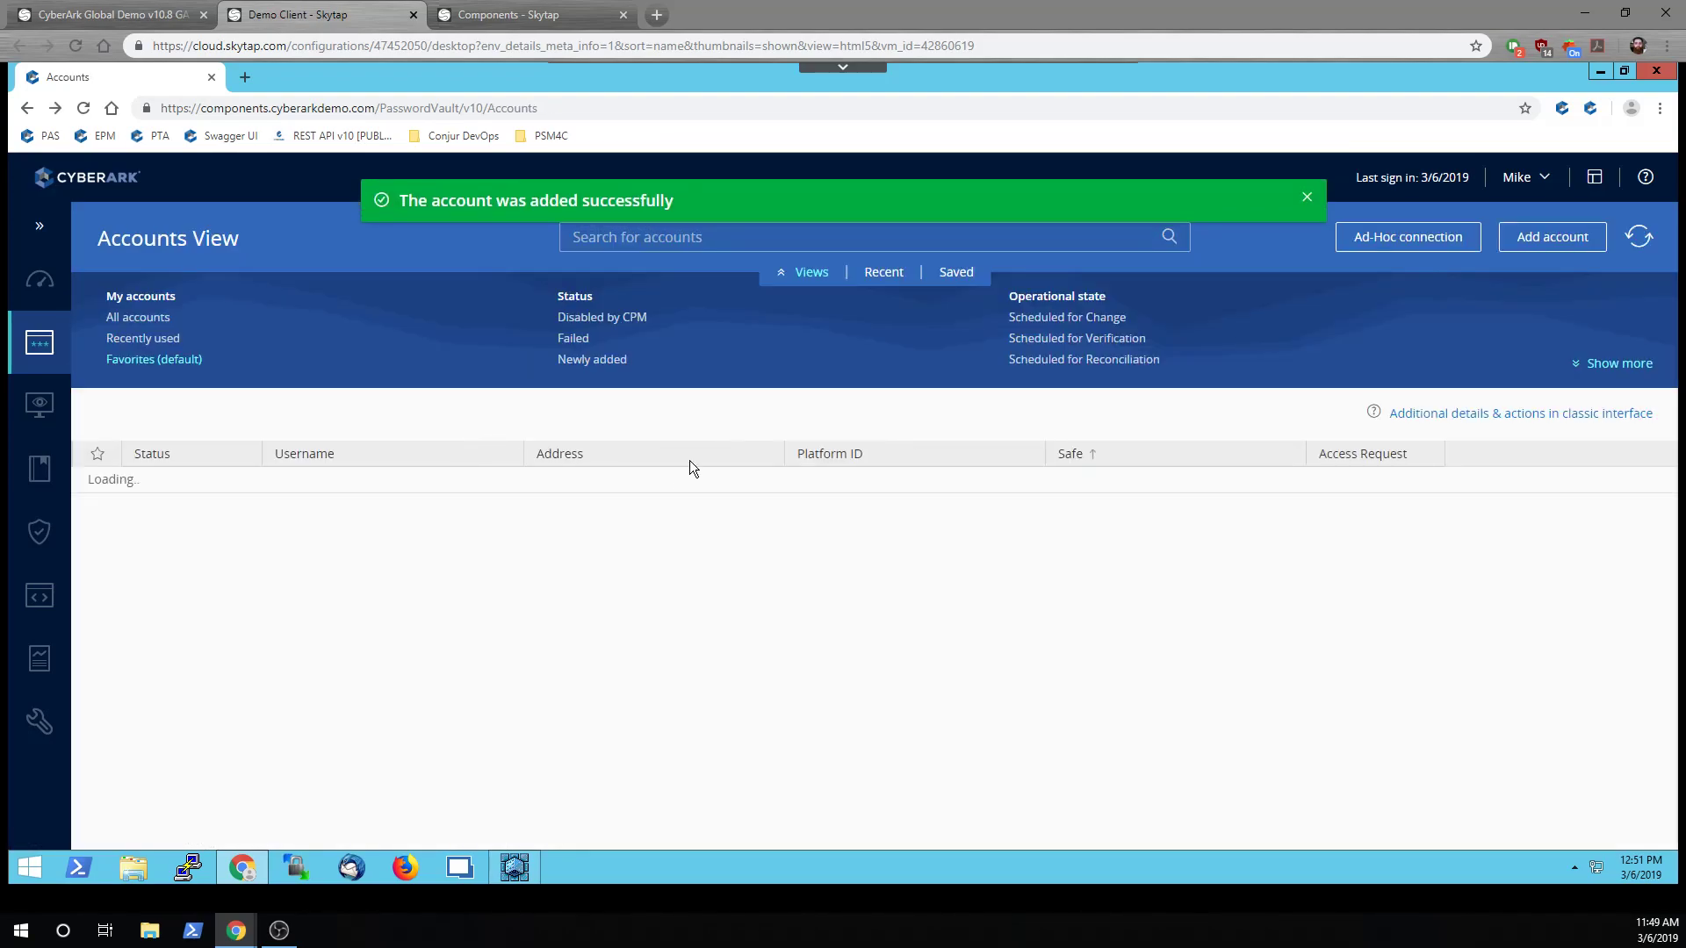
# Open the newly added ResumeUser account's details in the classic interface
pyautogui.click(590, 360)
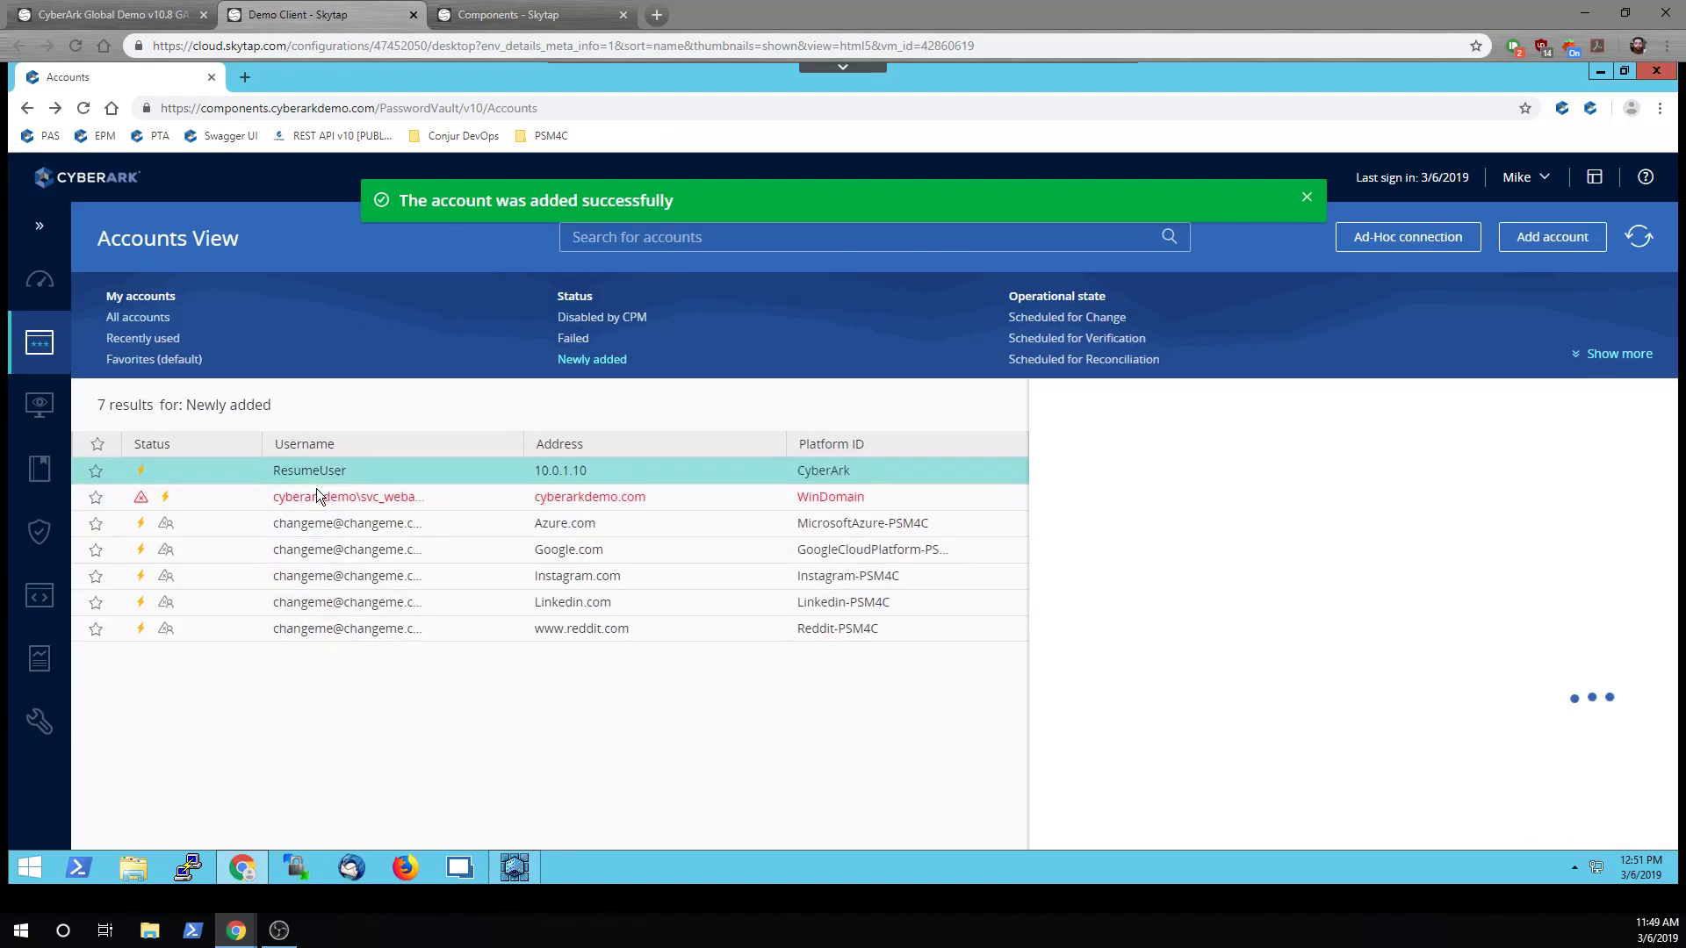
pyautogui.click(316, 488)
pyautogui.click(1388, 300)
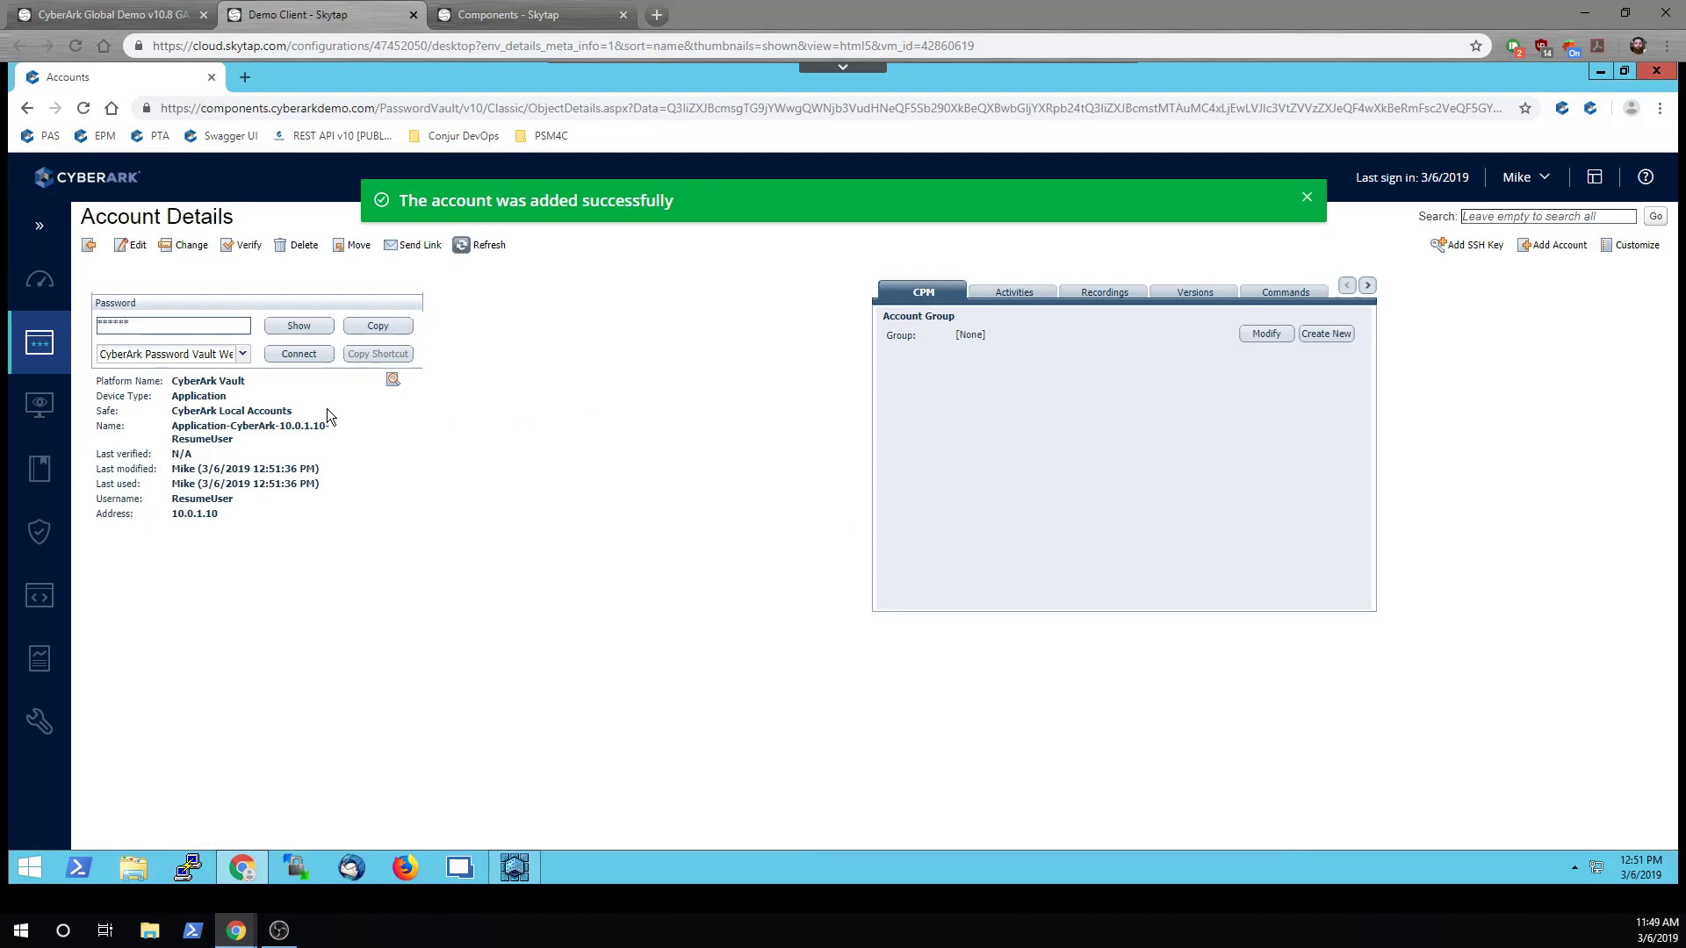
pyautogui.moveTo(173, 426); pyautogui.dragTo(236, 439)
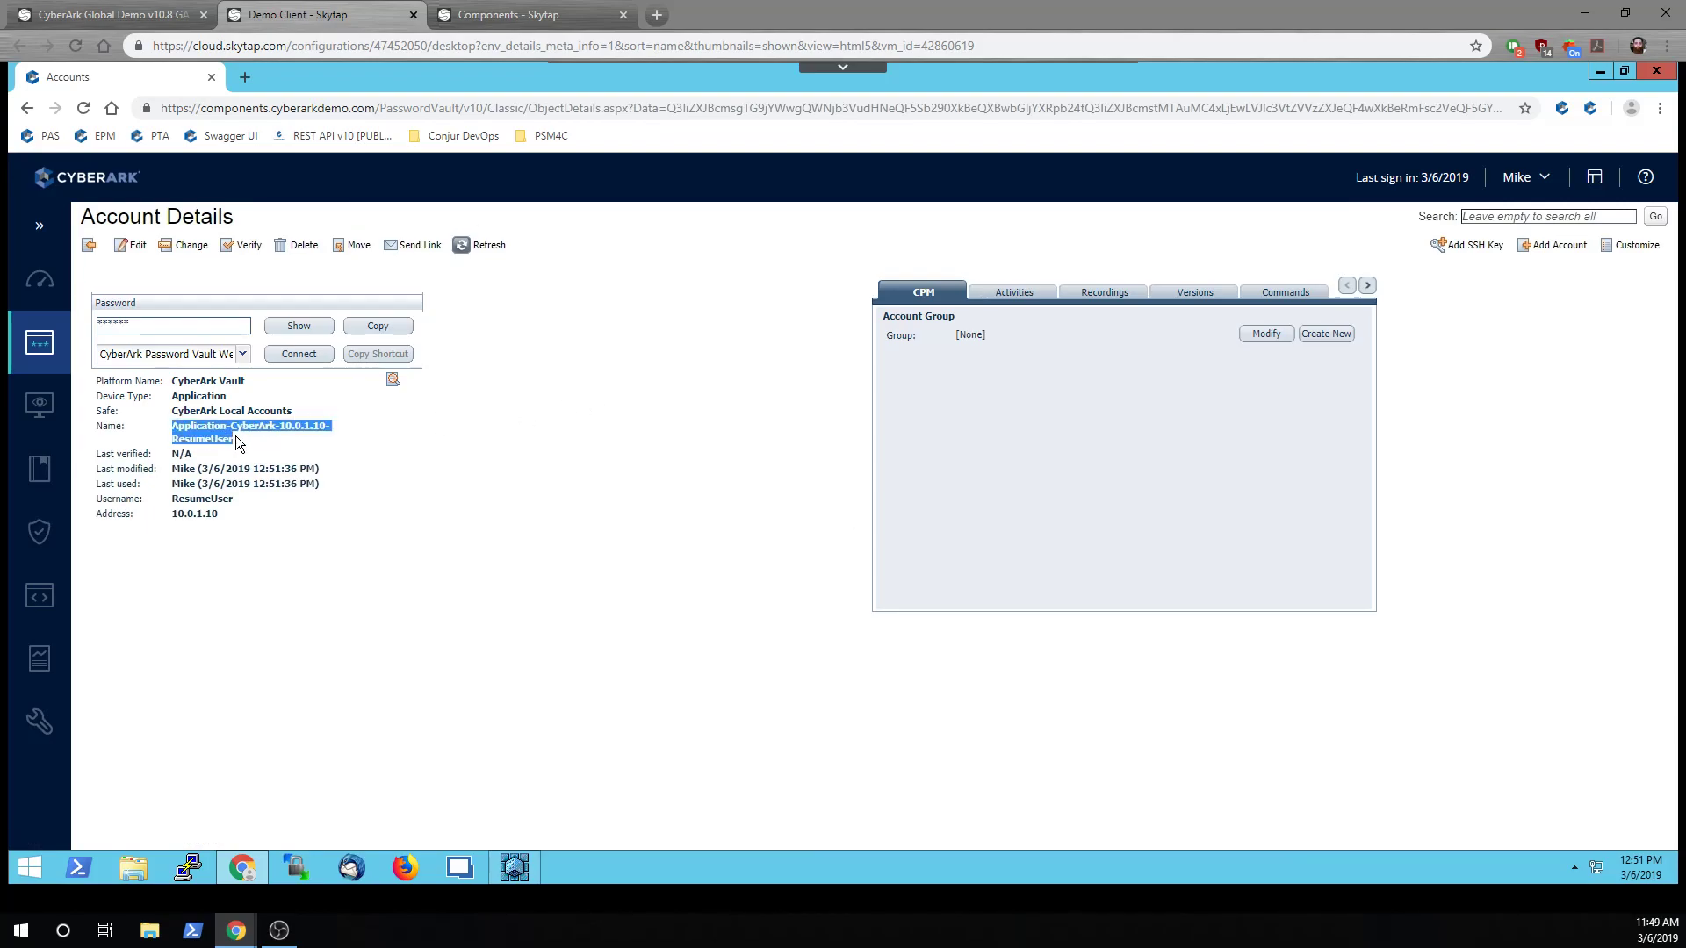
# Have the CPM change the account's password immediately, then open the account for editing
pyautogui.click(186, 245)
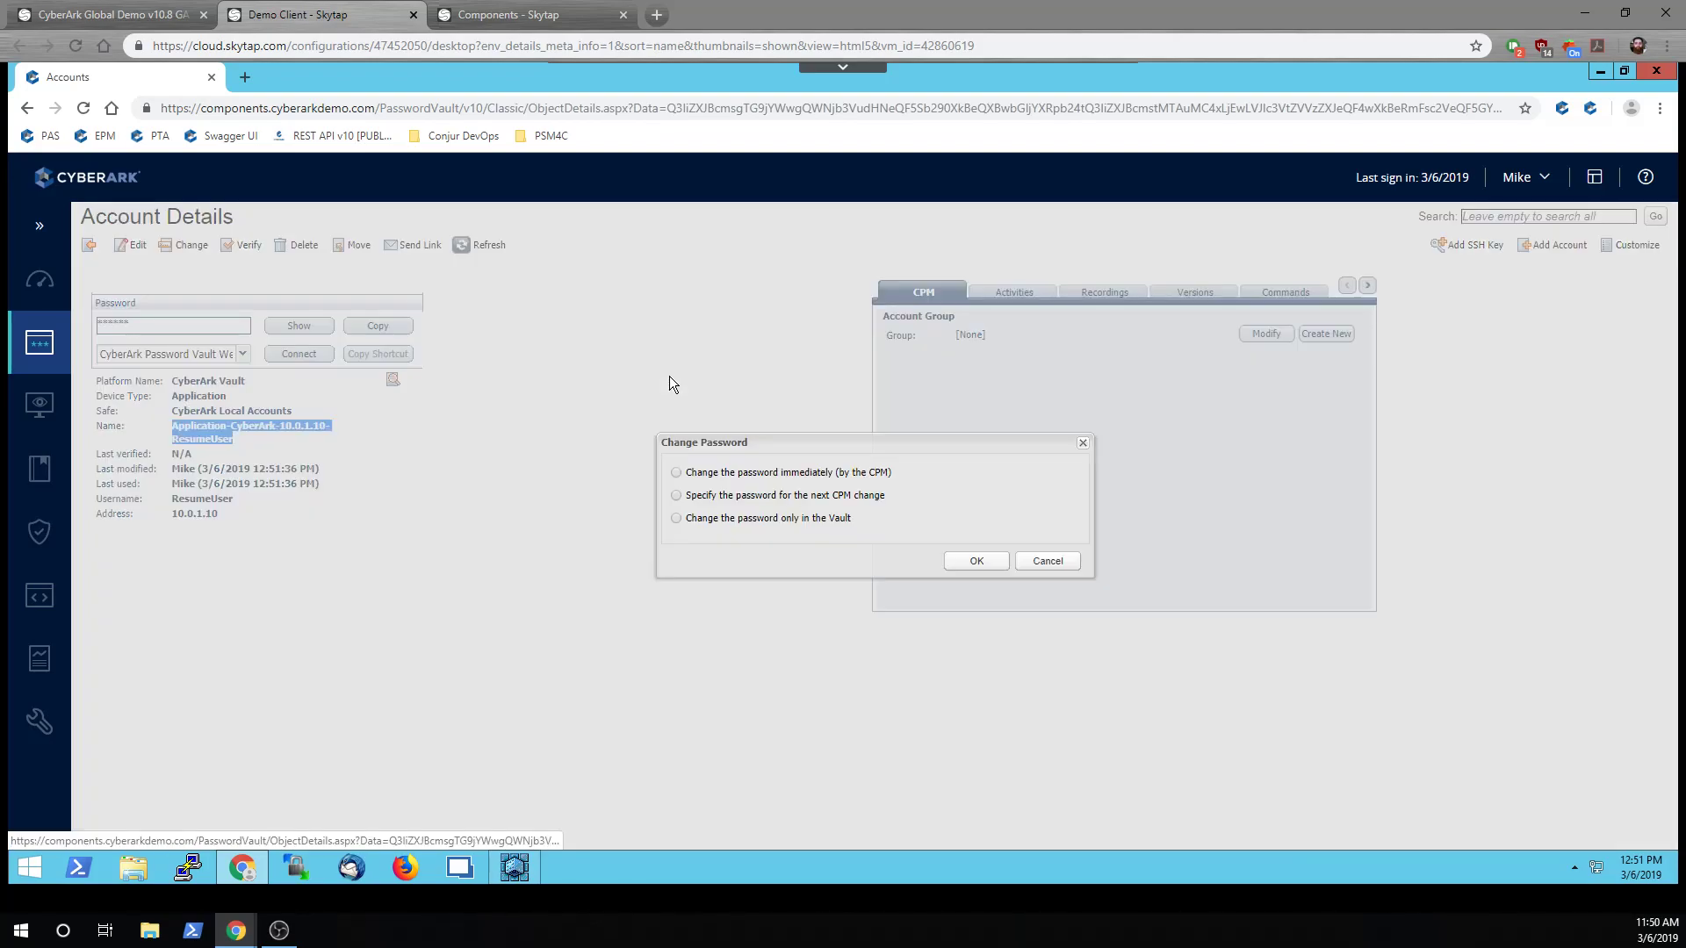
pyautogui.click(781, 473)
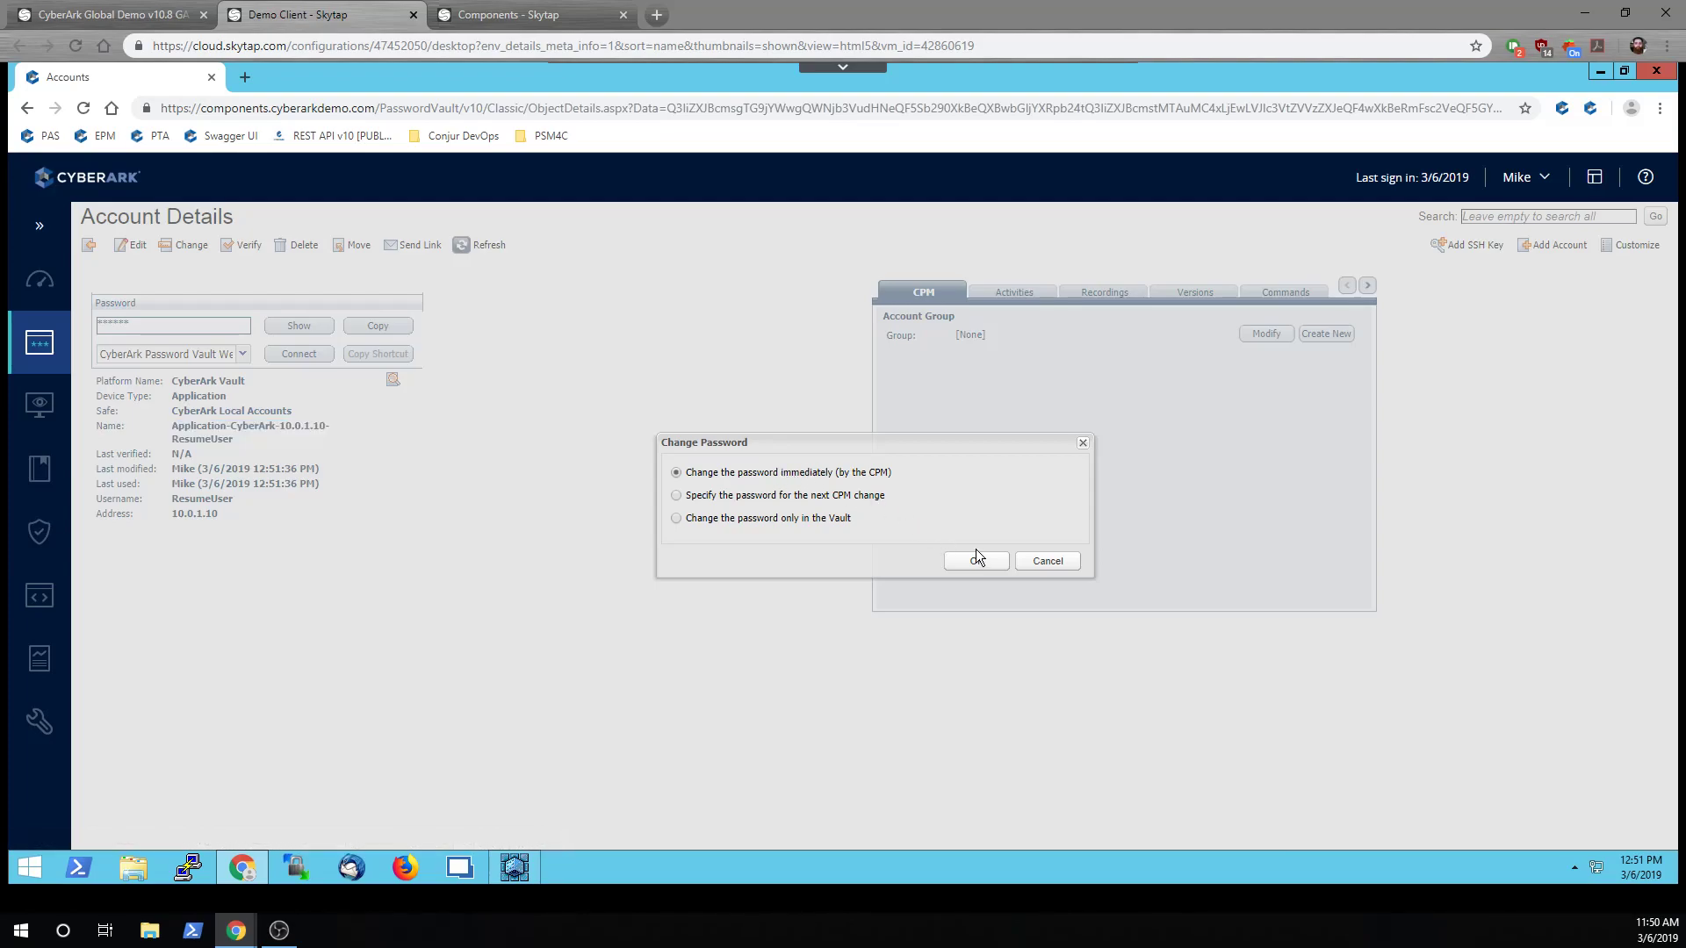
pyautogui.click(977, 561)
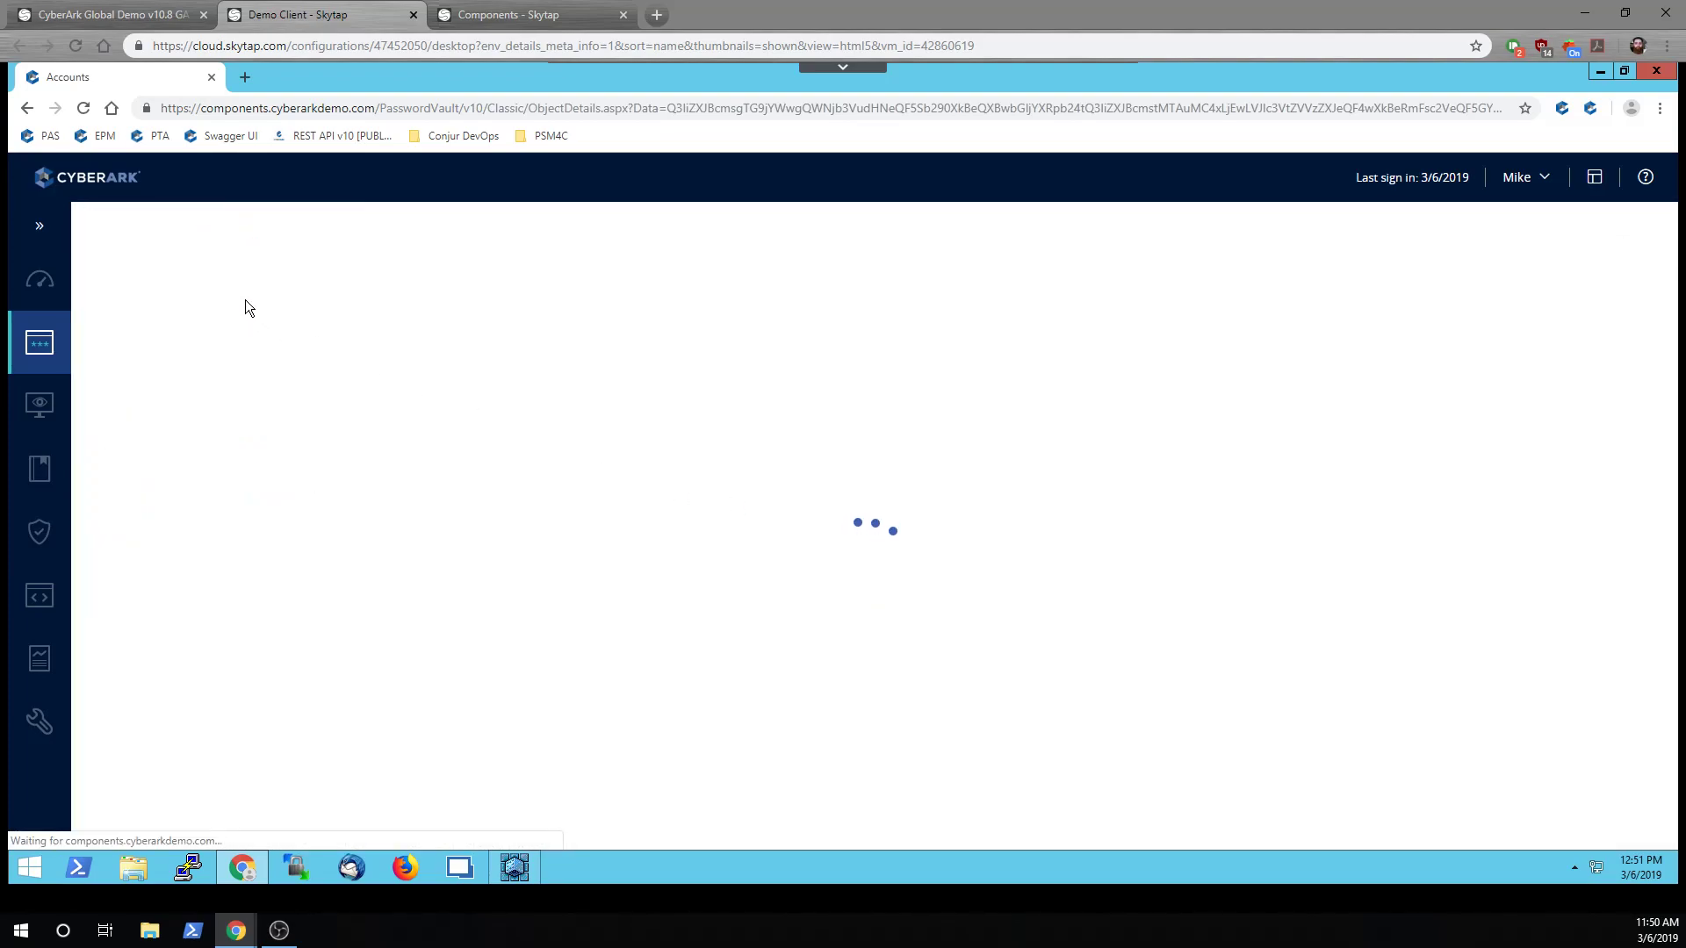
pyautogui.click(120, 247)
# Change the account's name to UserUnlock in the advanced section, save, and switch to the Components VM
pyautogui.click(149, 630)
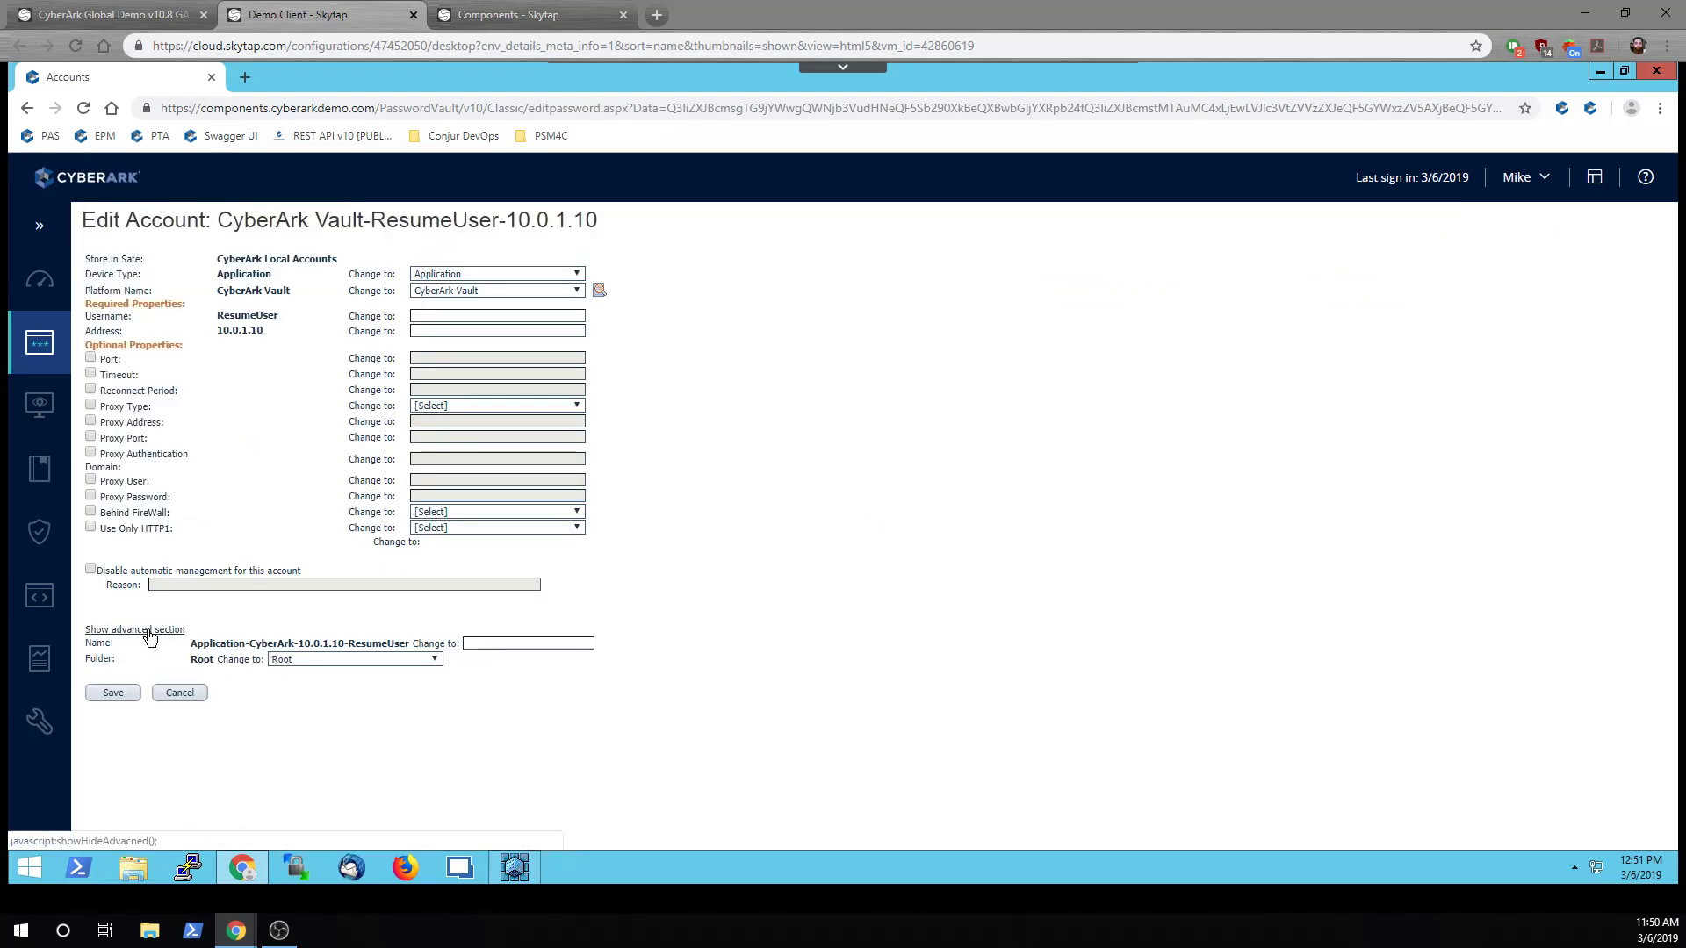
pyautogui.click(508, 645)
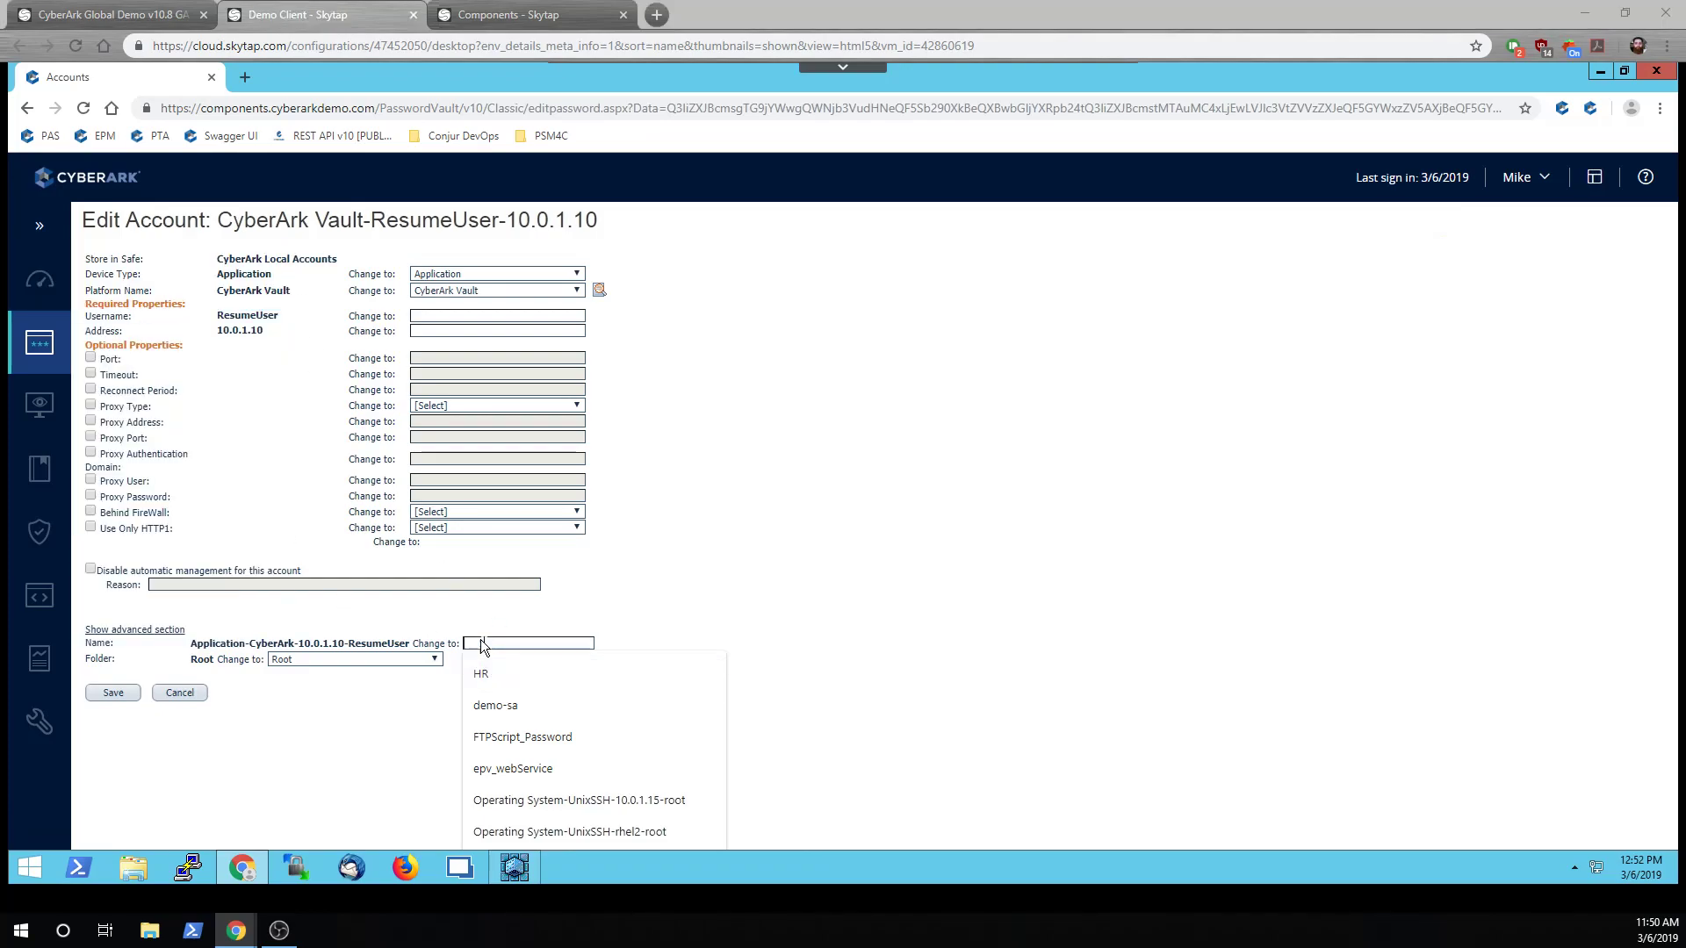
pyautogui.write('Us')
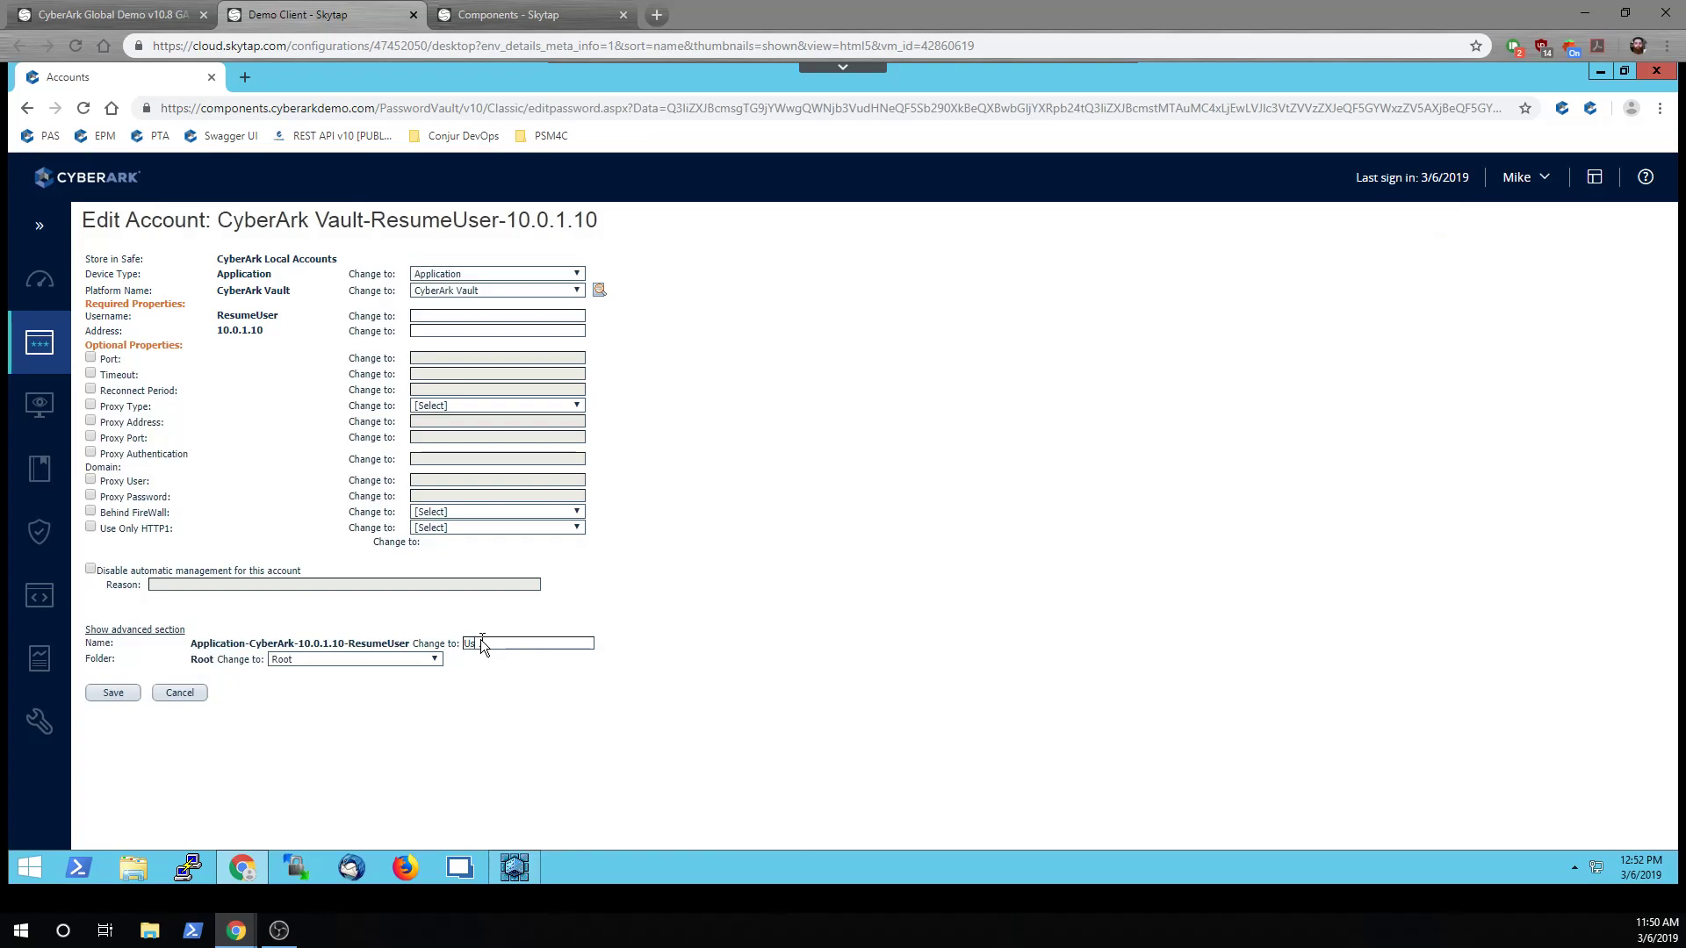
pyautogui.write('erUnlock')
pyautogui.click(113, 693)
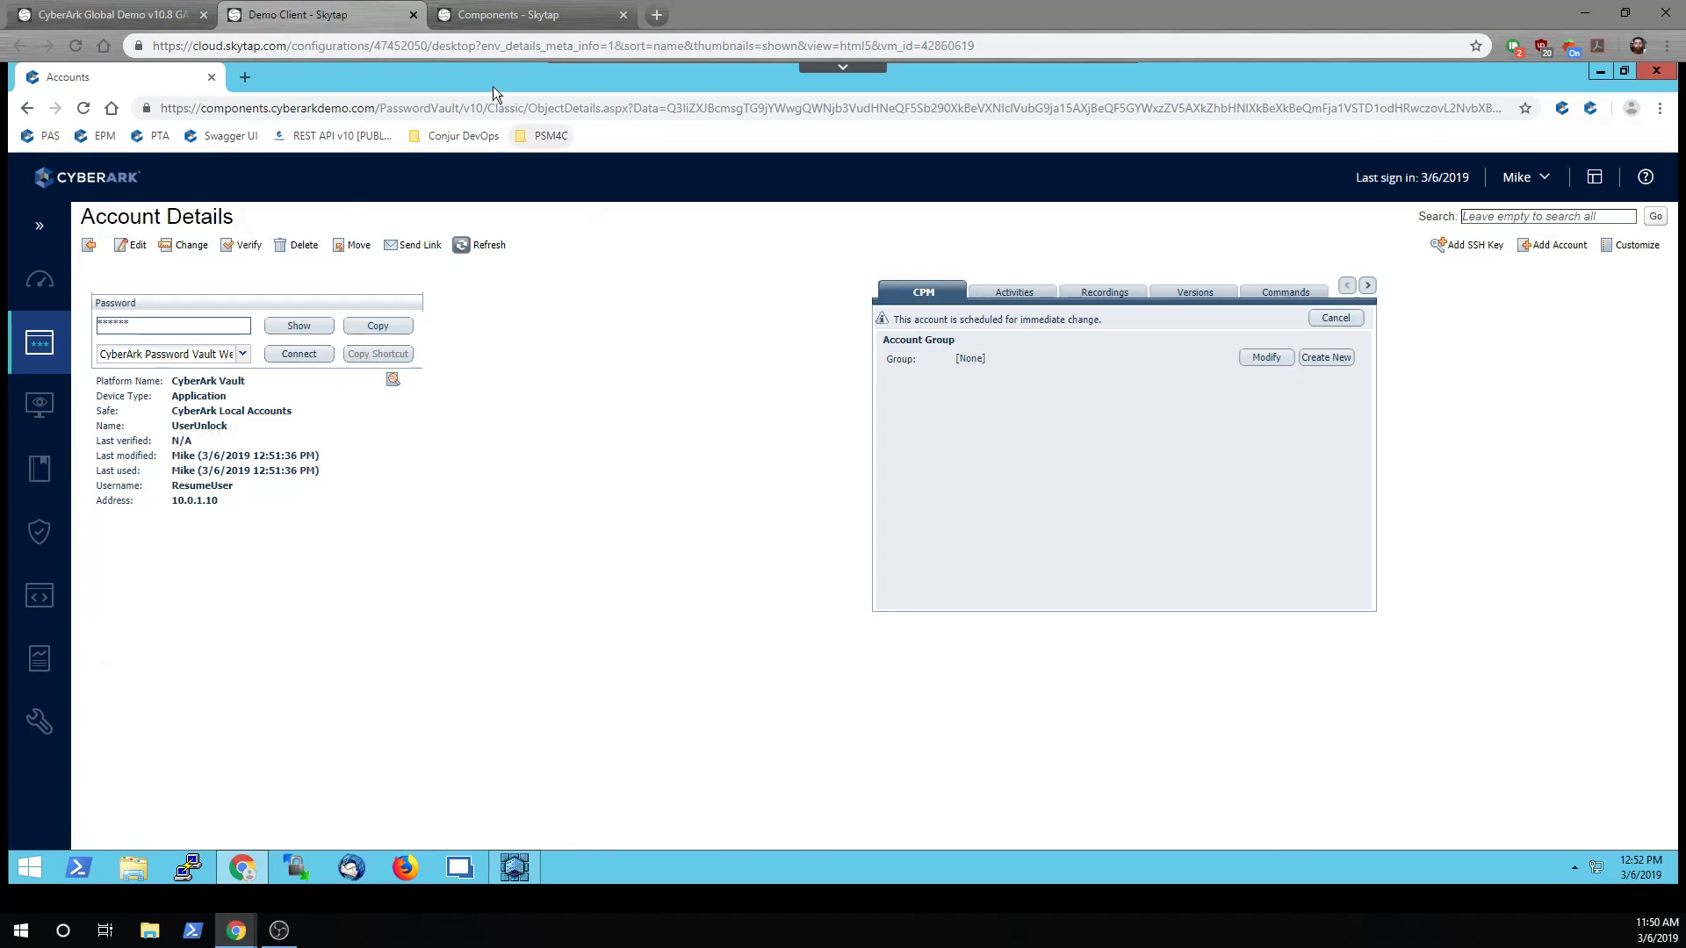
pyautogui.click(477, 18)
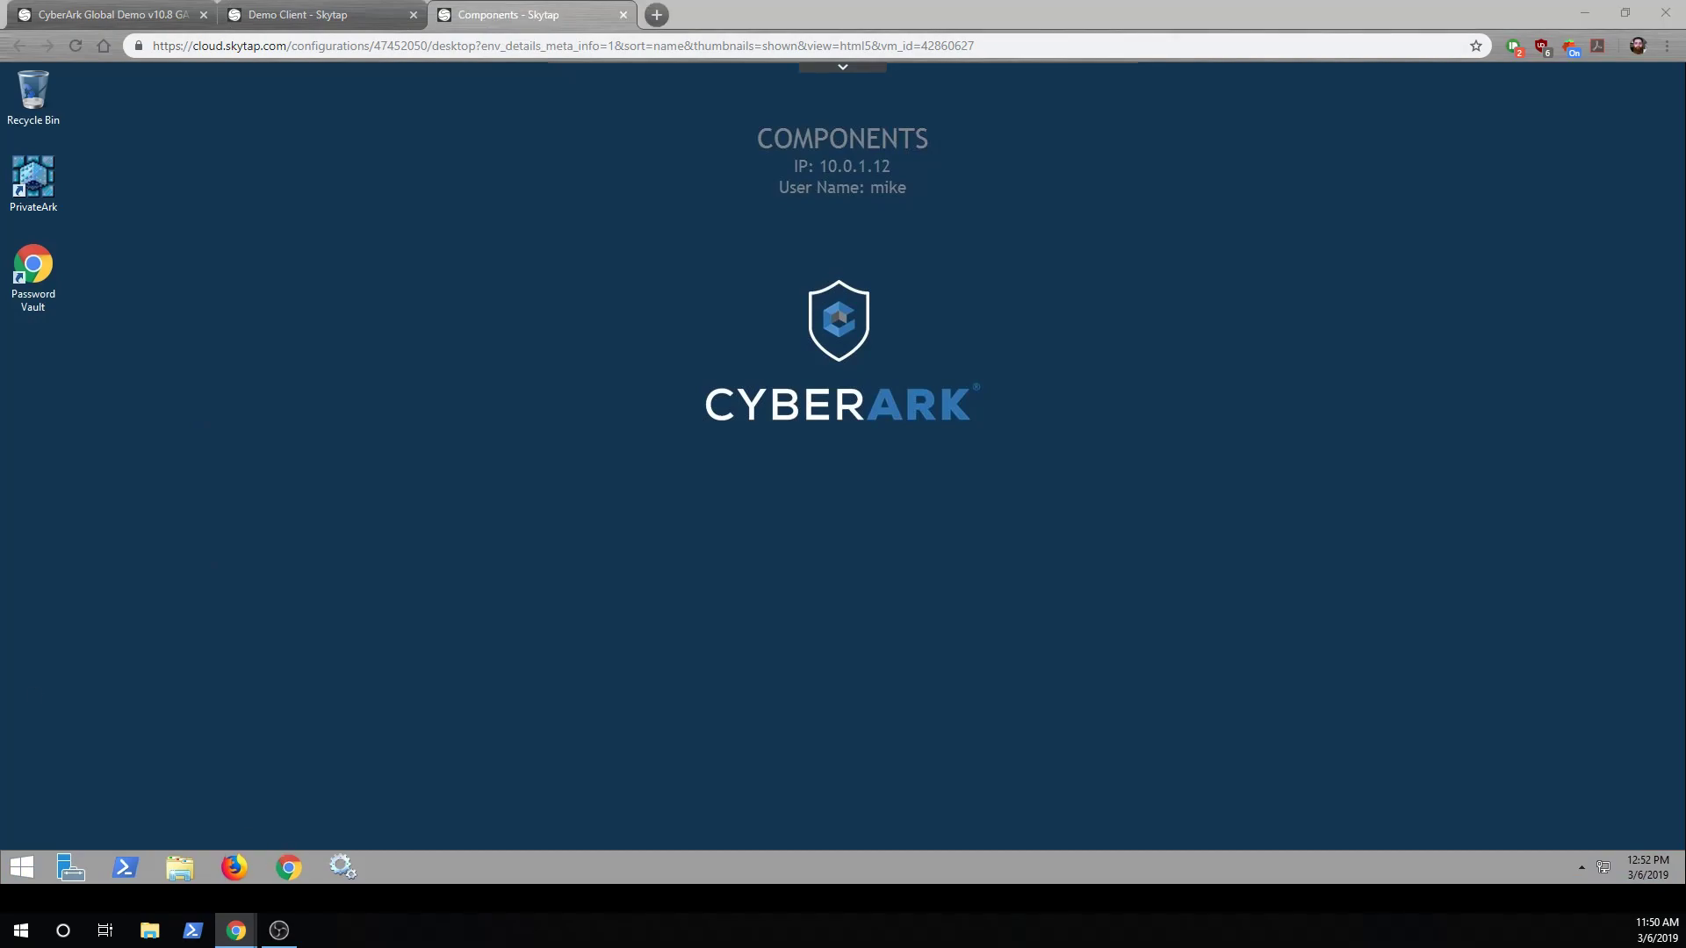
# From Chrome, download EPV-Resume-User as a ZIP and reveal EPV-Resume-User-master.zip in Downloads
pyautogui.click(297, 878)
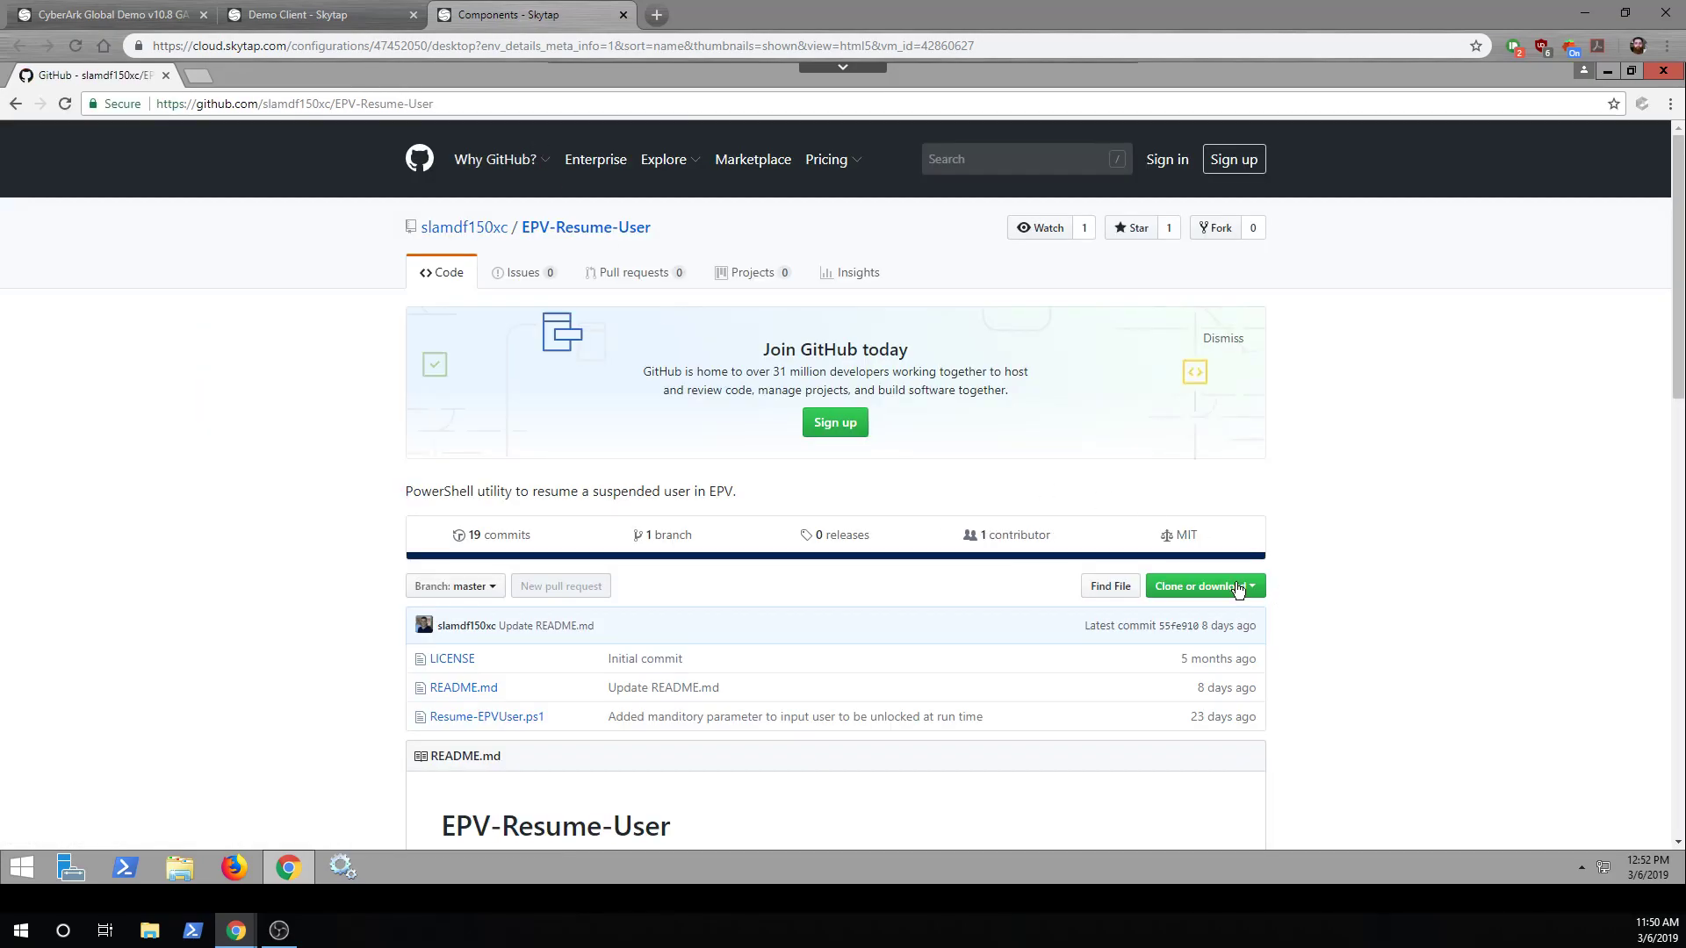
pyautogui.click(1237, 587)
pyautogui.click(1168, 741)
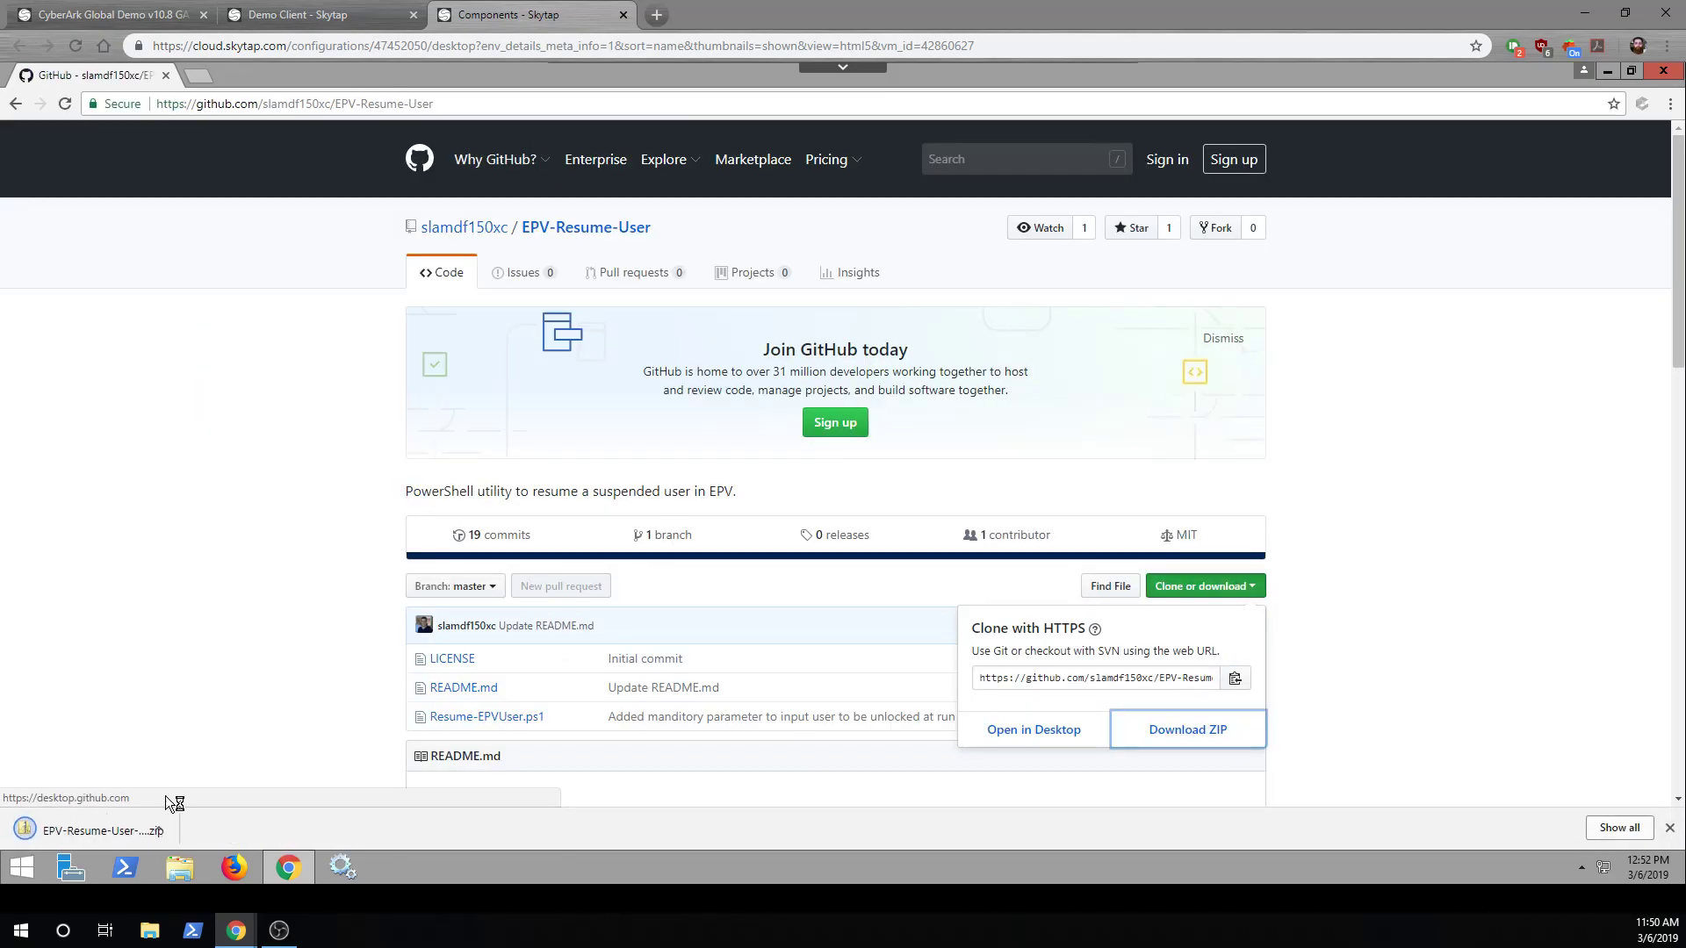
pyautogui.click(181, 830)
pyautogui.click(230, 770)
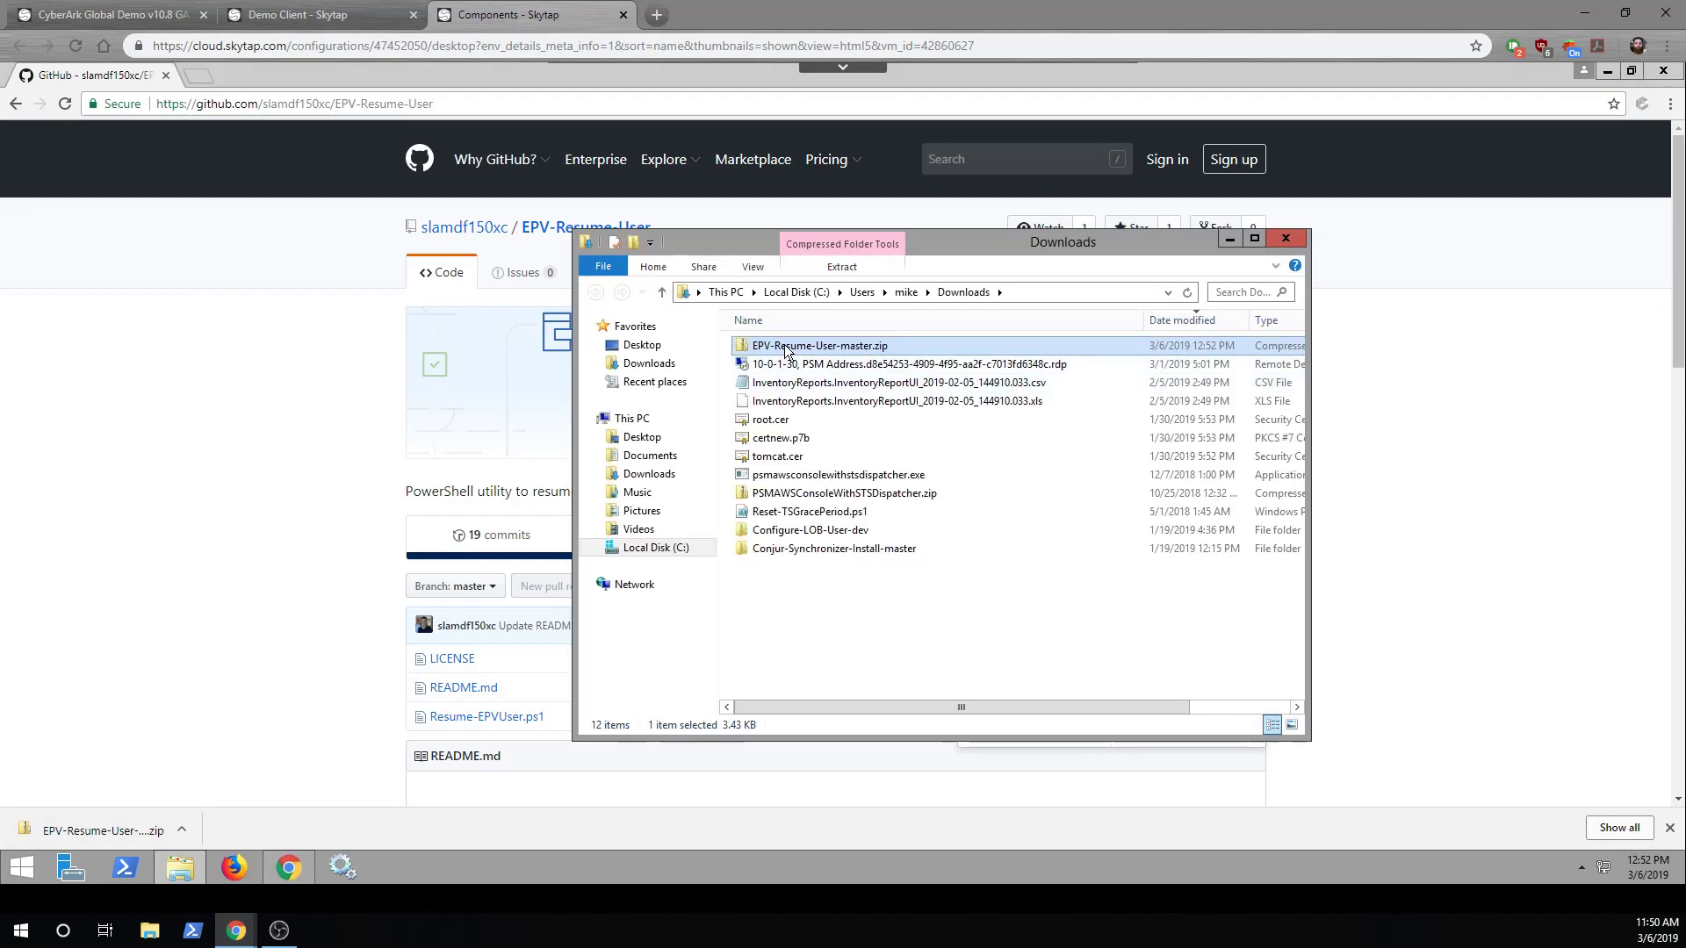
# Extract EPV-Resume-User-master.zip to the user's Desktop folder, then close the Downloads window and Chrome
pyautogui.rightClick(785, 346)
pyautogui.click(818, 400)
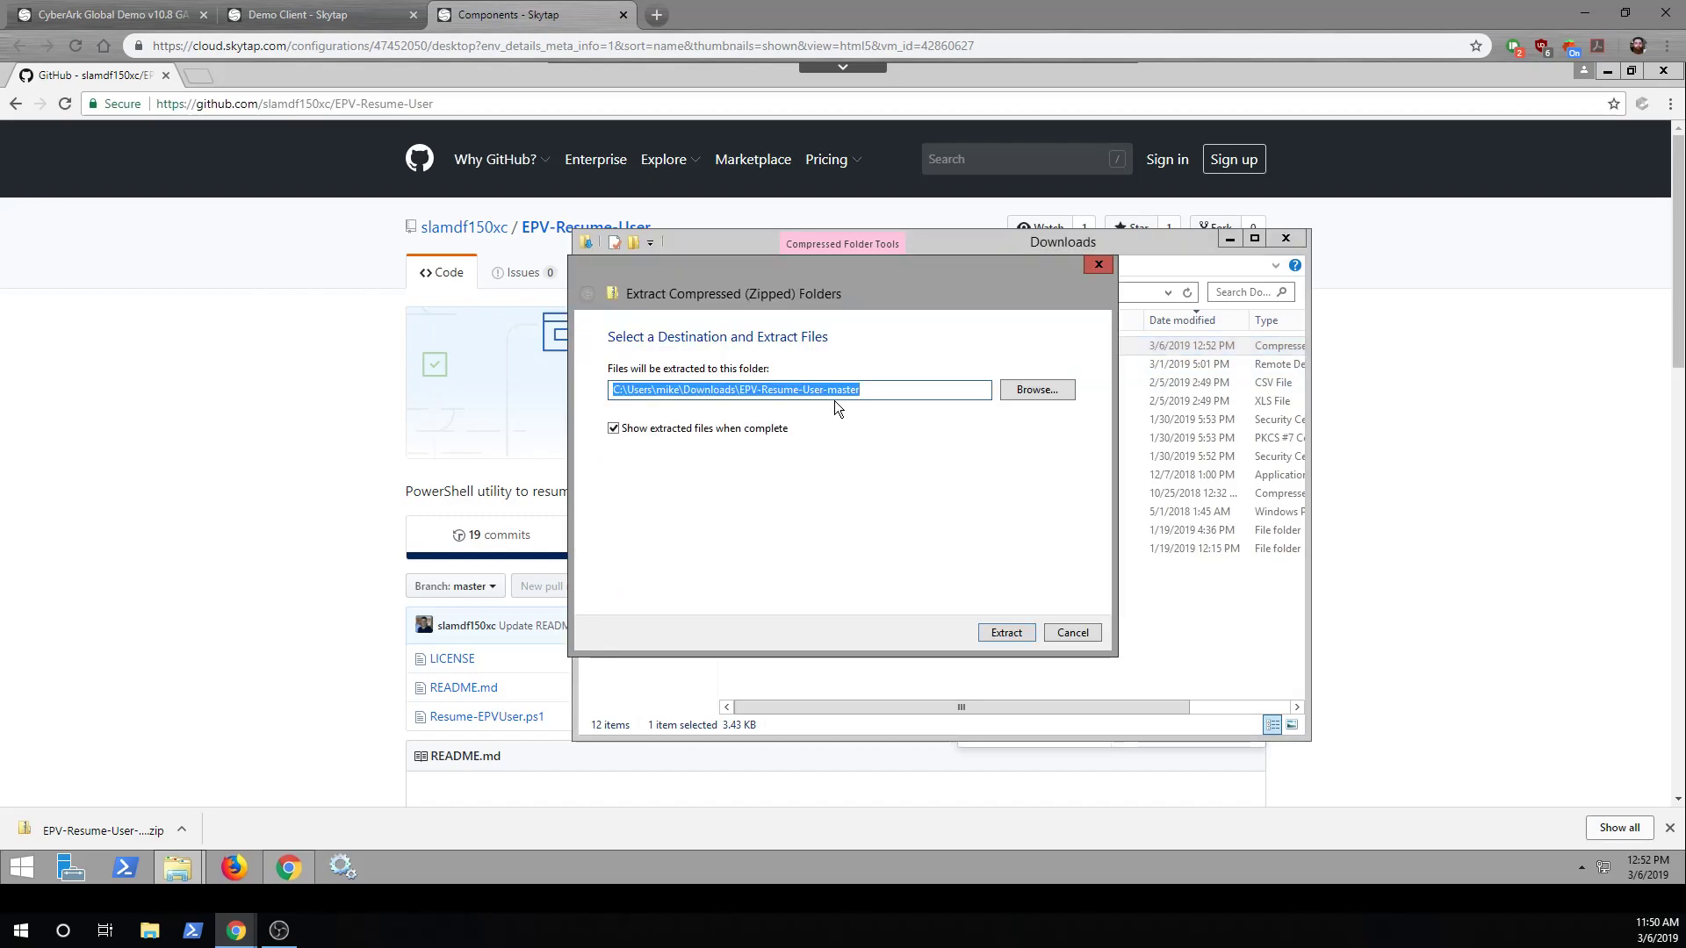
pyautogui.keyDown('shift'); pyautogui.click(707, 403); pyautogui.keyUp('shift')
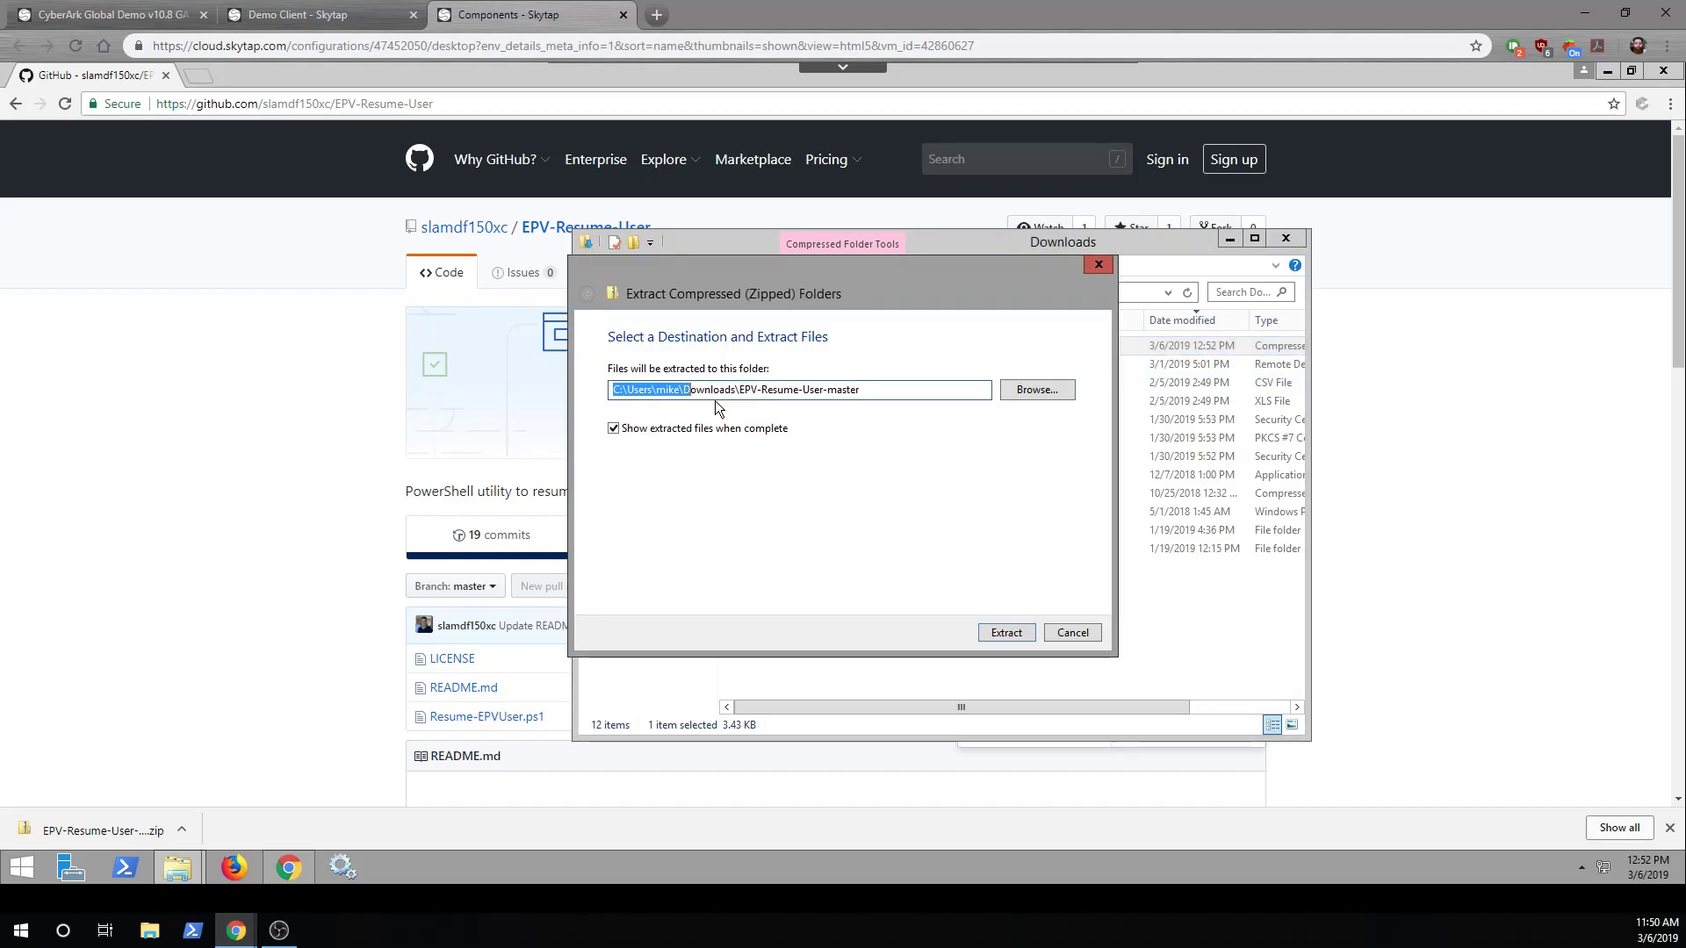
pyautogui.press('Right')
pyautogui.hotkey('shift', 'End')
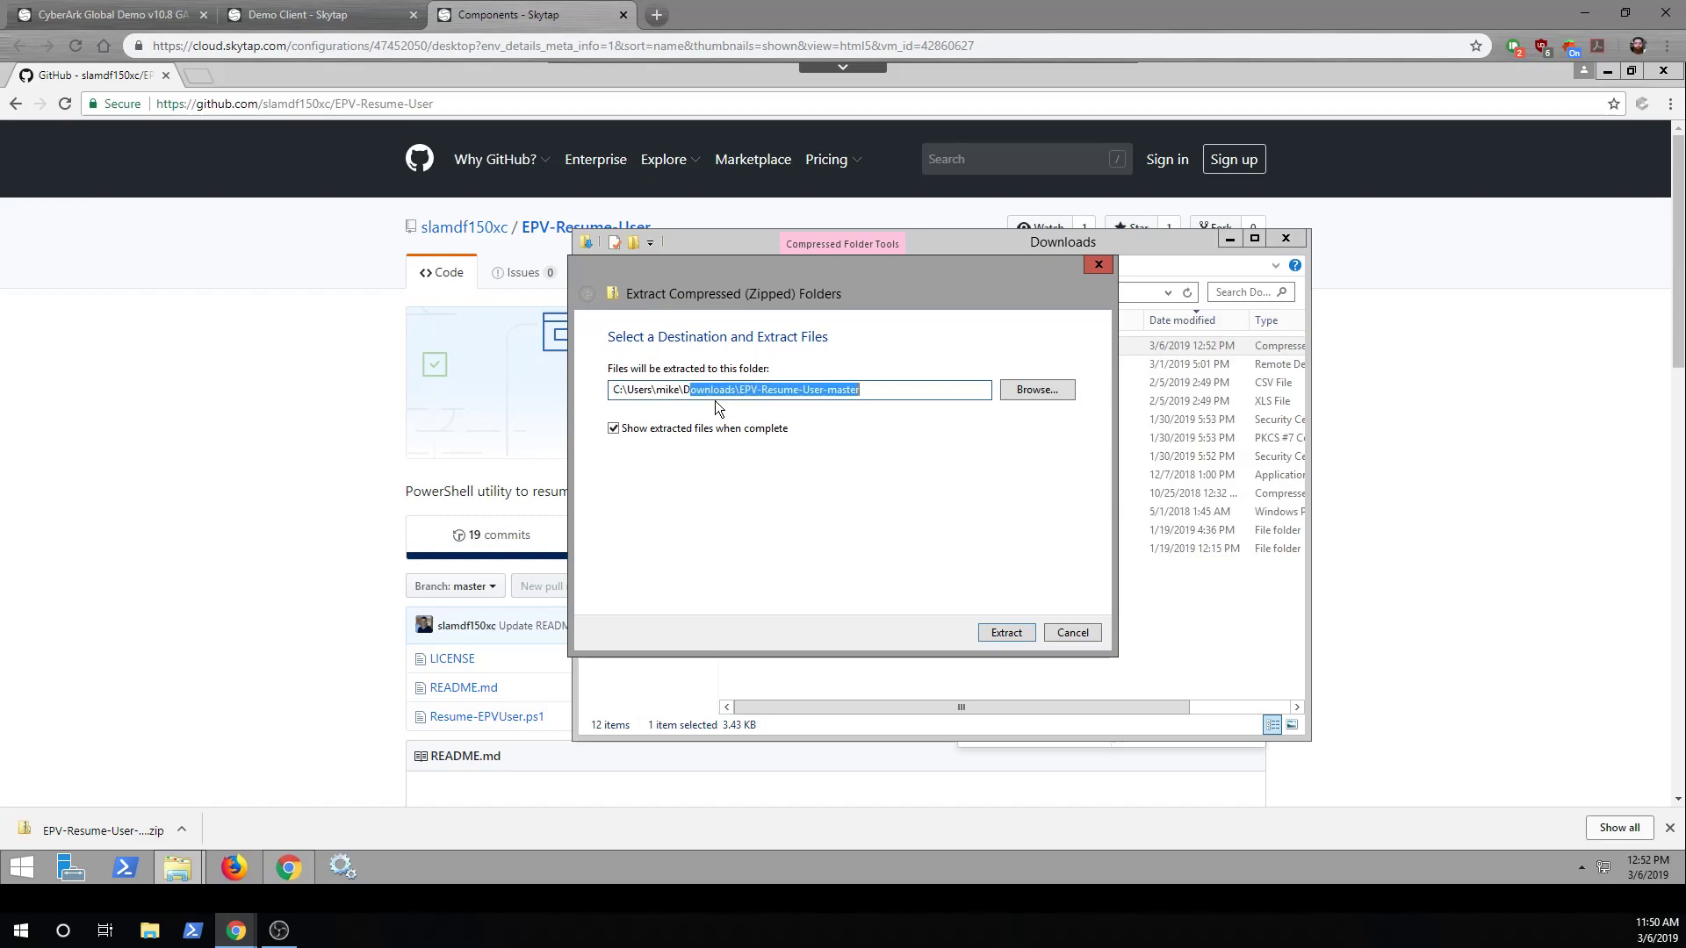
pyautogui.write('ers\\mike\\De')
pyautogui.press('Down')
pyautogui.press('Tab')
pyautogui.press('Tab')
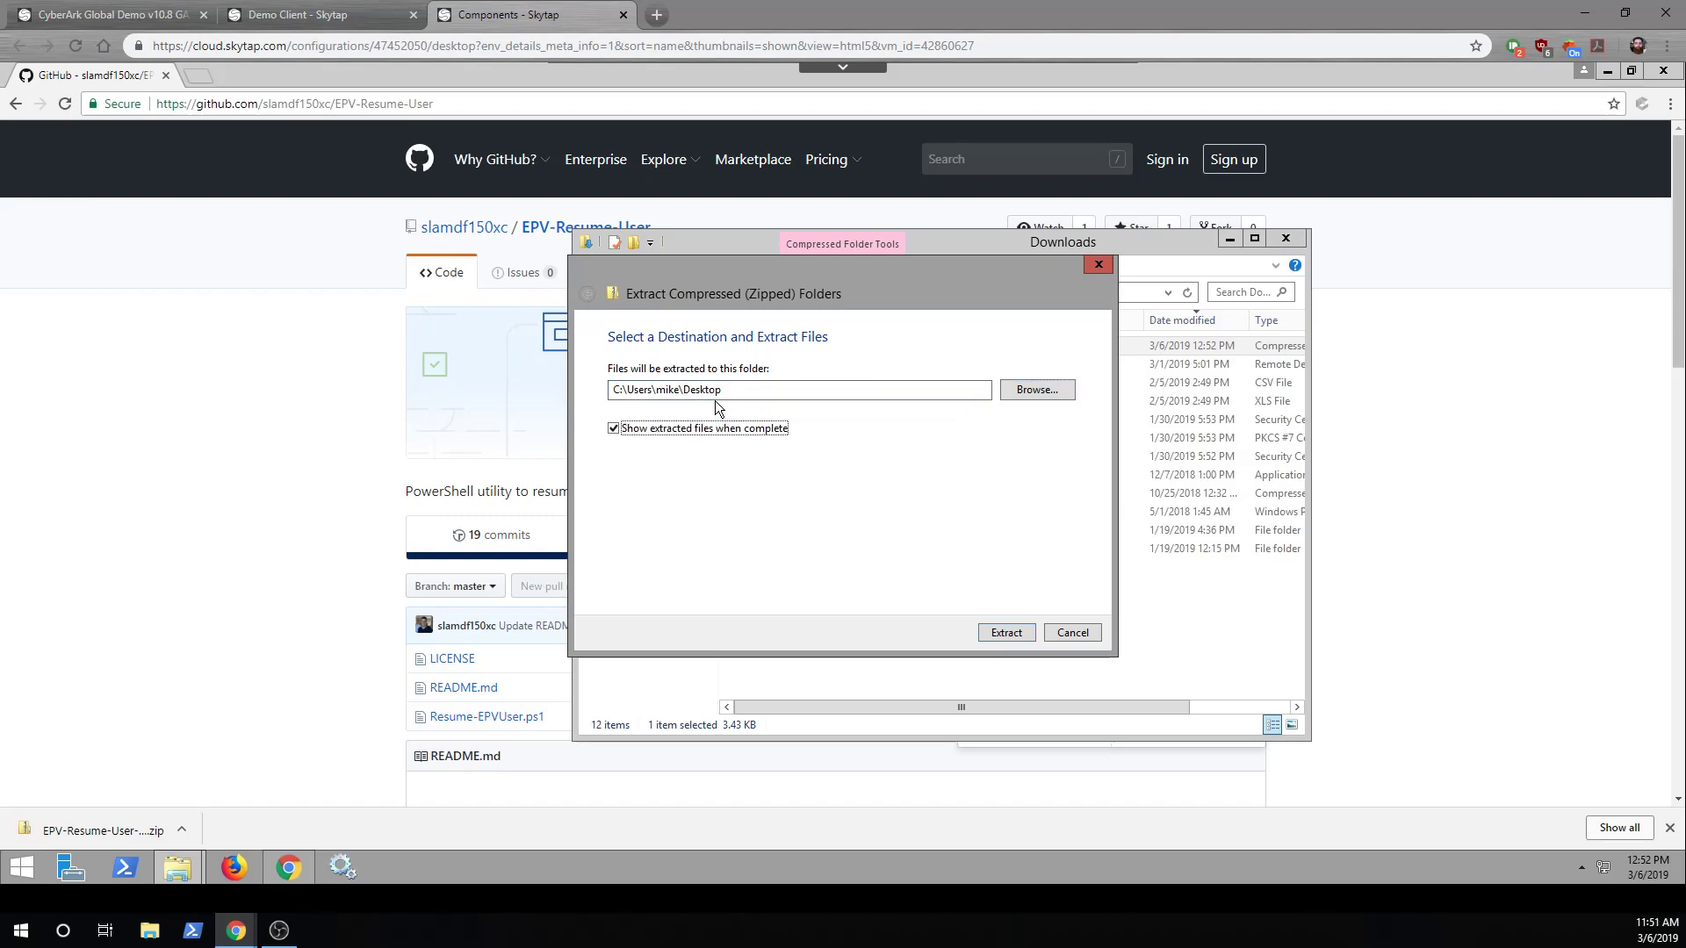
pyautogui.click(1006, 632)
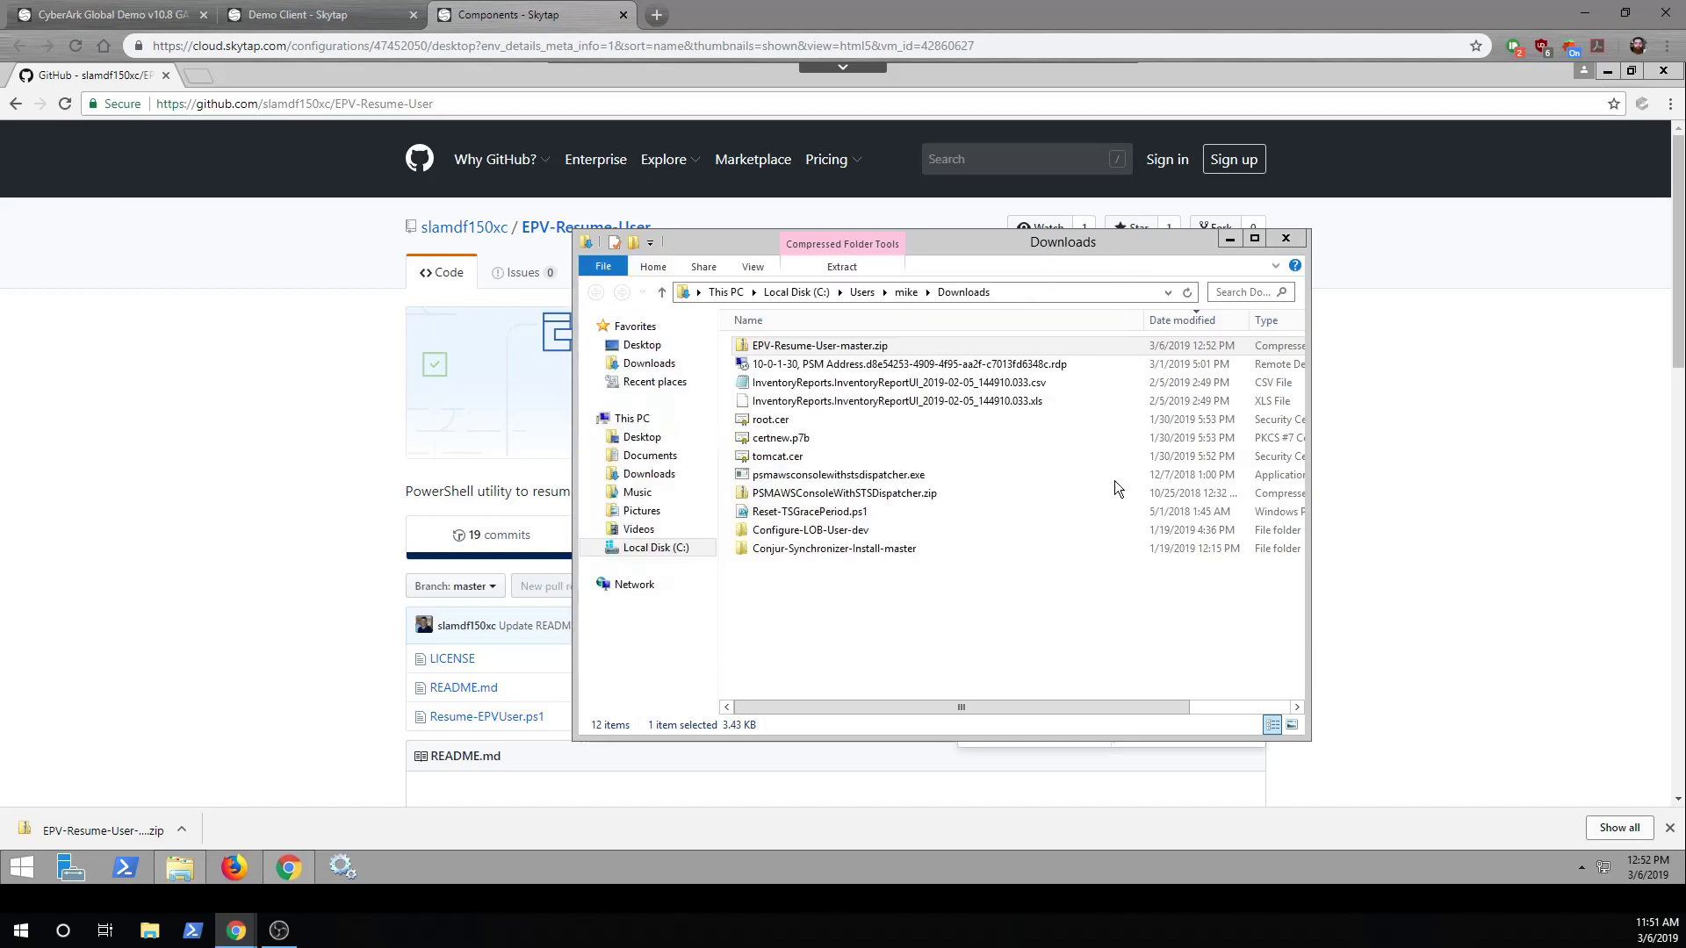
pyautogui.click(1298, 245)
pyautogui.click(1663, 70)
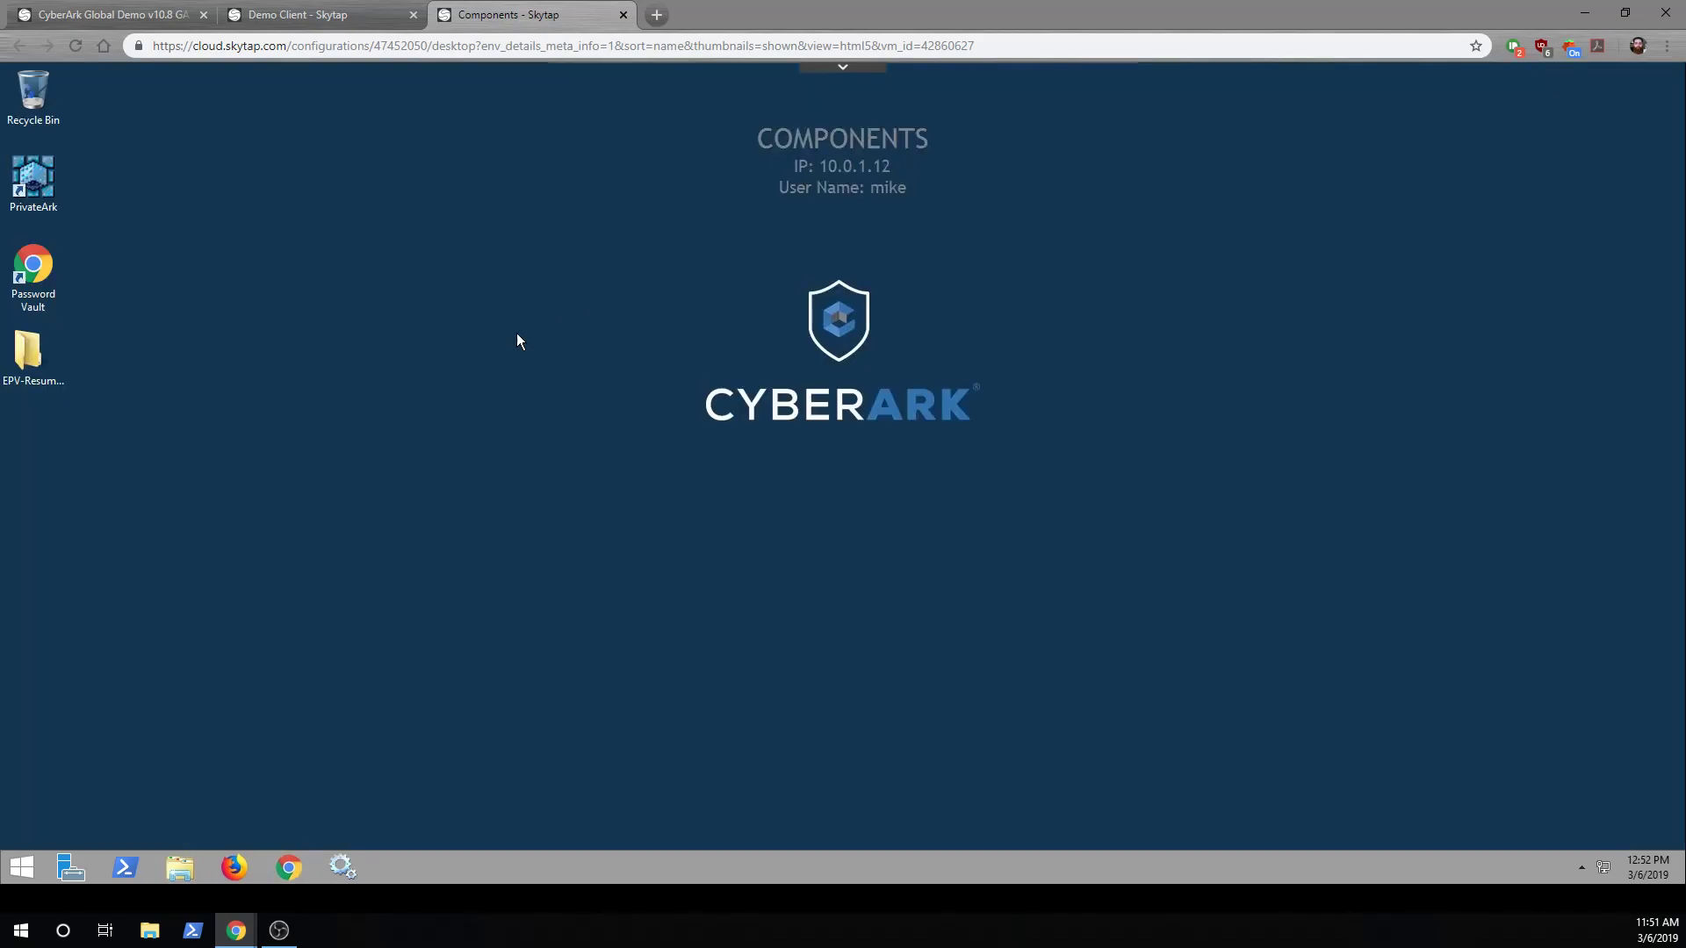
# Open Resume-EPVUser.ps1 in Notepad++ and change $appID to APP_UnlockUser
pyautogui.doubleClick(38, 351)
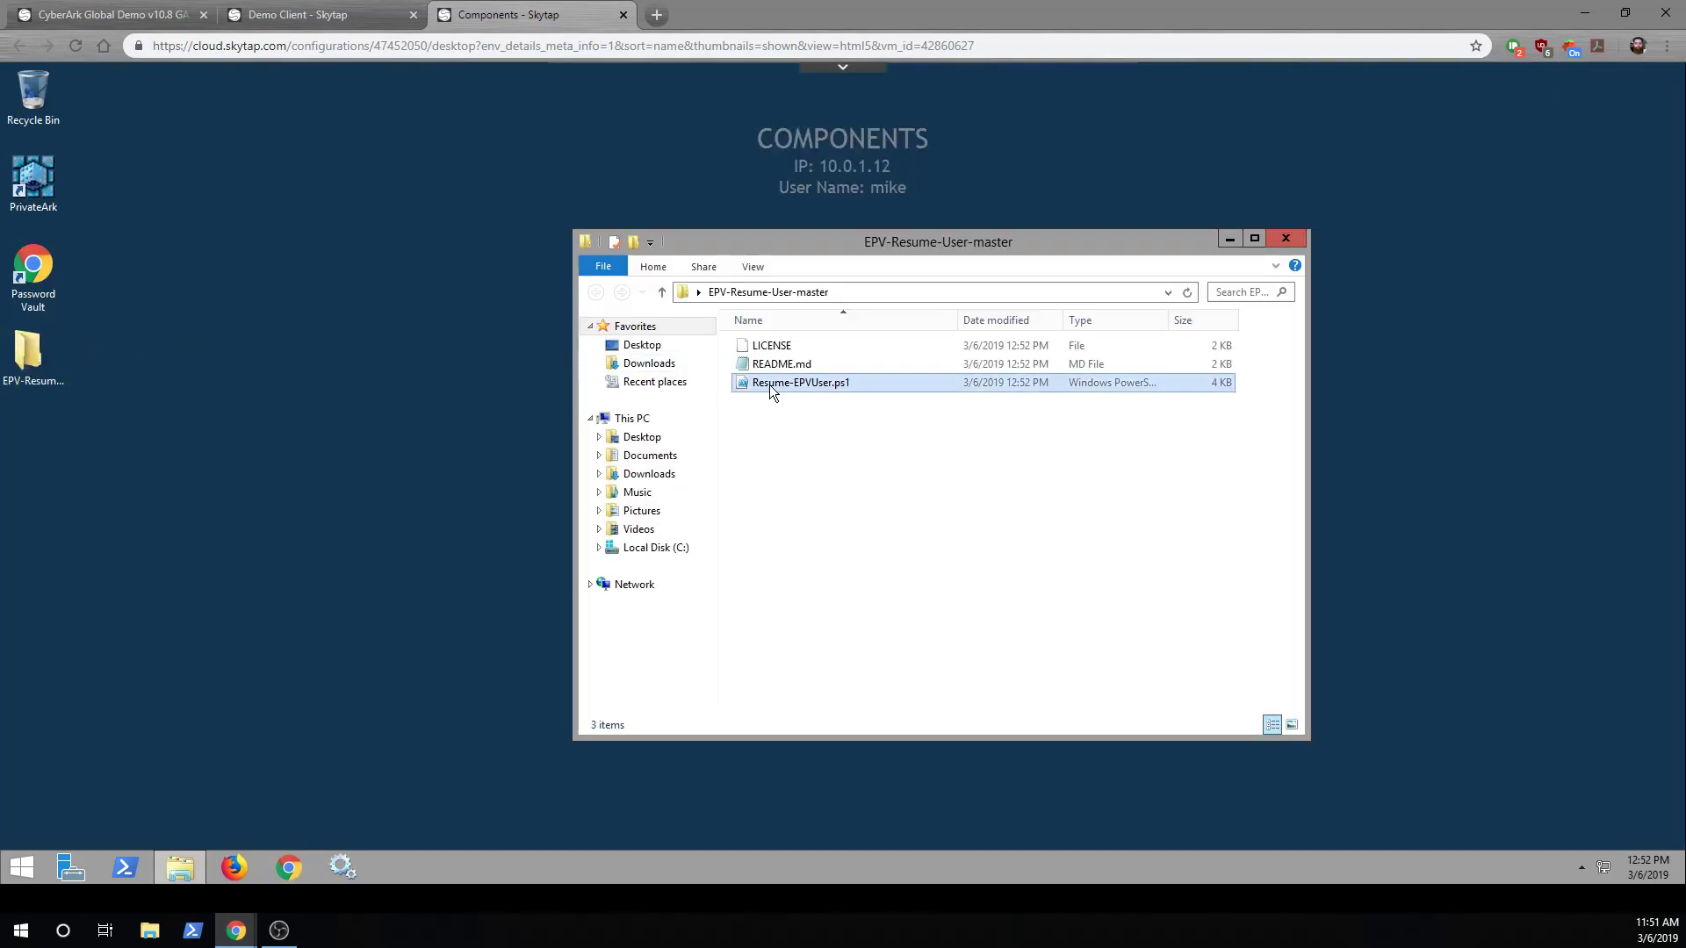
pyautogui.rightClick(771, 382)
pyautogui.click(802, 455)
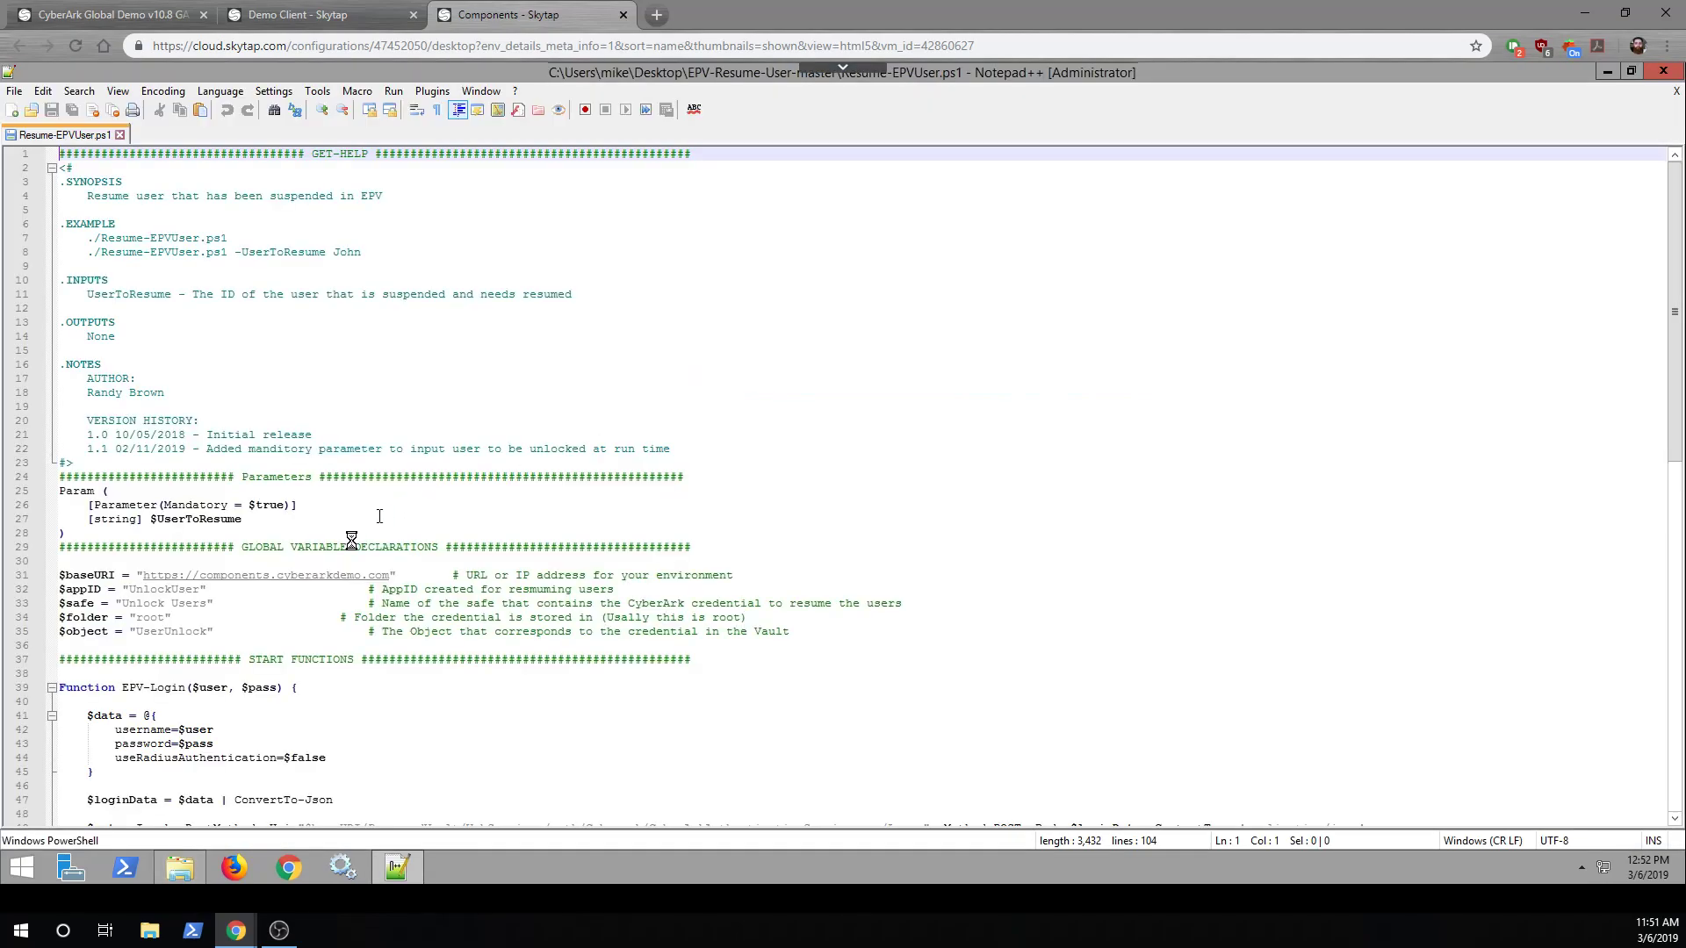
pyautogui.scroll(-1, 342, 544)
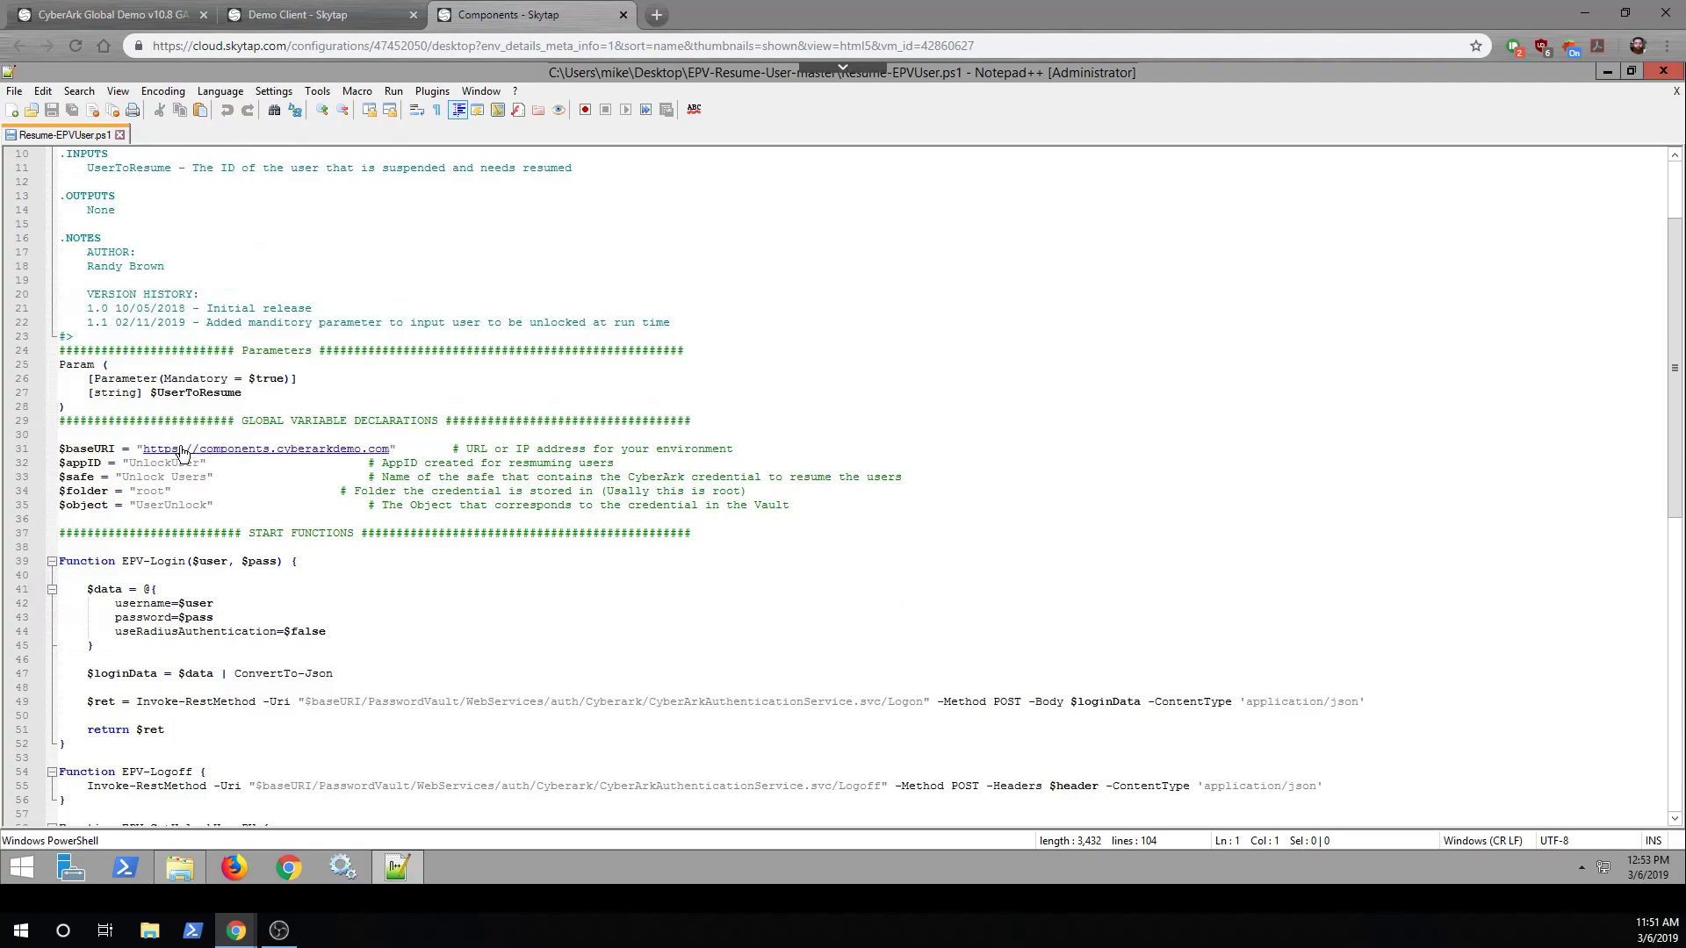
pyautogui.click(263, 13)
pyautogui.click(132, 463)
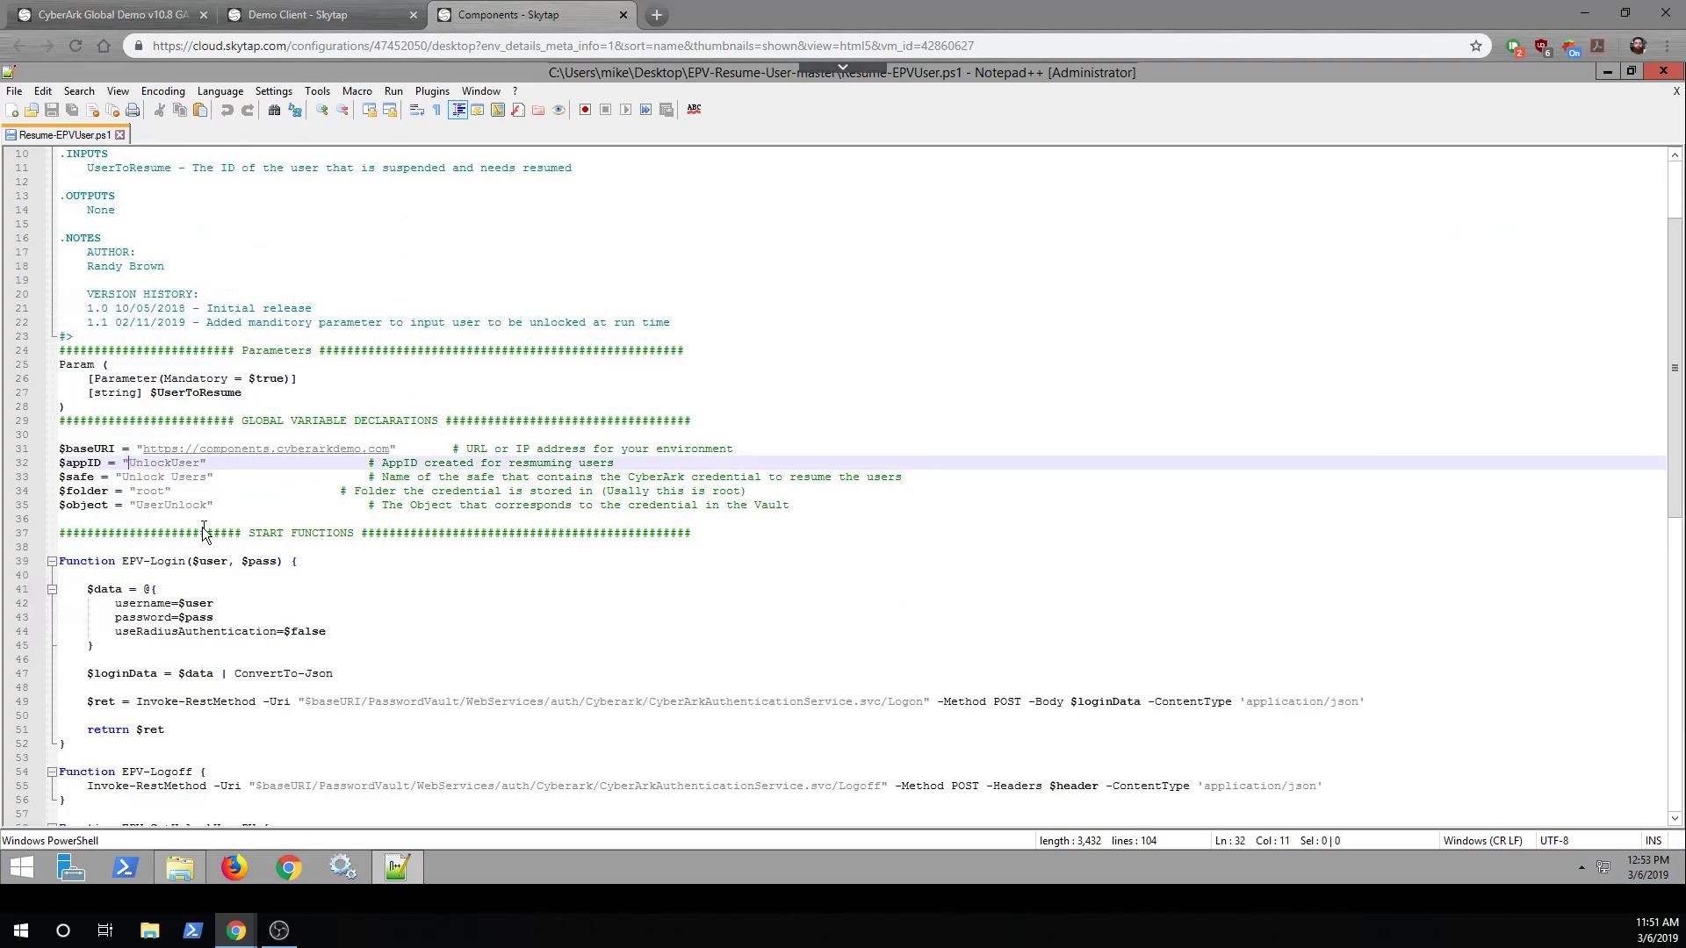
pyautogui.write('APP_')
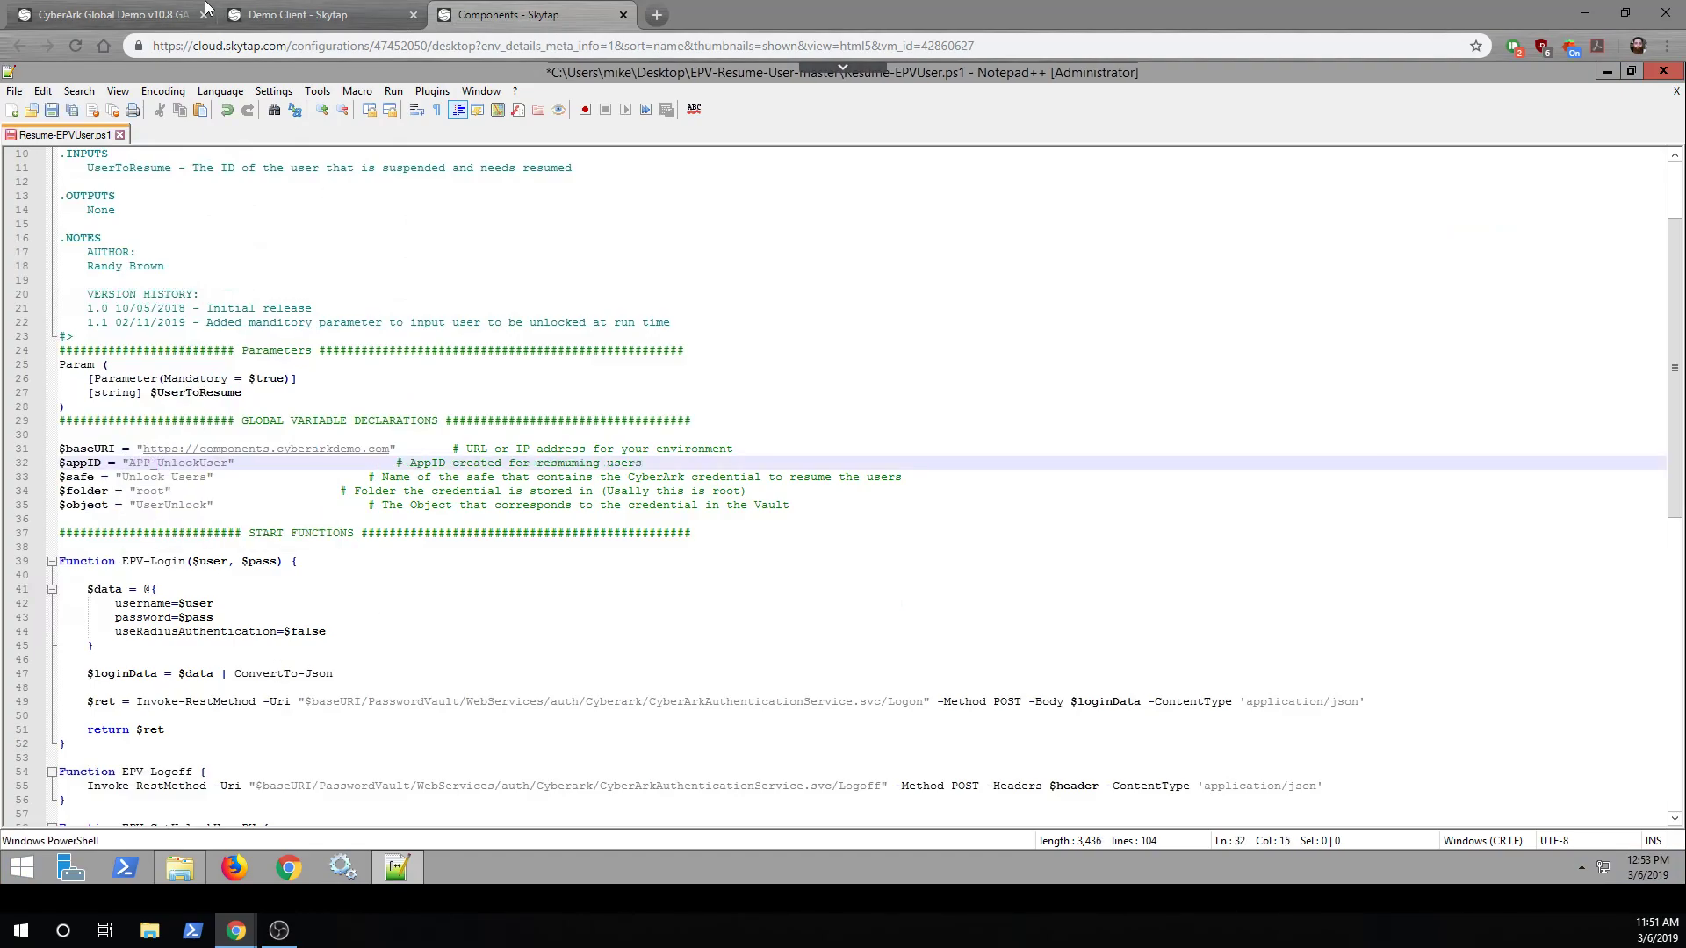
# Check the PVWA Applications list, then set $safe to 'CyberArk Local Accounts' in the script
pyautogui.click(333, 14)
pyautogui.click(39, 596)
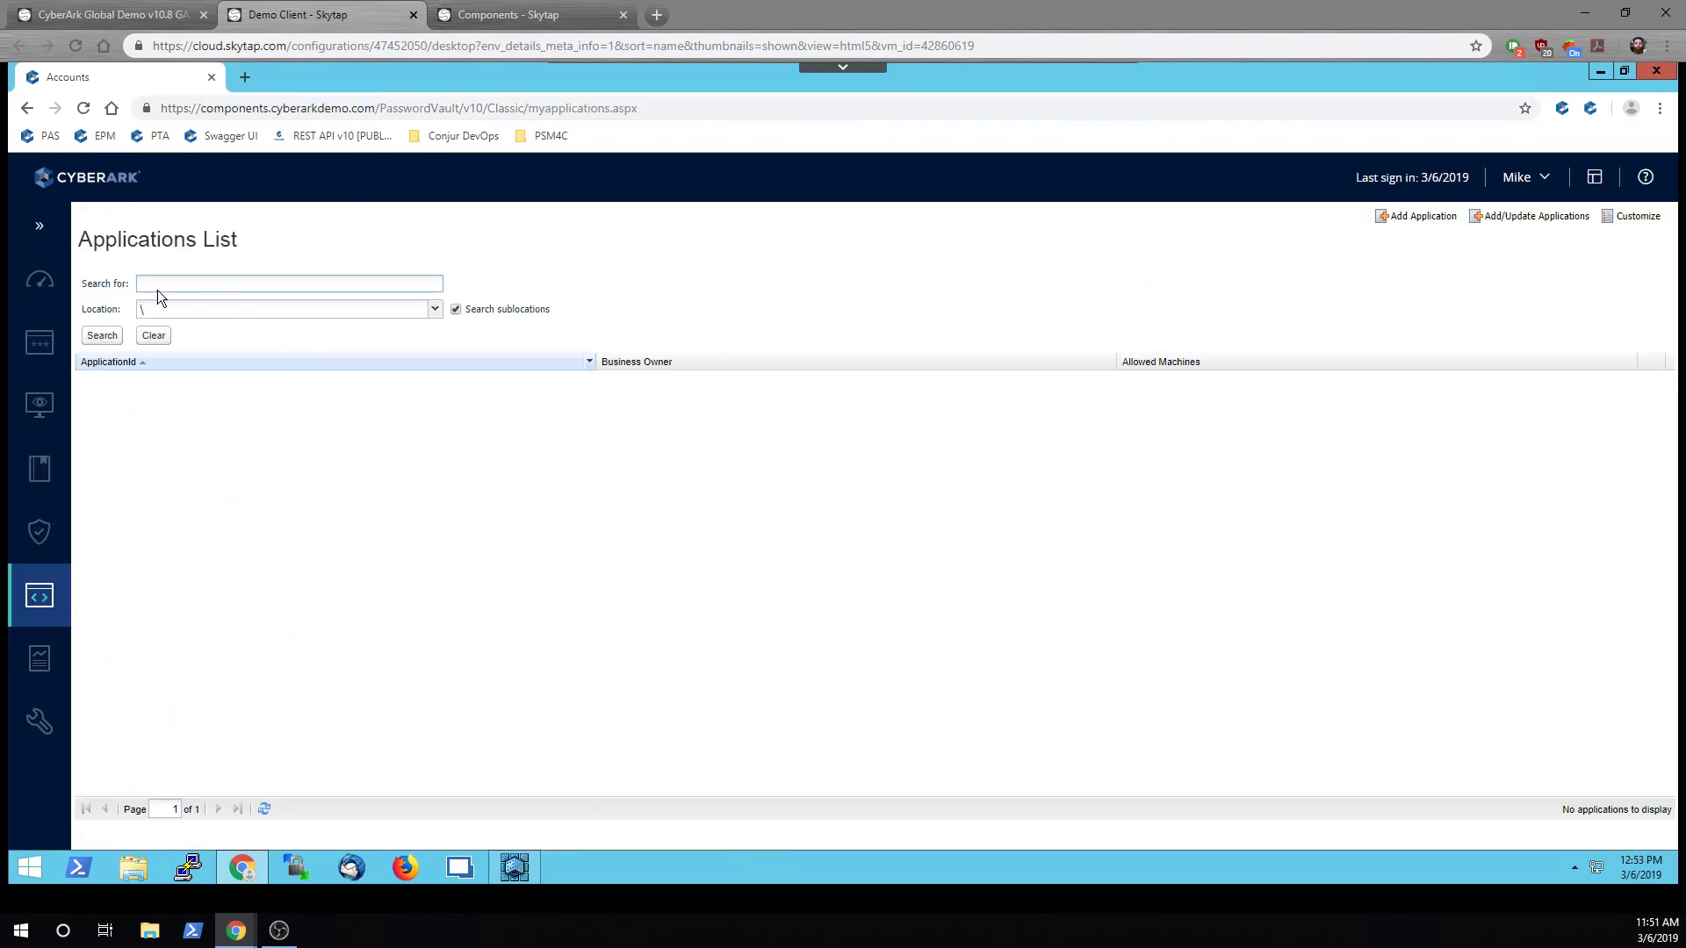
pyautogui.click(102, 336)
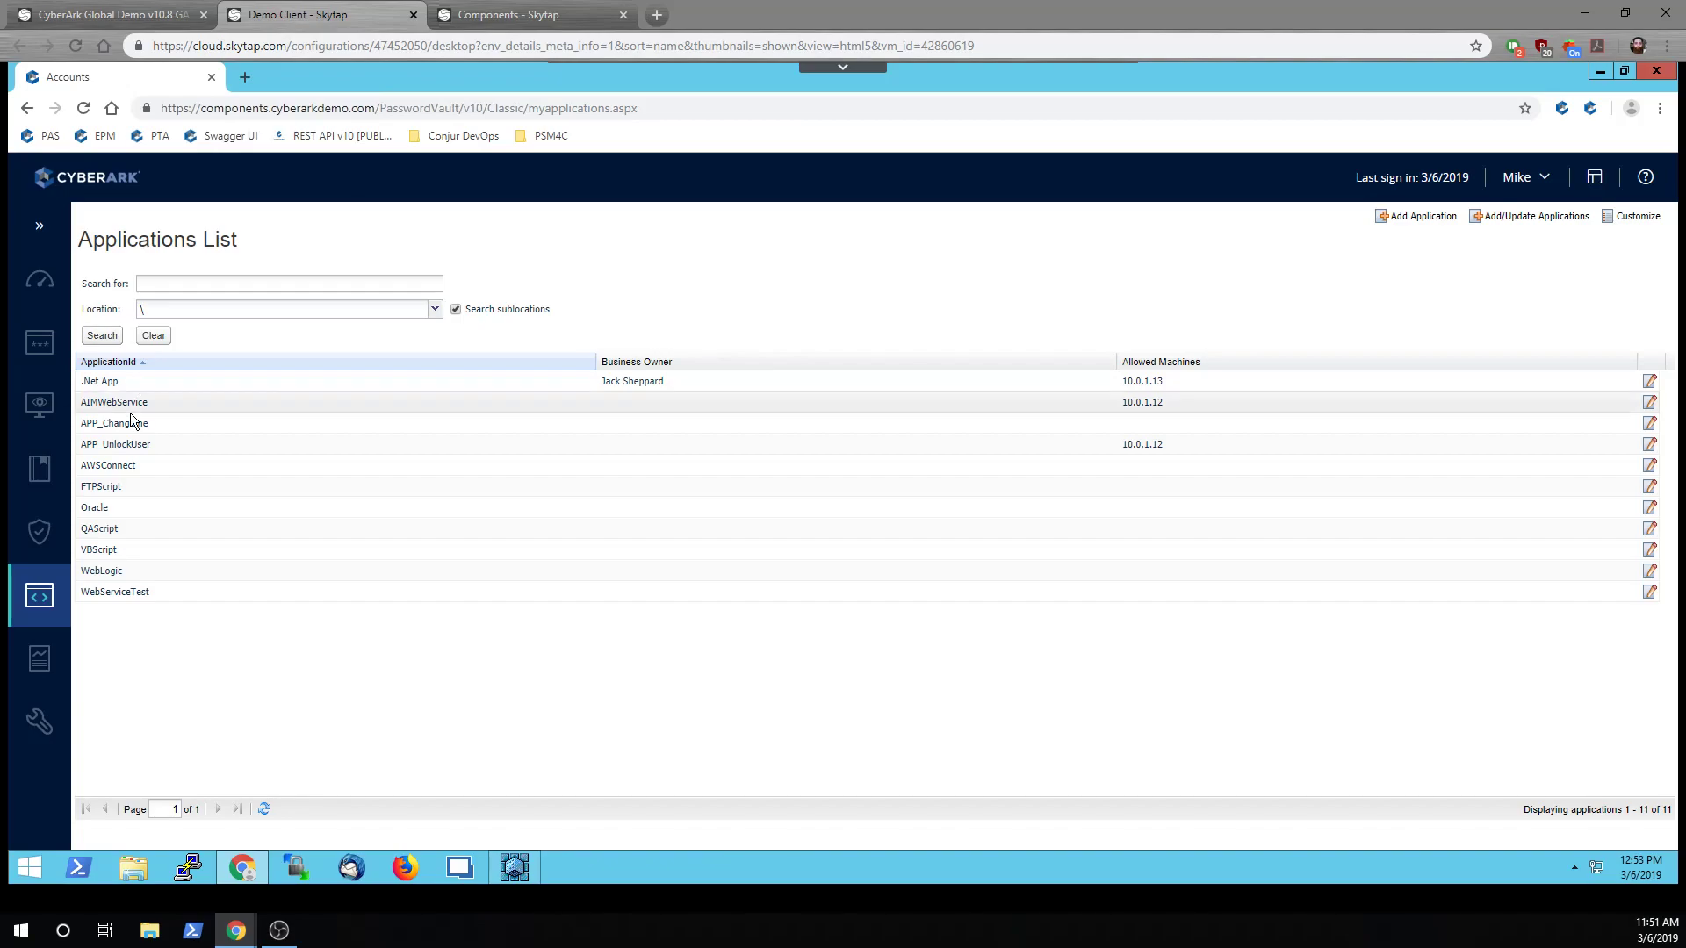
pyautogui.click(445, 17)
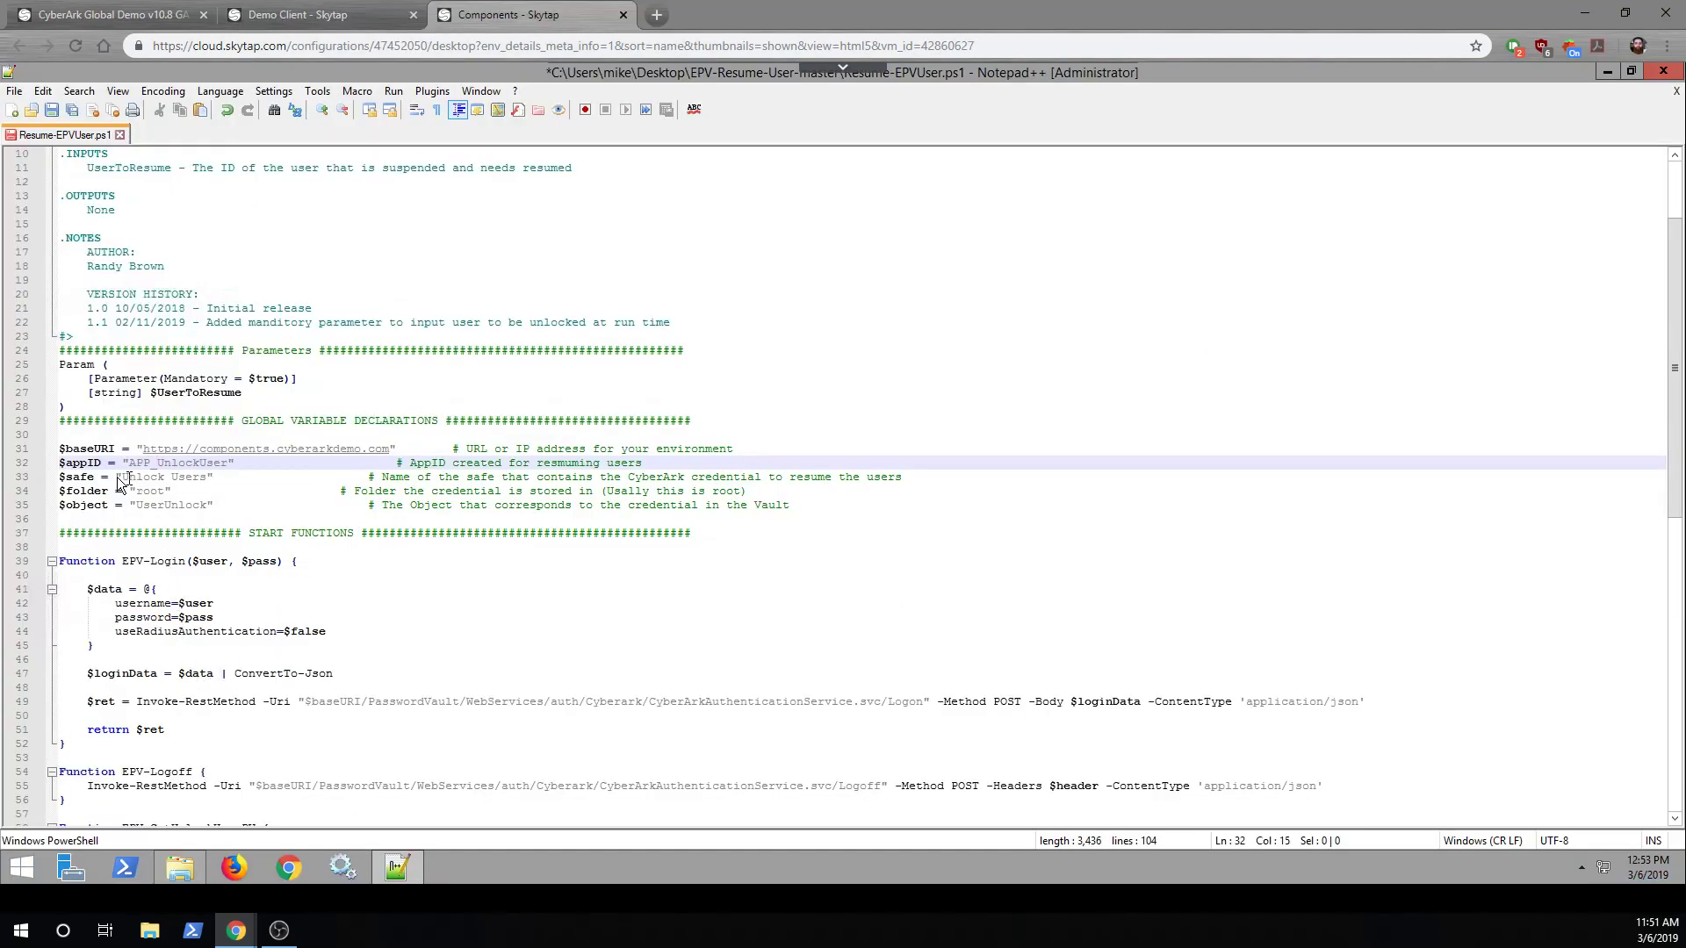
pyautogui.moveTo(122, 477); pyautogui.dragTo(201, 479)
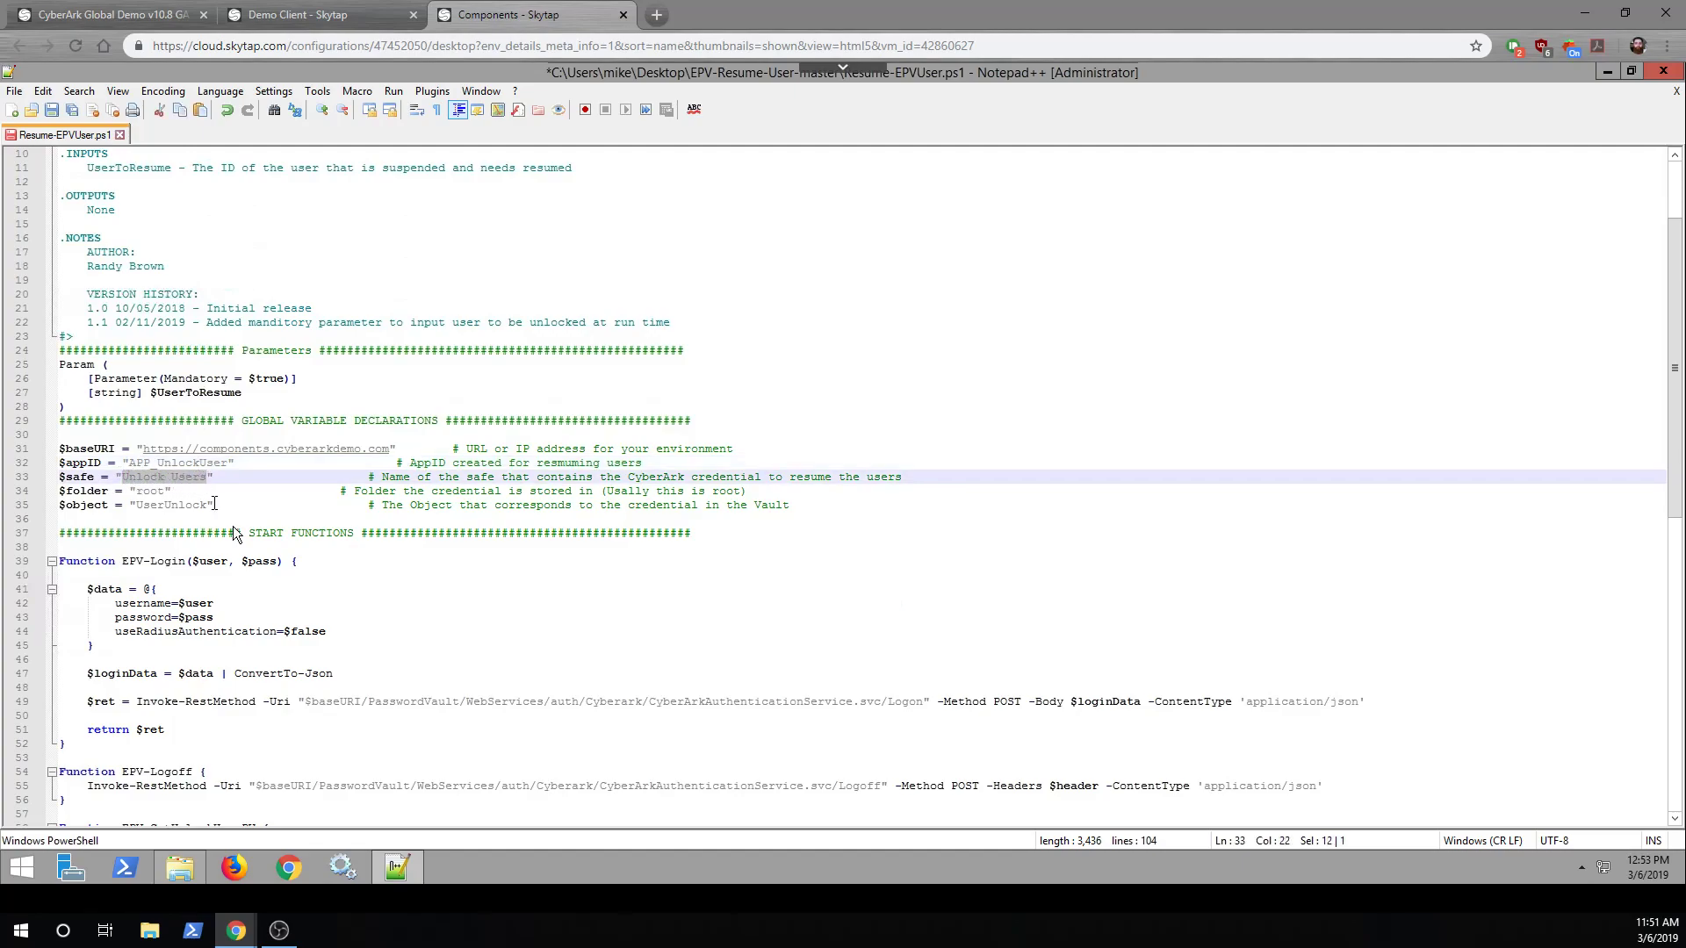
pyautogui.write('CyberAr')
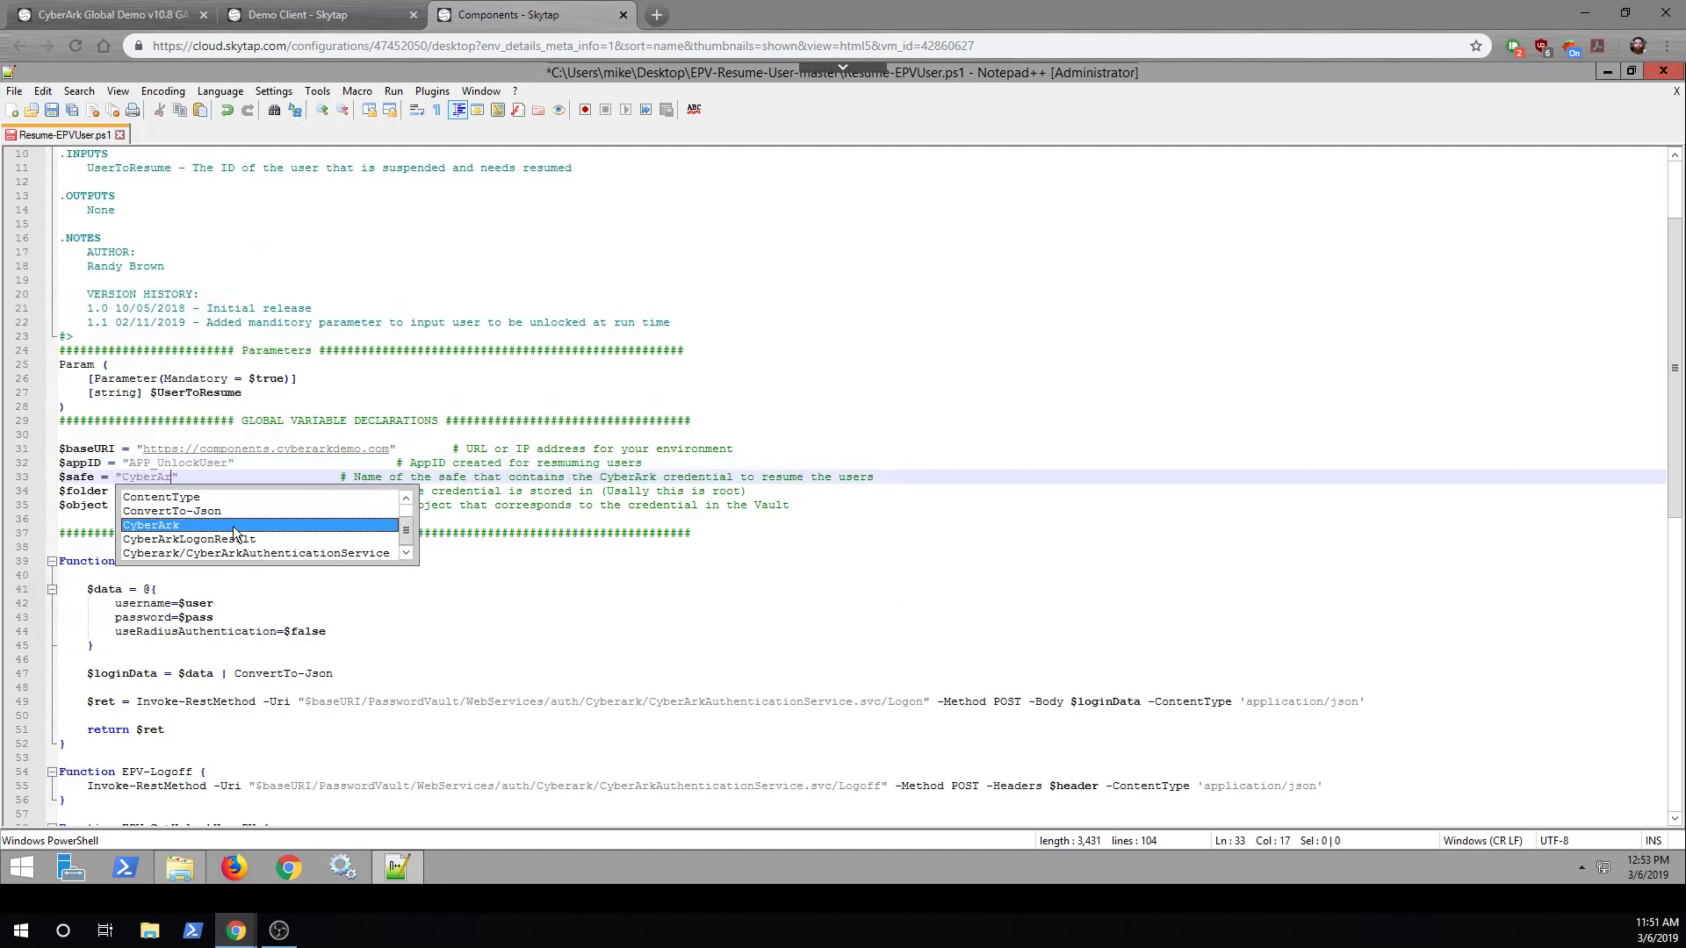
pyautogui.write('k Local')
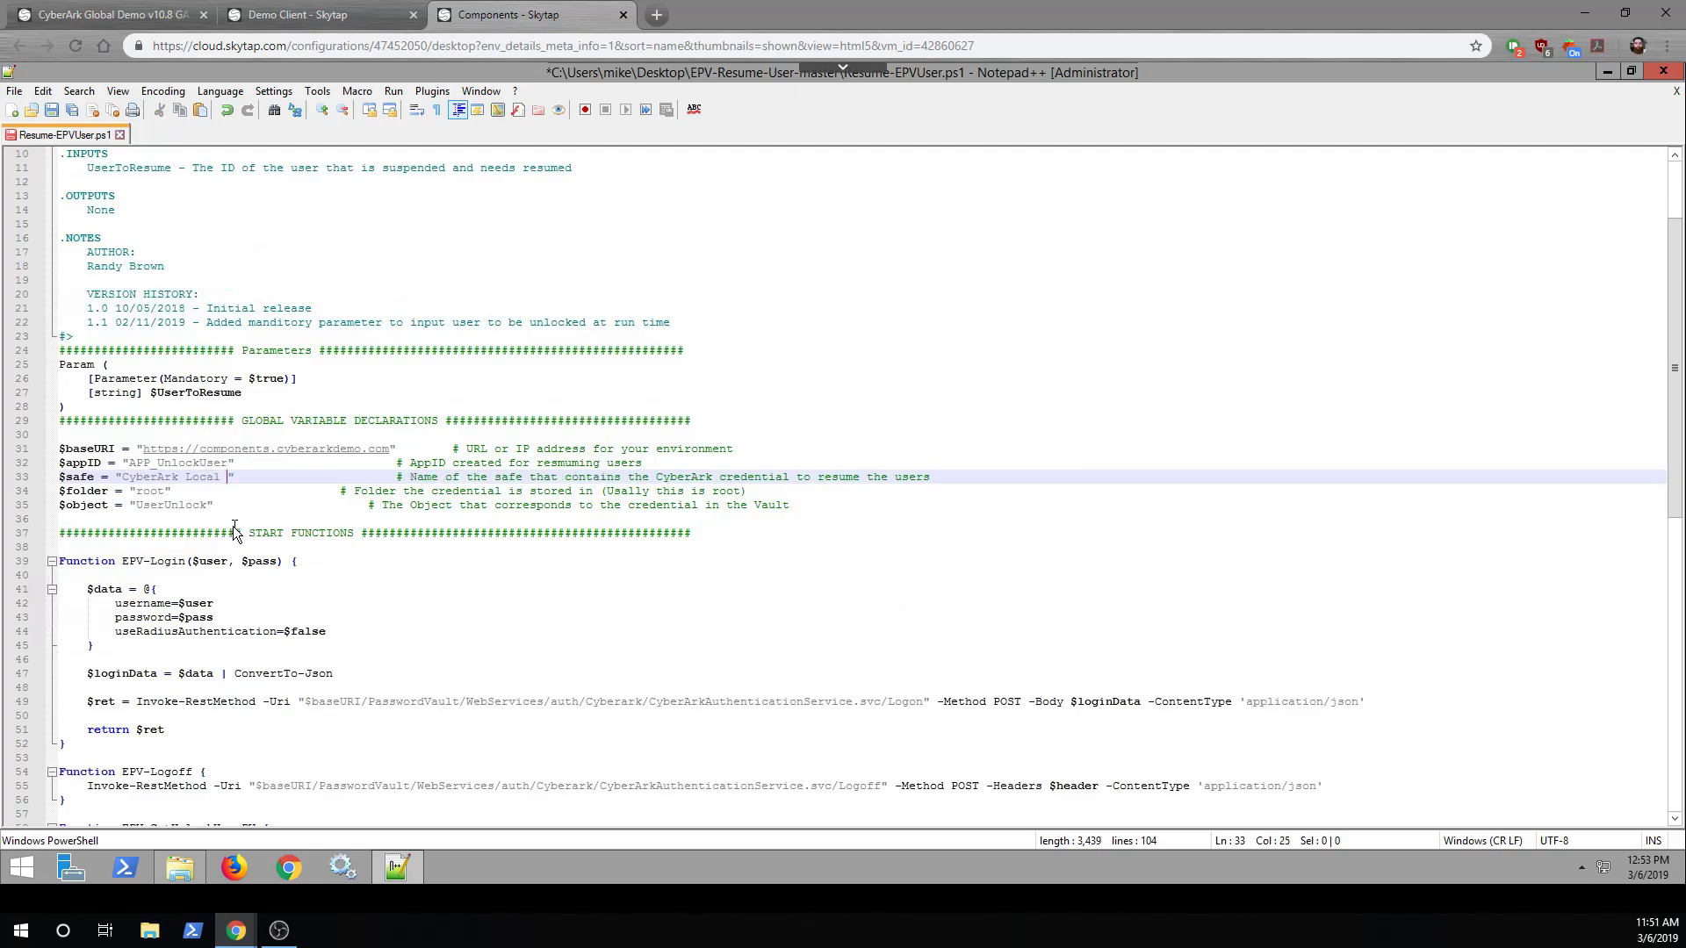
pyautogui.write(' Accounts')
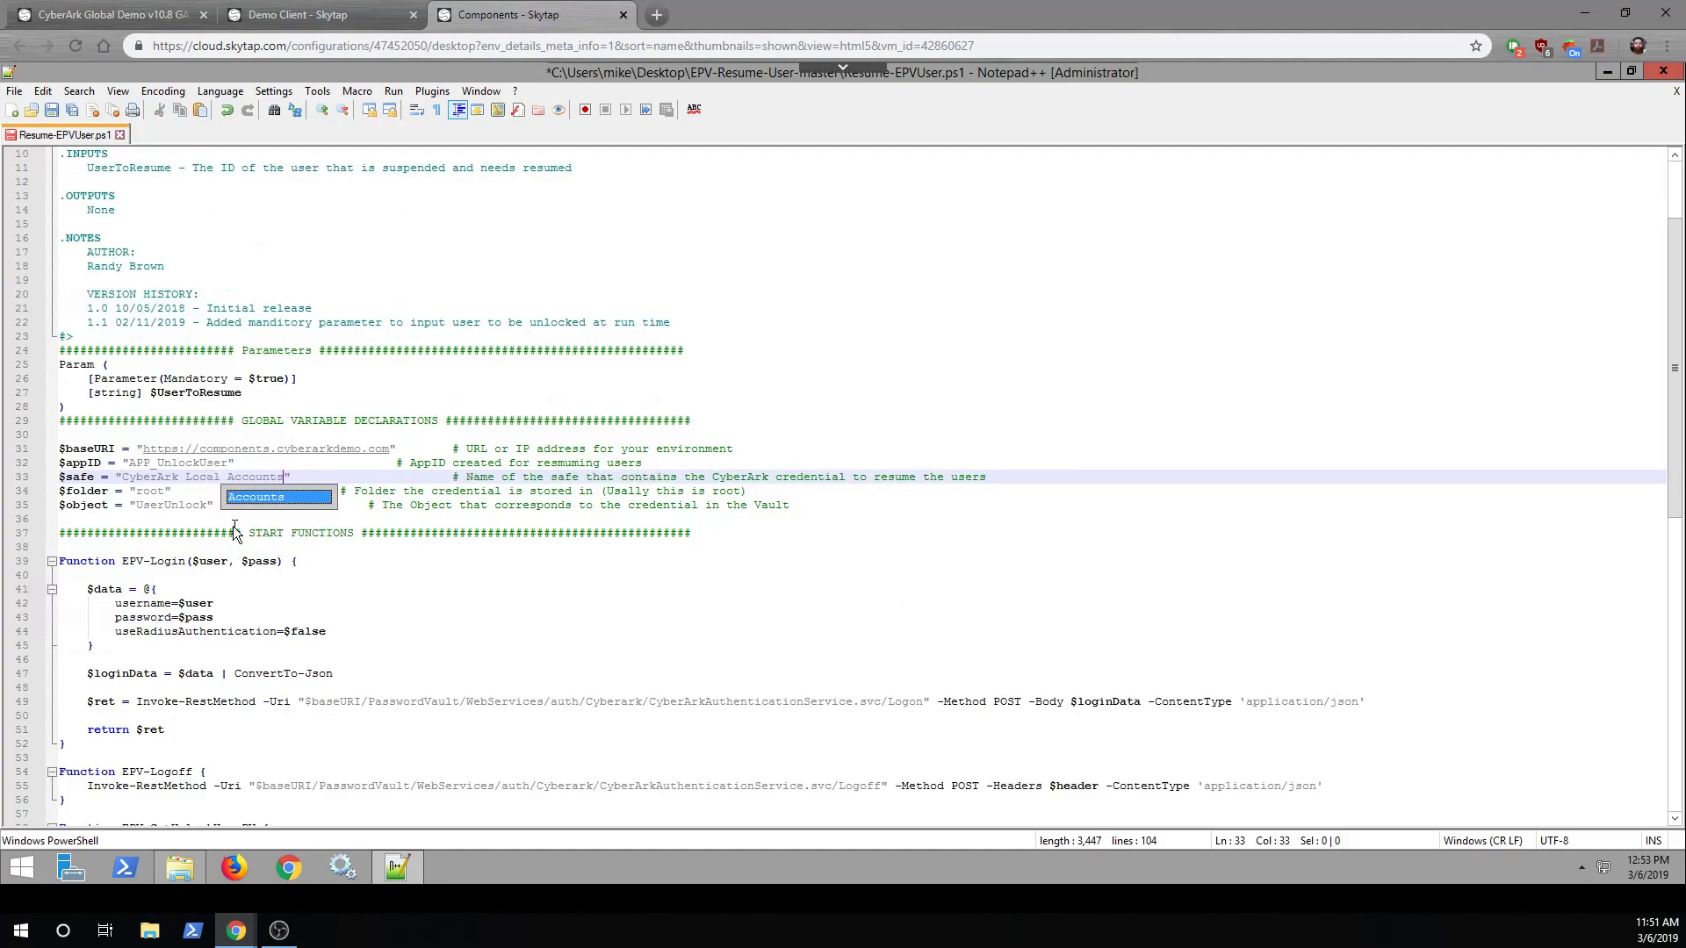
pyautogui.doubleClick(151, 491)
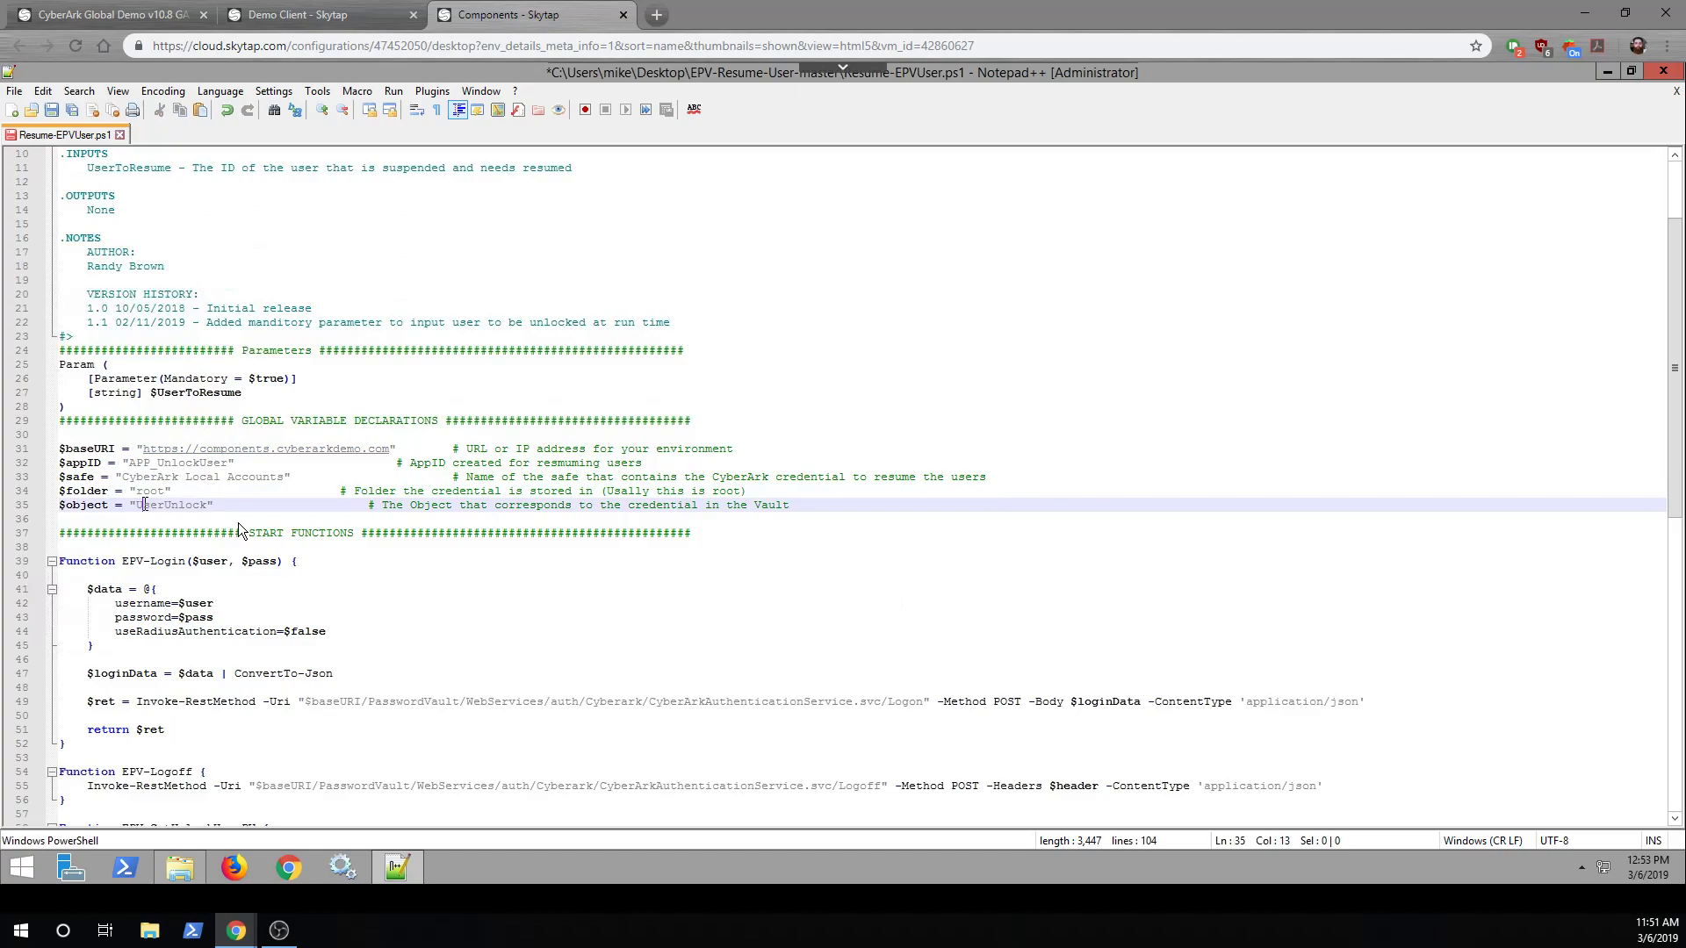
pyautogui.click(298, 15)
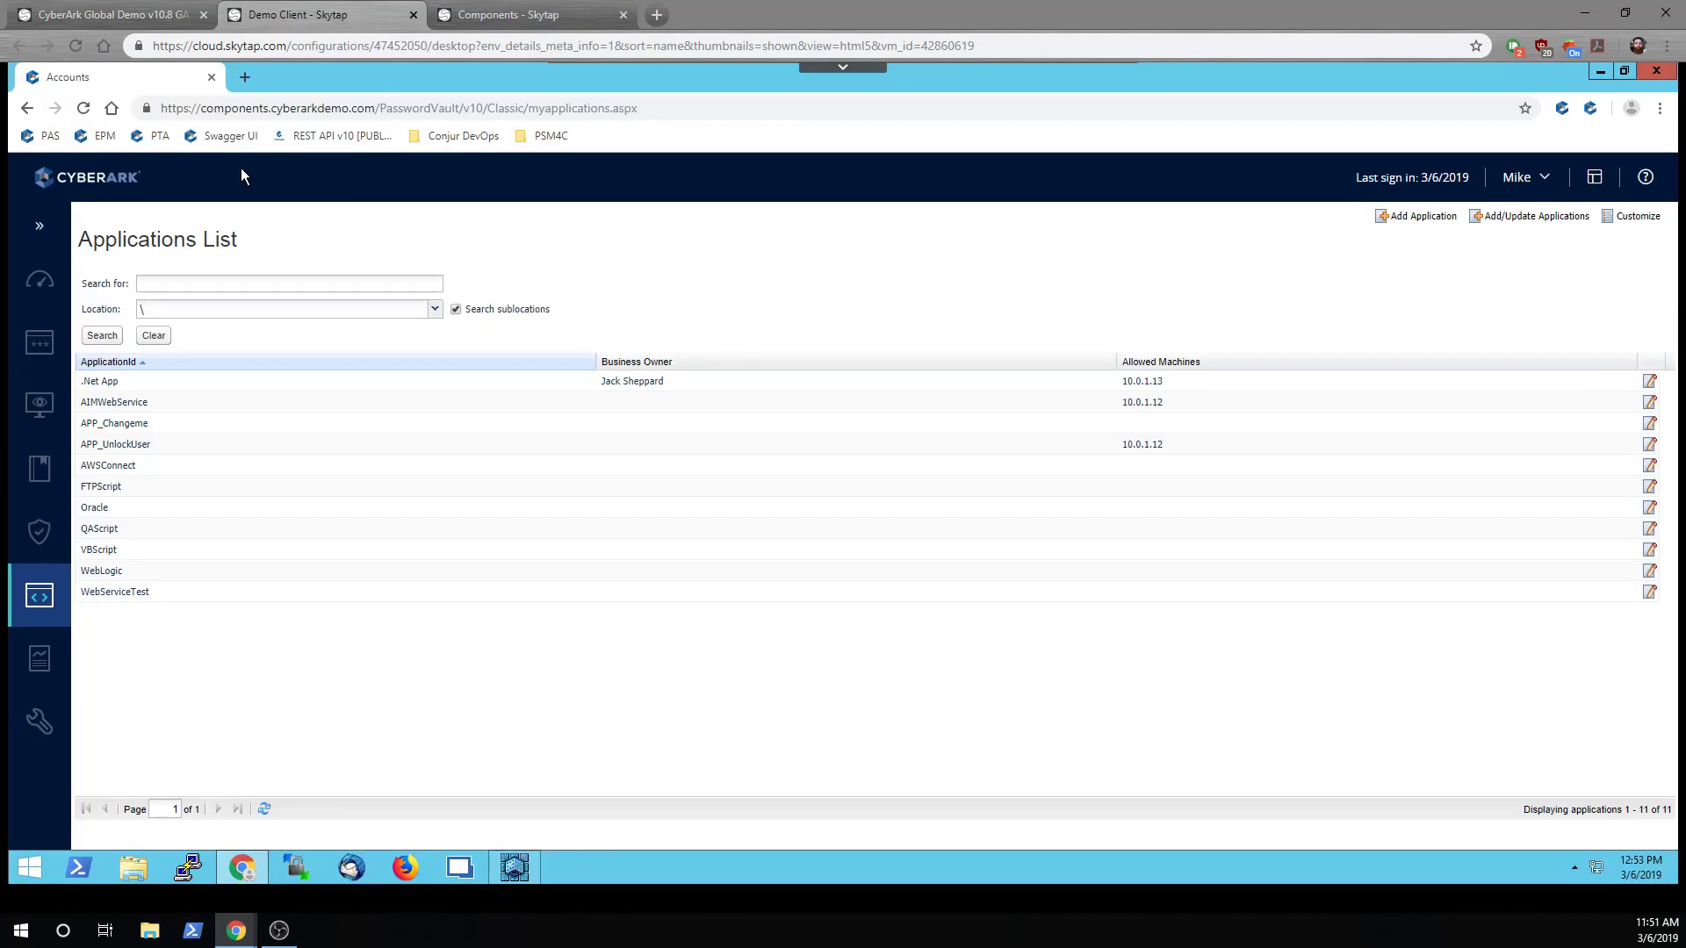
# Filter PVWA Accounts View to Newly added and confirm the account's name is UserUnlock
pyautogui.click(39, 342)
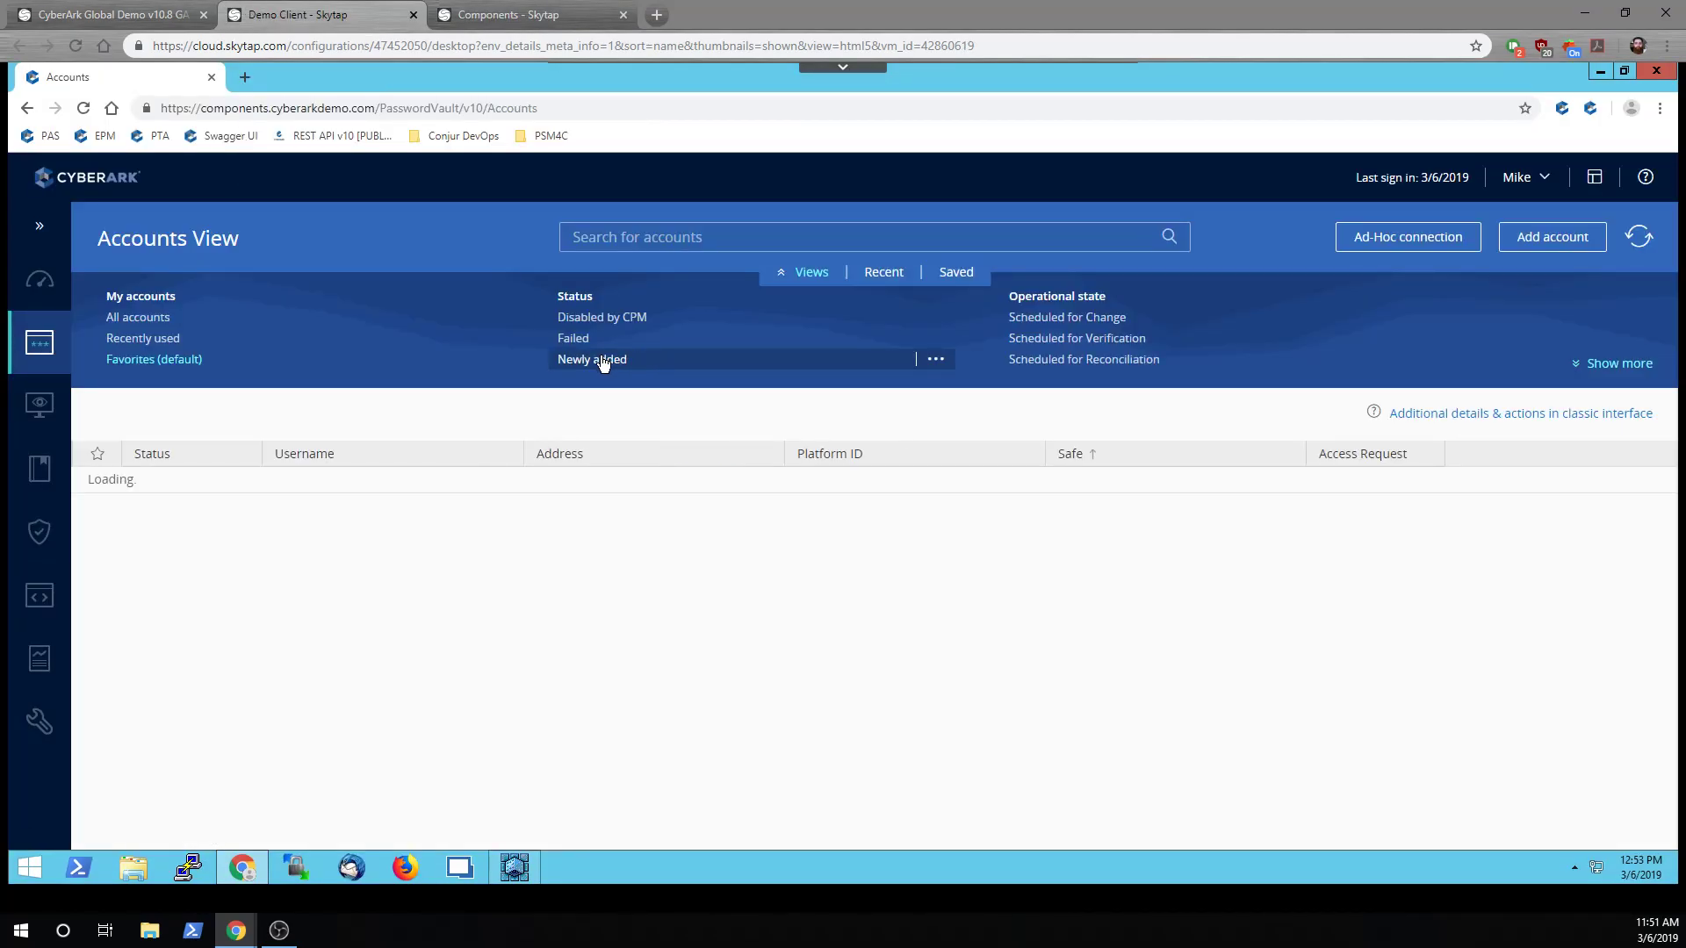
pyautogui.click(653, 357)
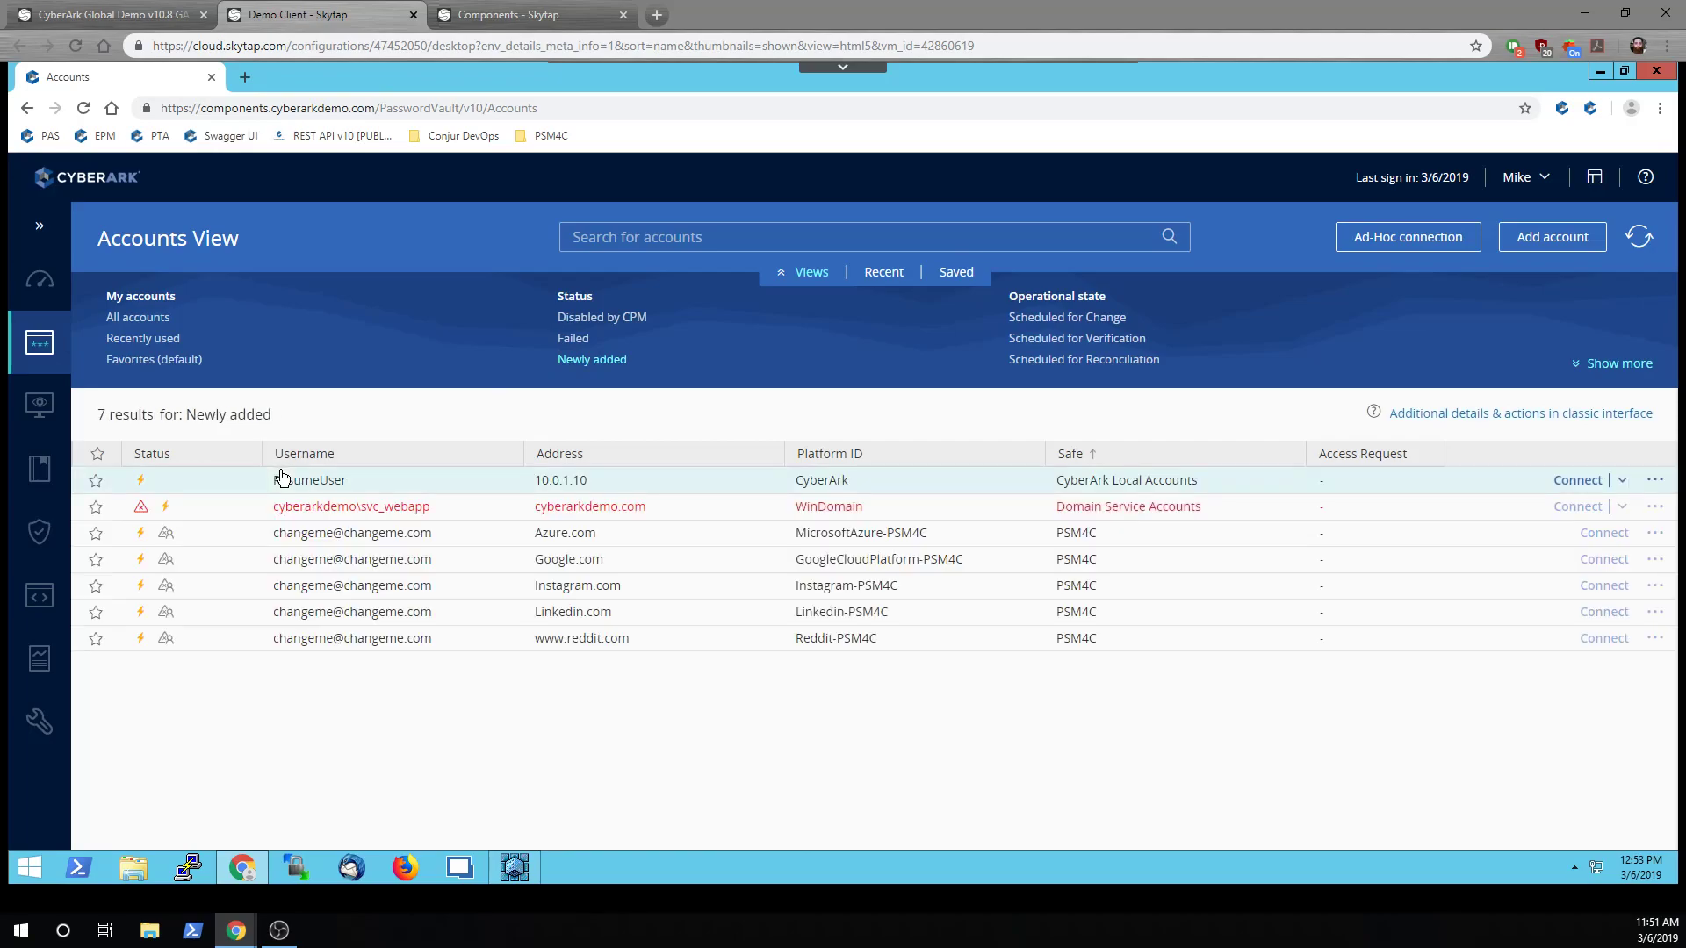
pyautogui.click(302, 483)
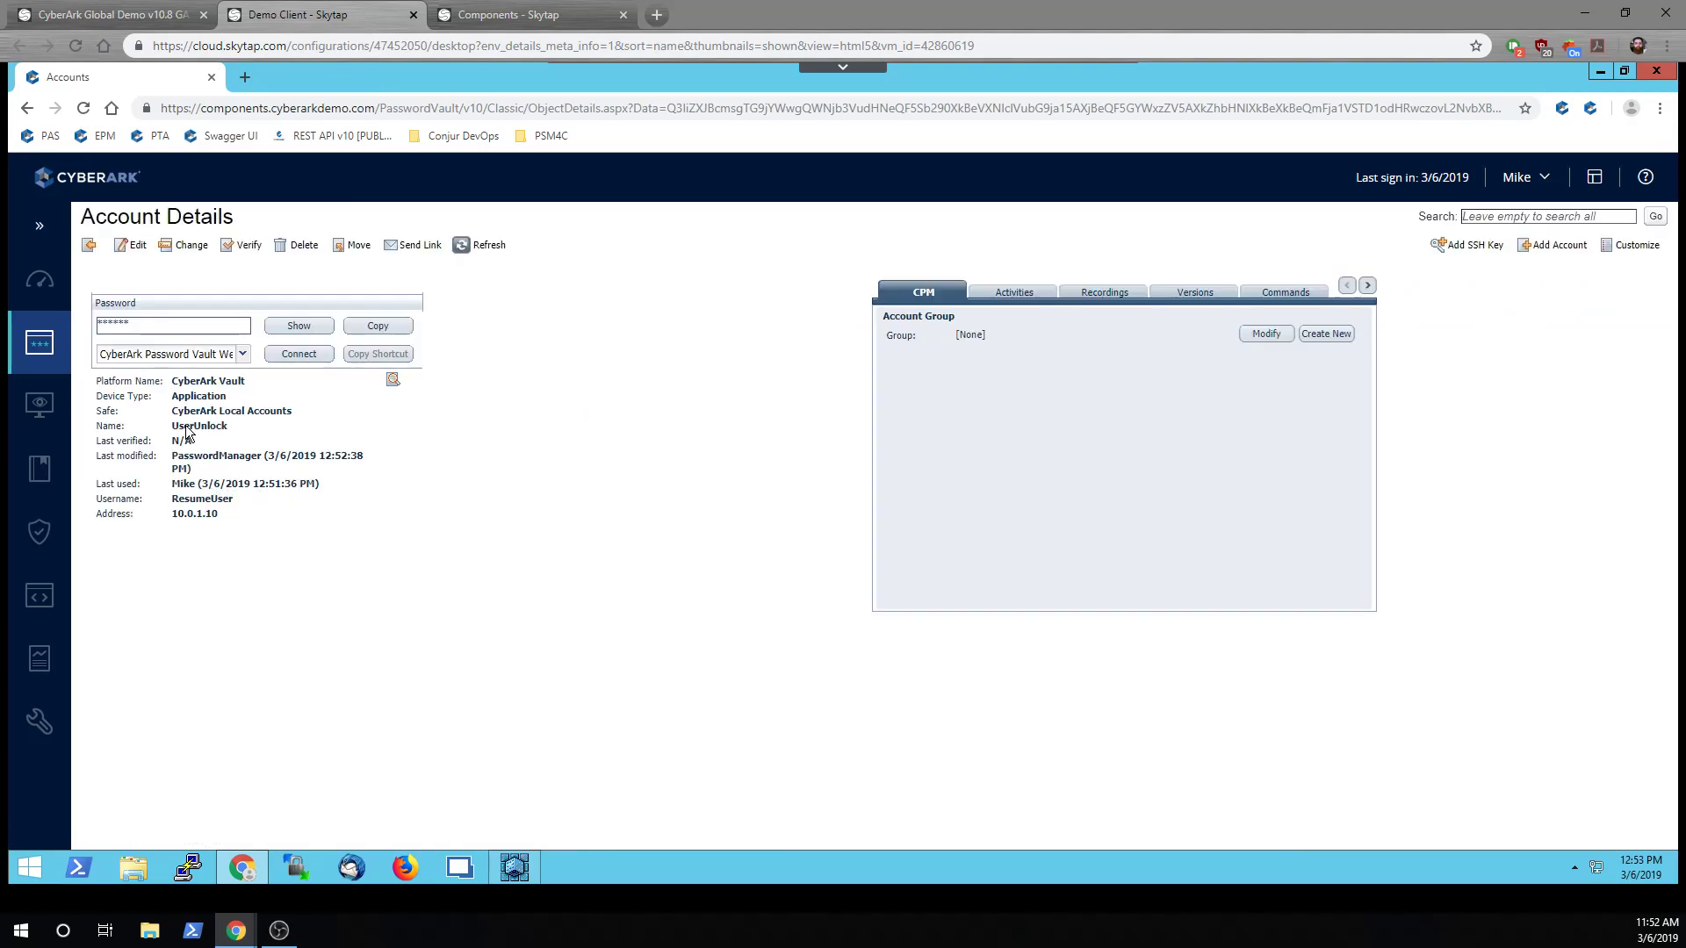
pyautogui.doubleClick(188, 425)
pyautogui.moveTo(267, 455); pyautogui.dragTo(374, 463)
pyautogui.click(339, 457)
pyautogui.click(509, 11)
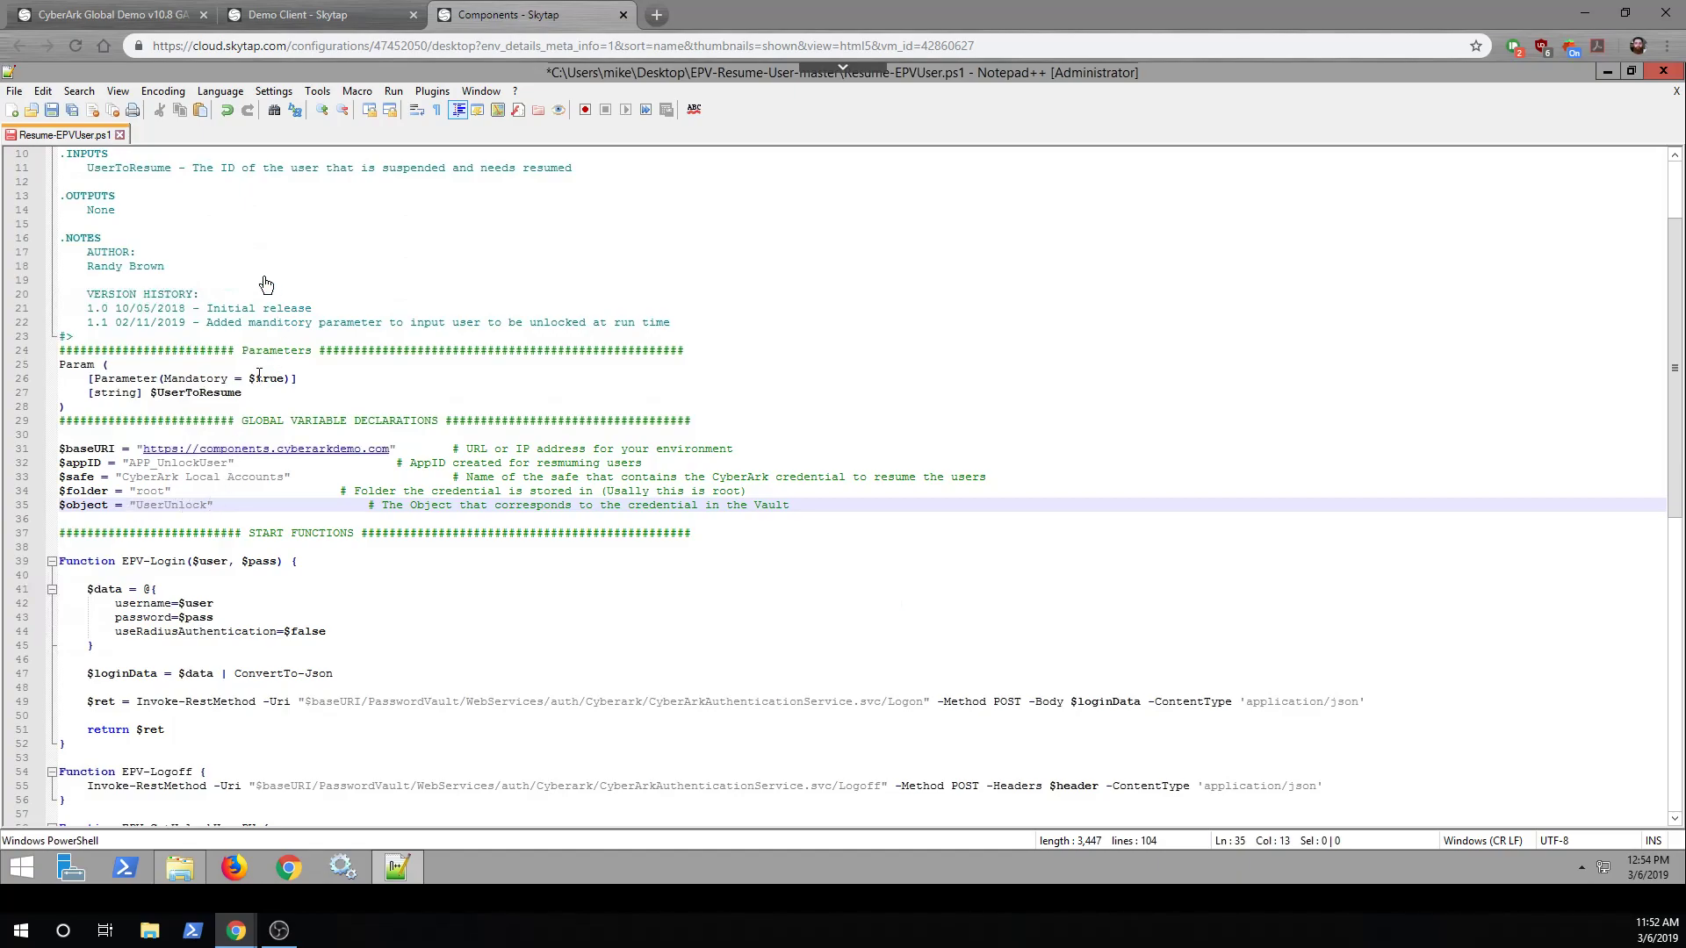
# Save the script, close Notepad++ and the EPV-Resume-User-master folder, and open PowerShell
pyautogui.click(51, 110)
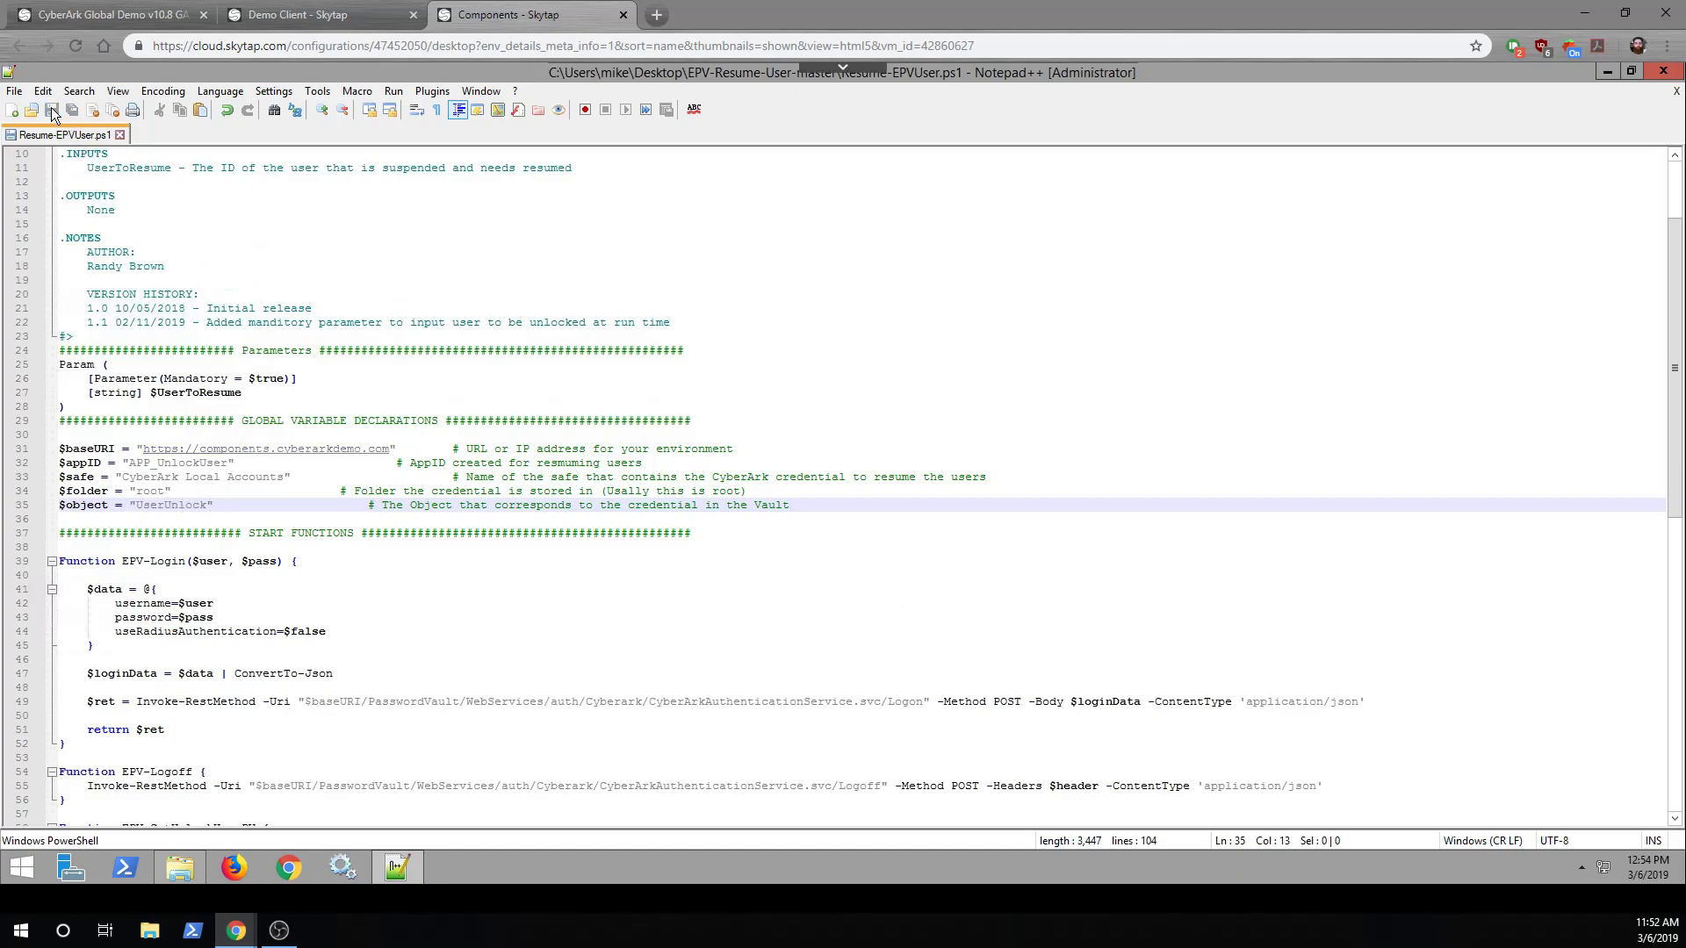
pyautogui.click(1663, 72)
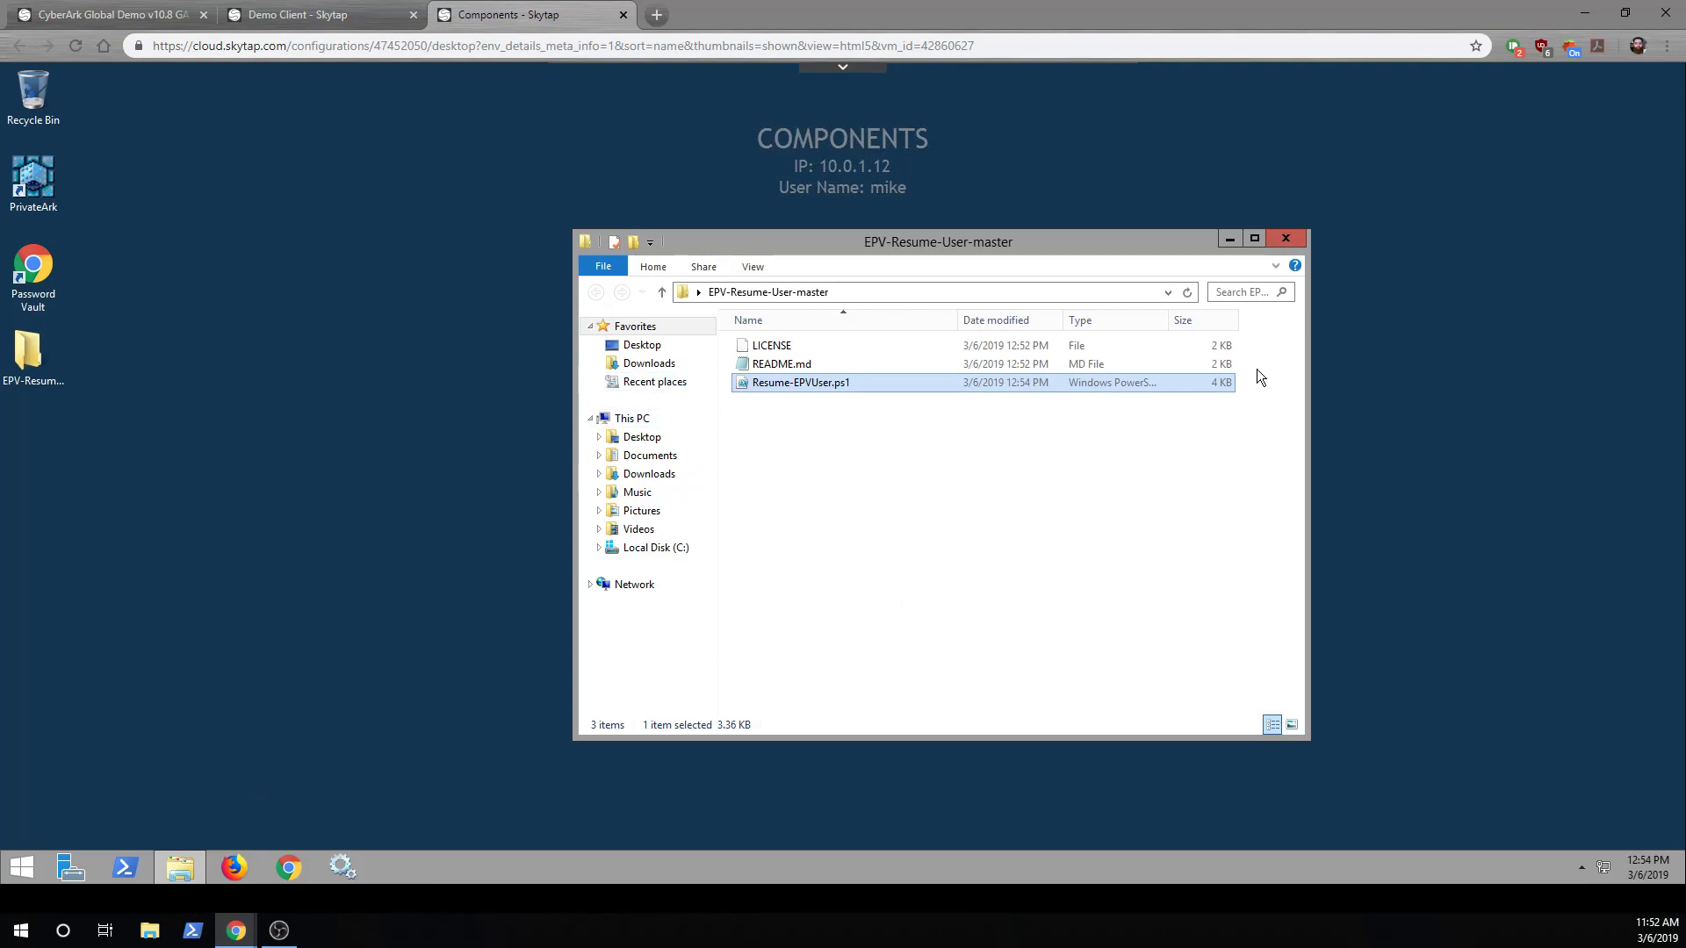
pyautogui.click(1290, 241)
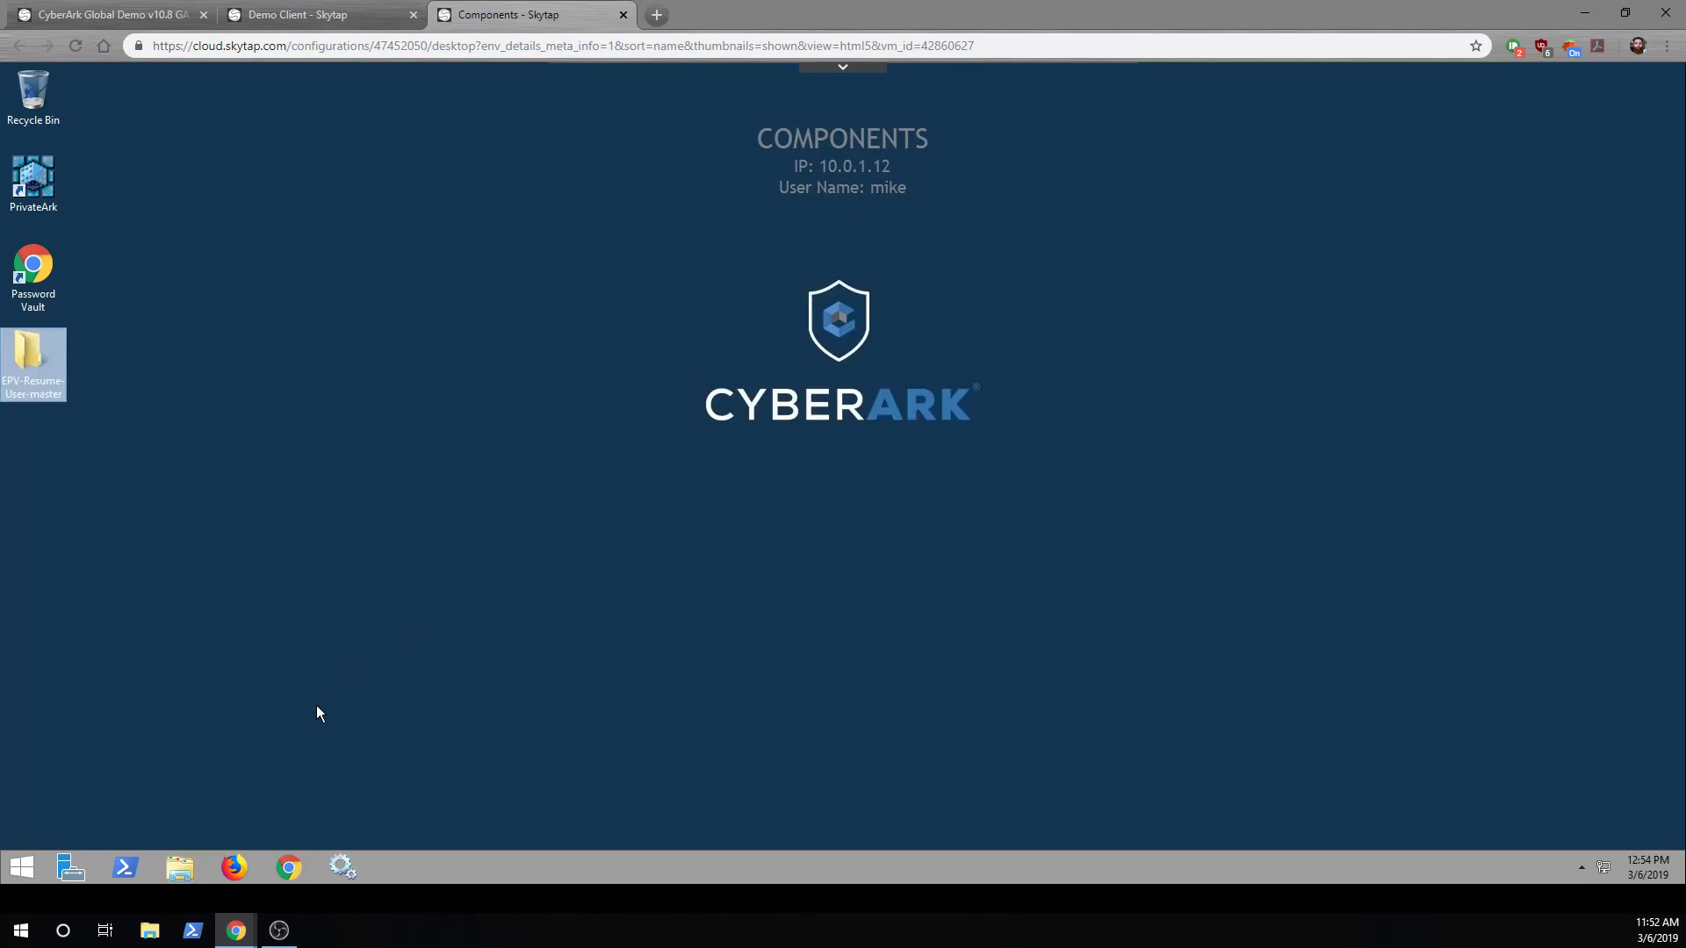
pyautogui.click(135, 864)
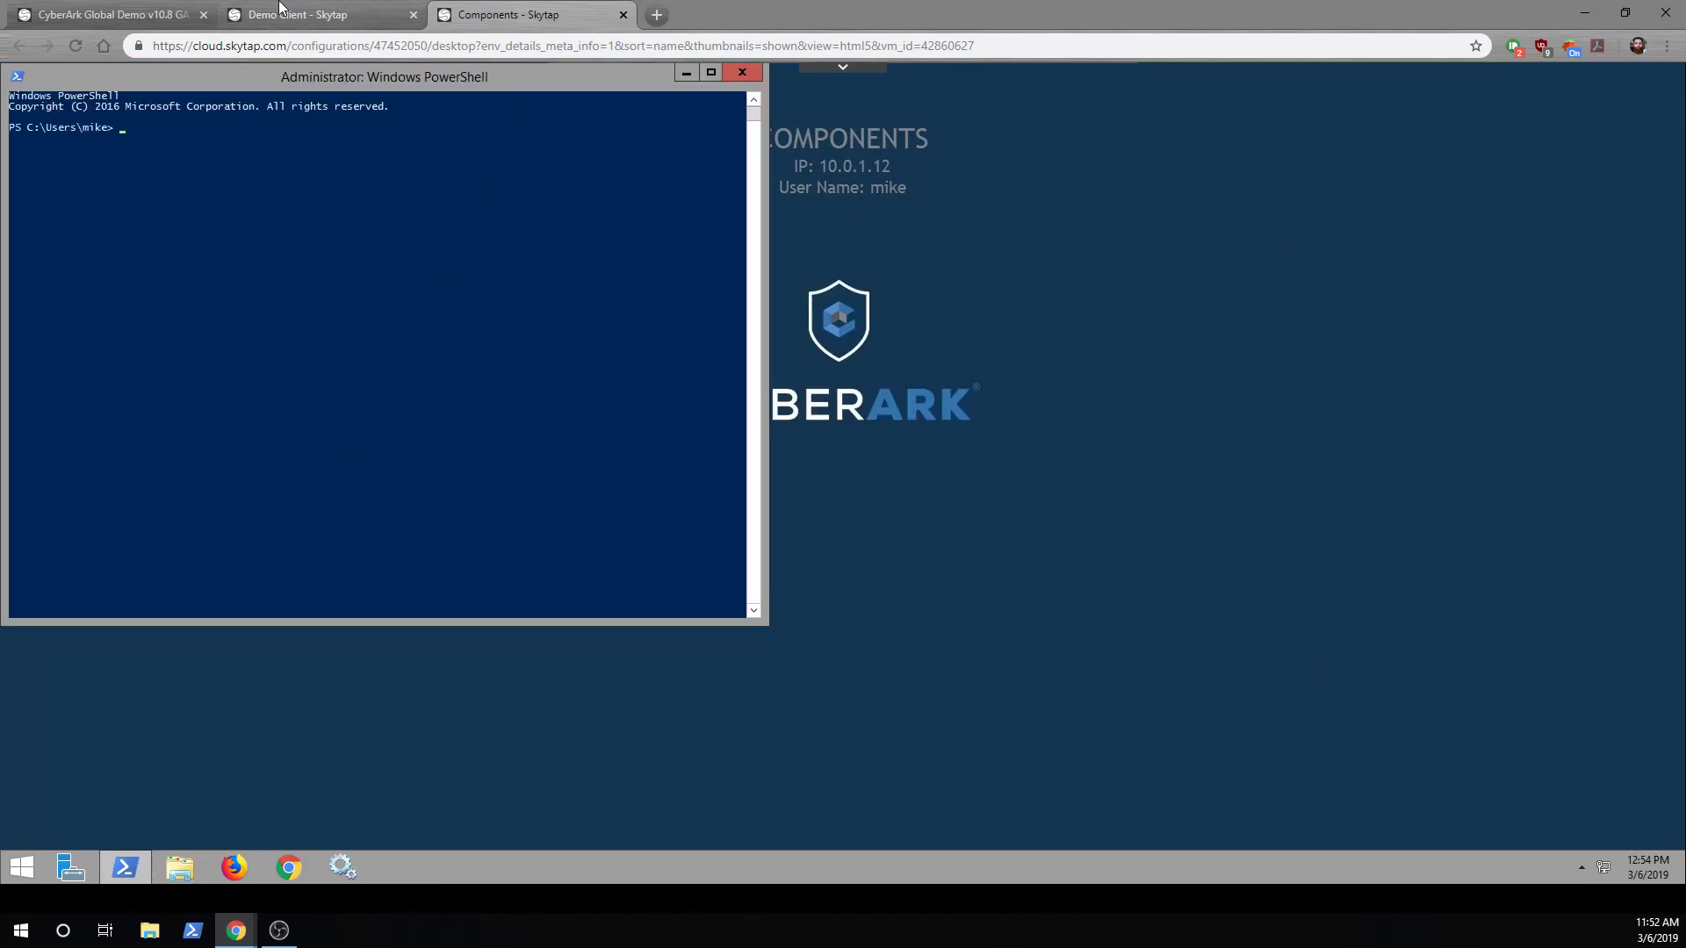
# Sign out of PVWA and choose Active Directory / LDAP sign-in
pyautogui.click(317, 15)
pyautogui.click(1520, 177)
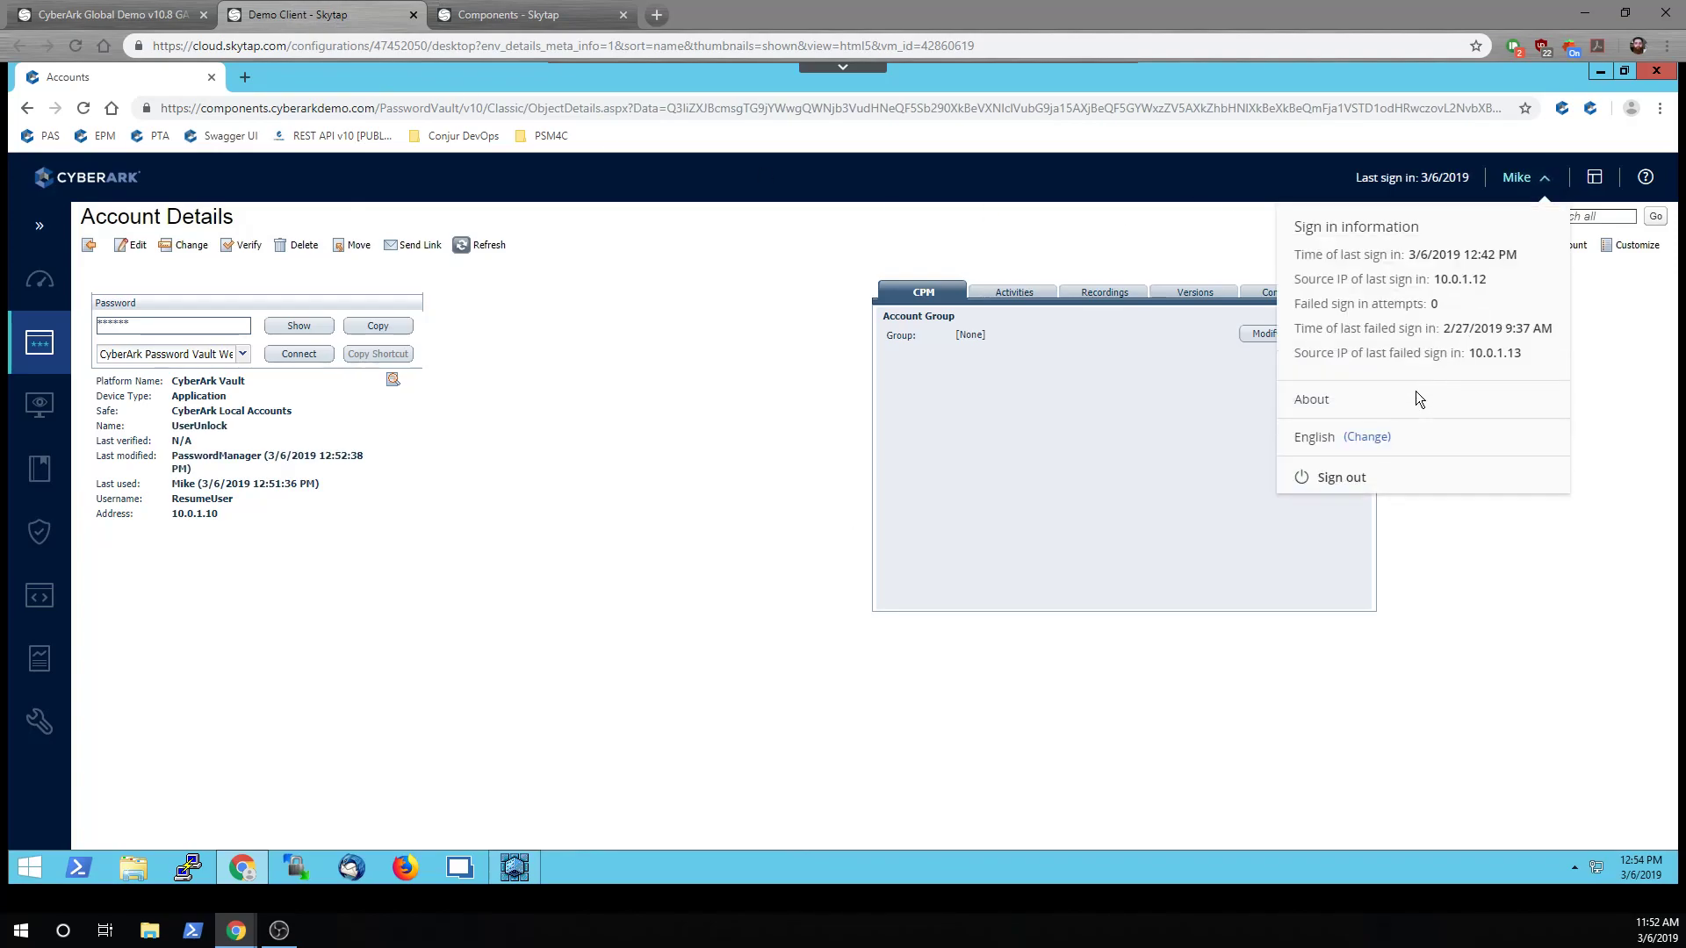
pyautogui.click(1344, 478)
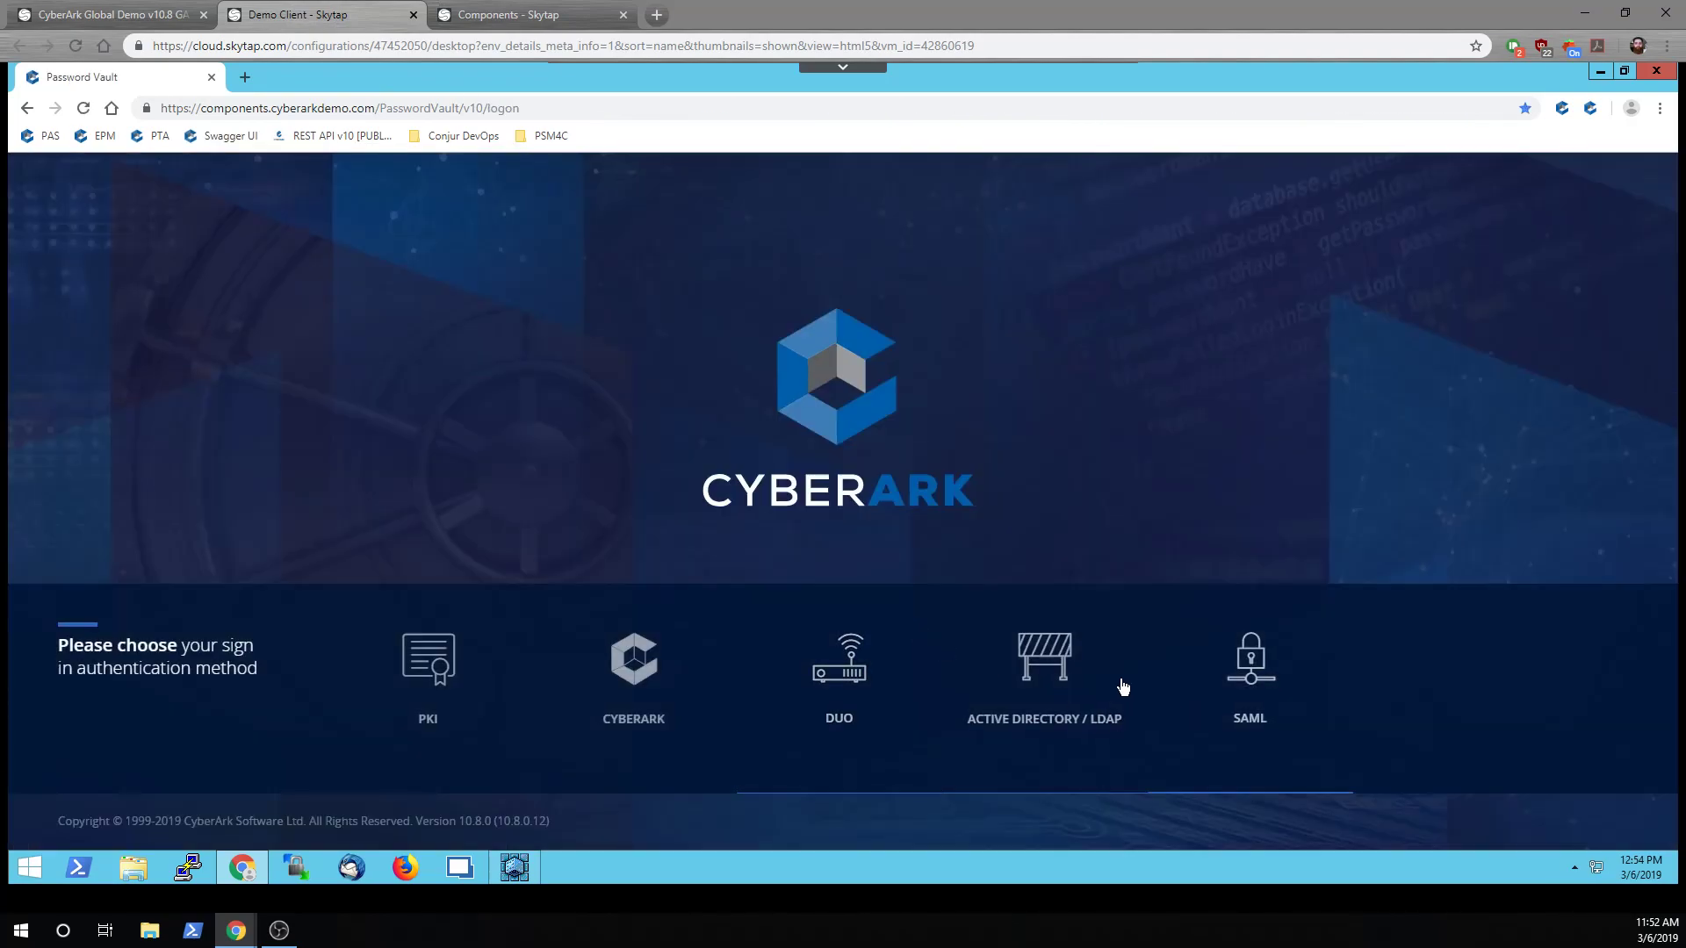
pyautogui.click(1069, 676)
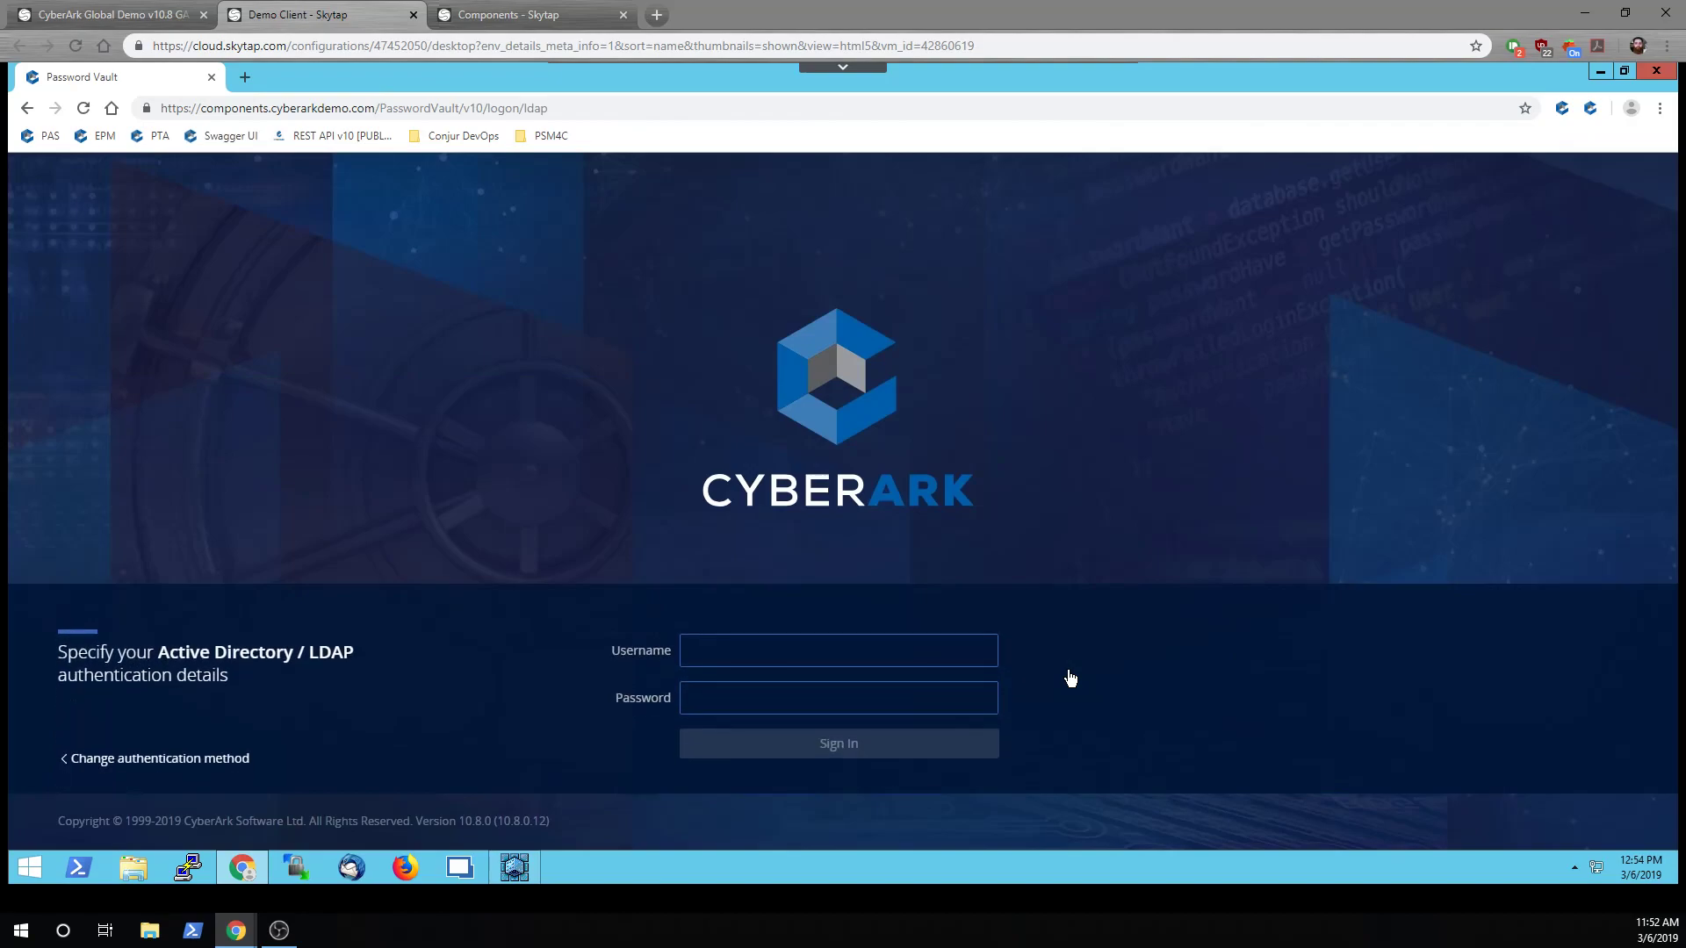
# Make five failed LDAP sign-in attempts as the demo user with wrong passwords
pyautogui.write('John')
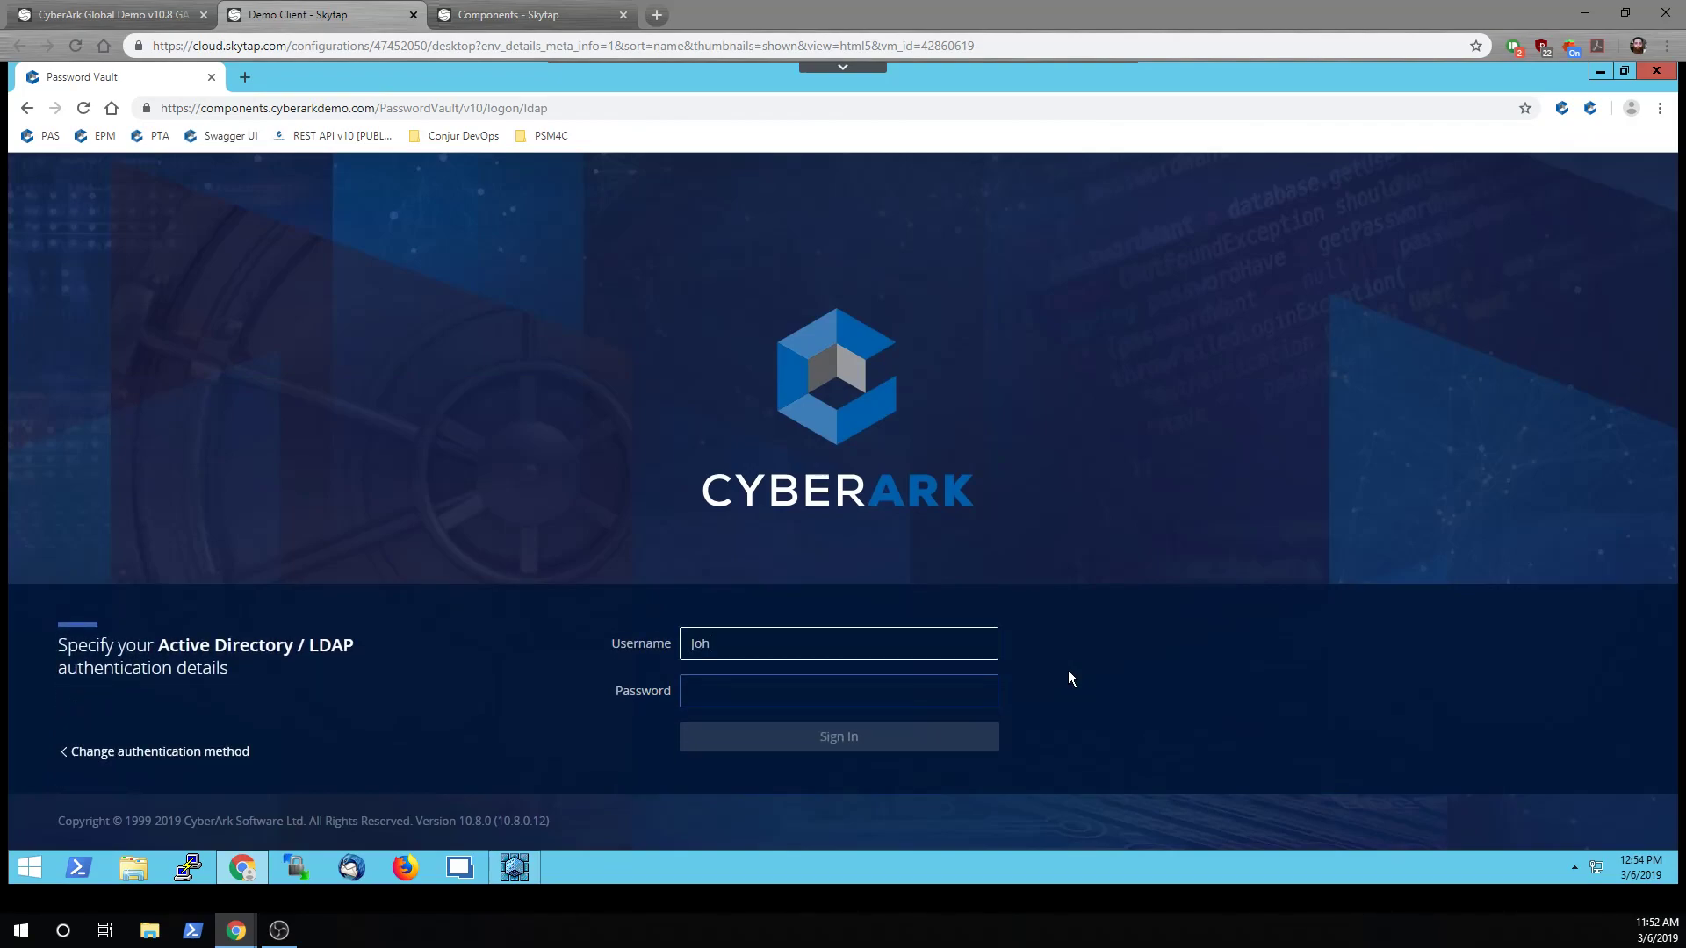
pyautogui.press('Tab')
pyautogui.write('John')
pyautogui.press('Return')
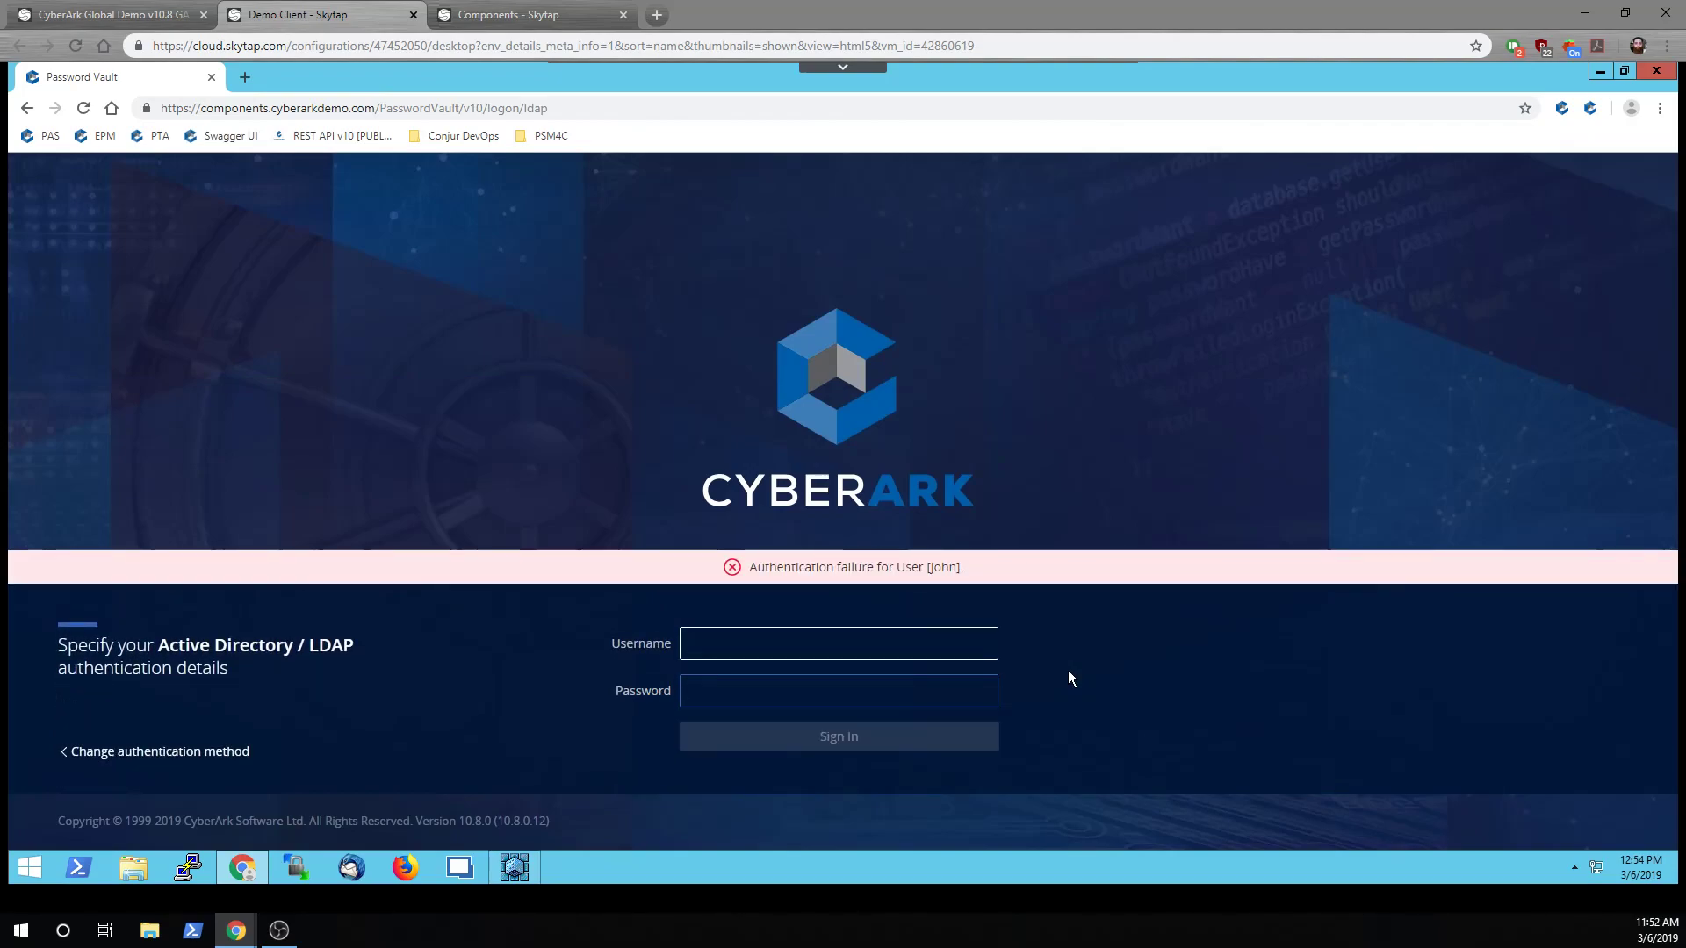
pyautogui.write('john')
pyautogui.press('Tab')
pyautogui.write('john')
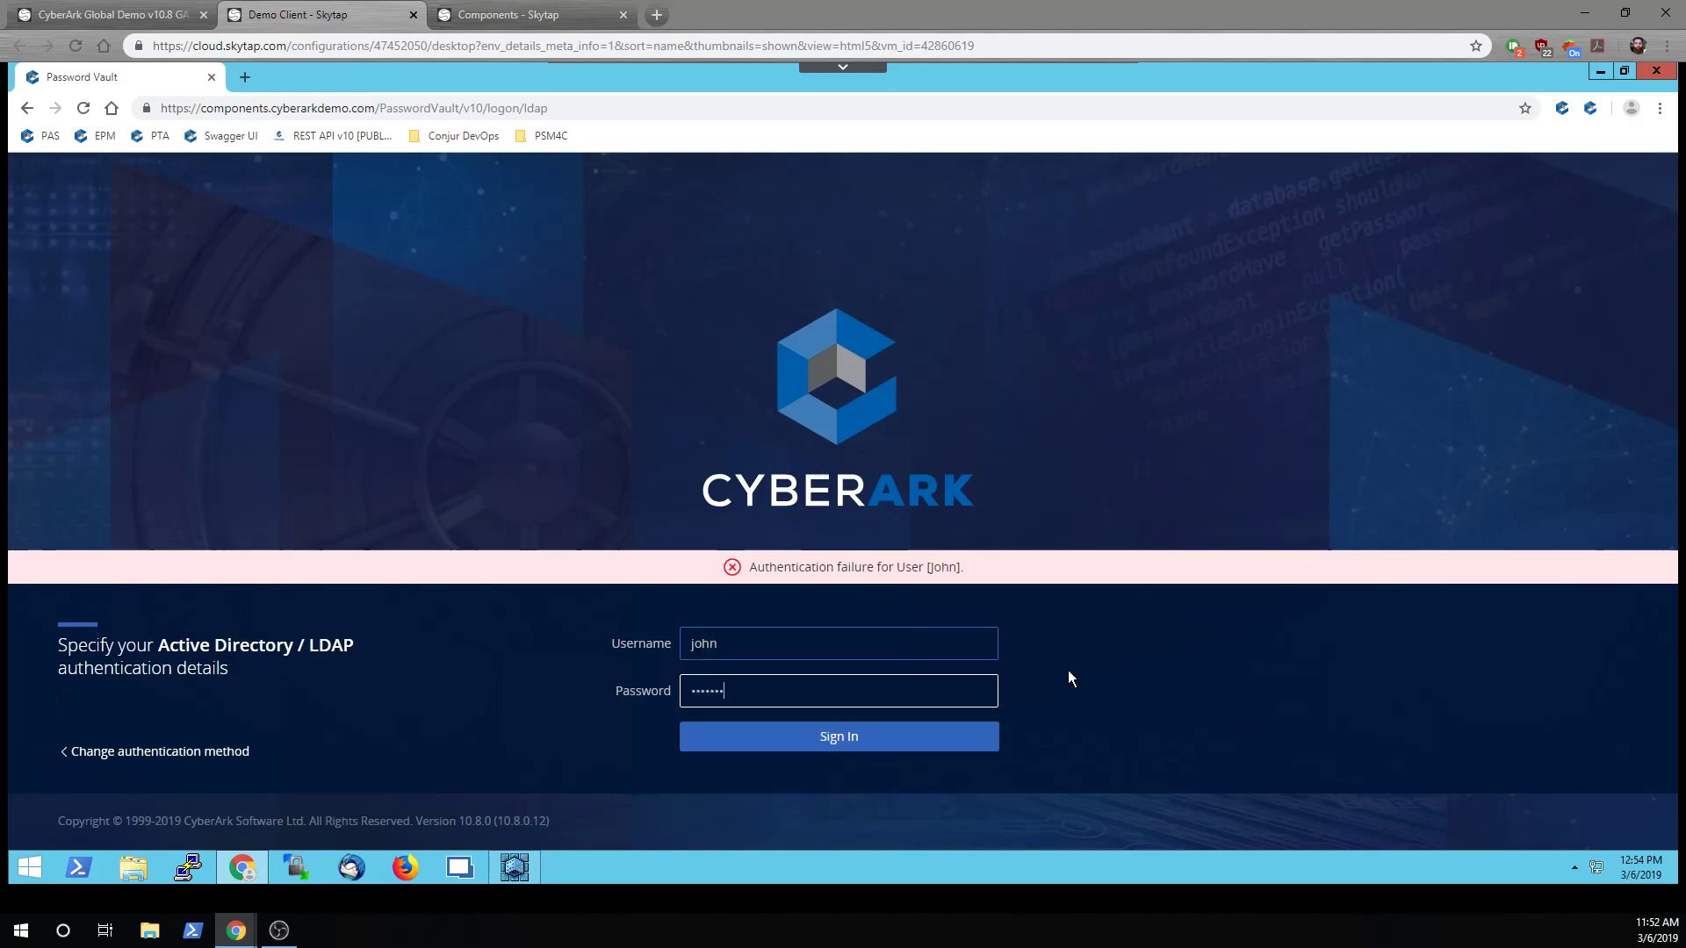
pyautogui.press('Return')
pyautogui.write('john')
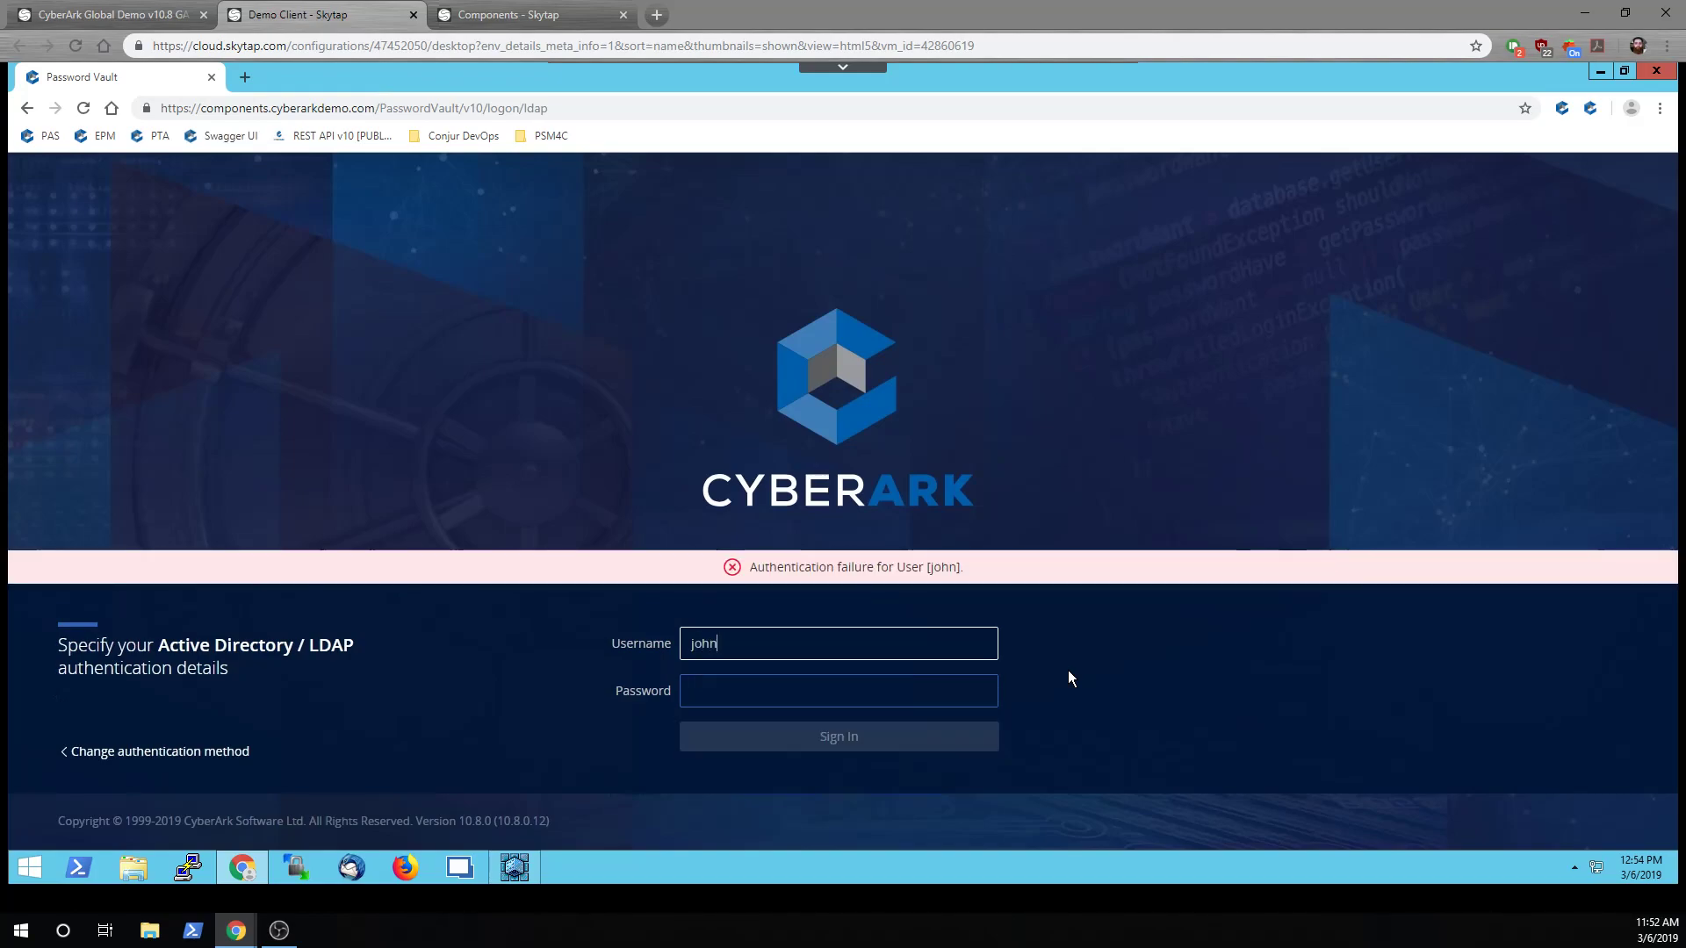
pyautogui.press('Tab')
pyautogui.write('john')
pyautogui.press('Return')
pyautogui.write('john')
pyautogui.press('Tab')
pyautogui.write('john')
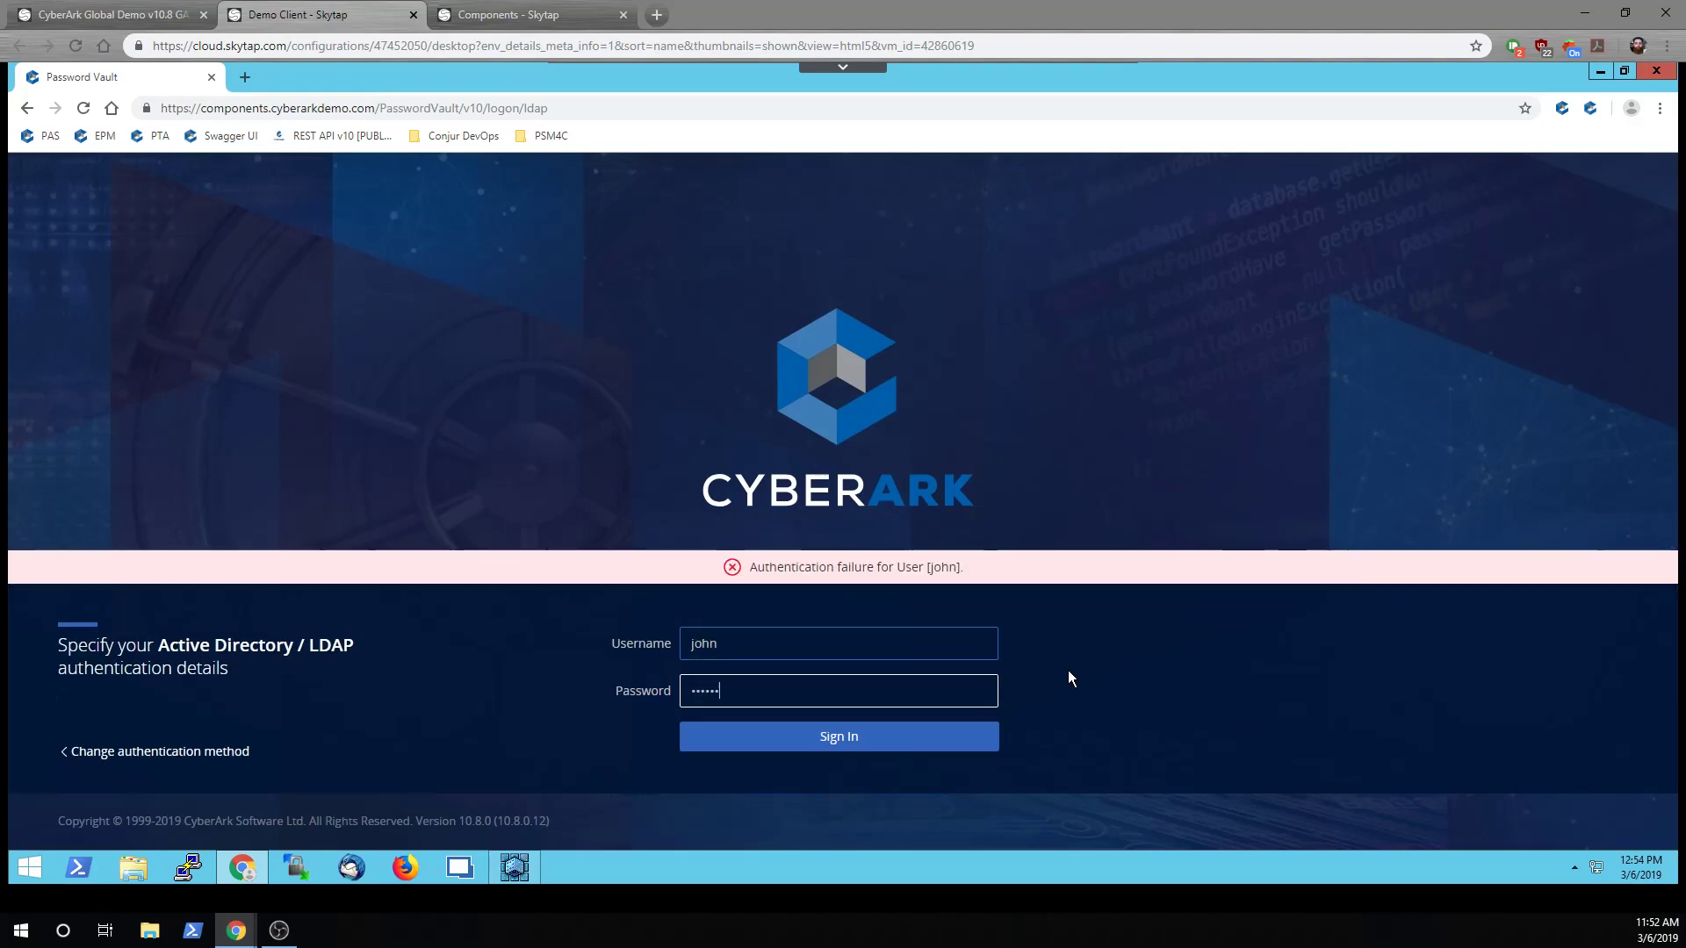
pyautogui.press('Return')
pyautogui.write('john')
pyautogui.press('Tab')
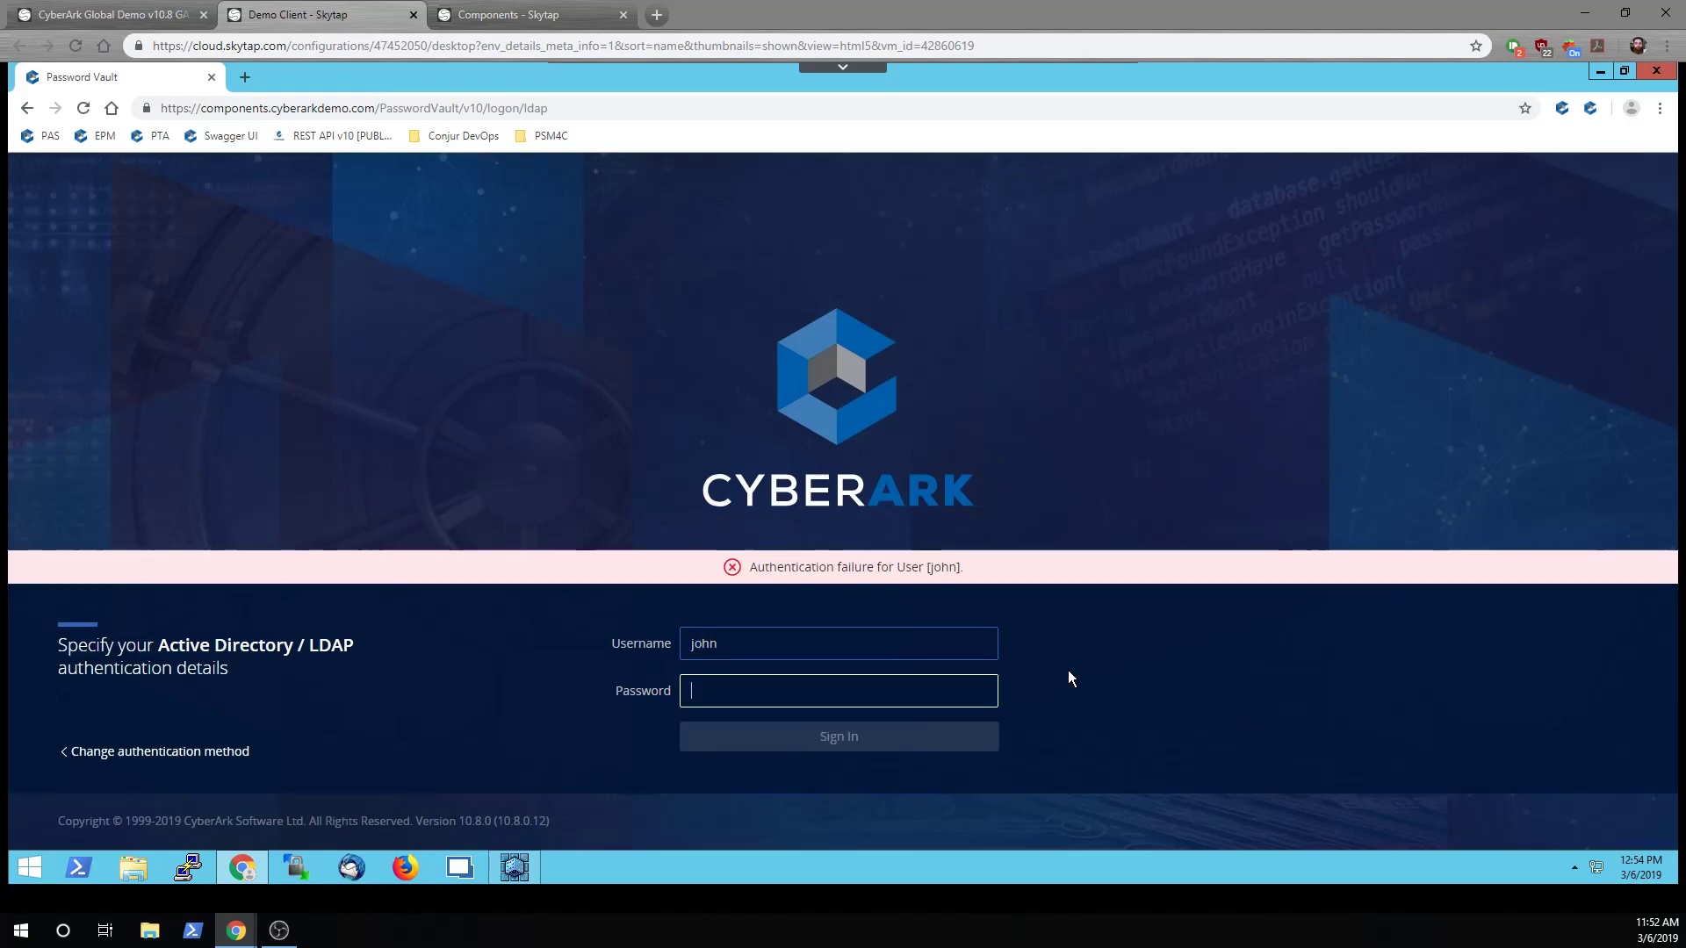
pyautogui.write('Cyber1')
pyautogui.press('Return')
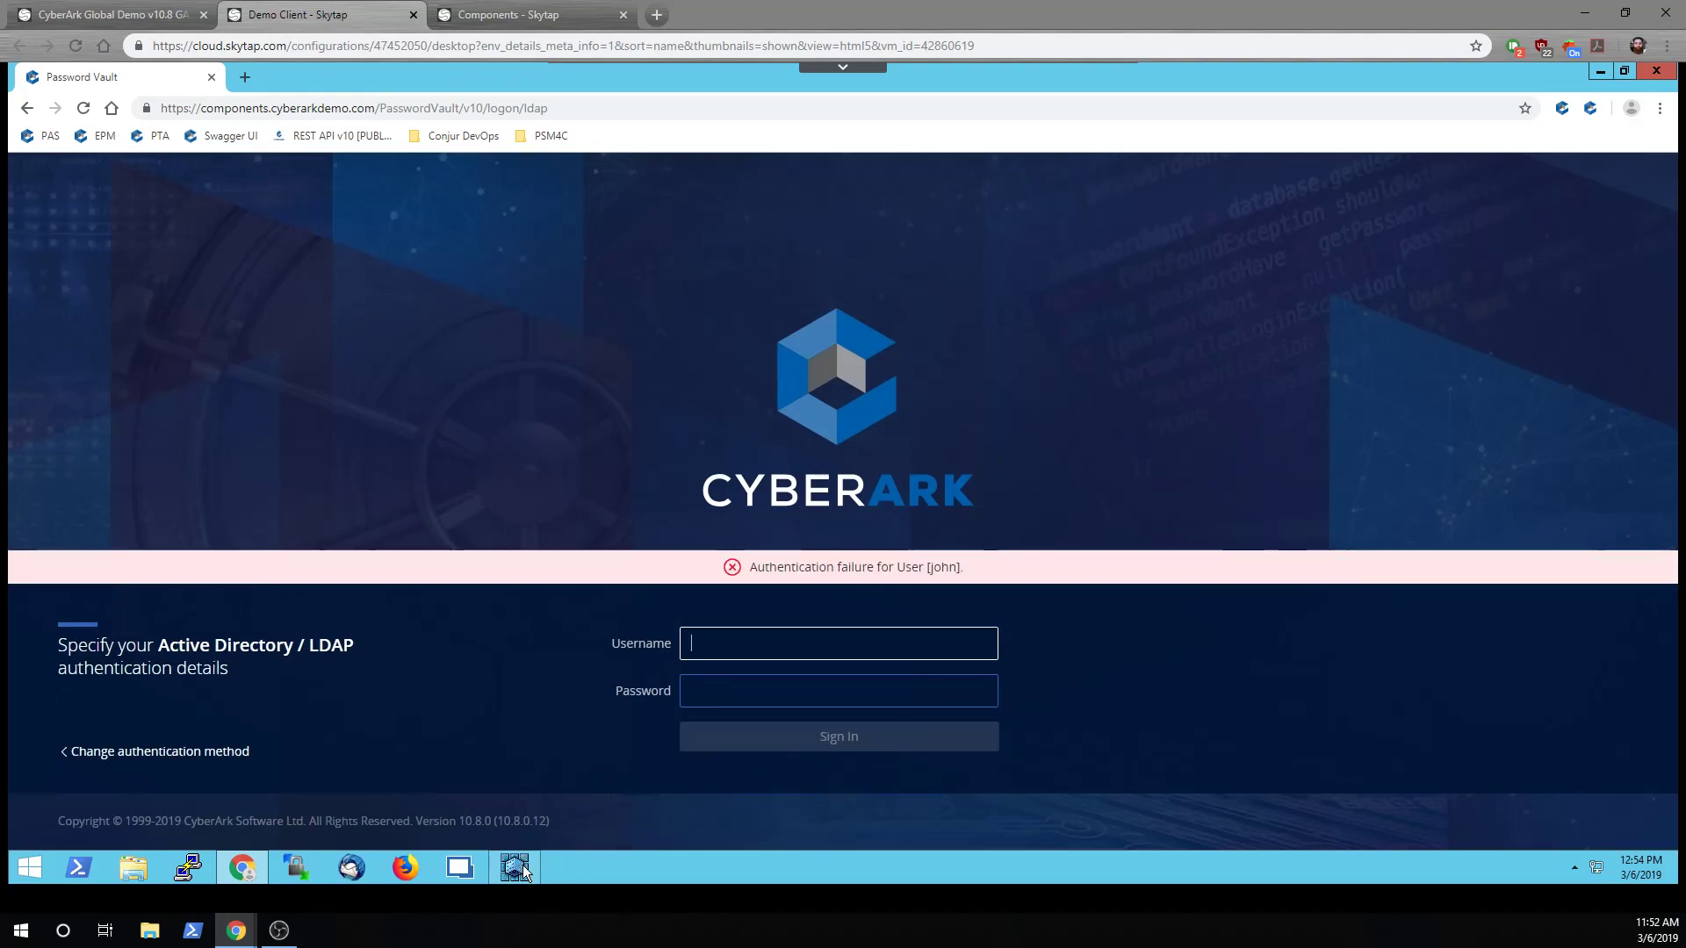
# In PrivateArk Users and Groups, confirm the demo user's Trusted Net Area is Suspended
pyautogui.click(515, 868)
pyautogui.click(262, 91)
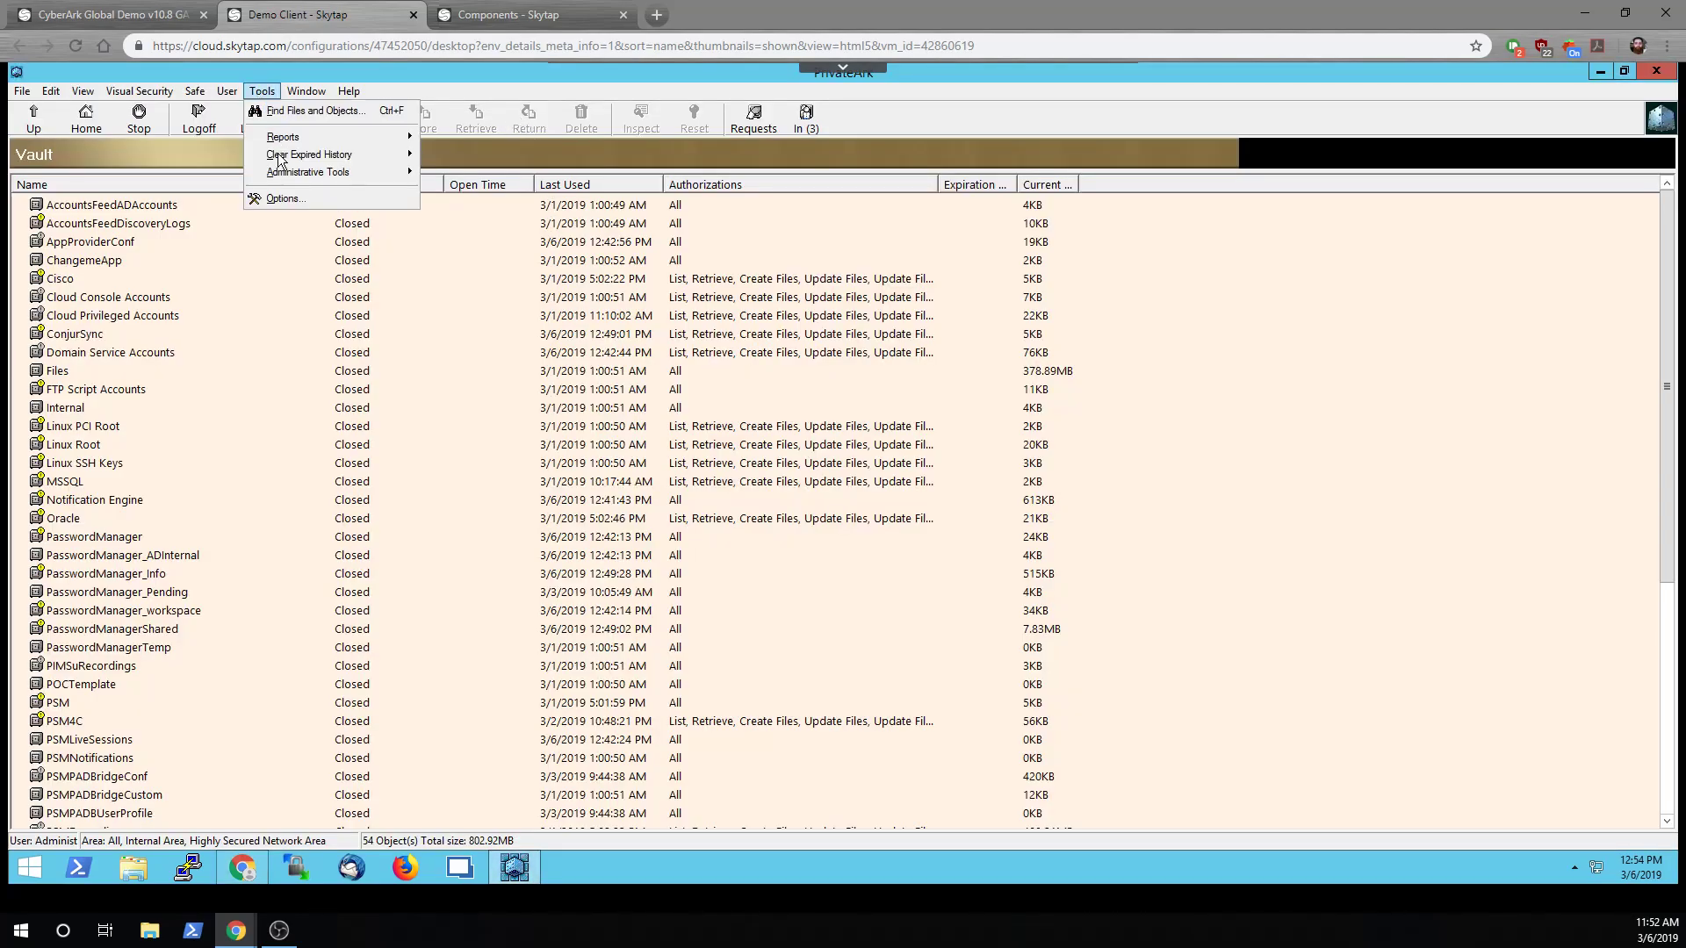
pyautogui.moveTo(307, 173)
pyautogui.click(461, 174)
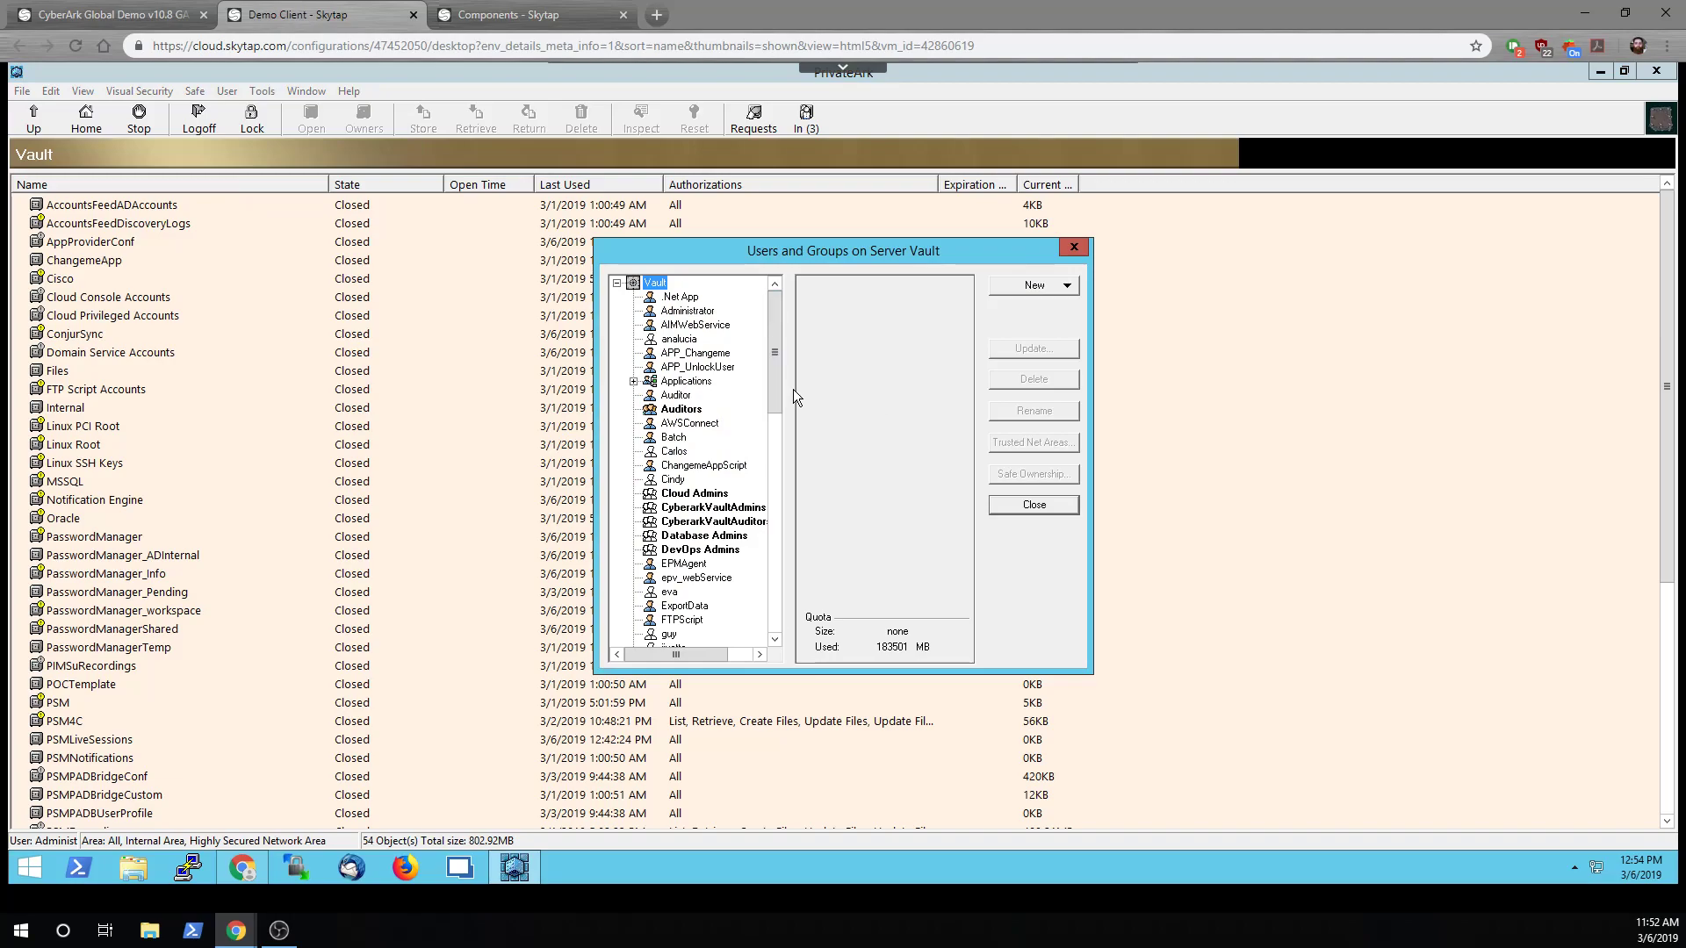
pyautogui.scroll(-5, 778, 450)
pyautogui.click(672, 438)
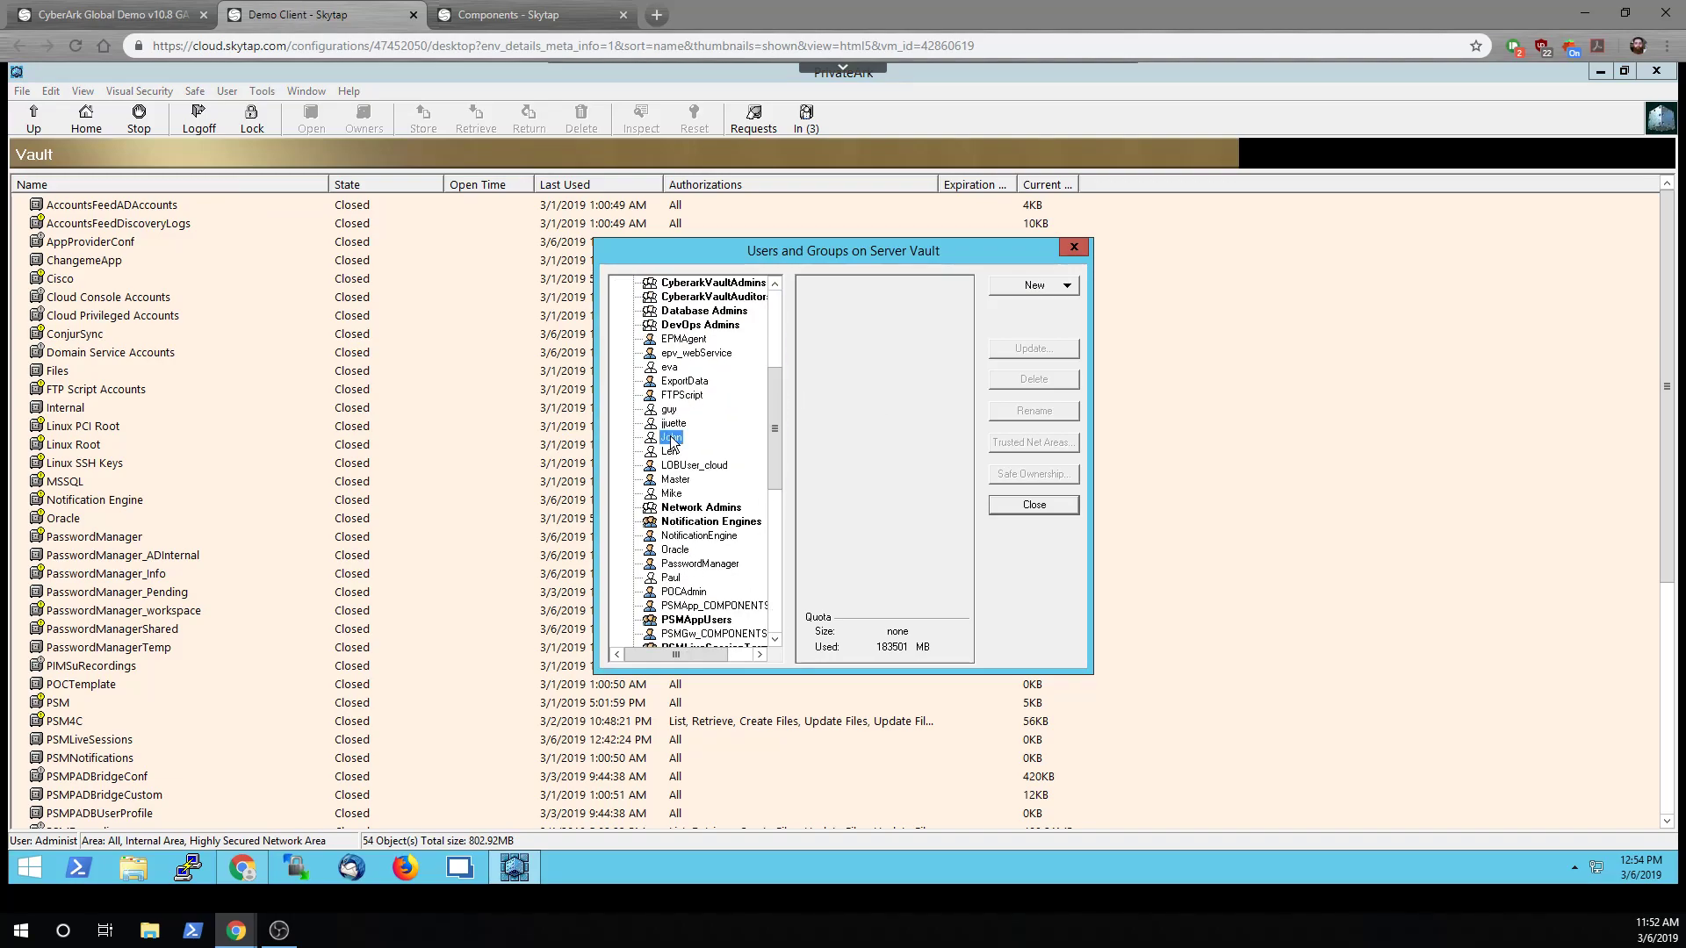
pyautogui.click(1034, 443)
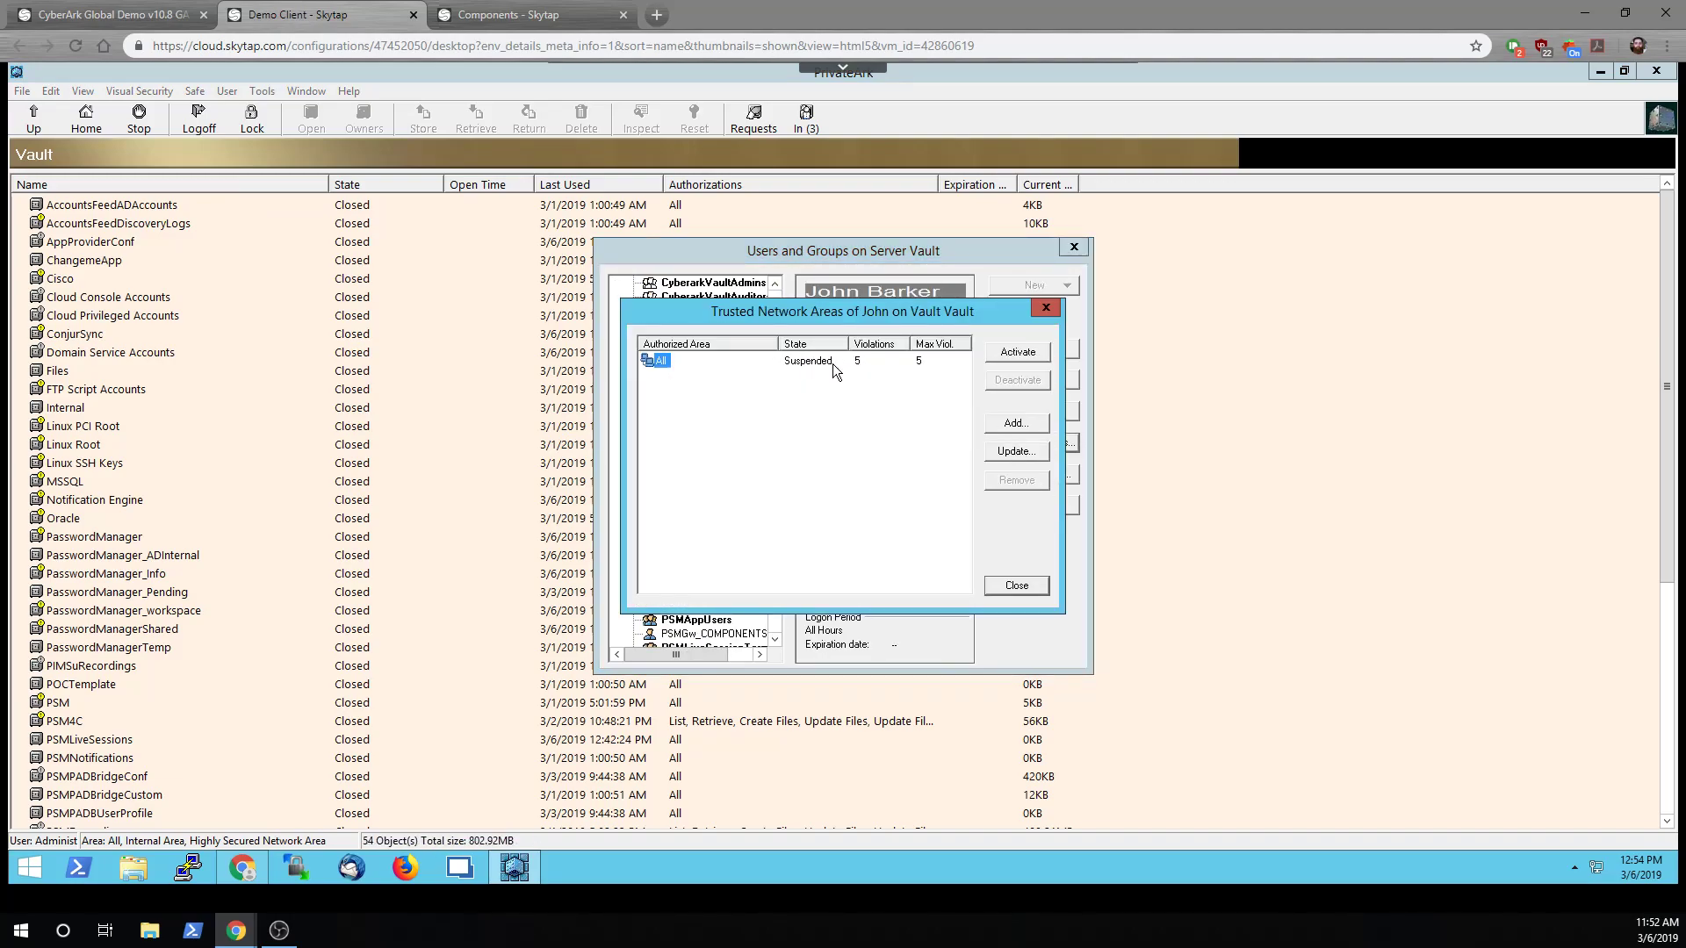
pyautogui.click(1013, 585)
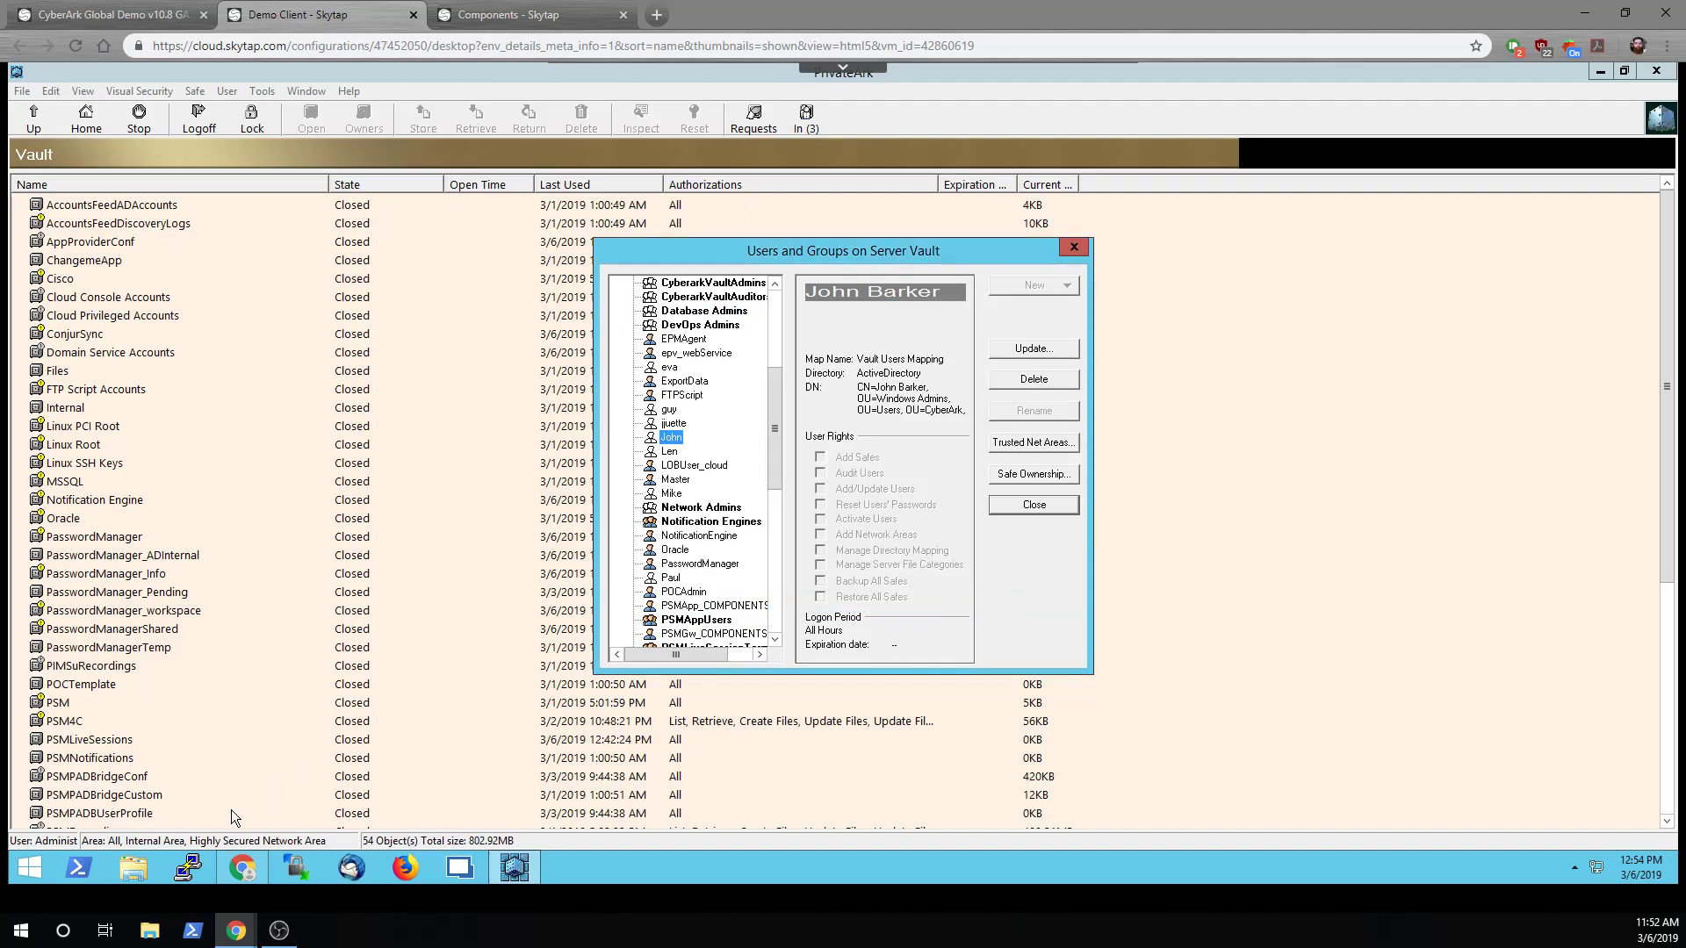
pyautogui.click(588, 8)
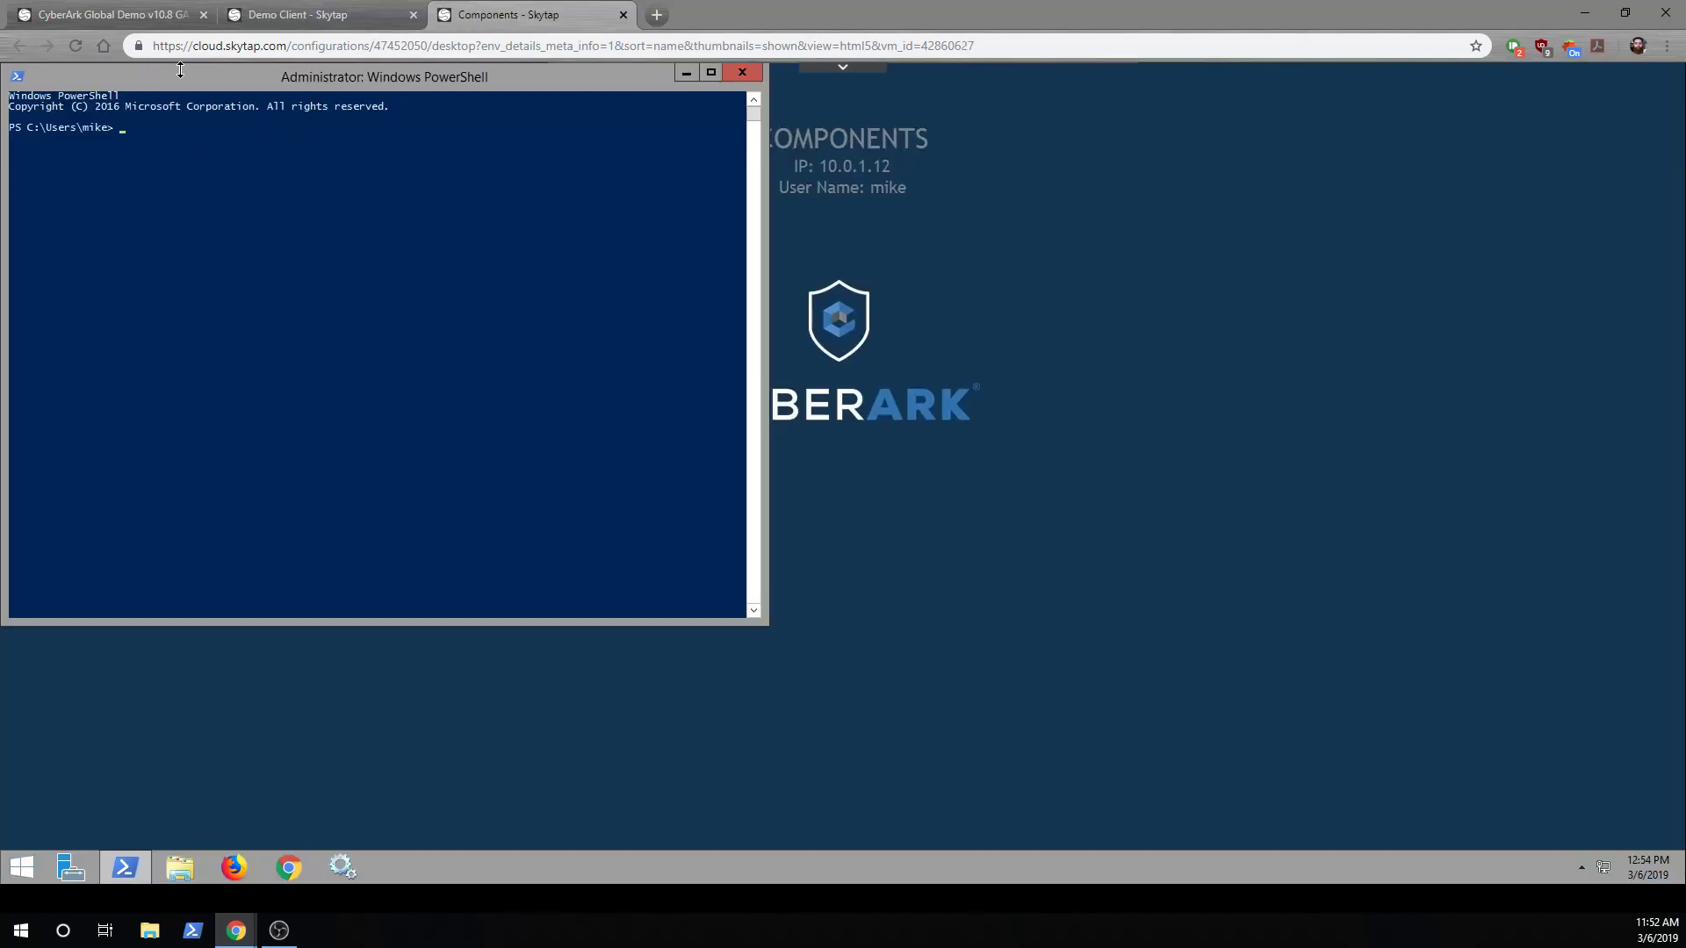
# From Desktop\EPV-Resume-User-master, run .\Resume-EPVUser.ps1 and enter the demo user at UserToResume
pyautogui.write('cd d')
pyautogui.press('Tab')
pyautogui.write('e')
pyautogui.press('Tab')
pyautogui.press('Return')
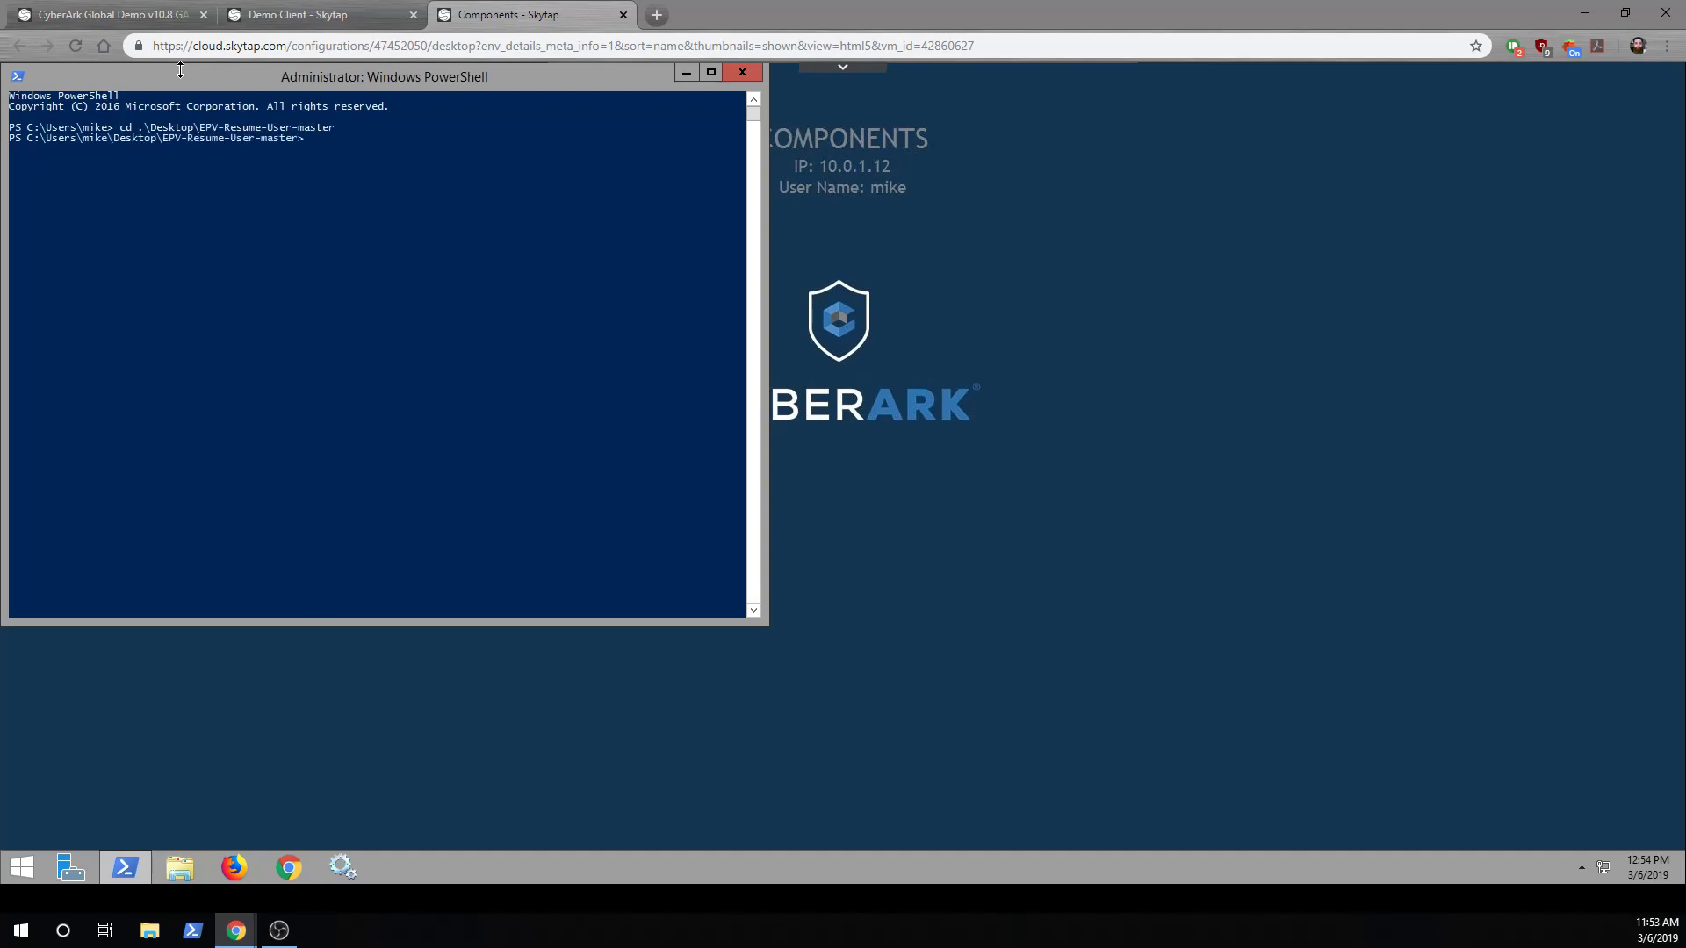
pyautogui.write('.\\r')
pyautogui.press('Tab')
pyautogui.press('Tab')
pyautogui.press('Return')
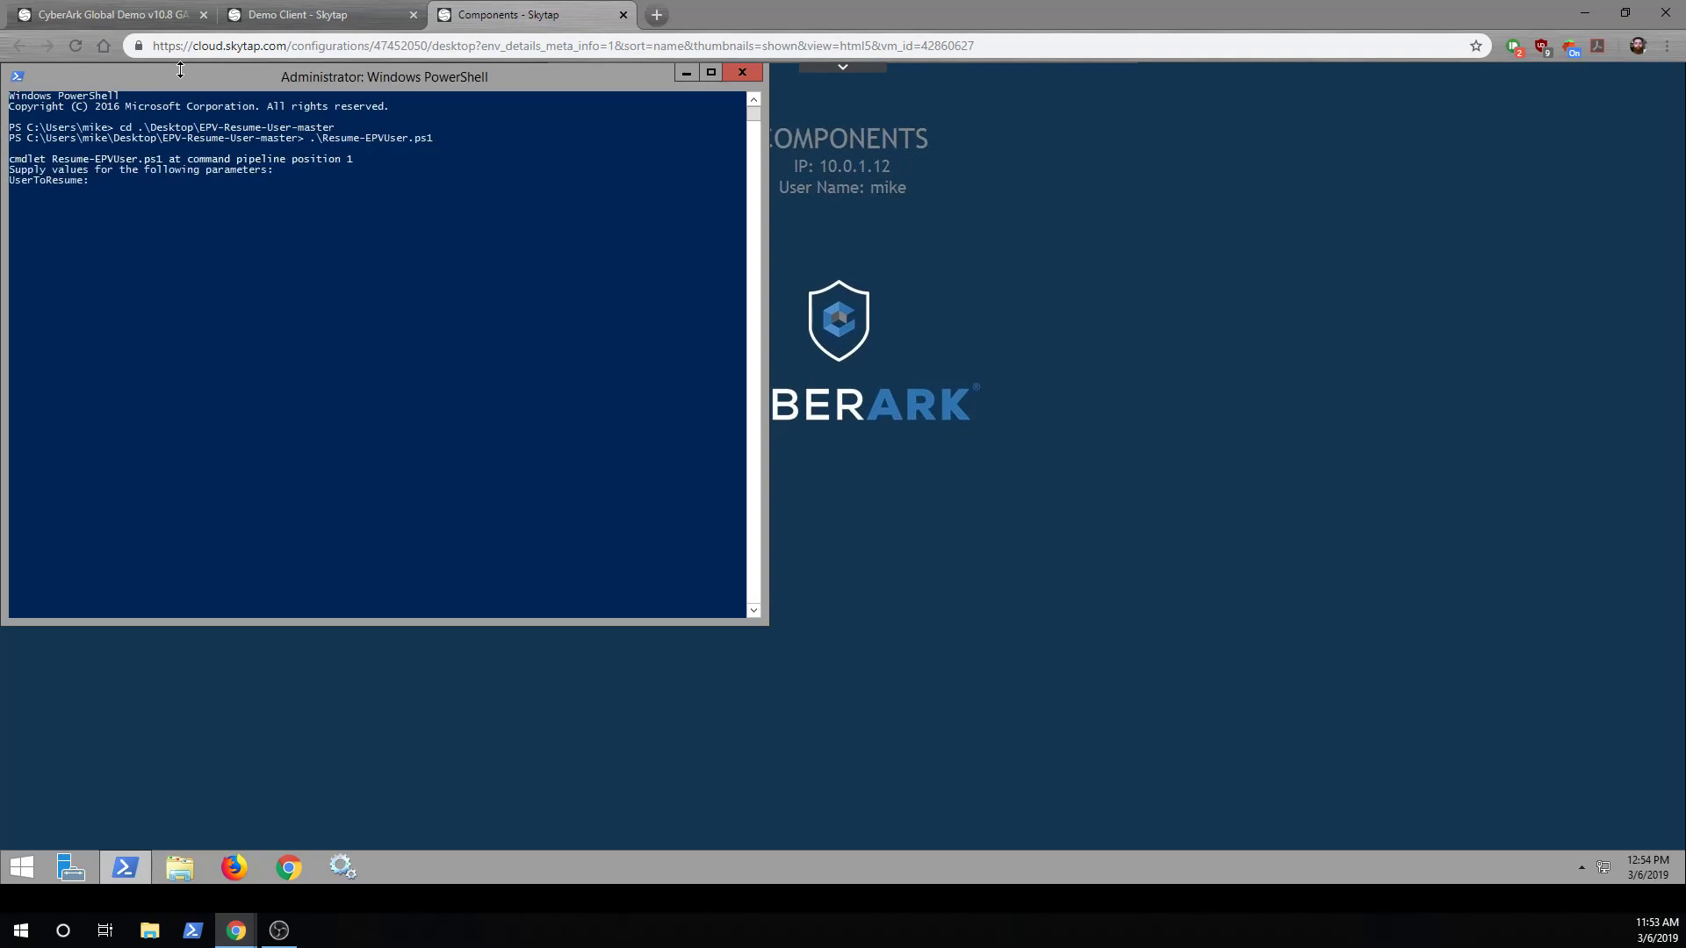
pyautogui.write('john')
pyautogui.press('Return')
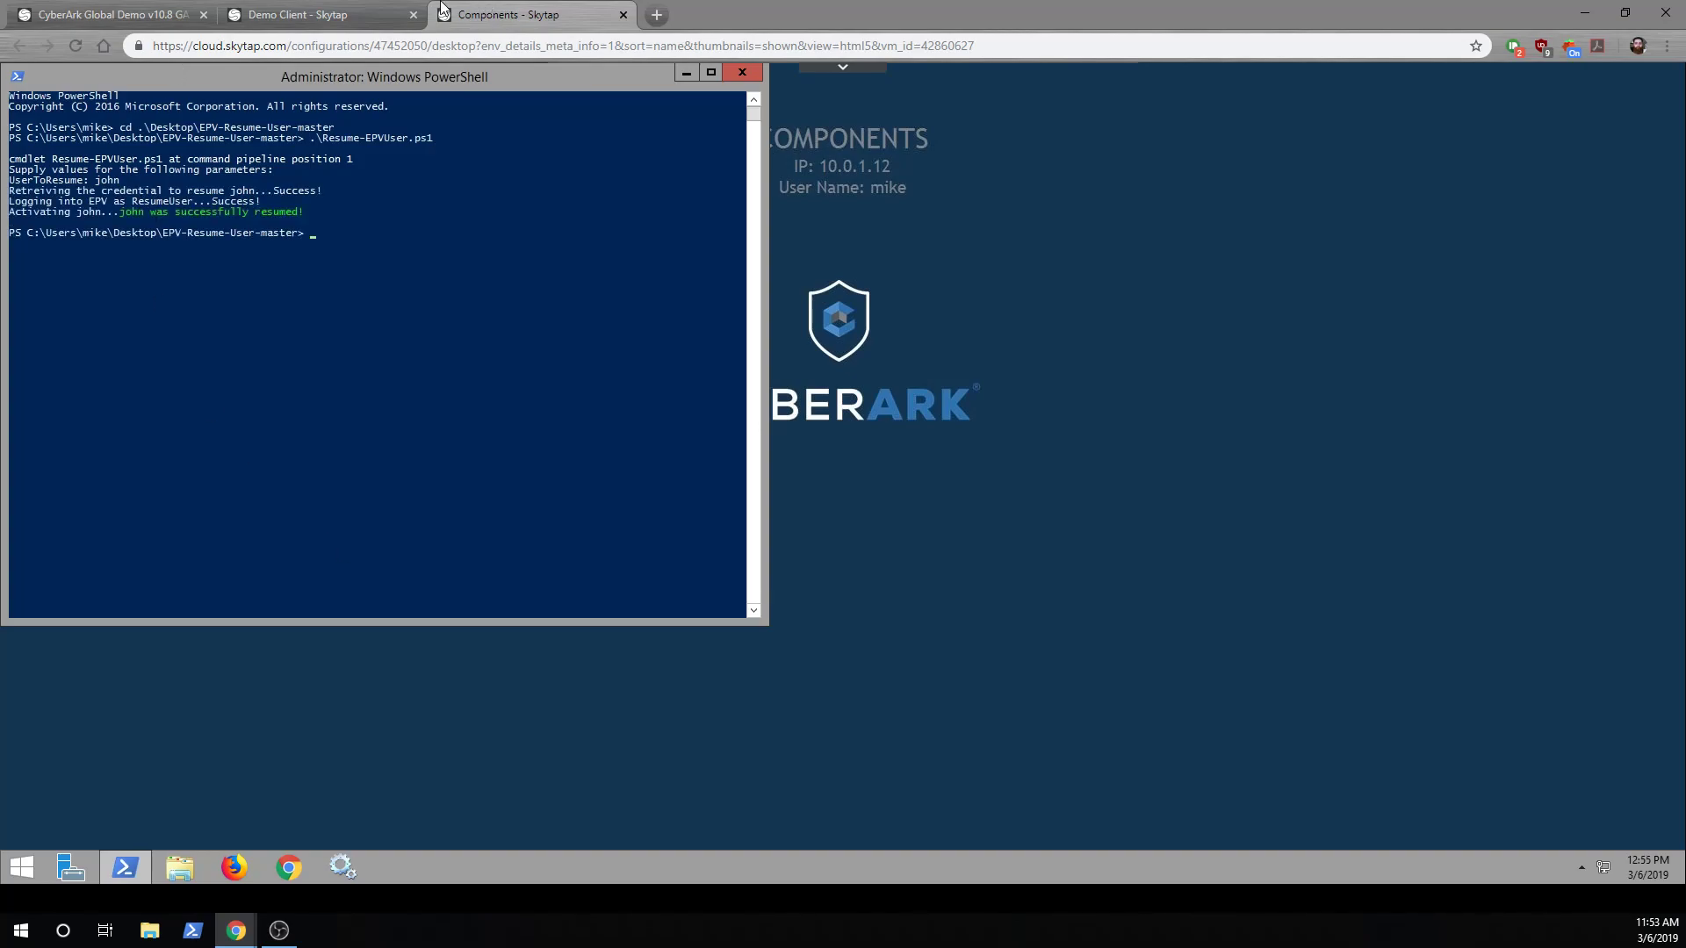
# Recheck the demo user's Trusted Net Areas in PrivateArk to confirm it is Active
pyautogui.click(368, 15)
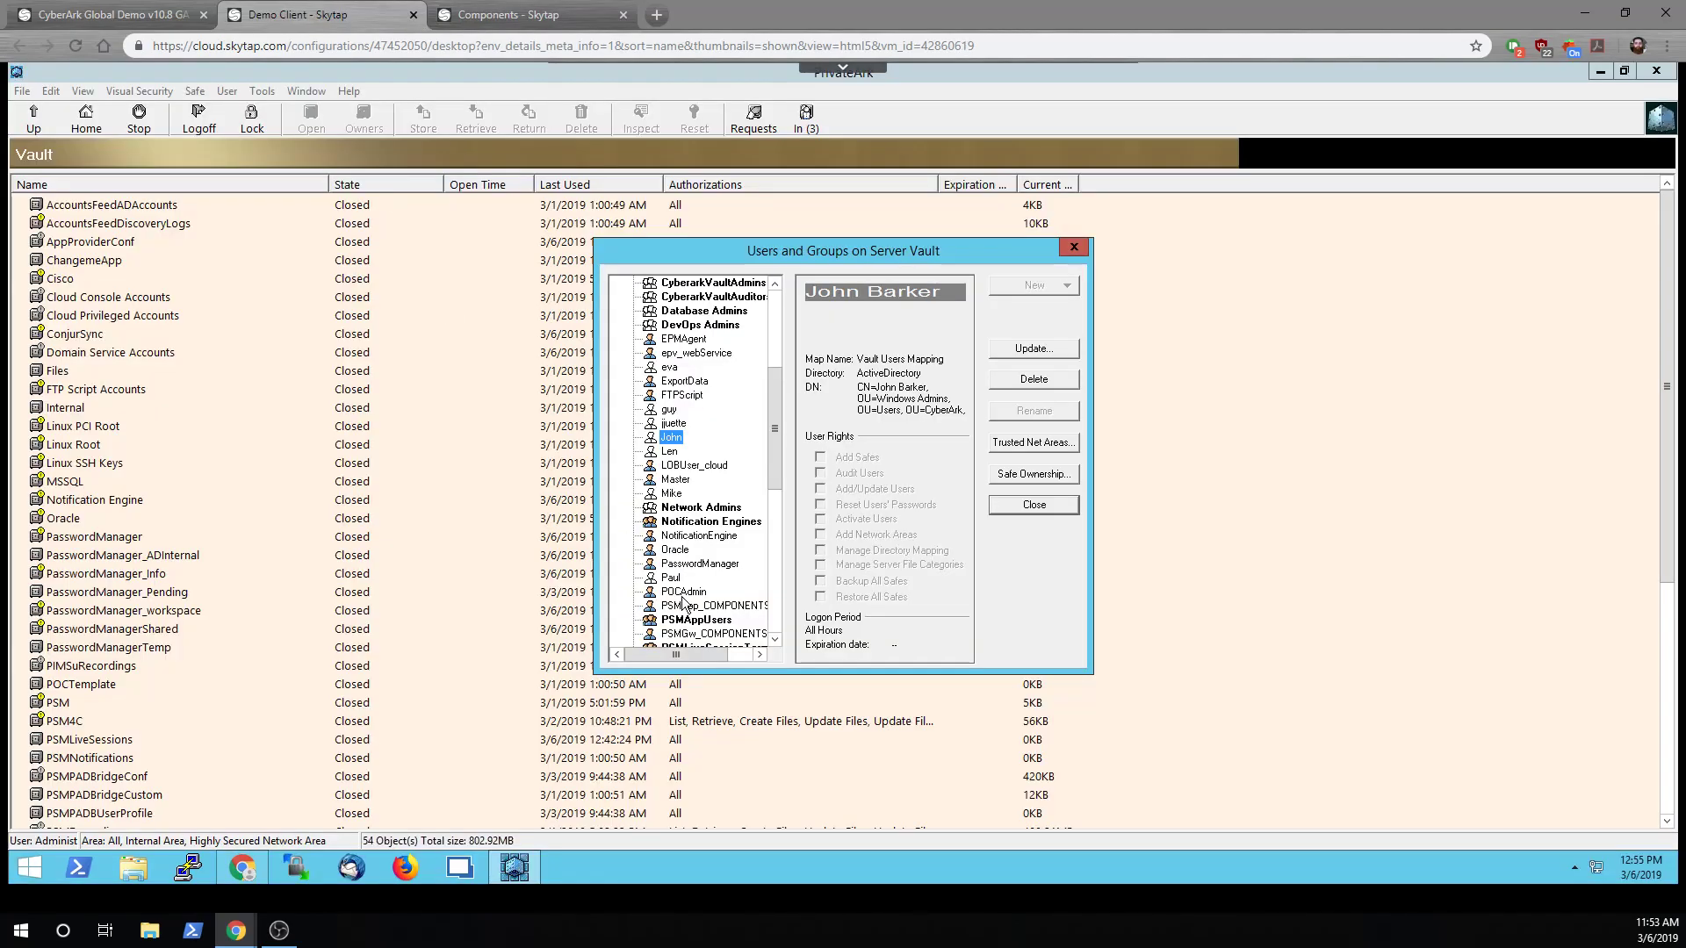
pyautogui.click(1042, 443)
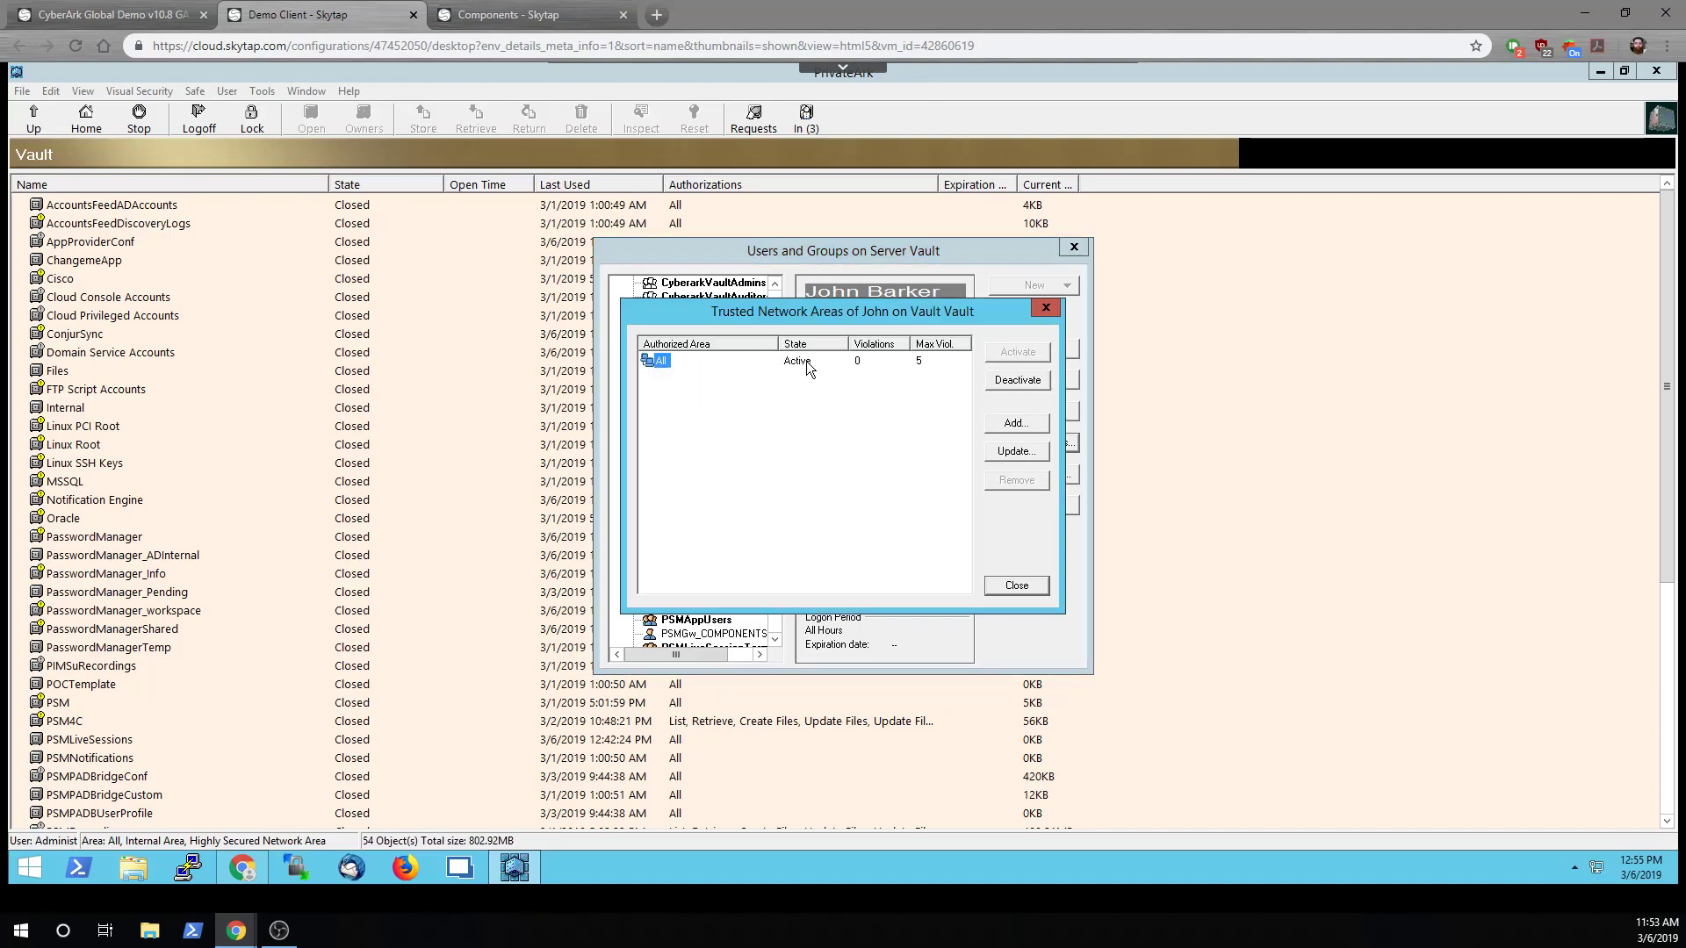
pyautogui.click(507, 15)
# Rerun .\Resume-EPVUser.ps1 with -UserToResume set to the demo user
pyautogui.write('john')
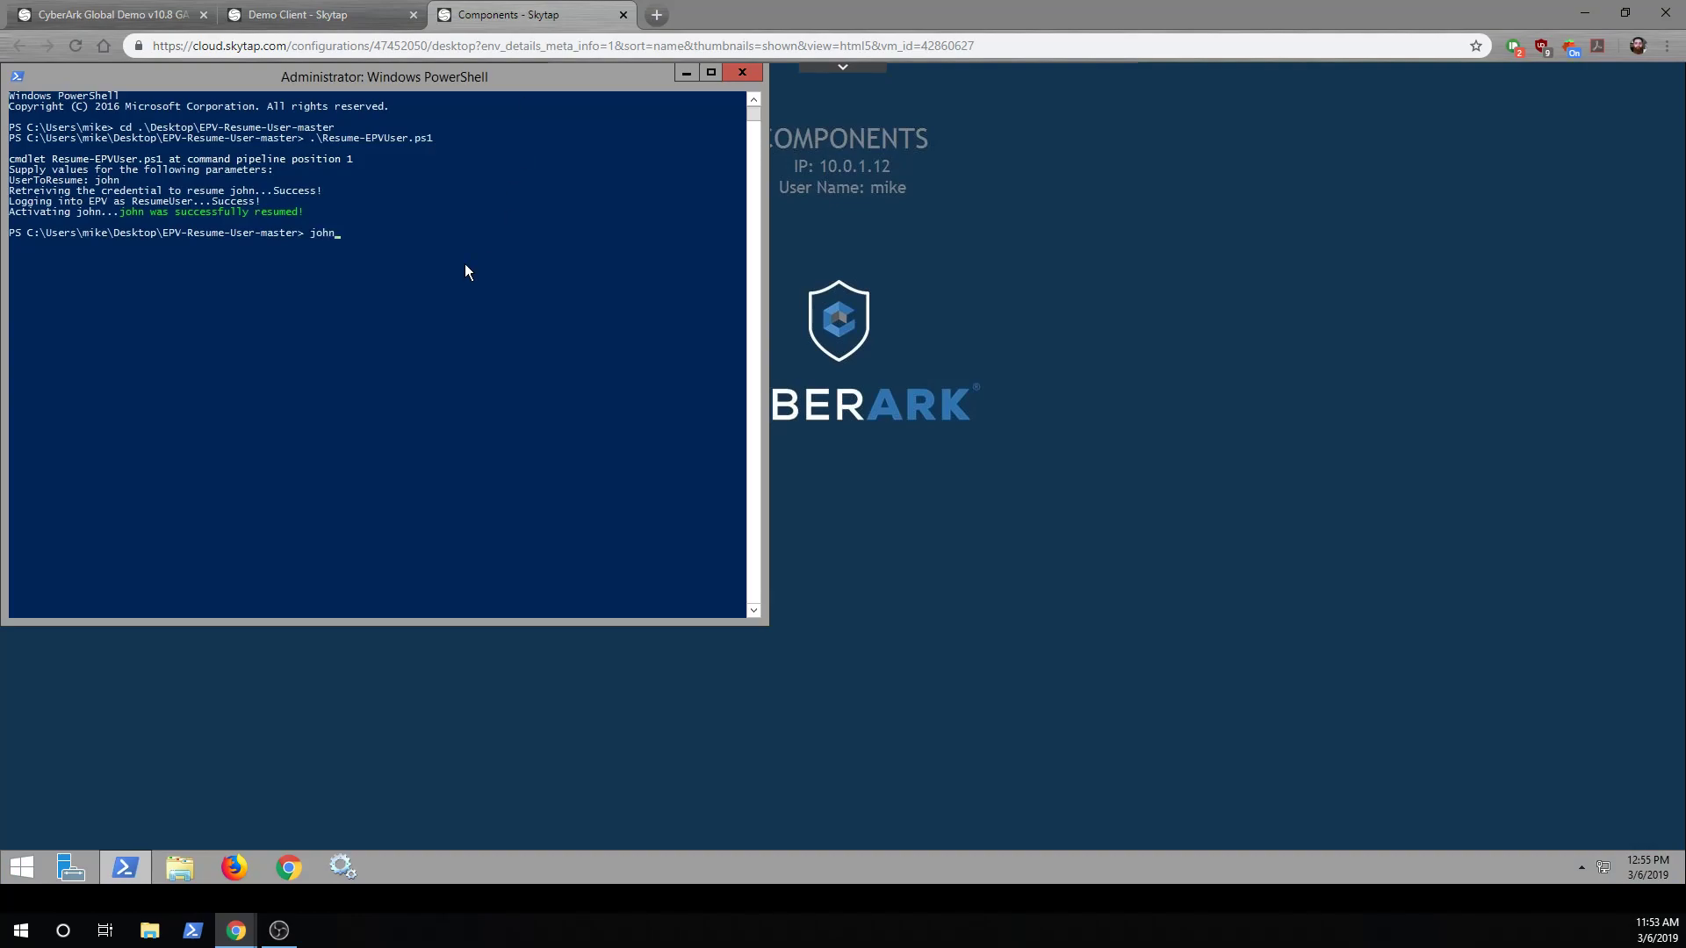
pyautogui.press('Up')
pyautogui.write('-UserToResume john')
pyautogui.press('Return')
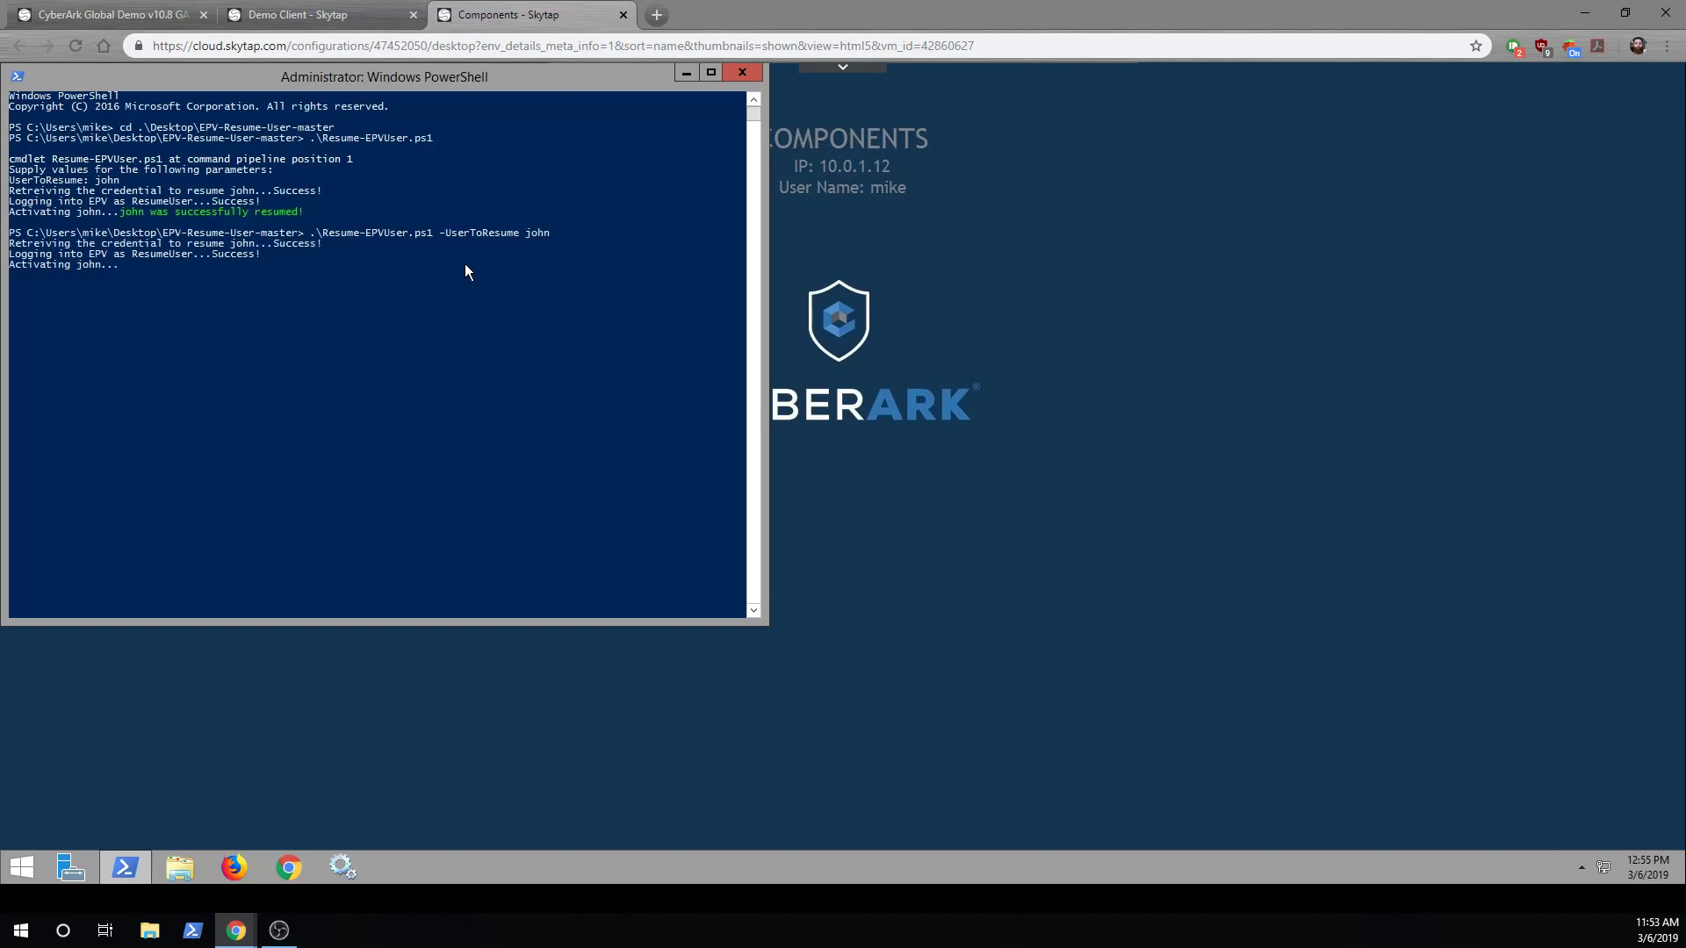